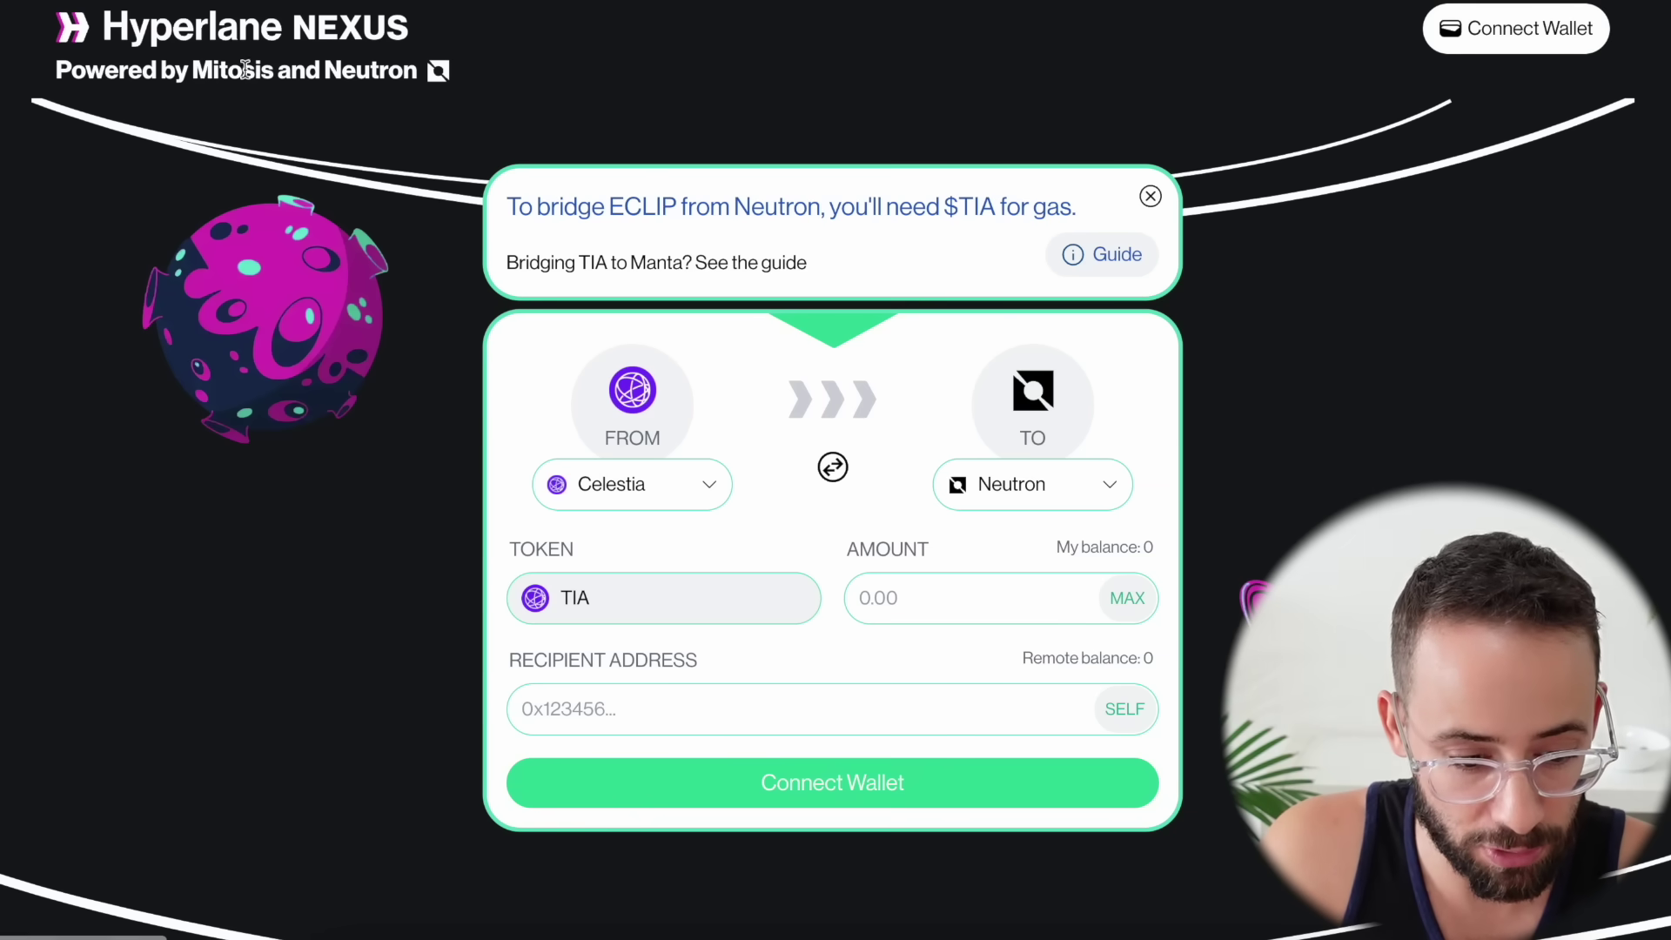
Connect the Keplr wallet to the bridge through the Cosmos environment and approve its connection request
left_click(644, 484)
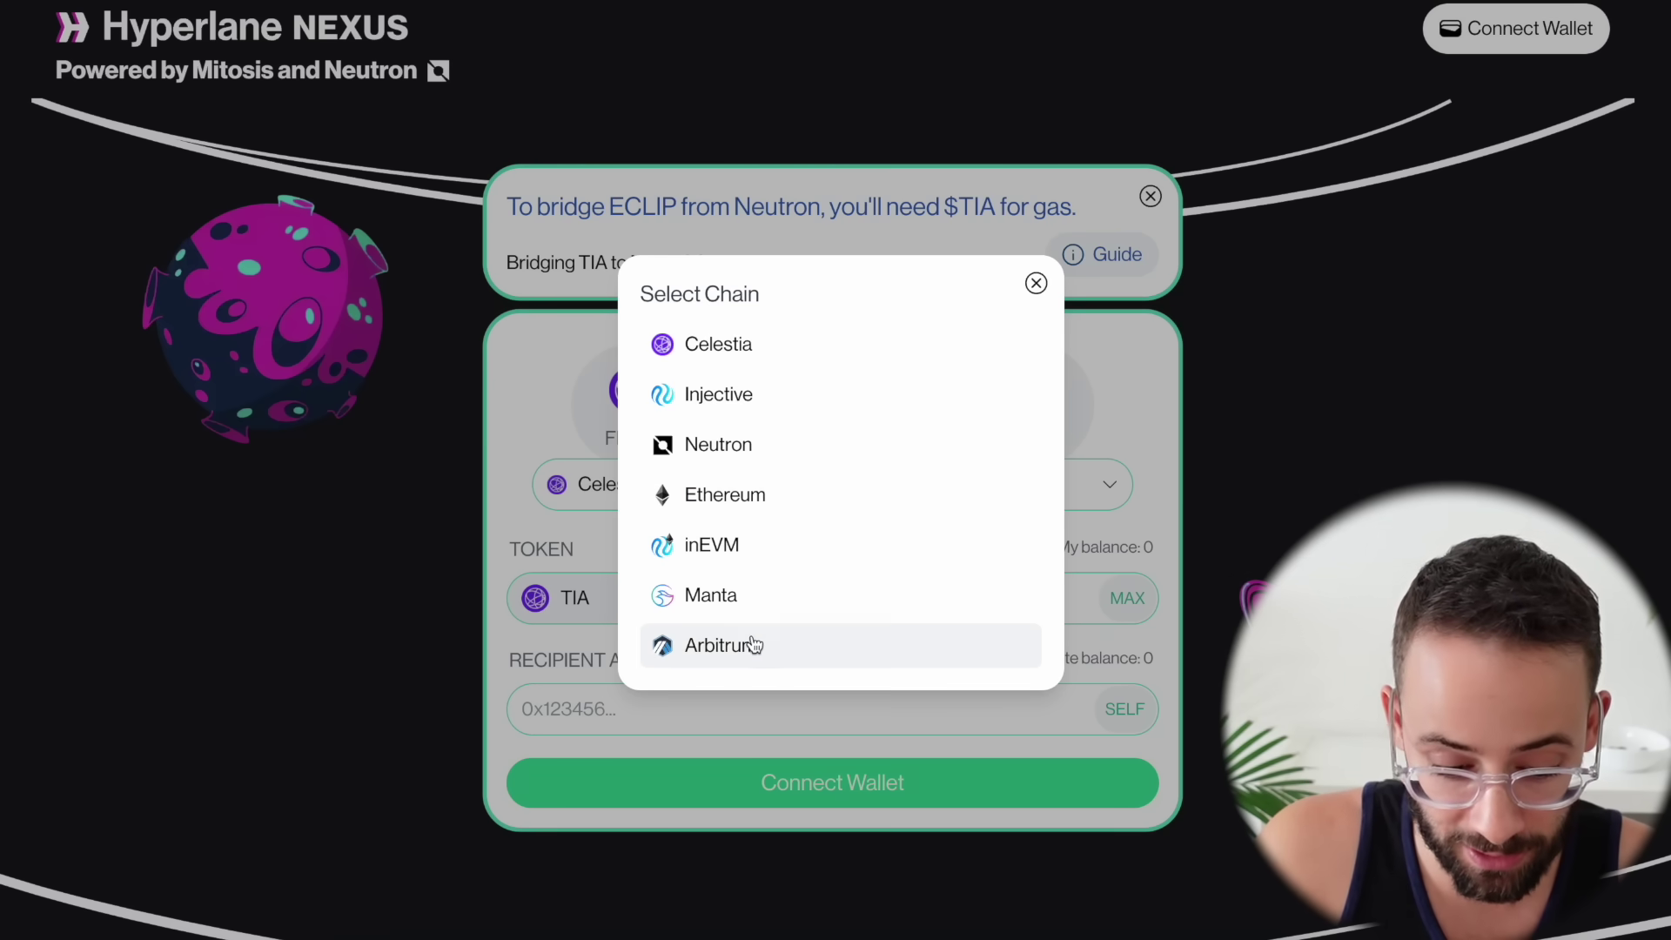
left_click(923, 489)
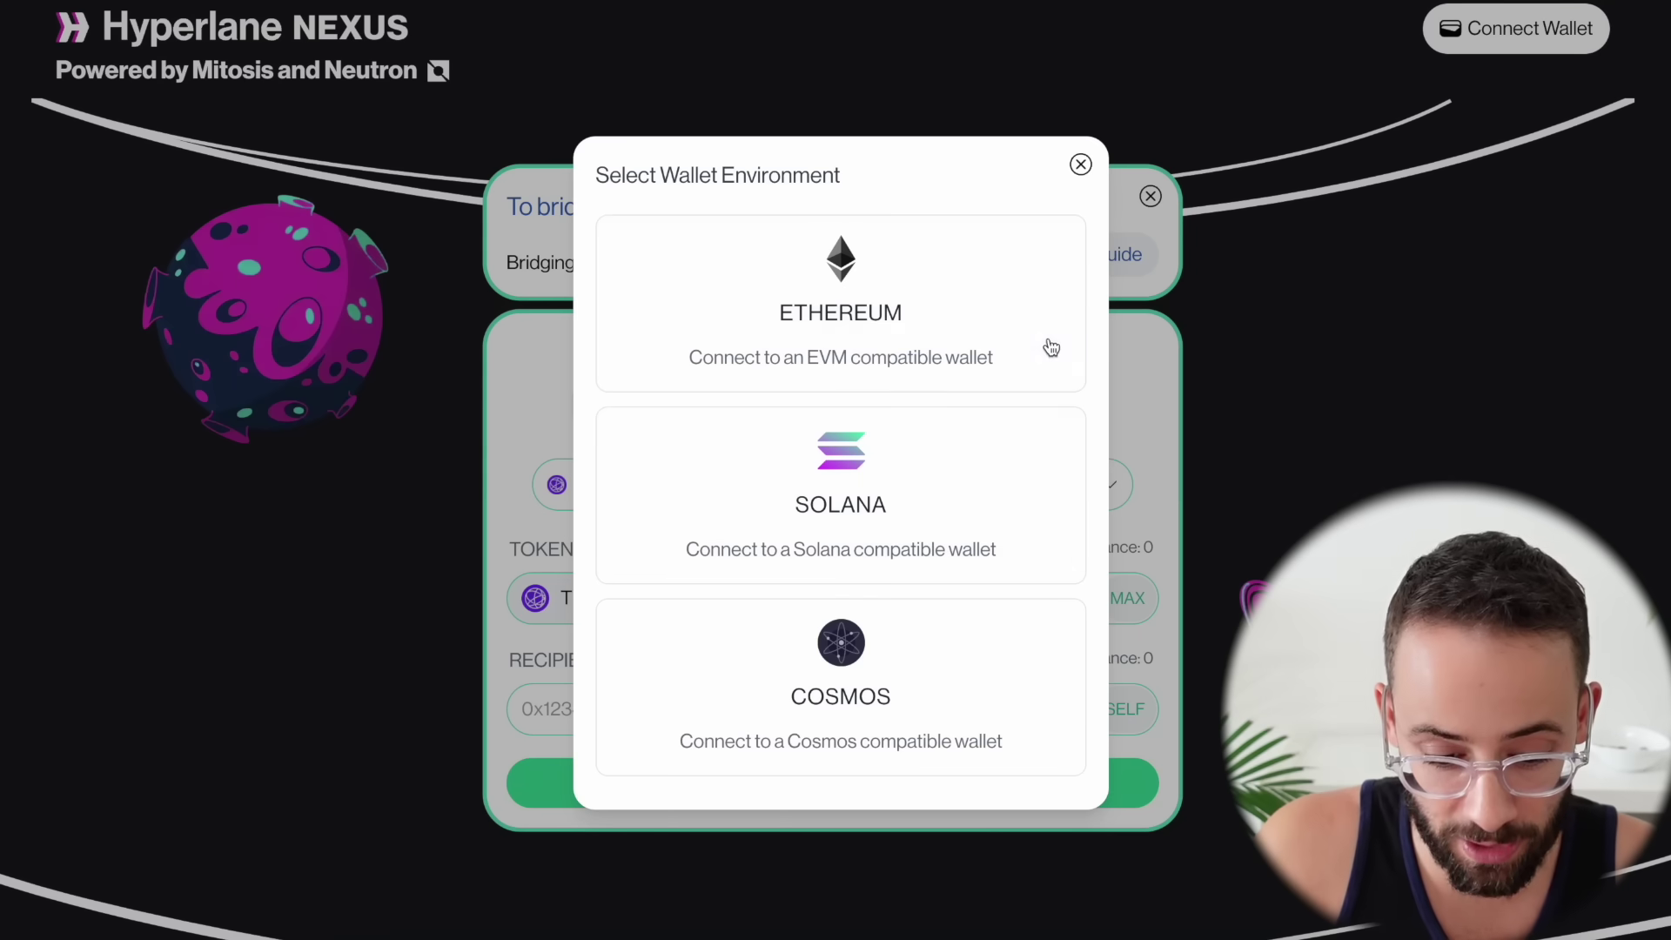
left_click(918, 680)
left_click(743, 384)
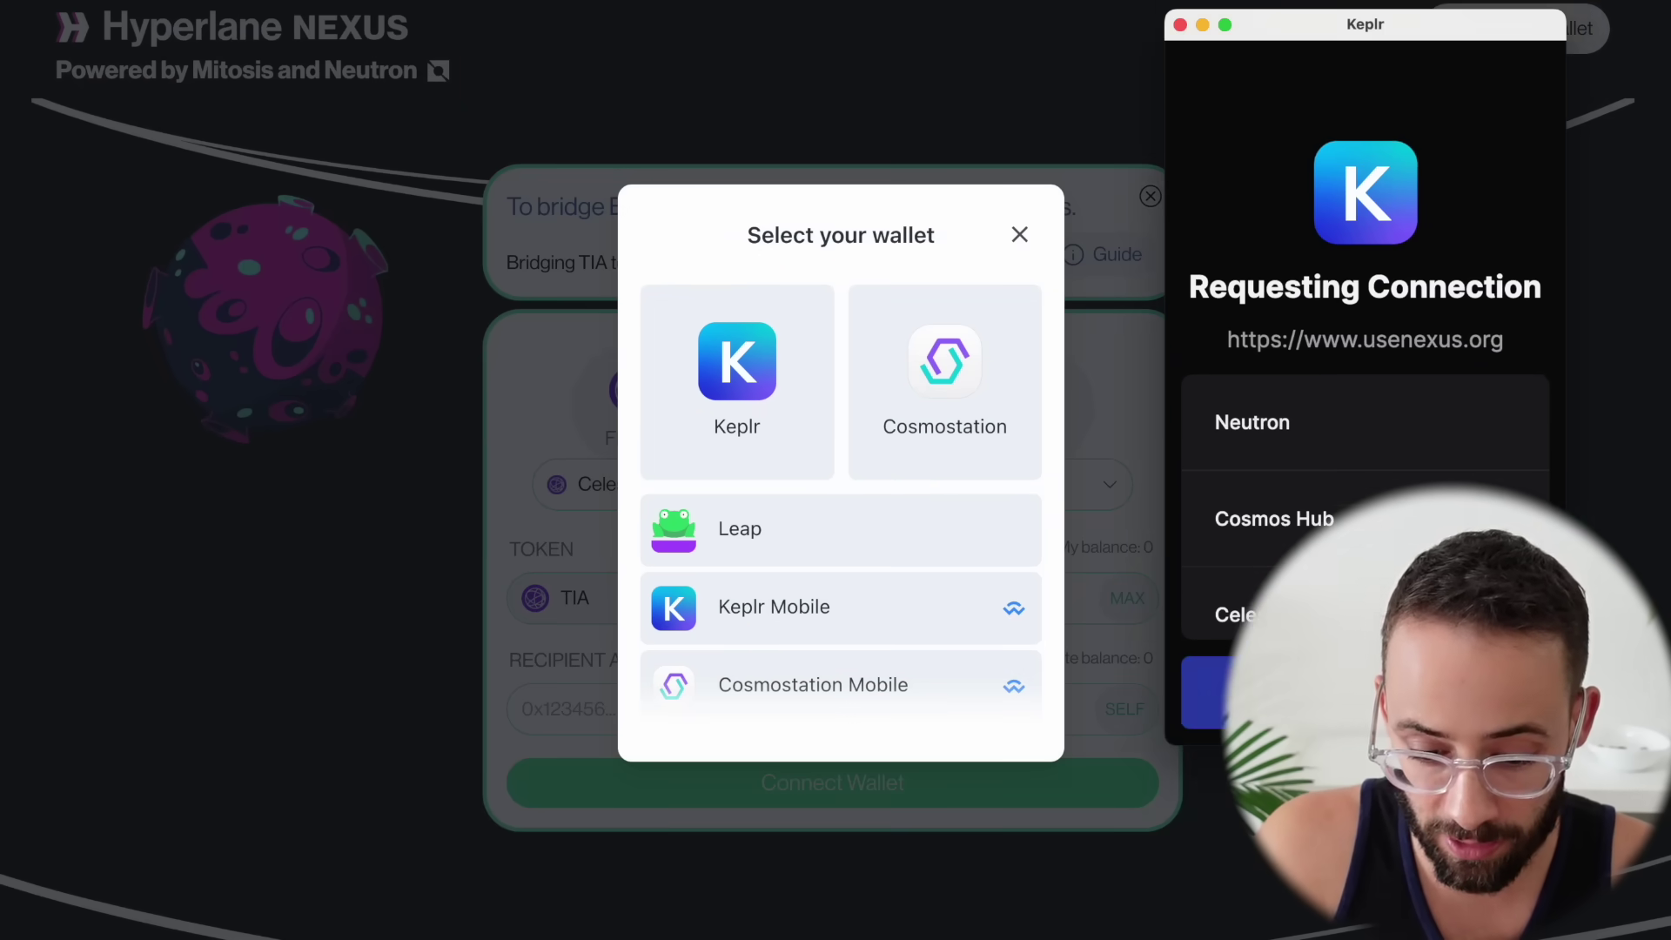
left_click(1381, 689)
Look over the available destination chains and check the TIA balances held in the Keplr wallet
left_click(1035, 483)
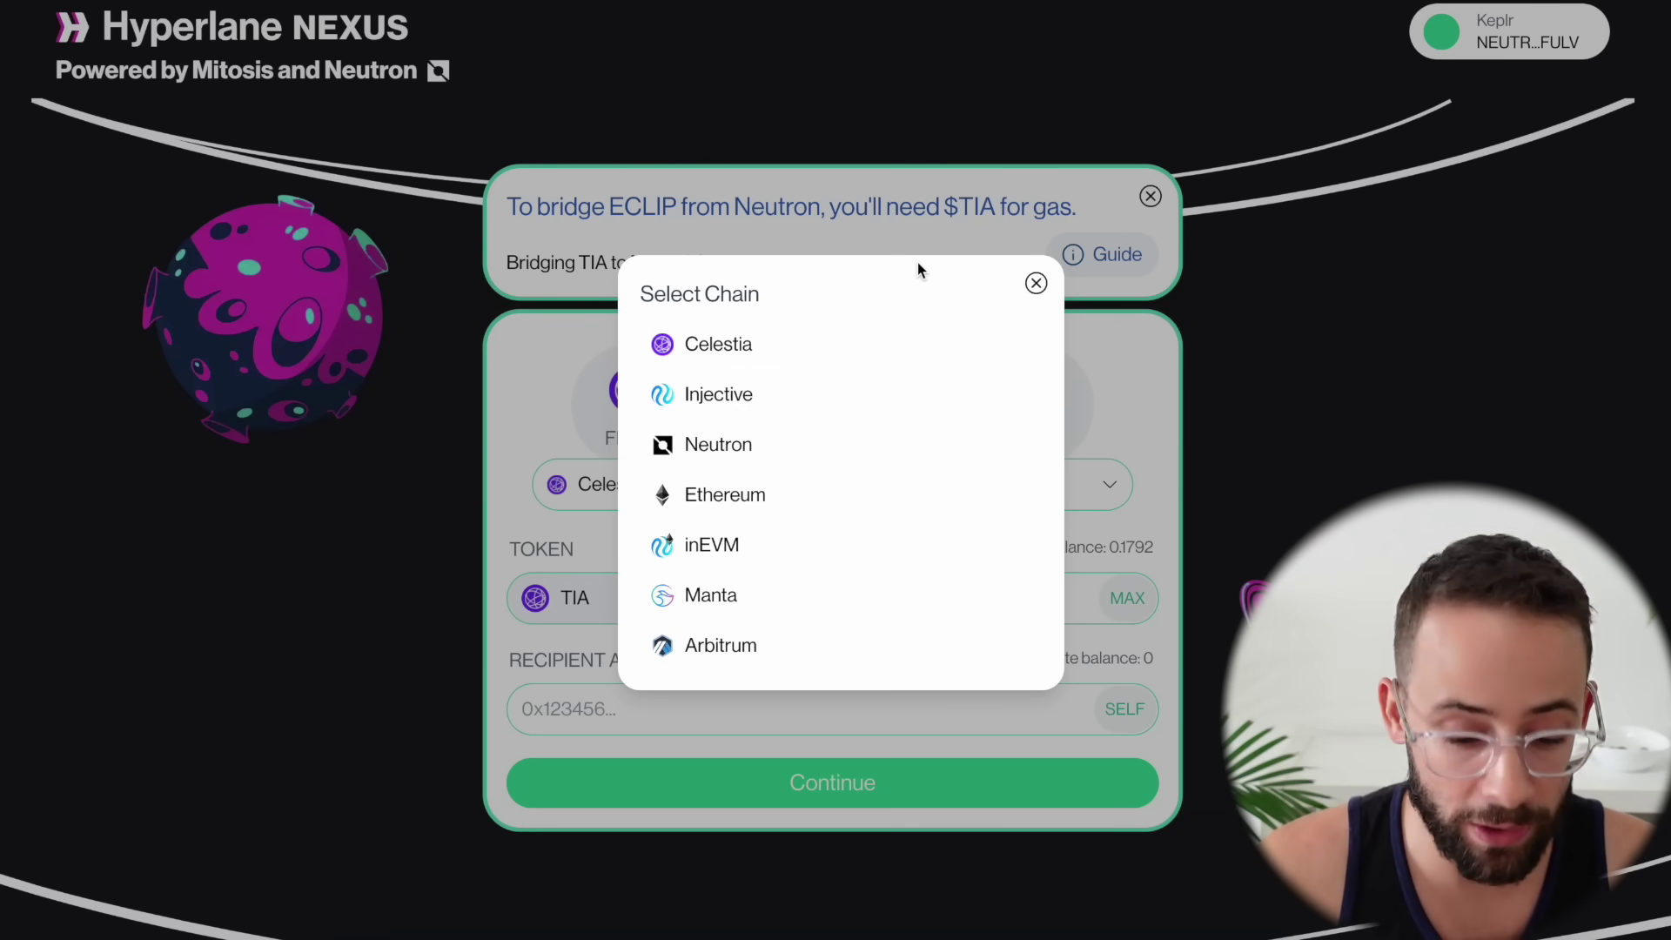
left_click(1245, 2)
scroll(947, 483, "down", 5)
scroll(947, 484, "down", 2)
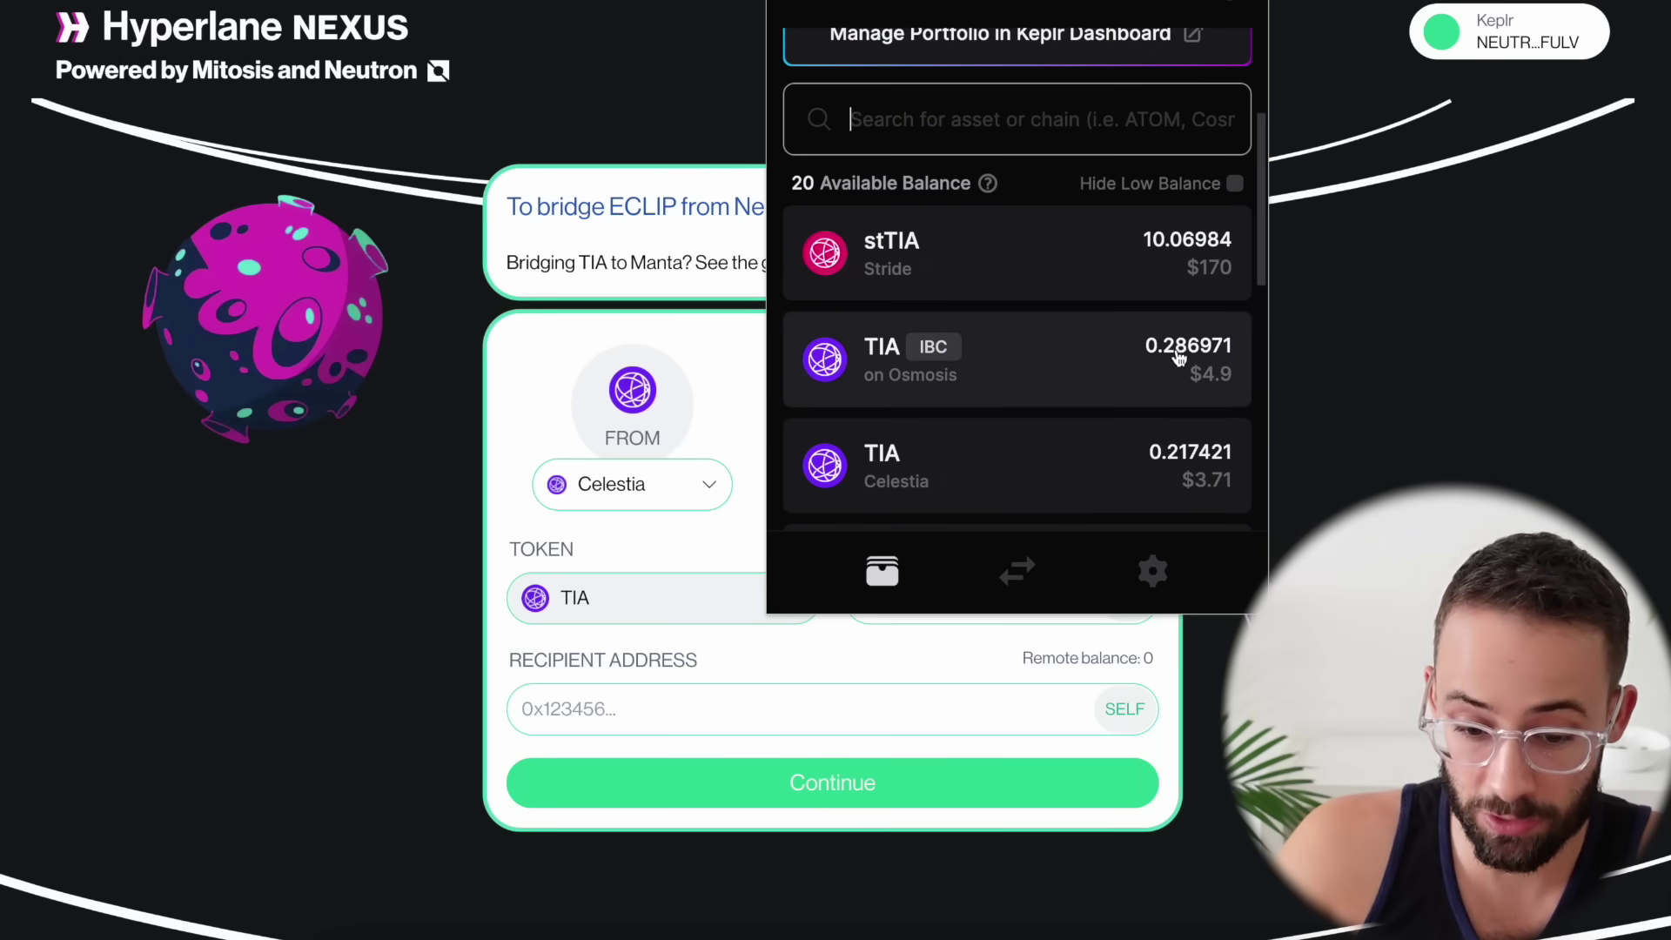
left_click(766, 451)
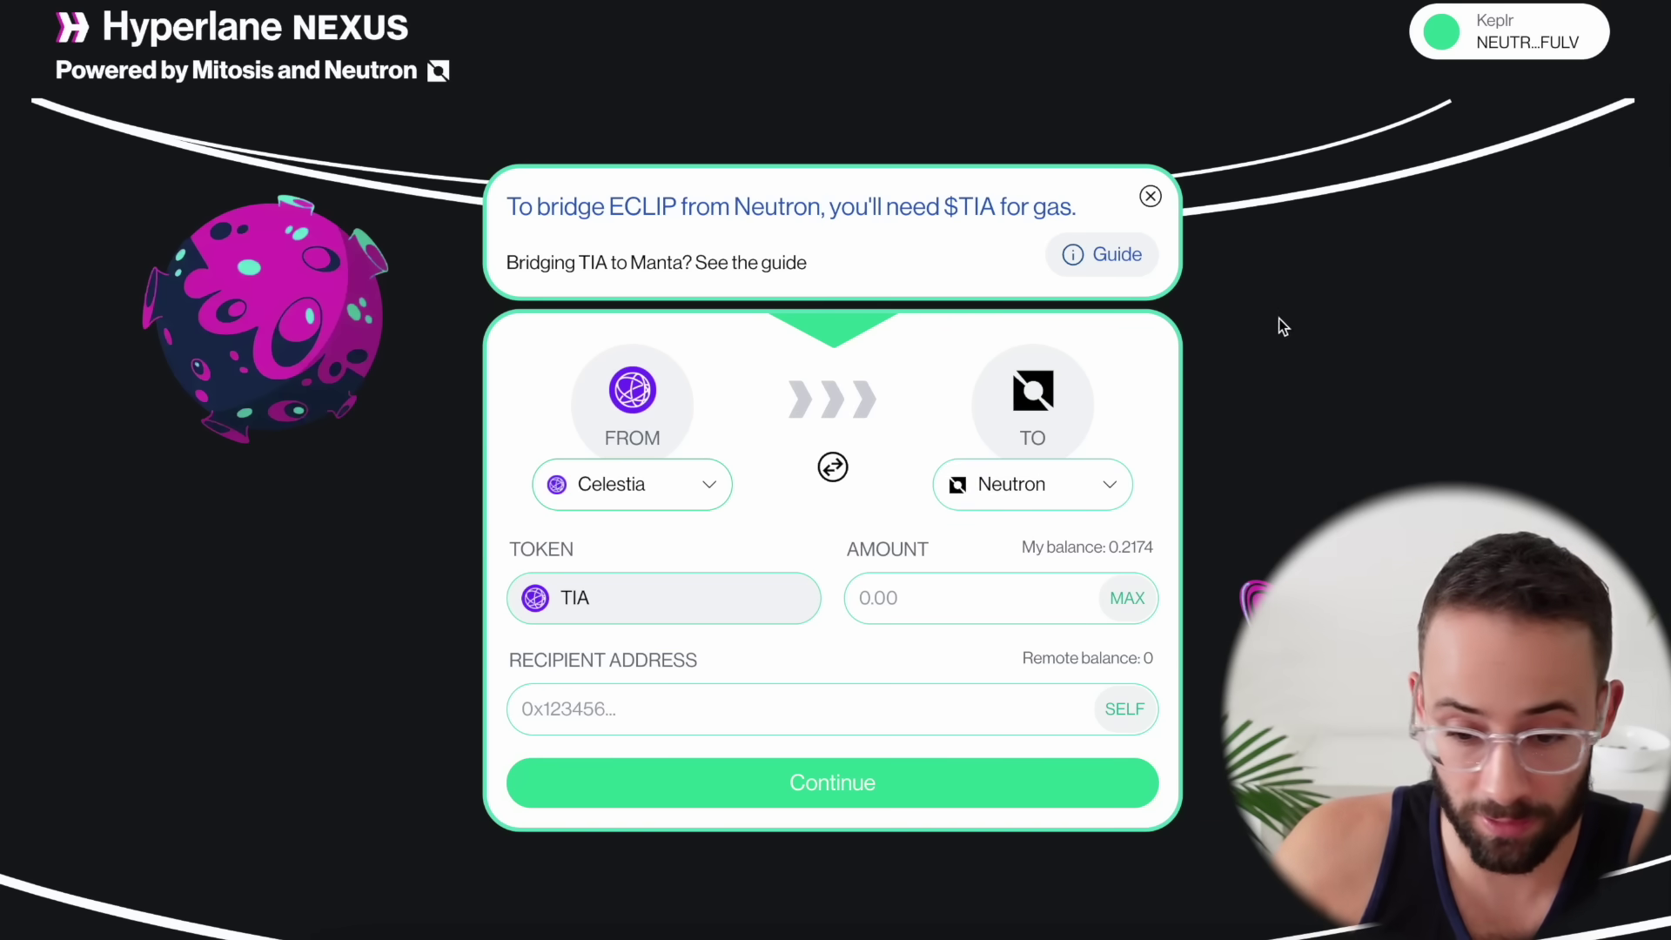
Set the transfer amount to 0.1 TIA and fill in the wallet's own Neutron address as recipient
left_click(933, 612)
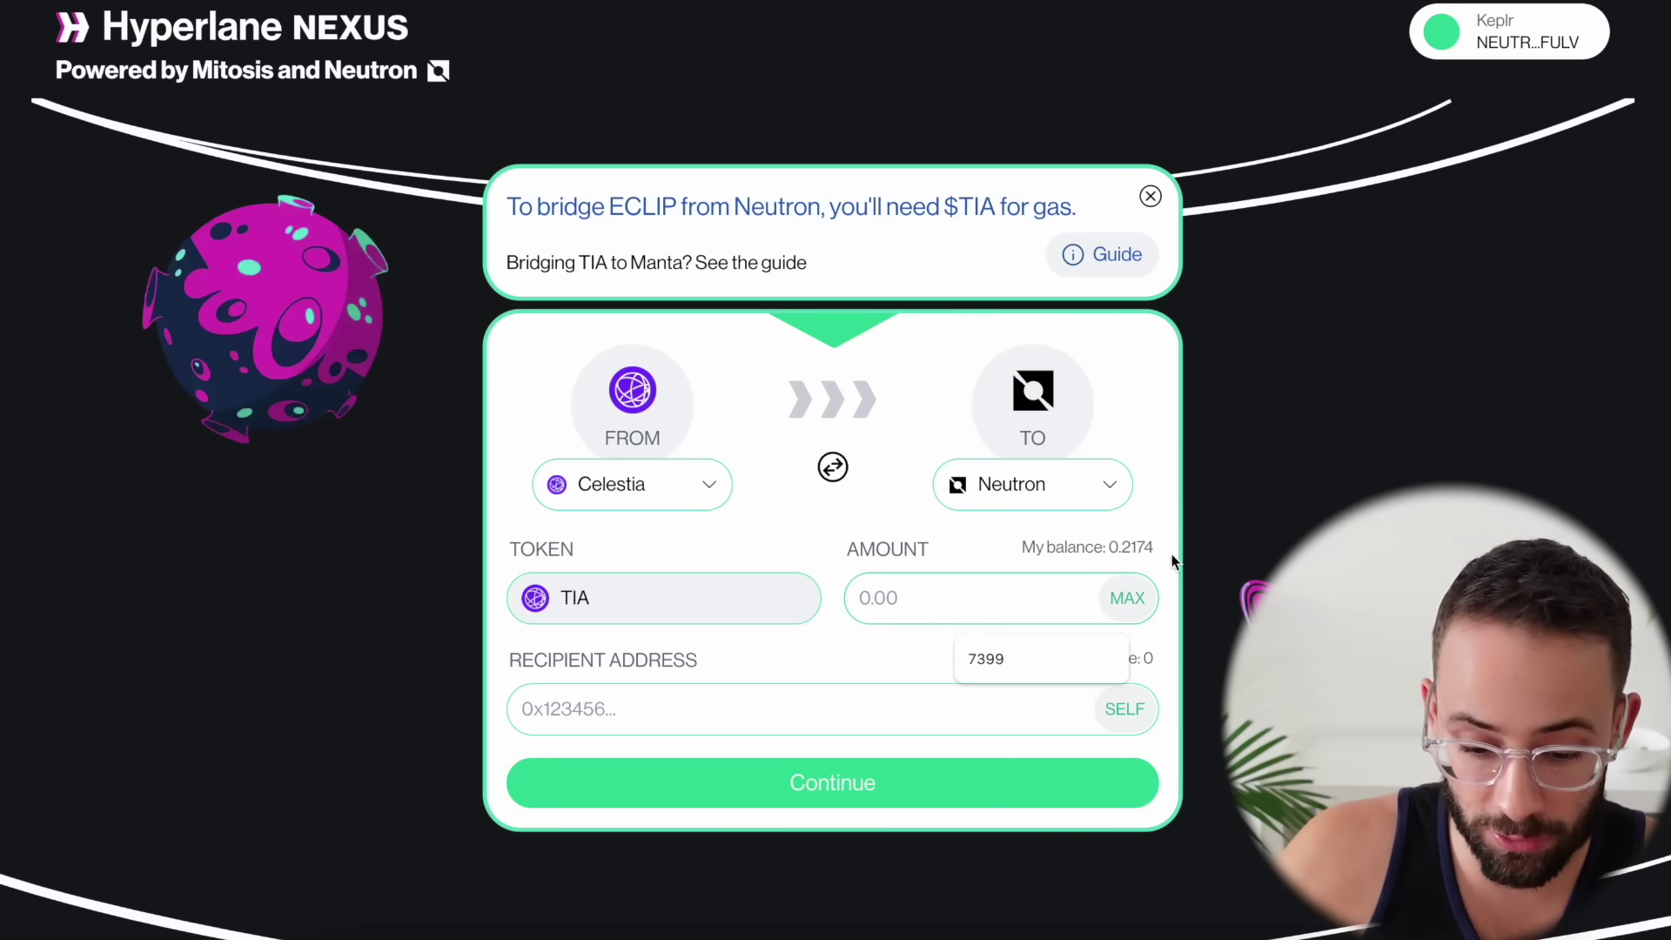
type("0.1")
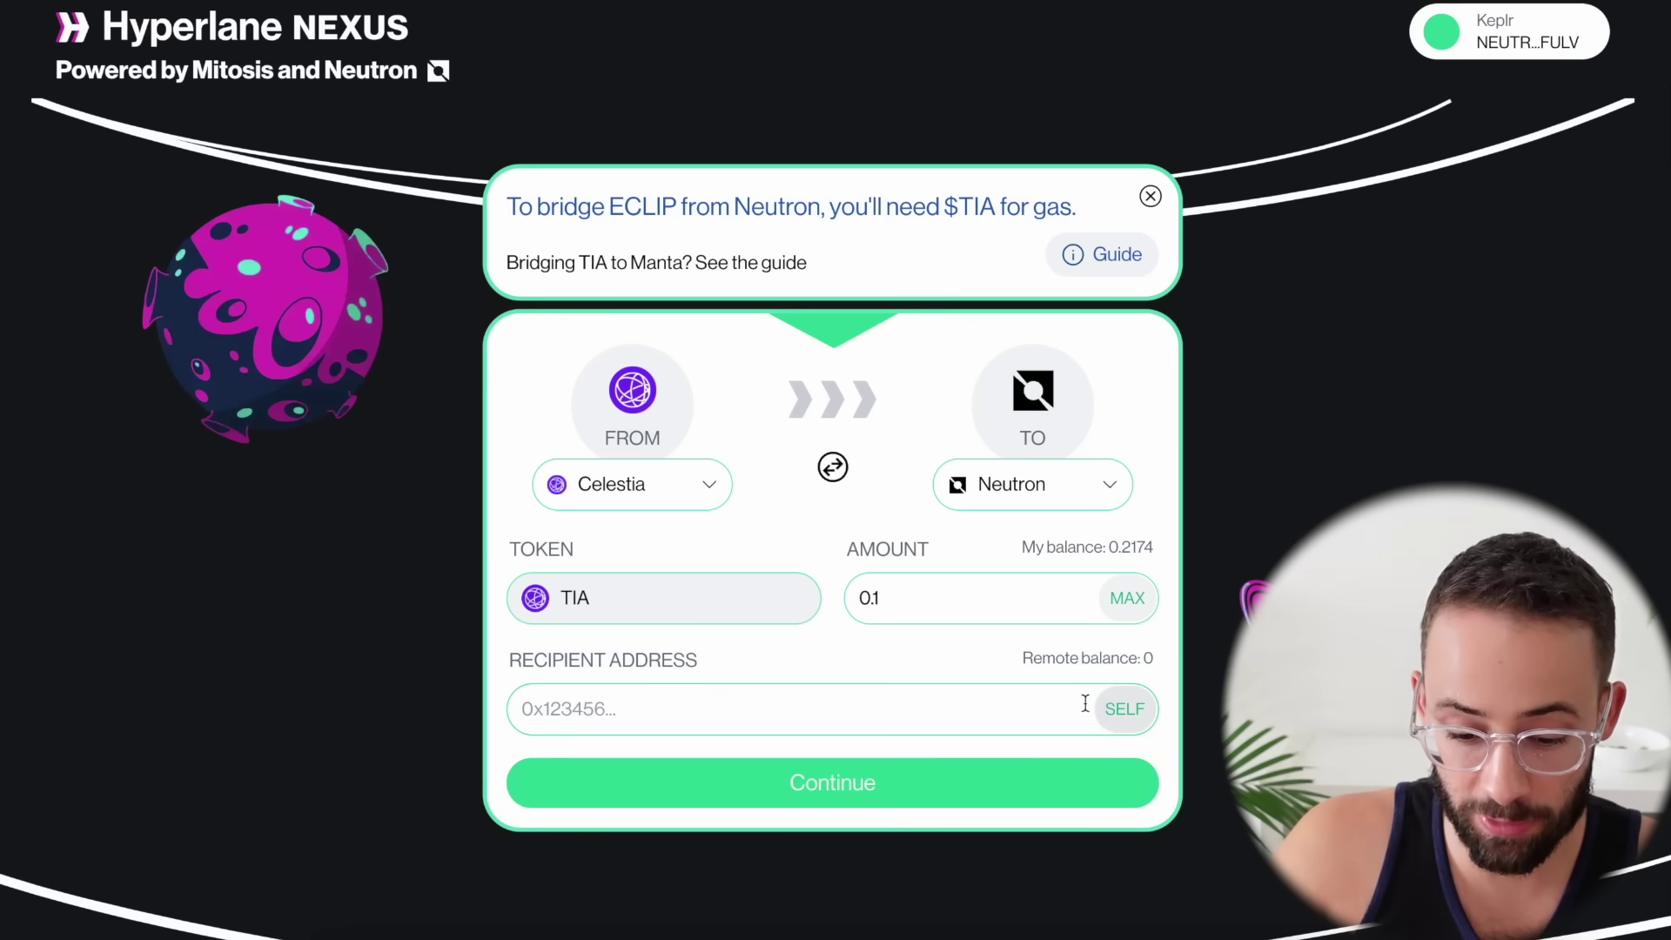
left_click(1140, 715)
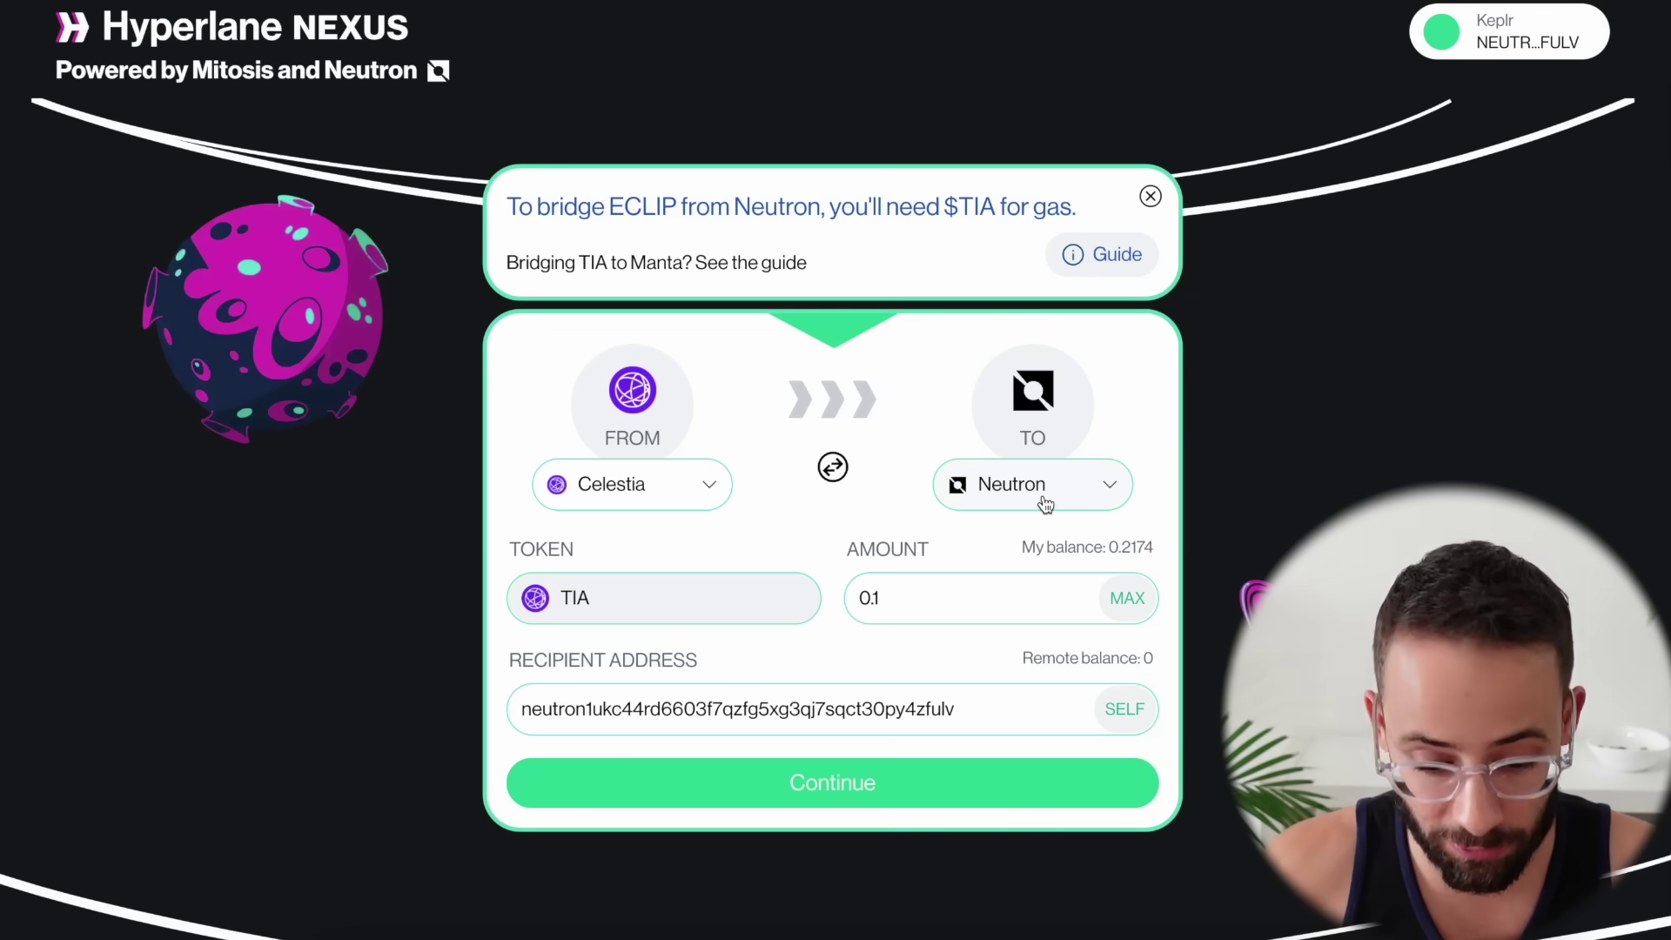
Review the transfer, send the 0.1 TIA from Celestia to Neutron and approve the transaction in Keplr
left_click(827, 783)
scroll(818, 609, "down", 2)
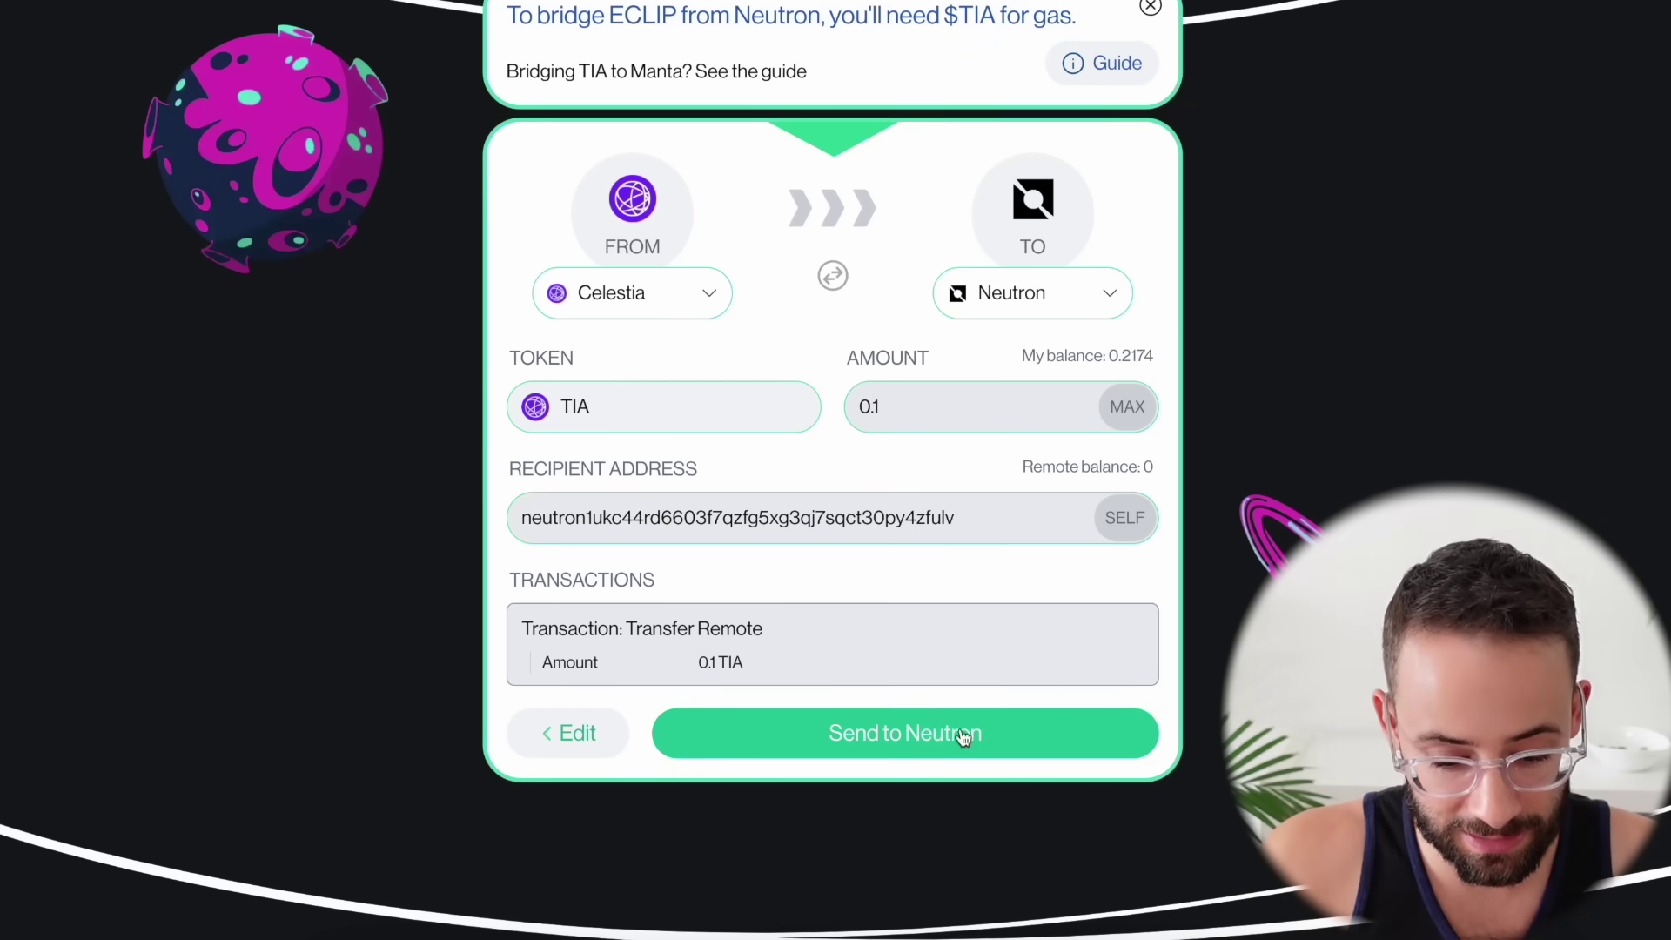
left_click(926, 733)
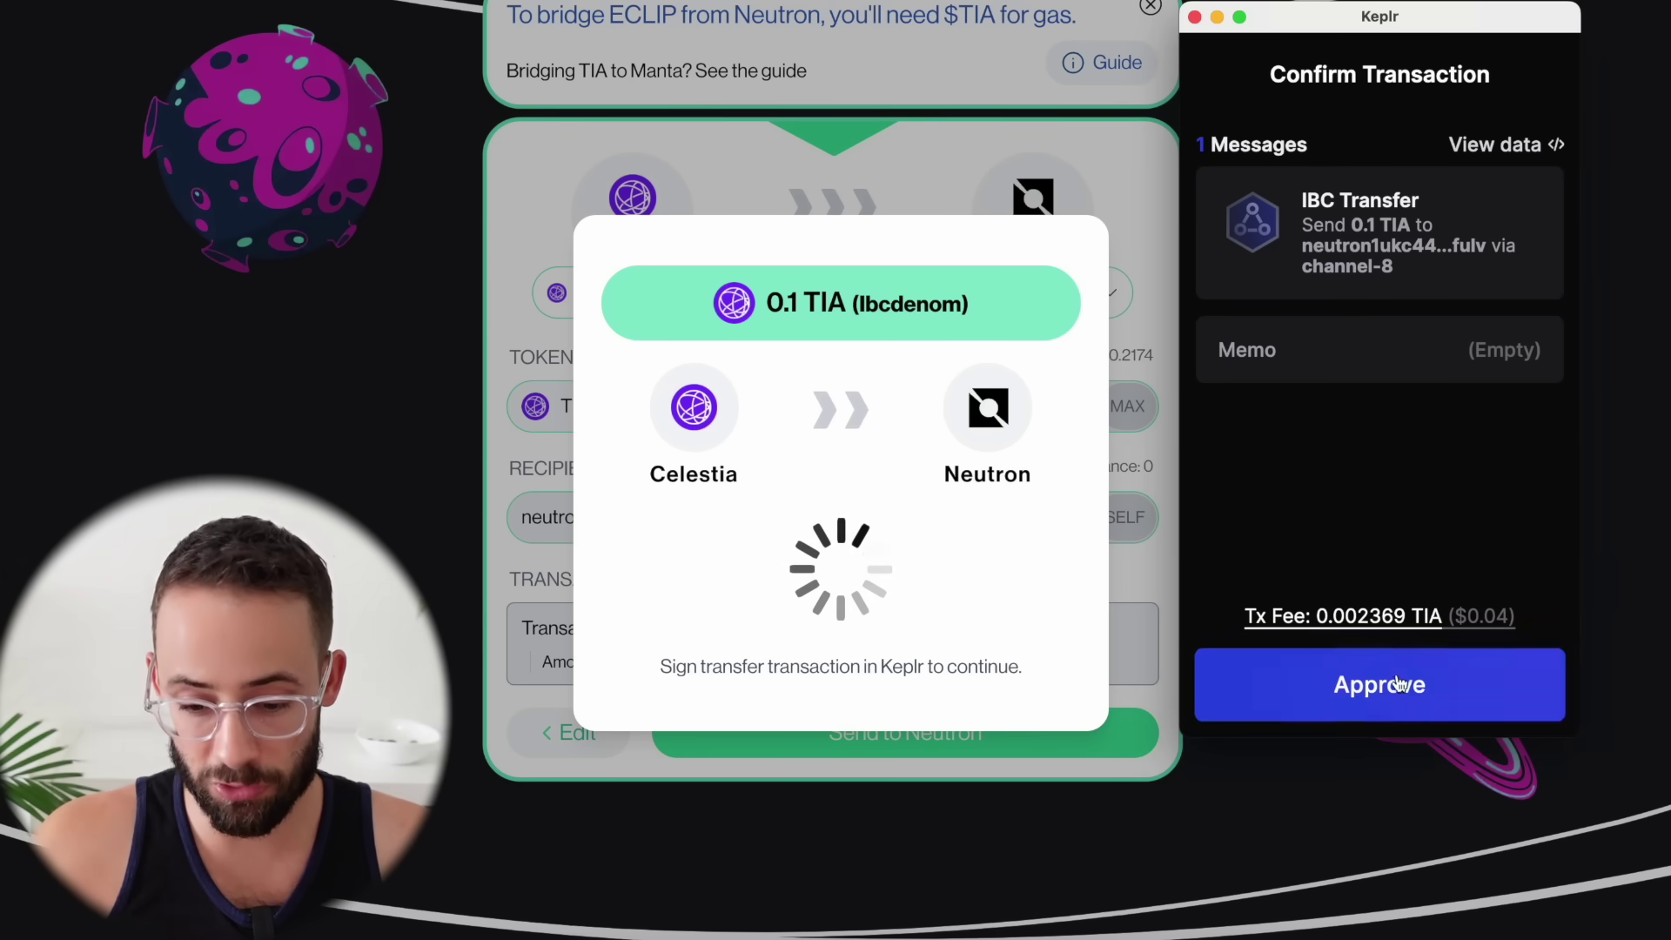
left_click(1380, 684)
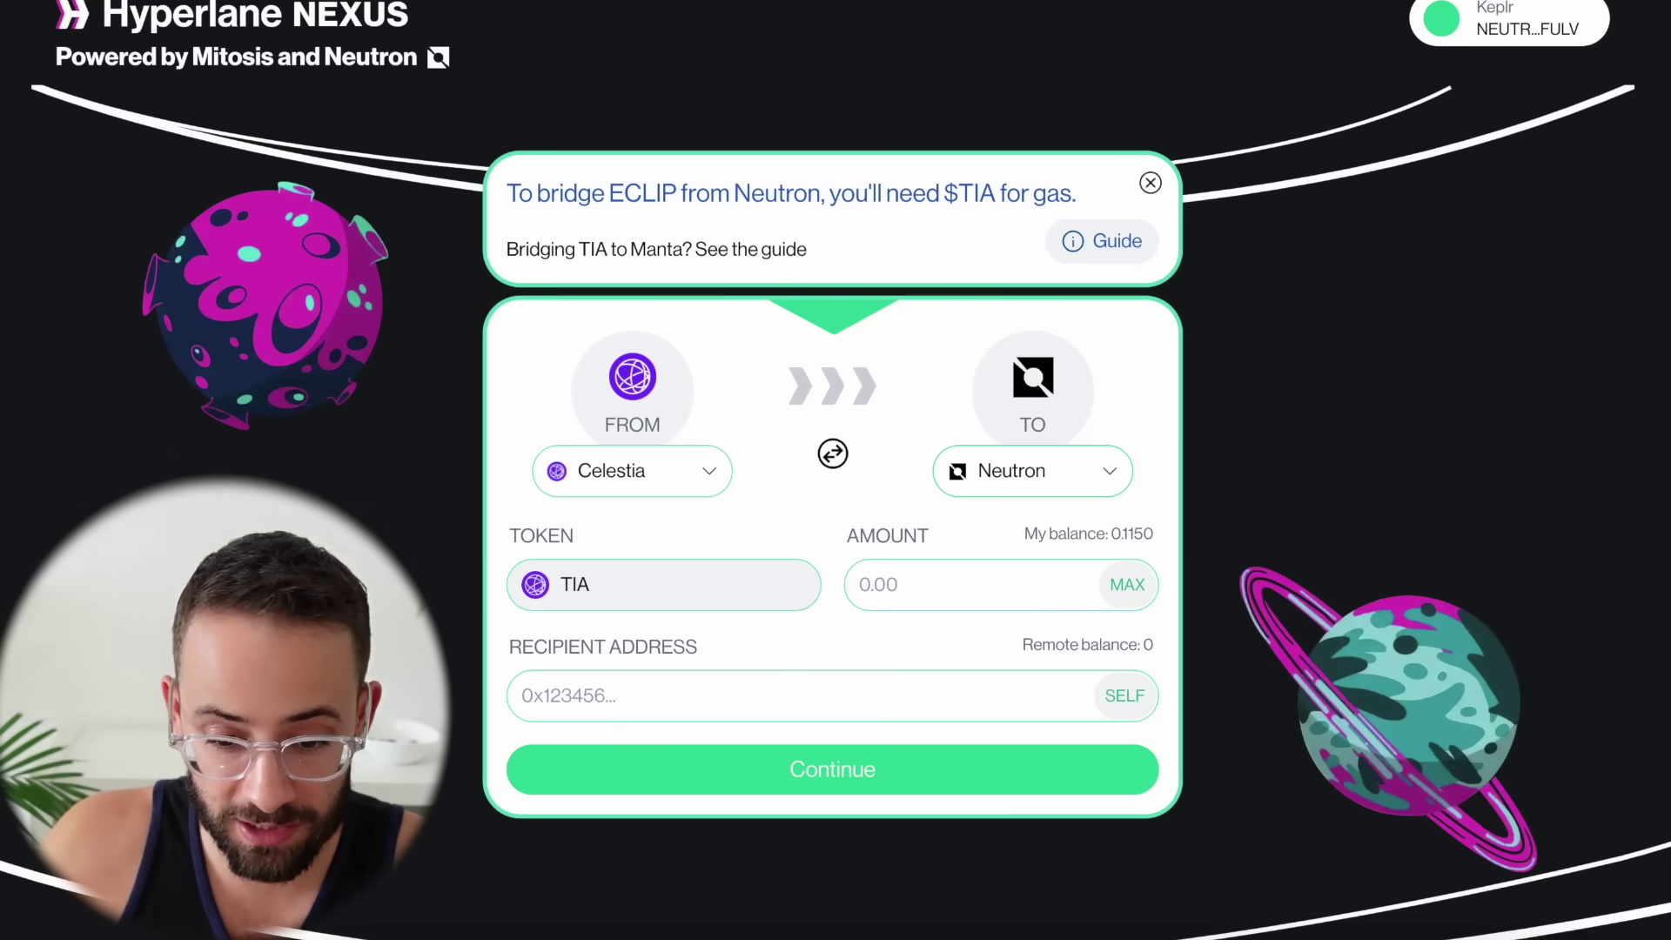
Check the TIA balance on Neutron in Keplr and search its chain visibility list for "neu"
scroll(1055, 343, "down", 7)
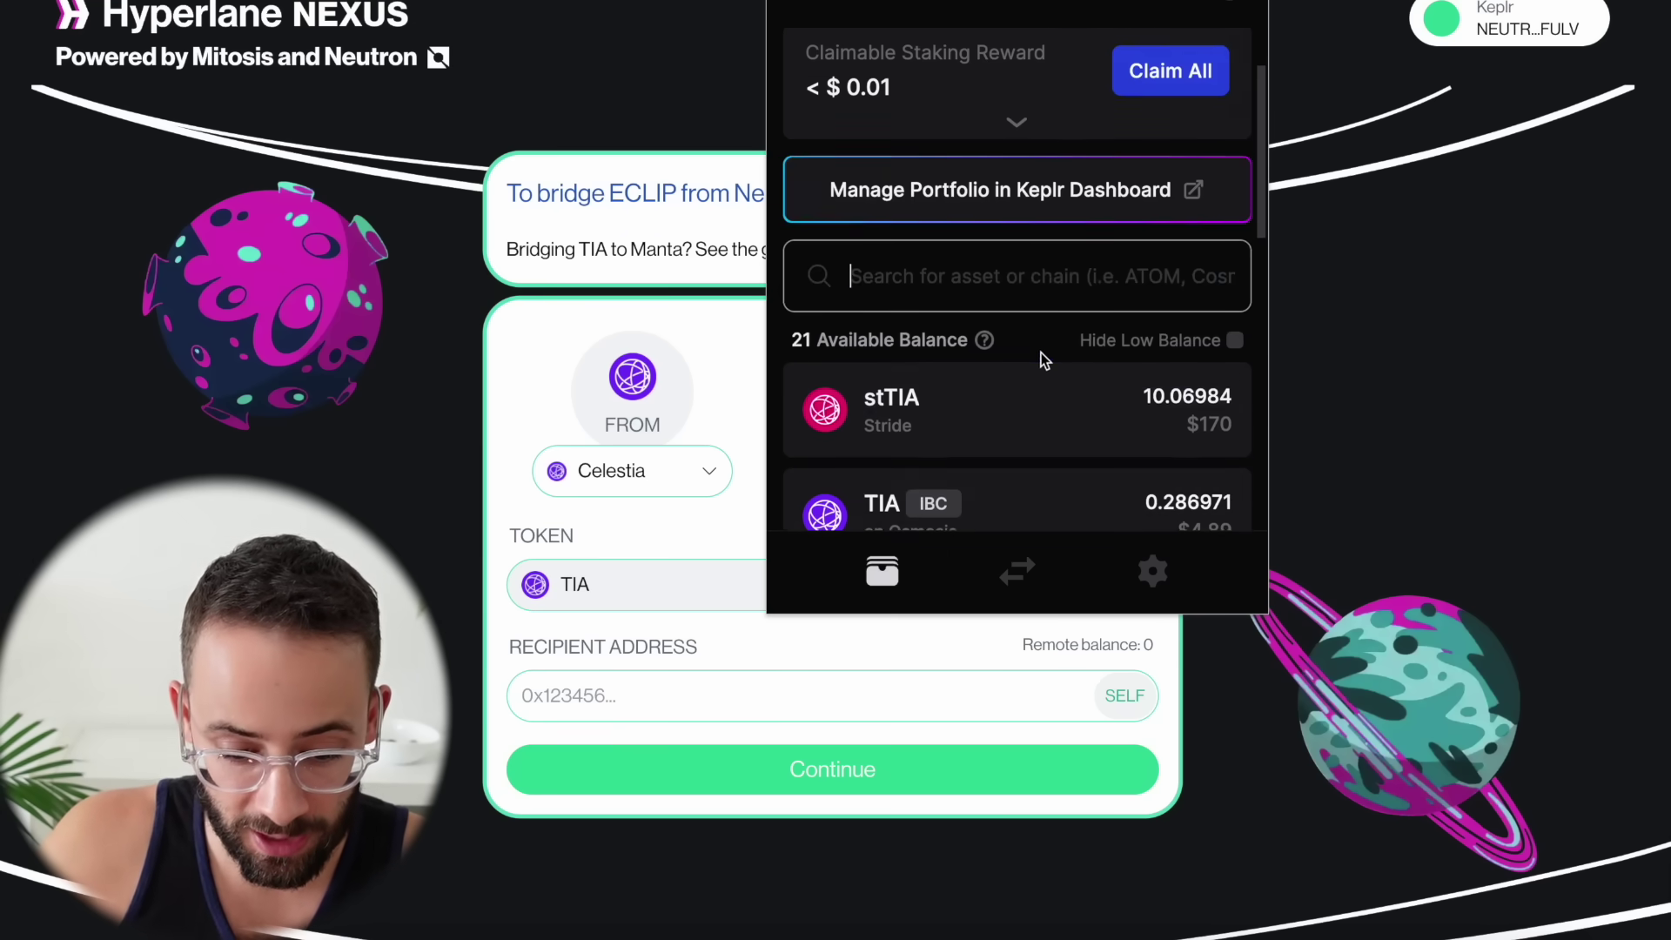
scroll(1027, 401, "down", 4)
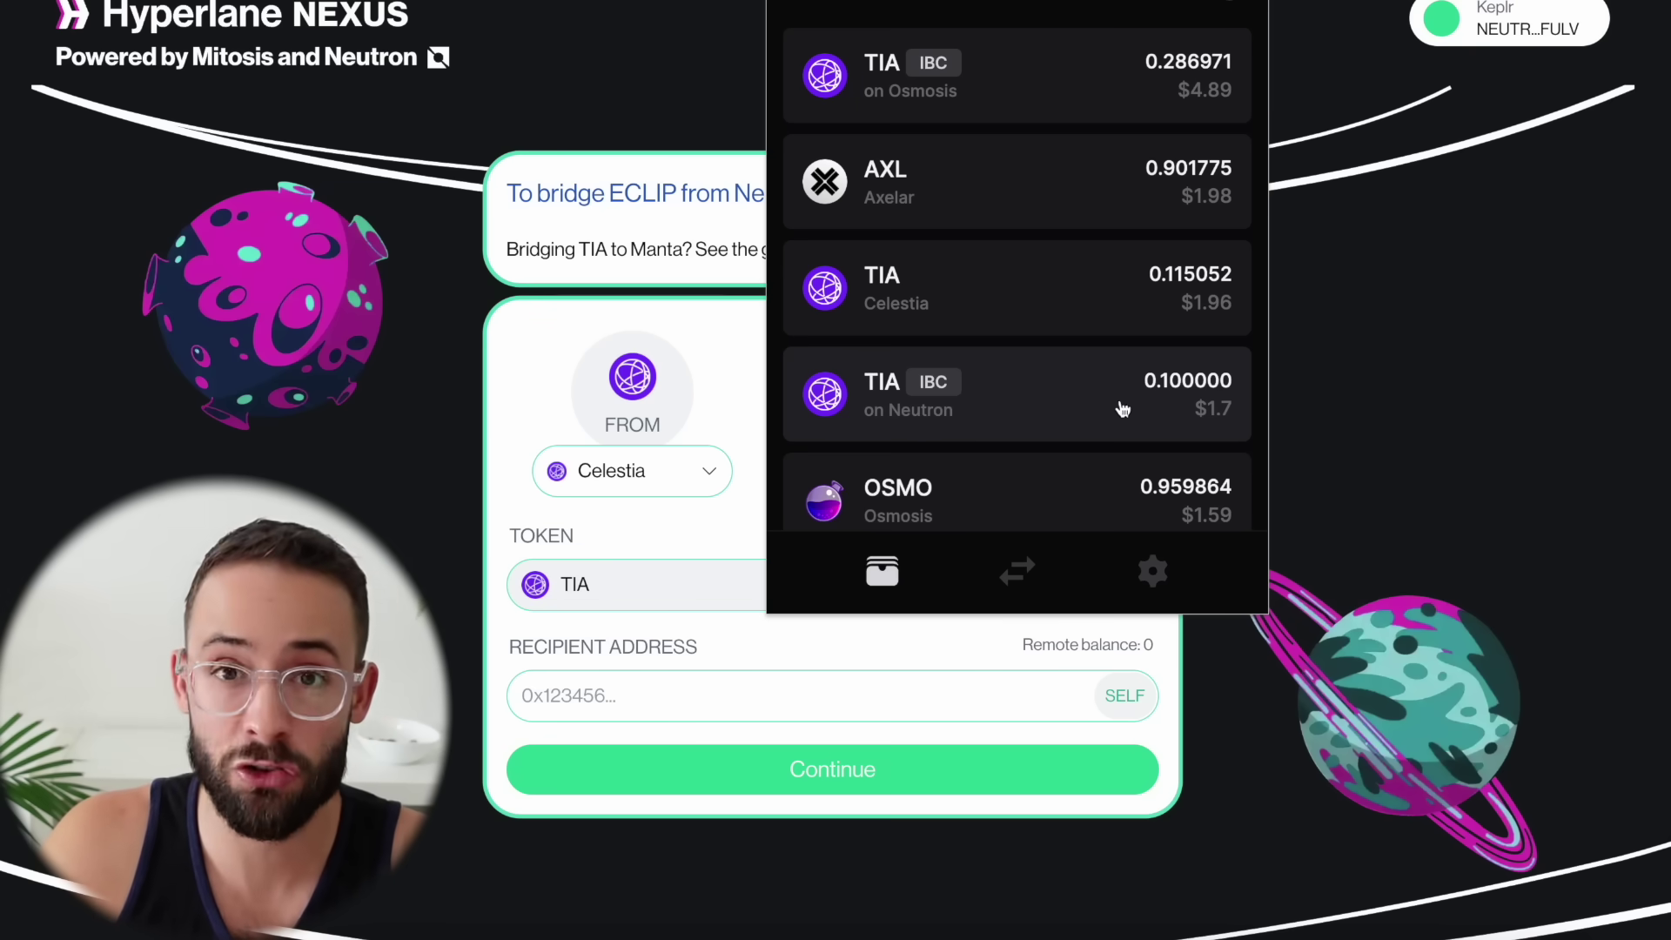
left_click(811, 9)
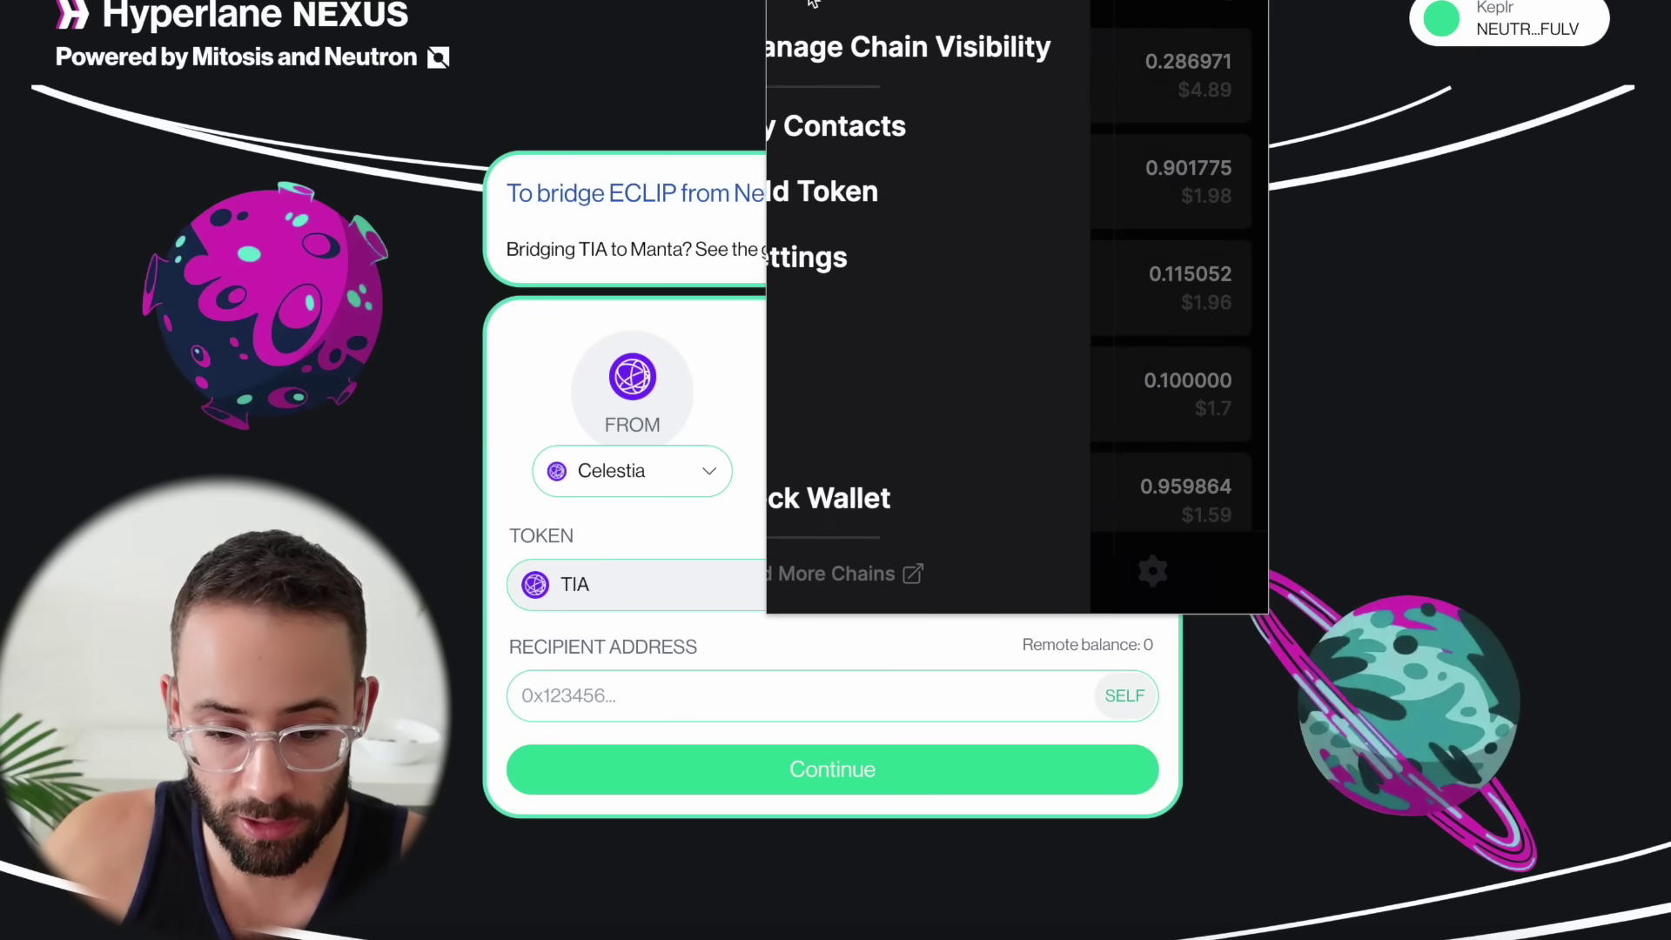
left_click(966, 57)
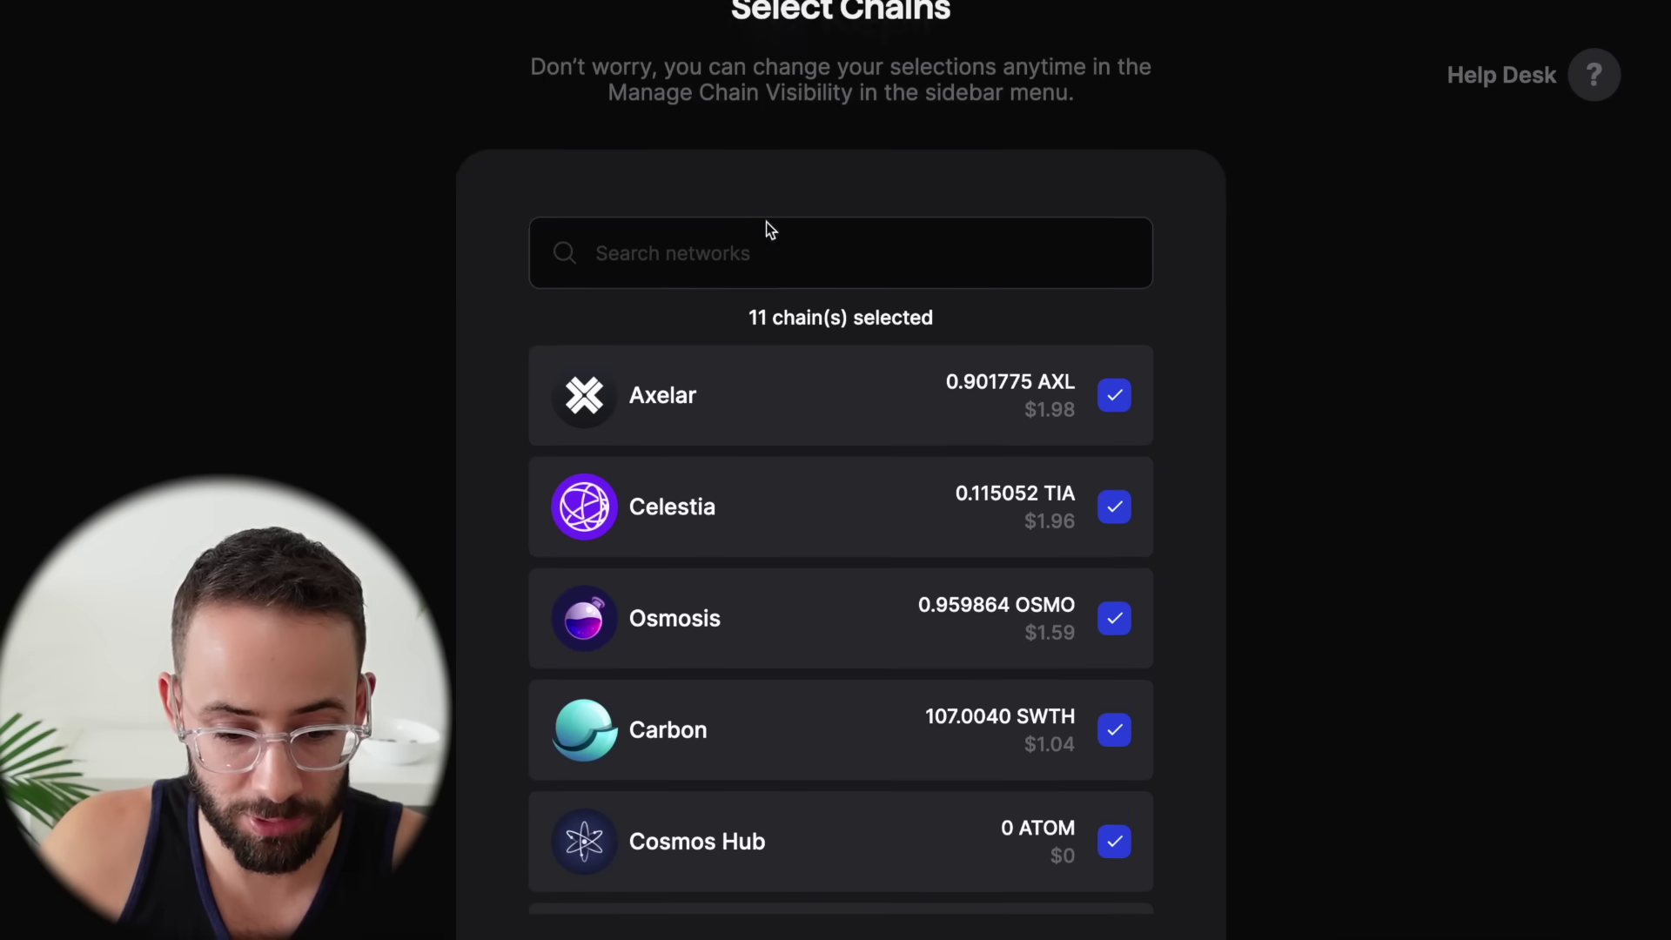
type("neu")
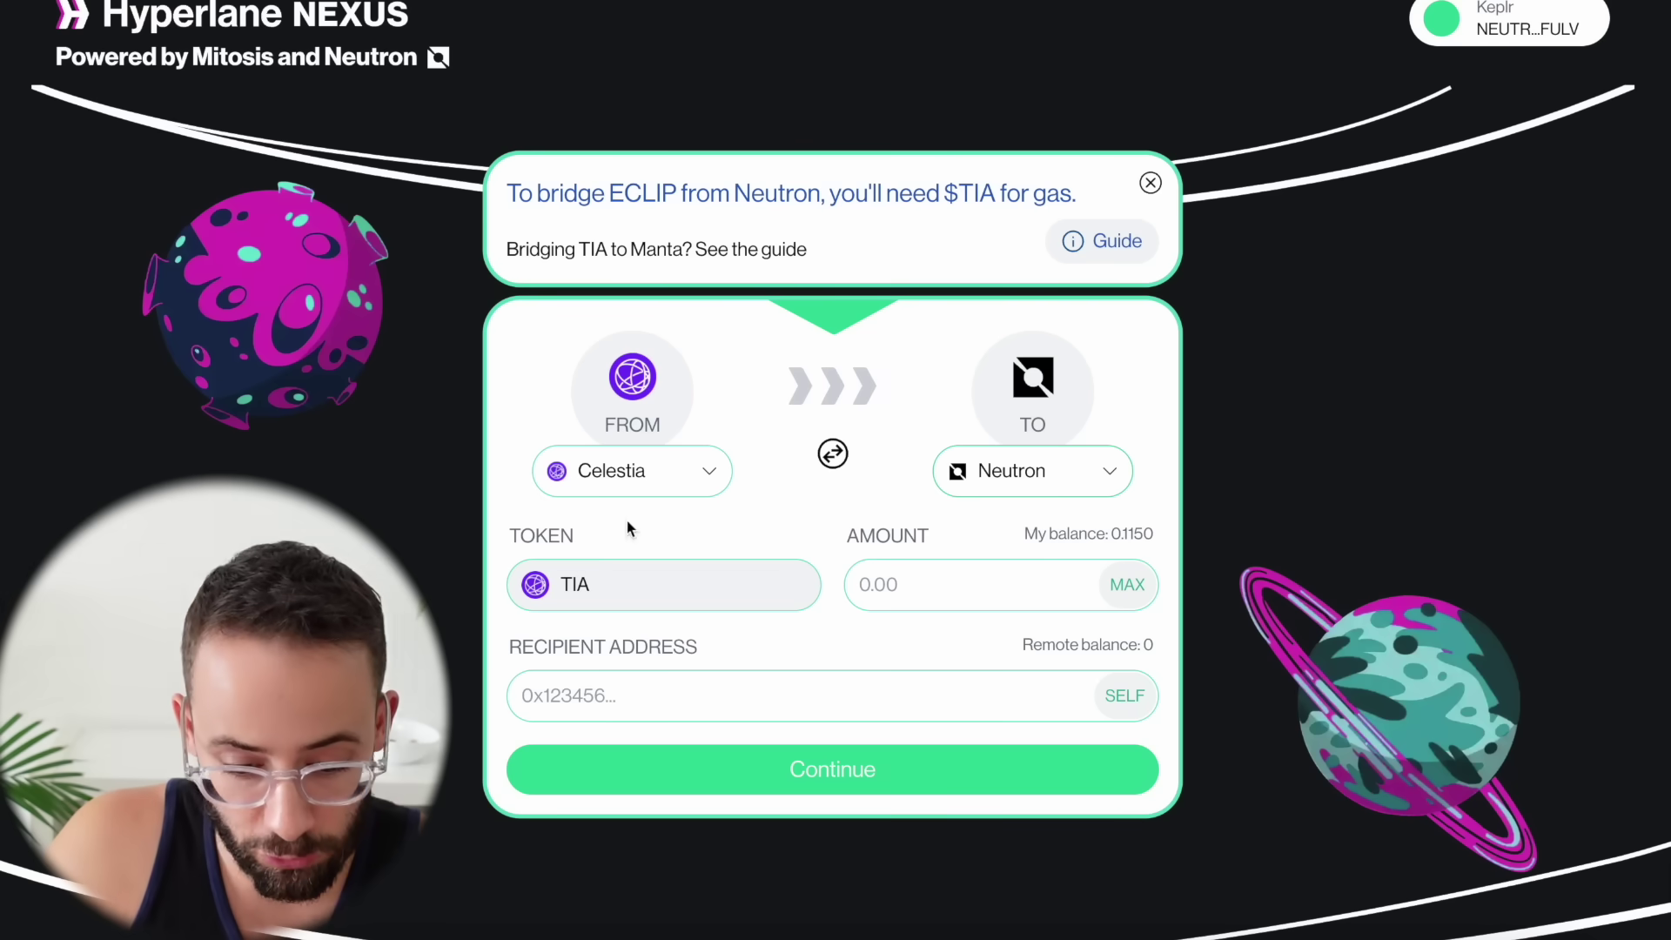
Set the destination chain to Arbitrum and the transfer amount to 0.09 TIA
left_click(1052, 478)
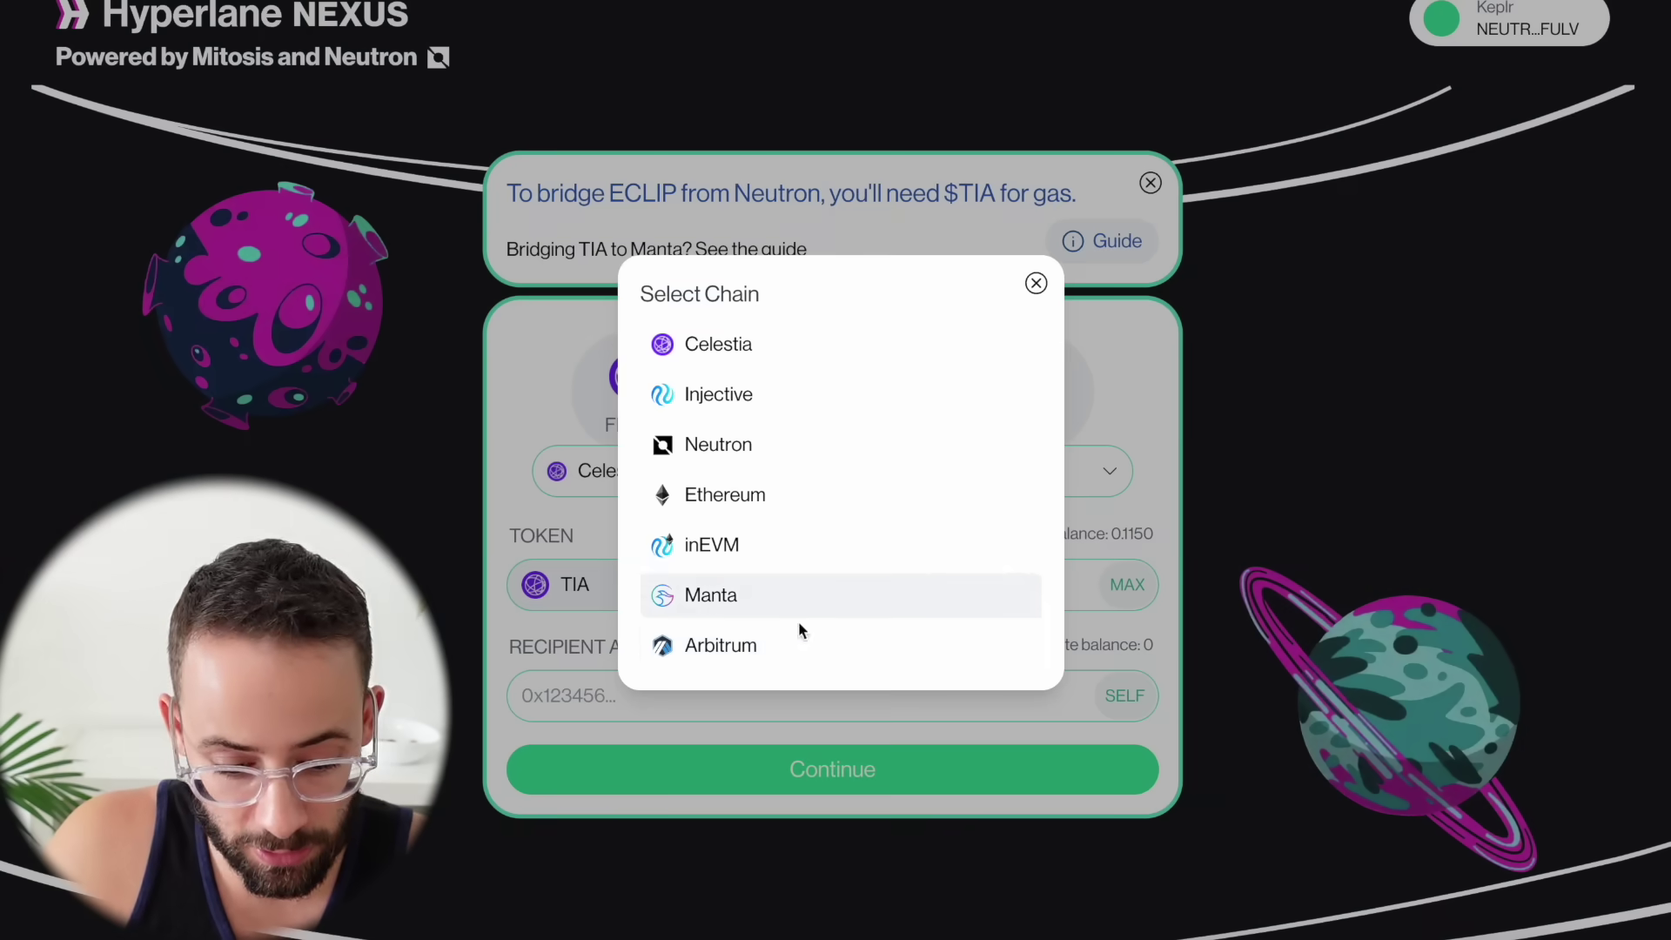
left_click(741, 651)
left_click(1079, 470)
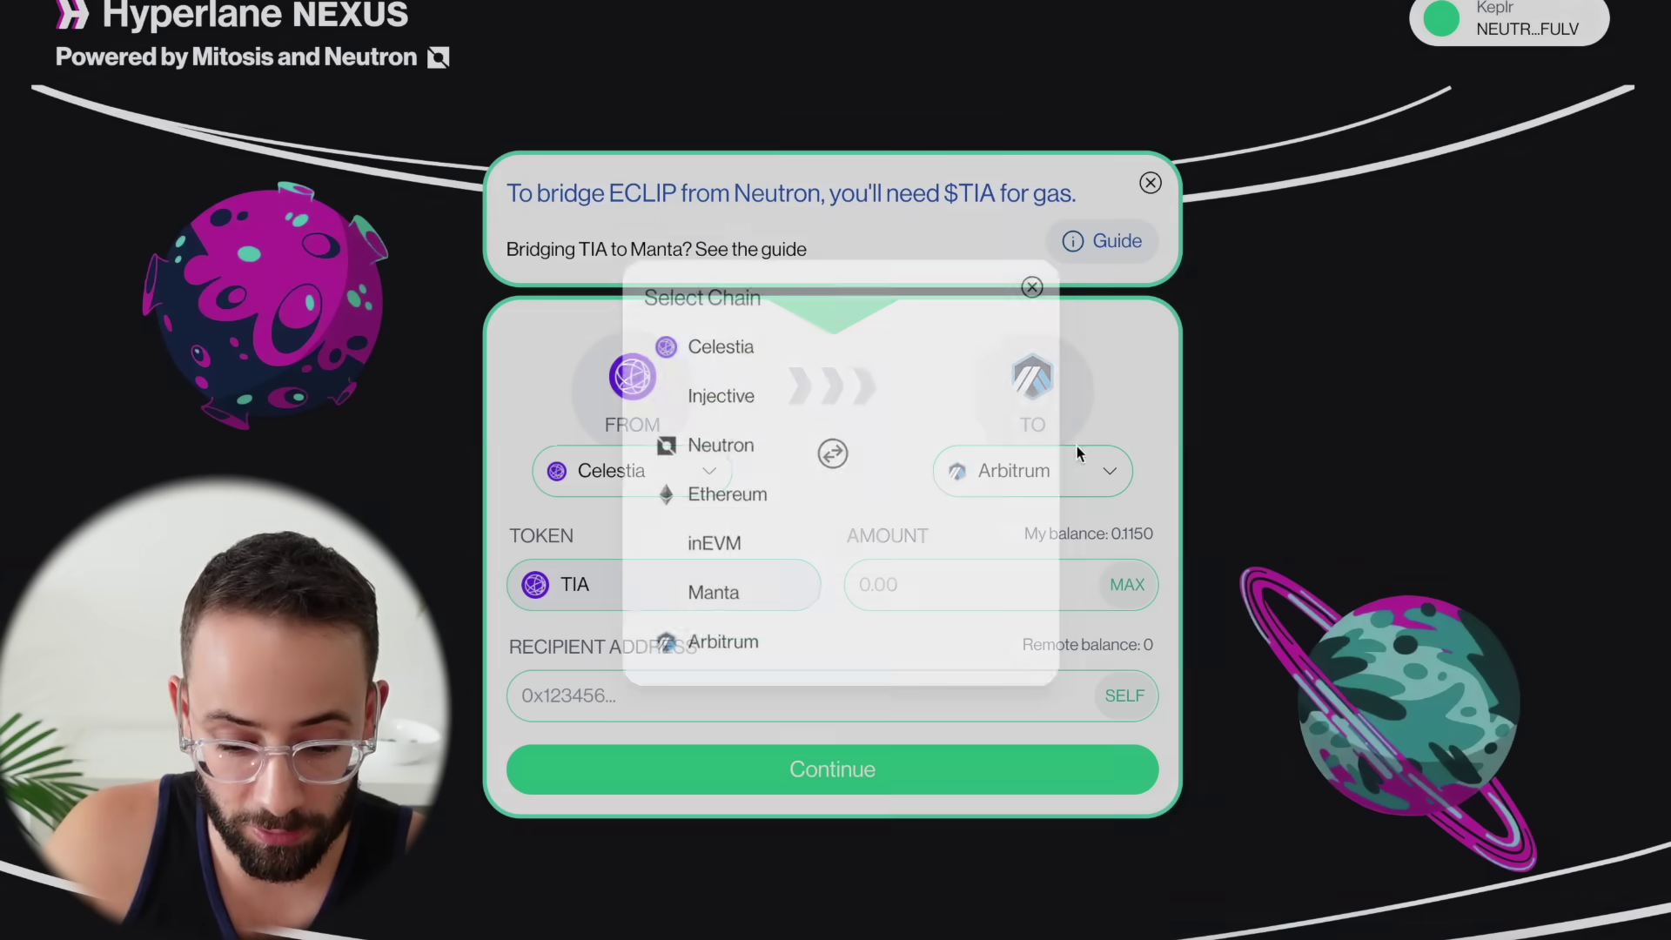
left_click(735, 590)
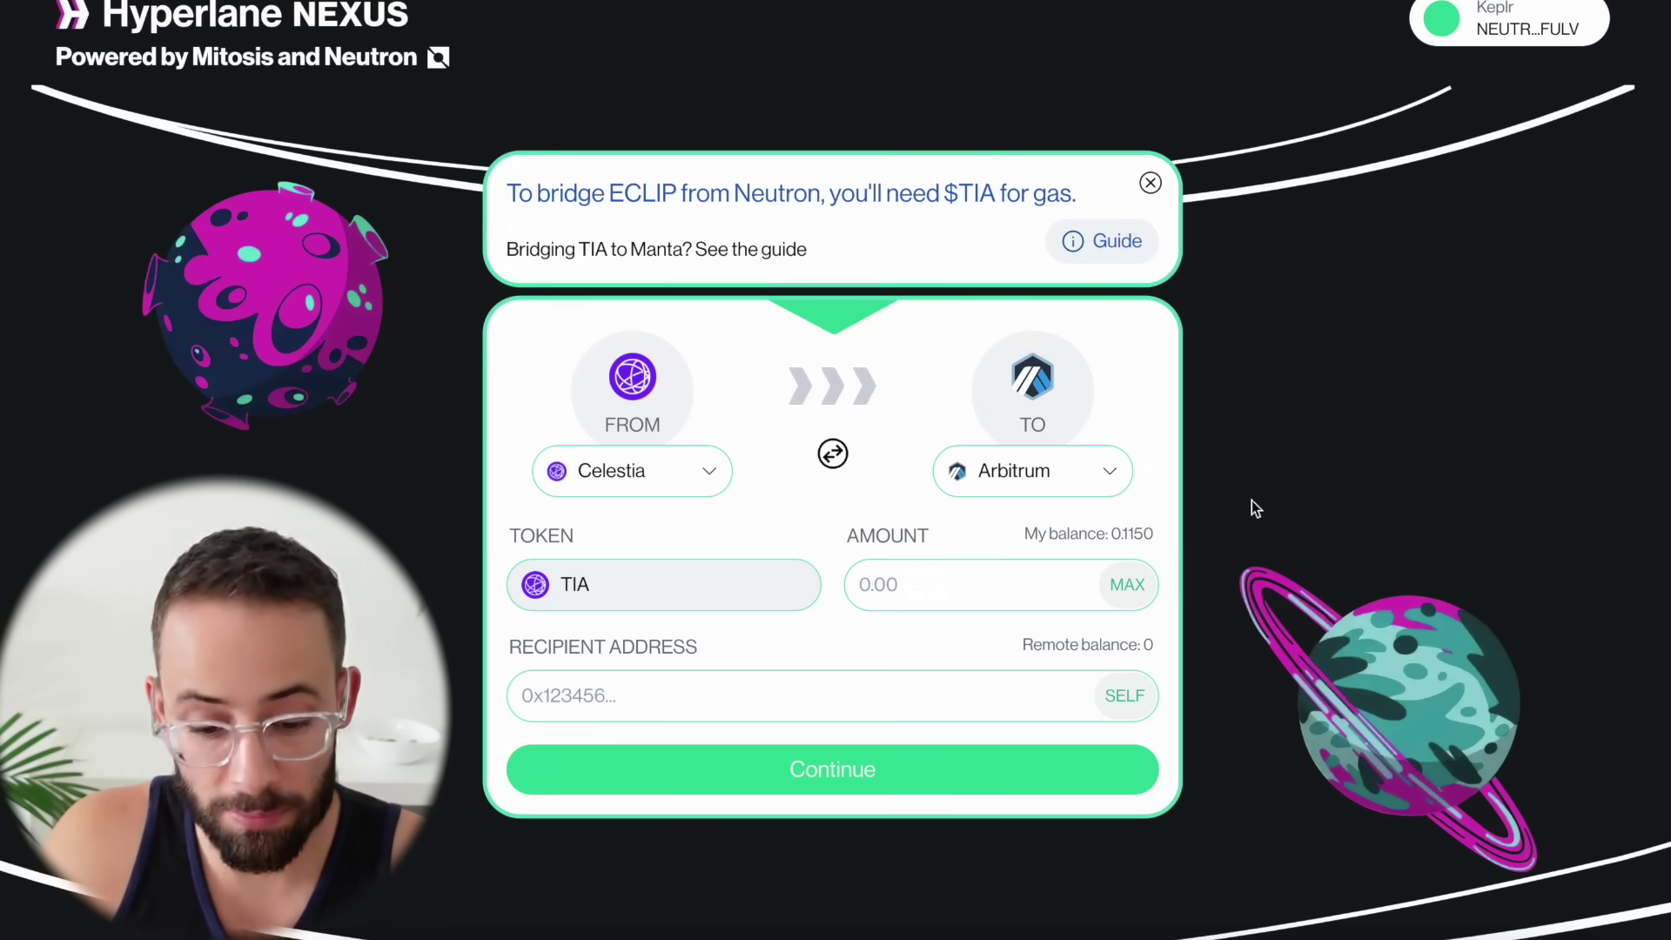
left_click(983, 589)
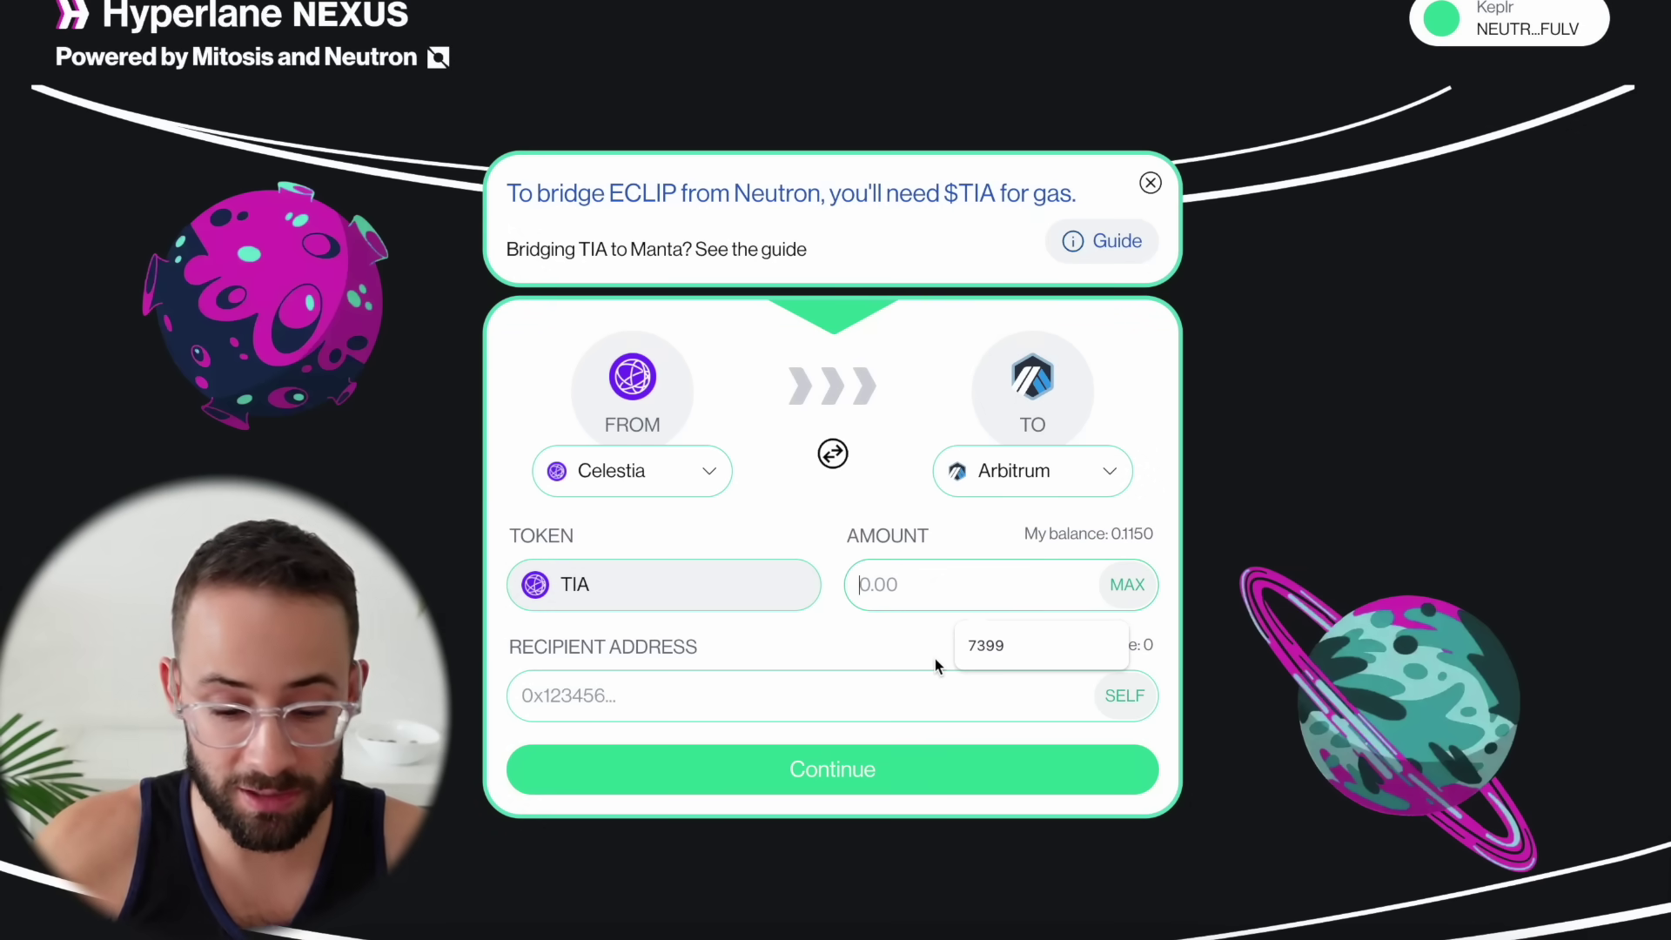
scroll(1057, 602, "up", 1)
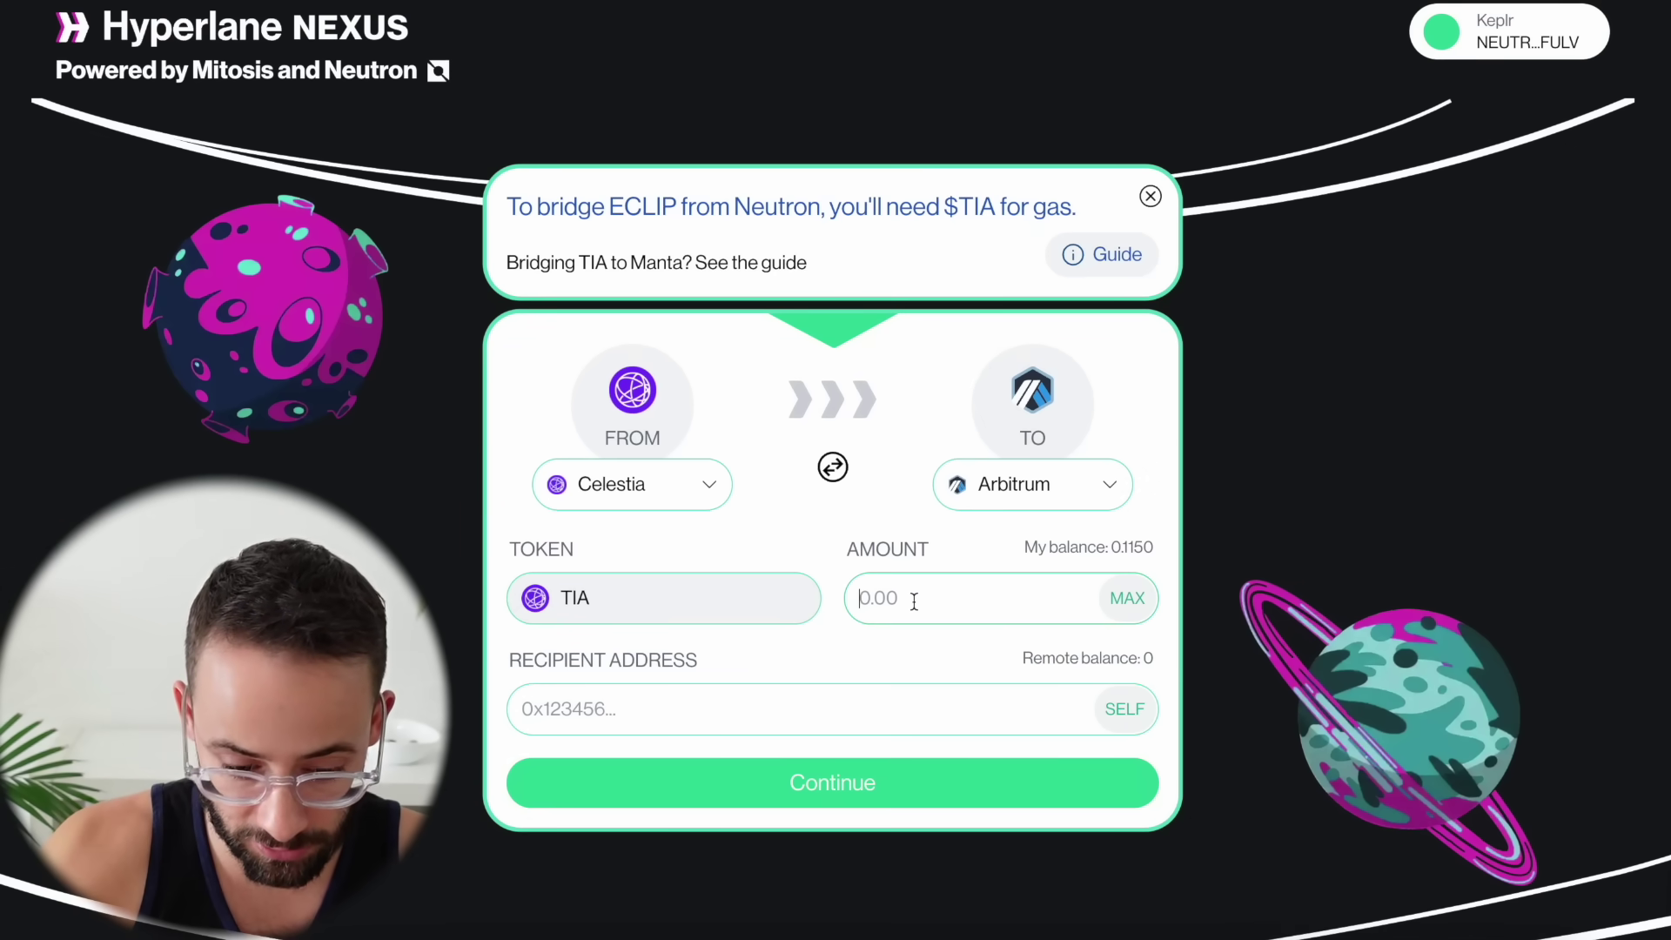
type("0.0")
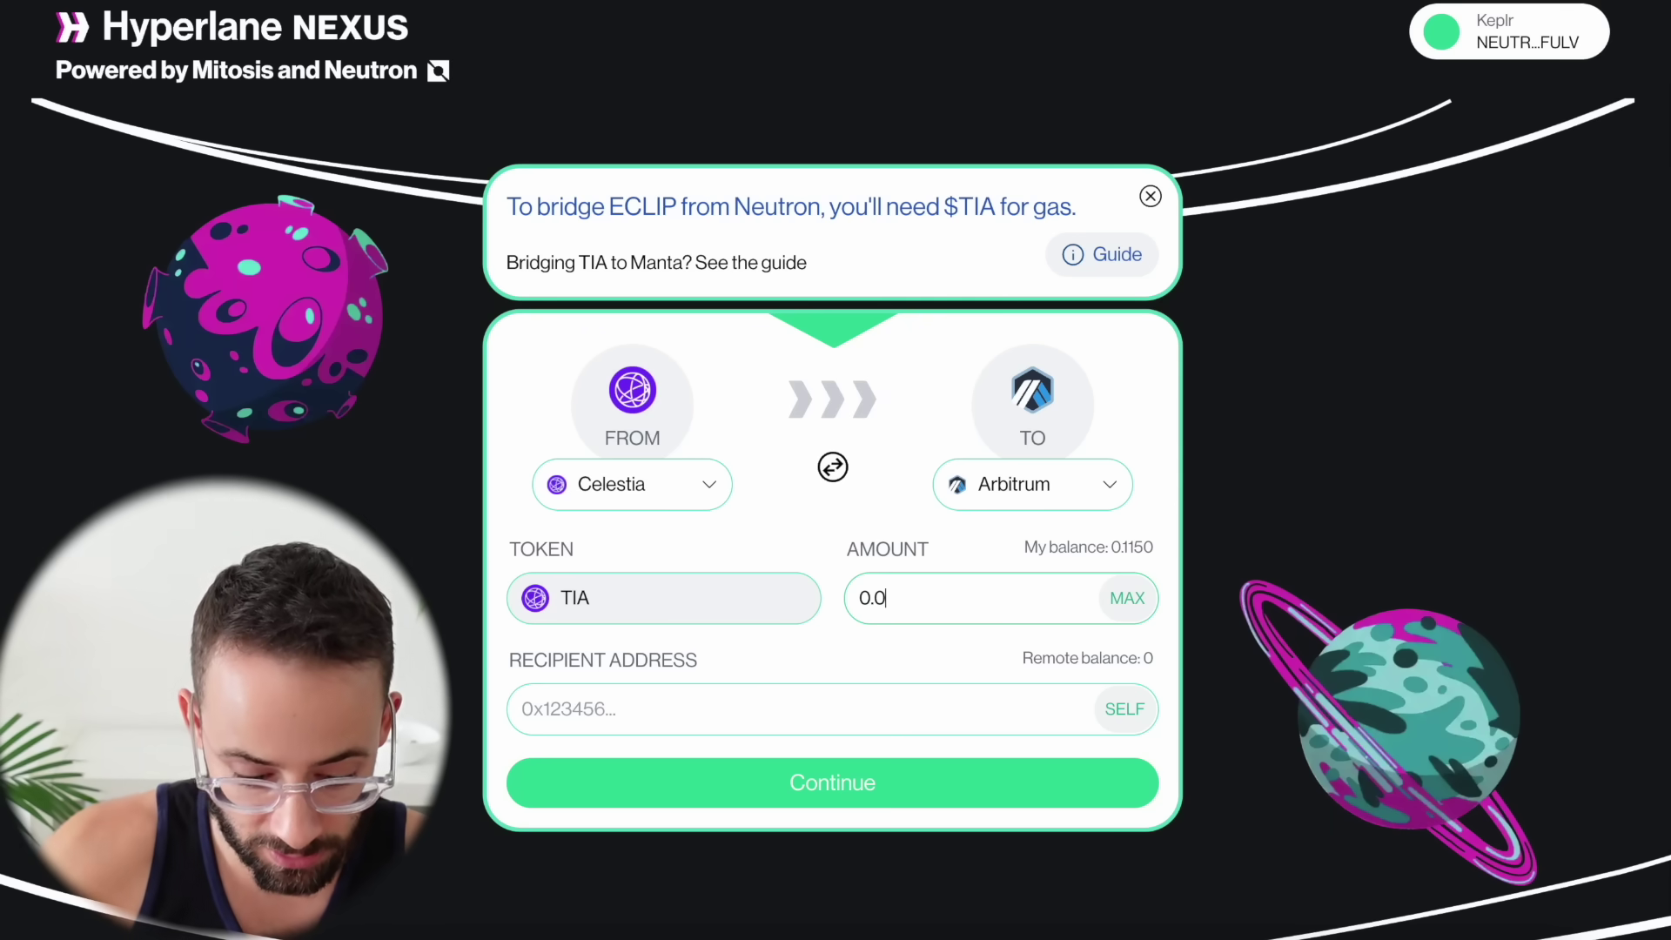
type("9")
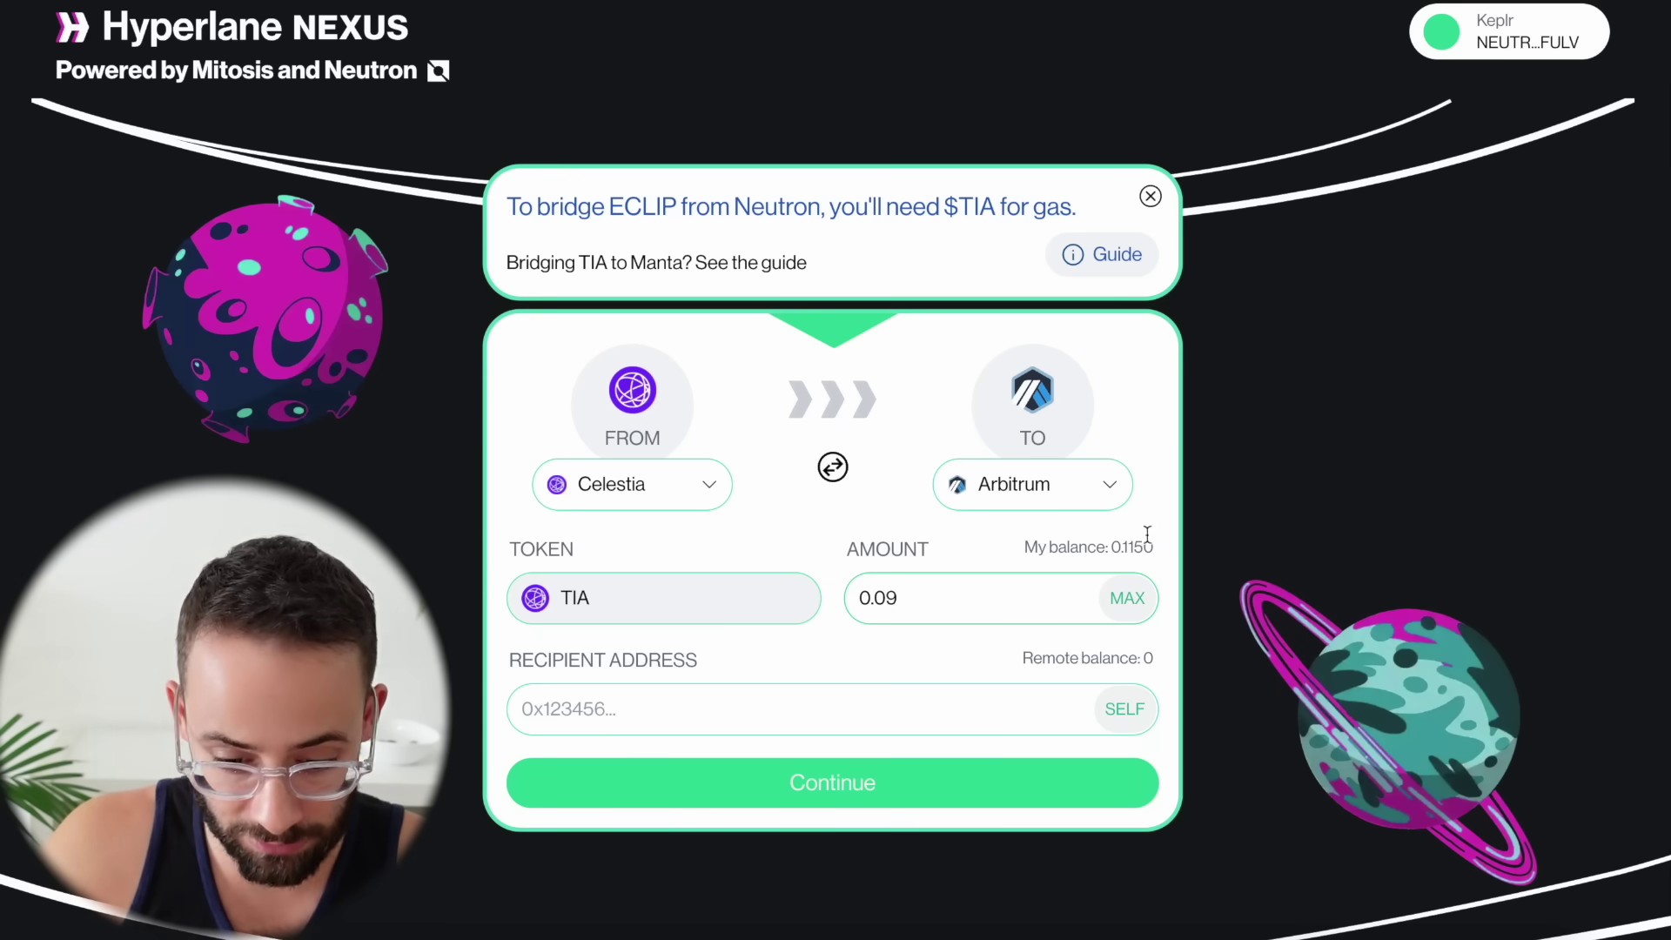
Connect MetaMask as an additional wallet through the Ethereum environment for the Arbitrum recipient, and deal with its network switch requests
left_click(851, 721)
left_click(1124, 726)
left_click(1516, 40)
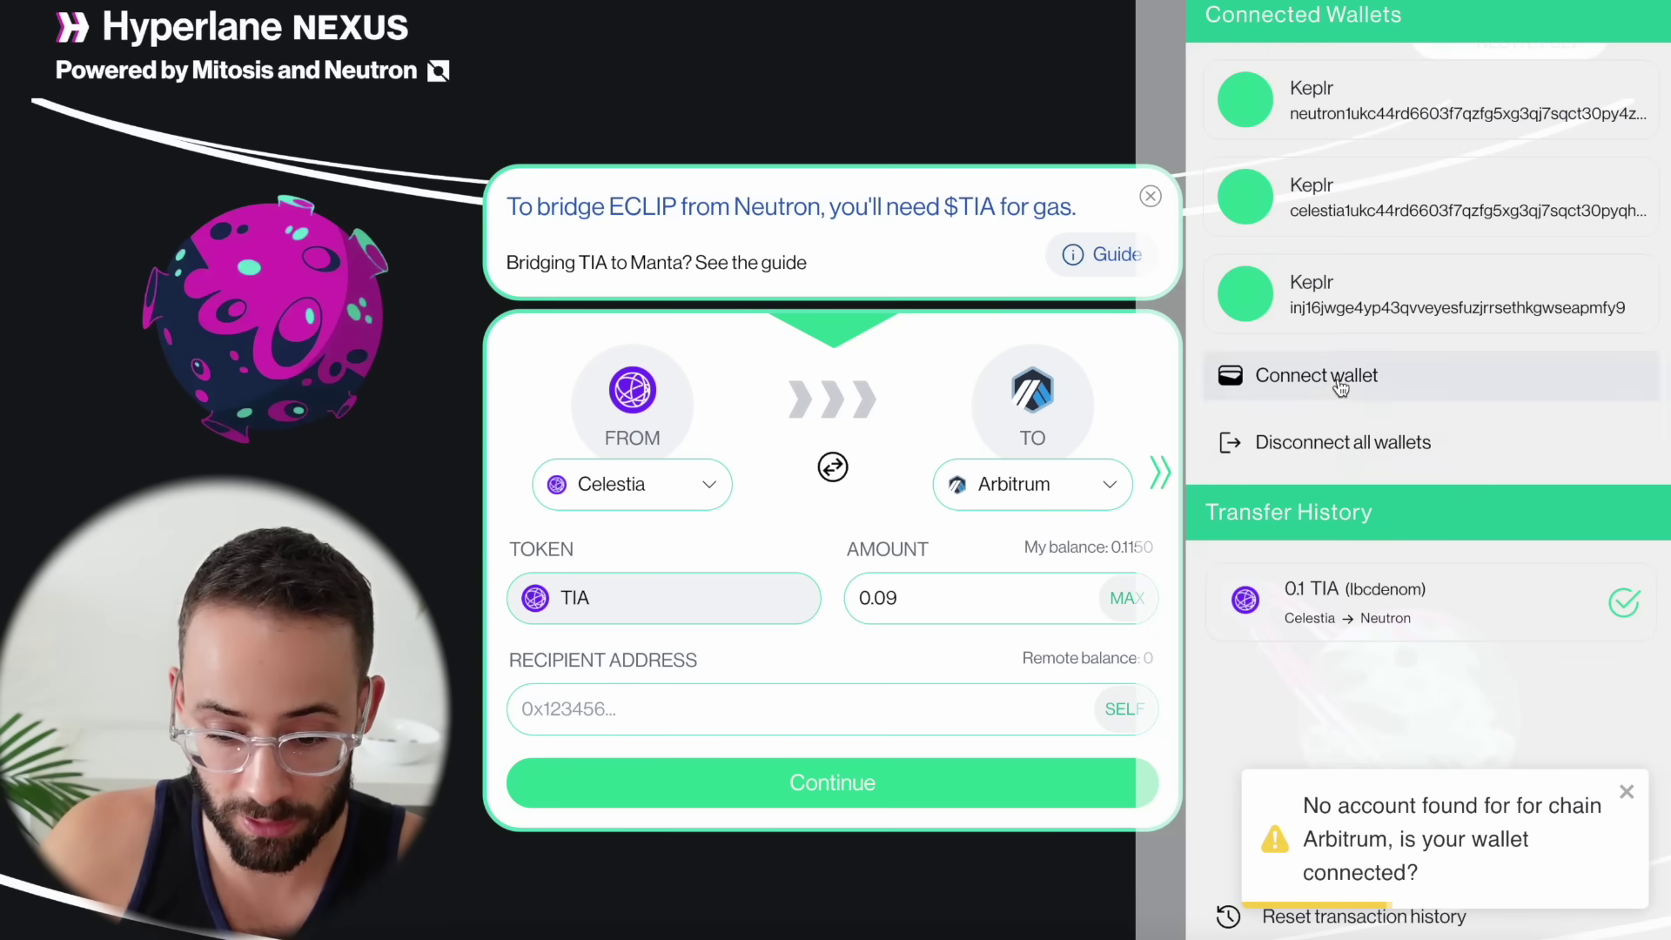
left_click(1317, 375)
left_click(918, 305)
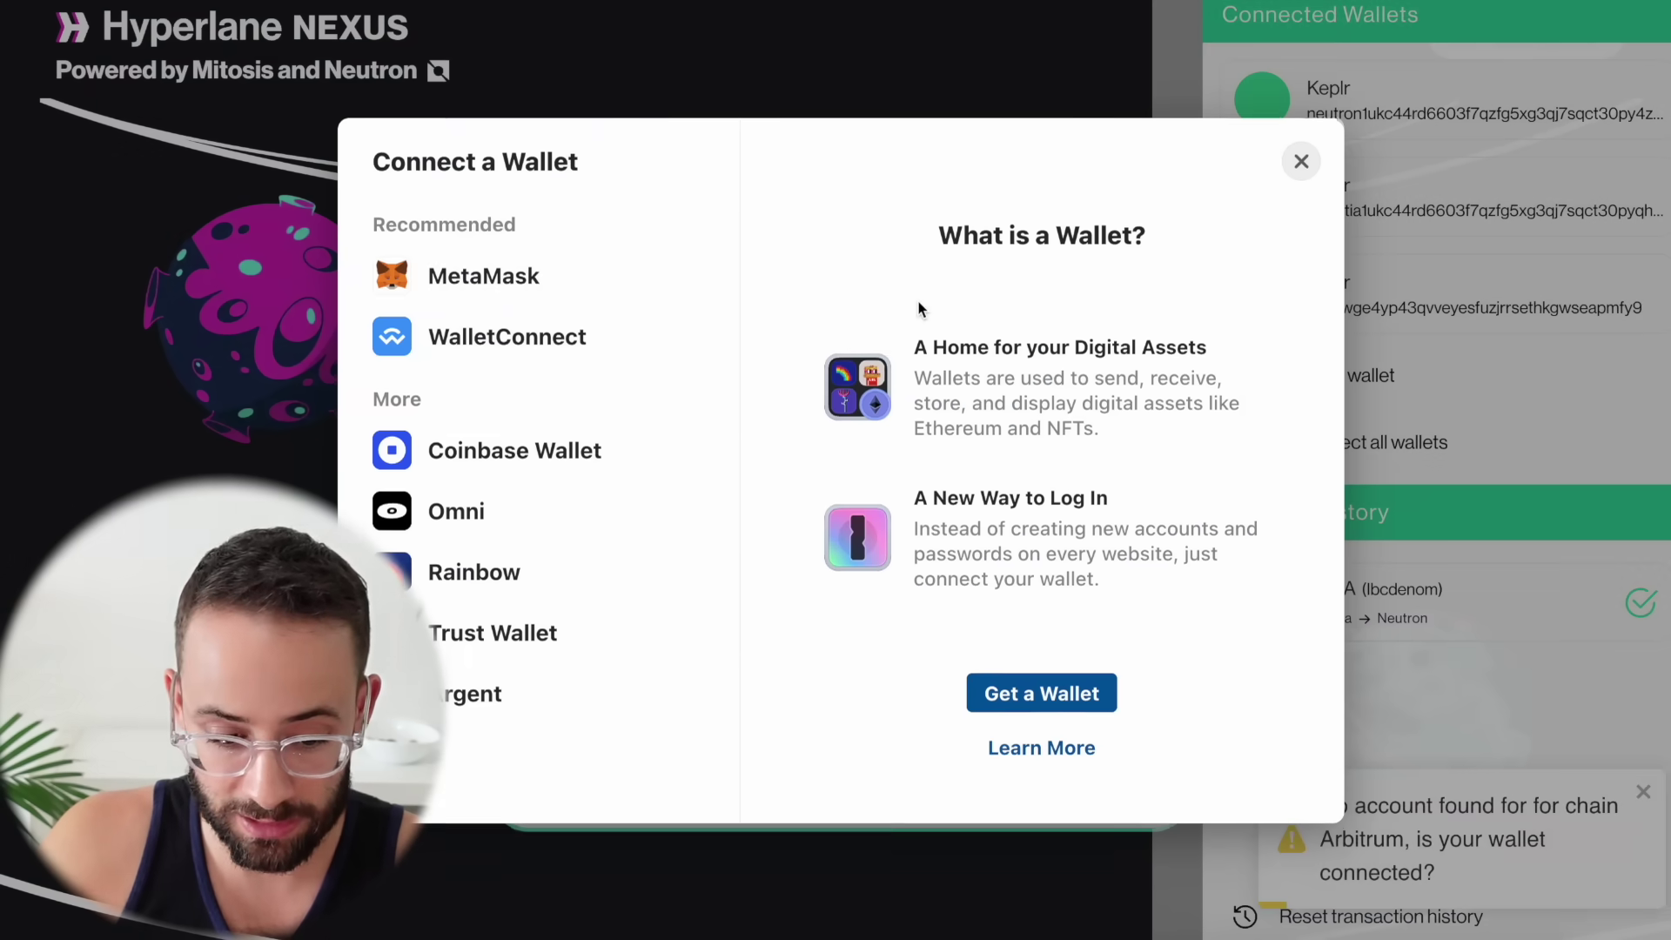
left_click(489, 276)
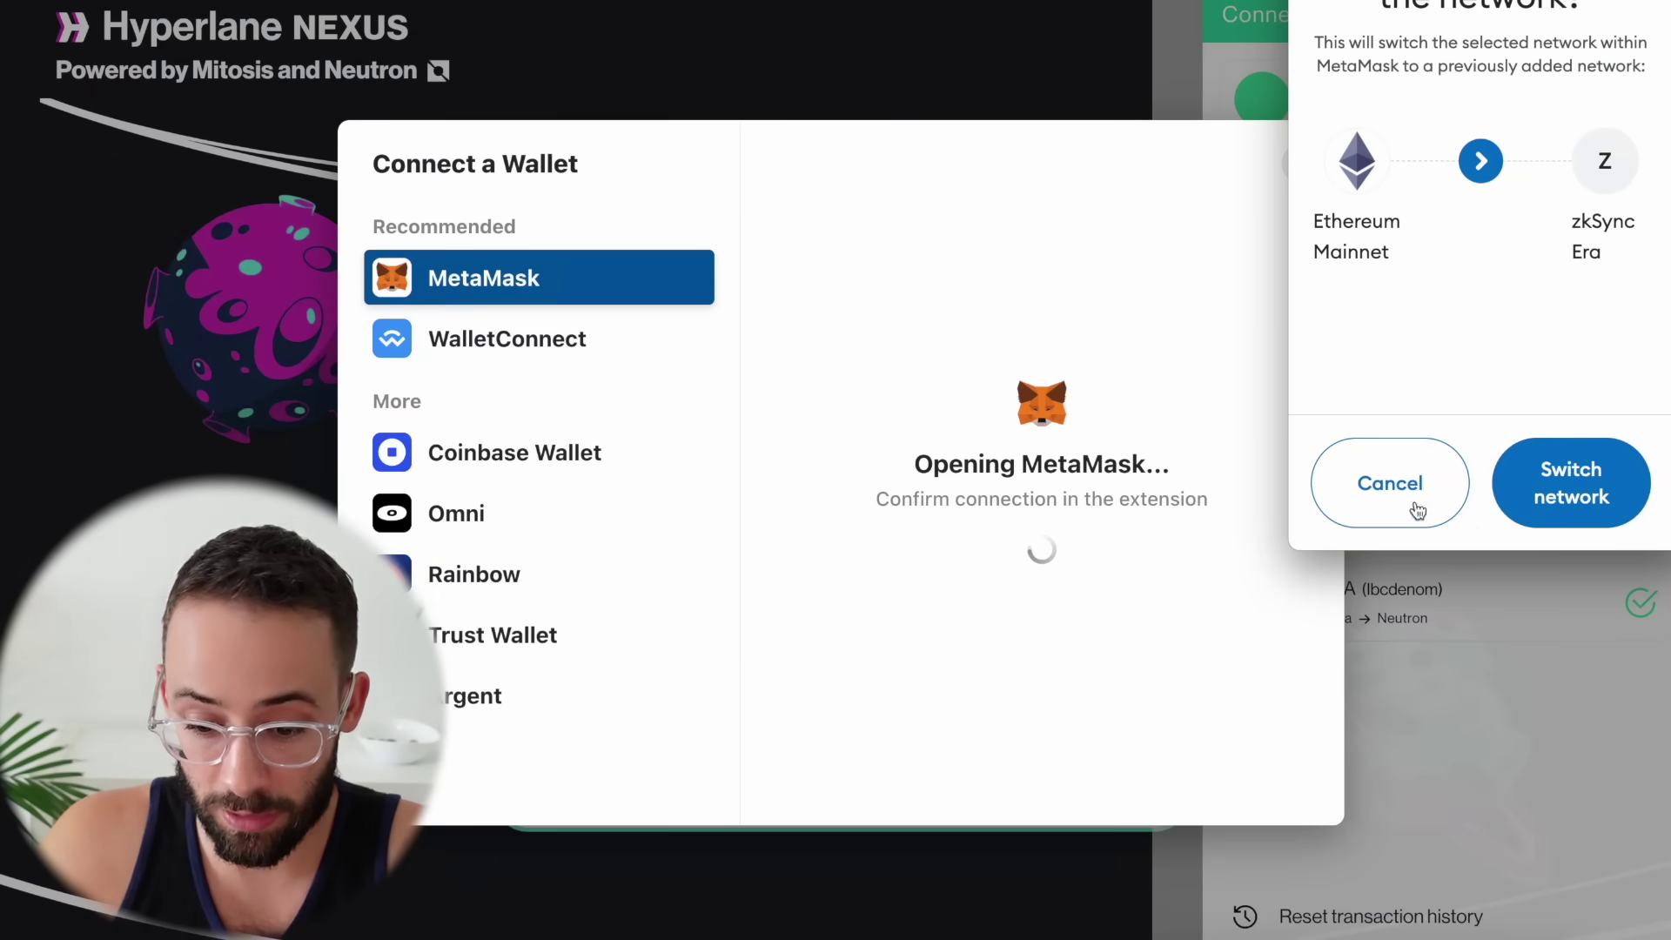
left_click(1428, 499)
left_click(1572, 503)
left_click(1572, 498)
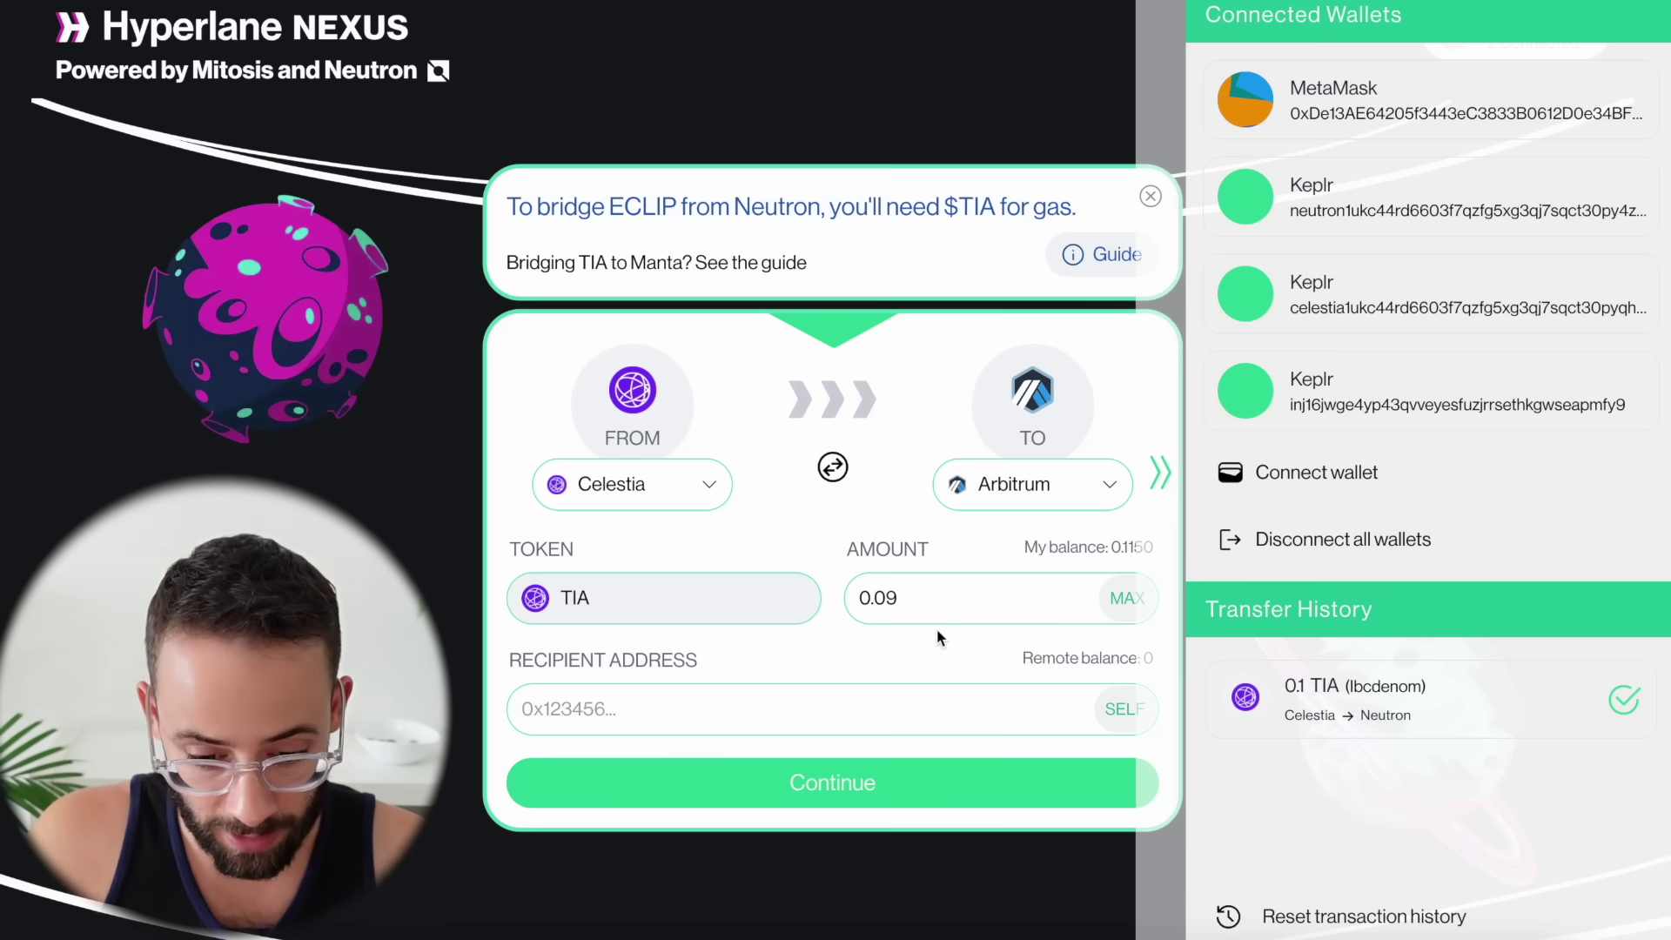
Fill in the connected MetaMask wallet's own address as the Arbitrum recipient, and review the Keplr balances
left_click(1146, 727)
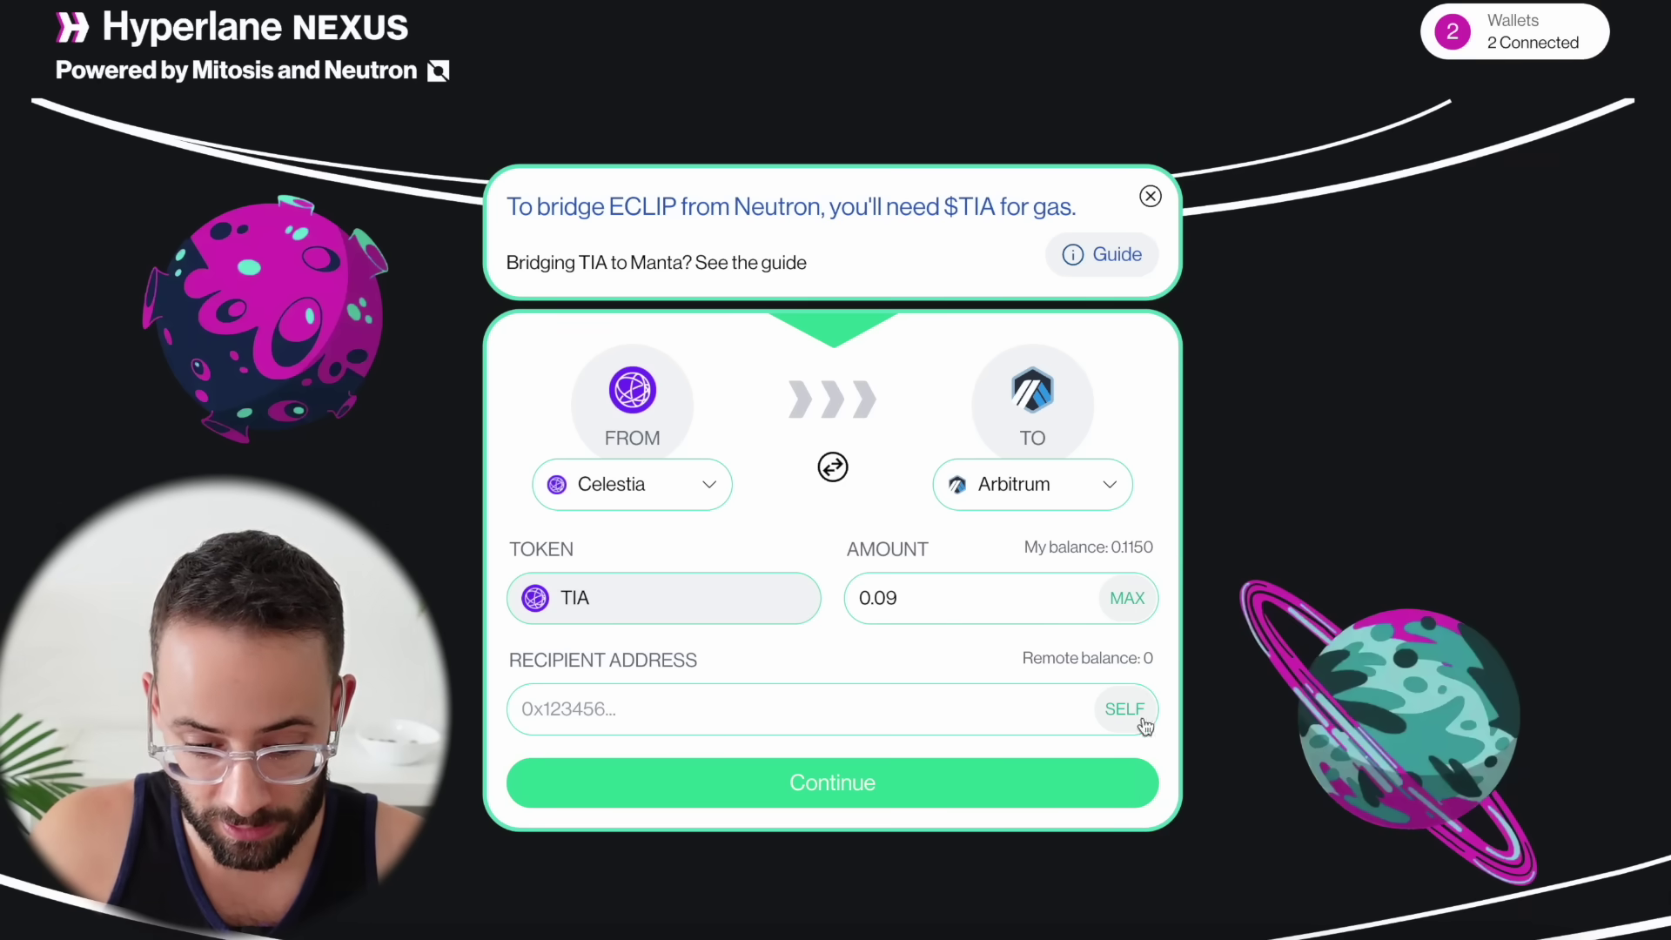
left_click(1123, 712)
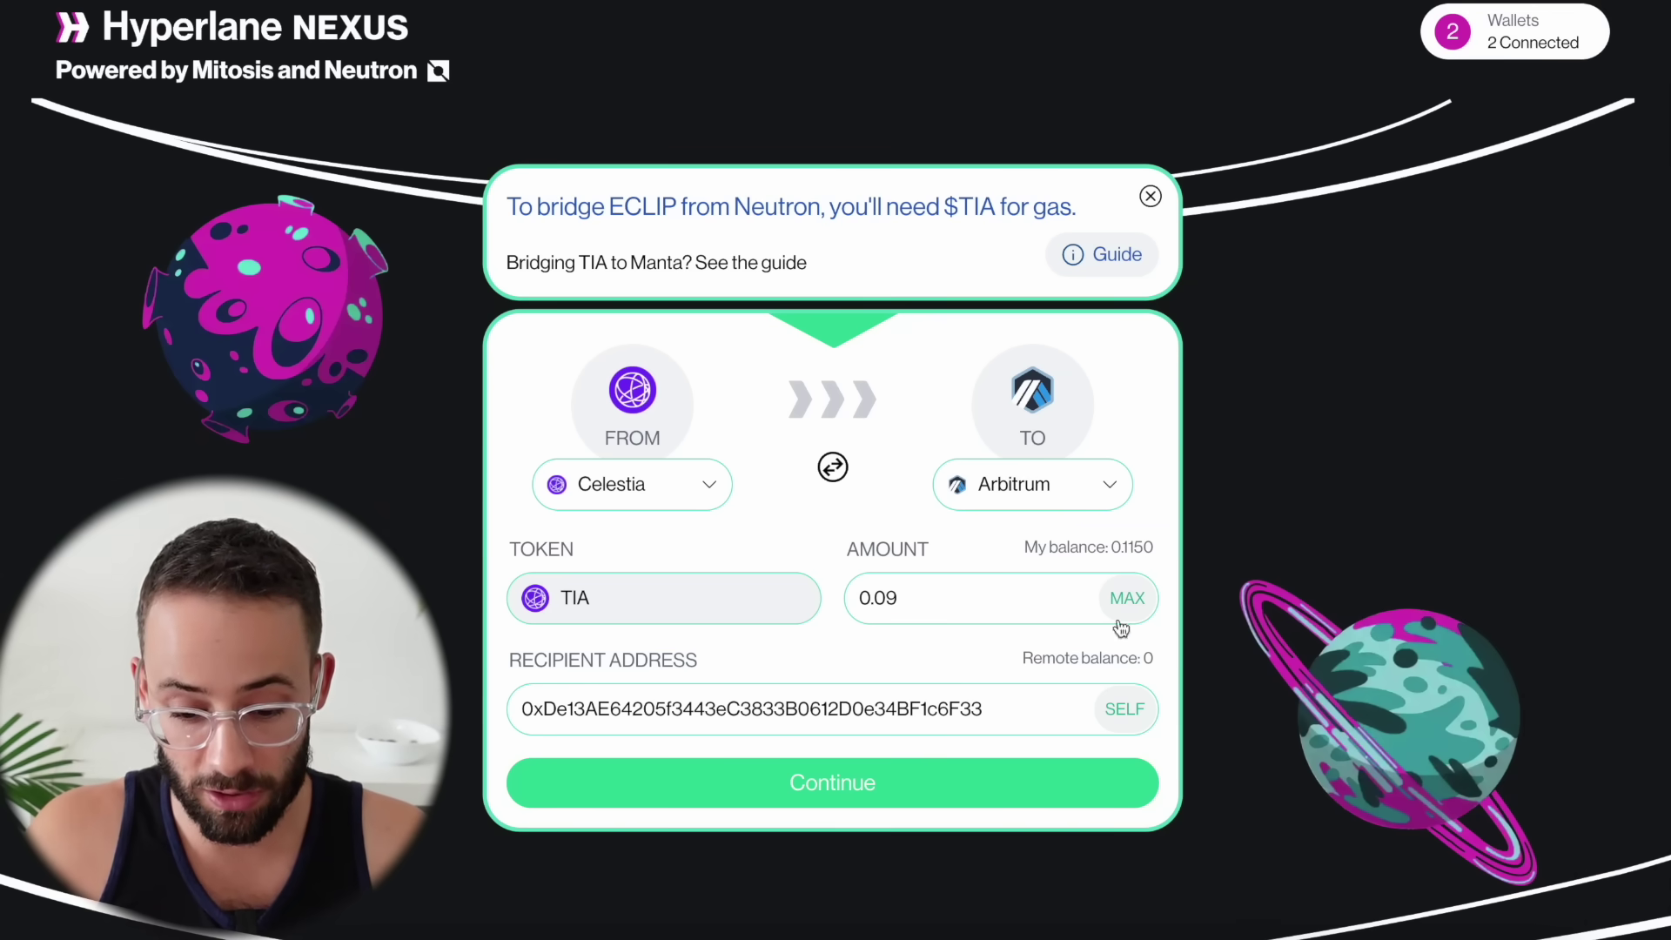
left_click_drag(907, 621, 873, 592)
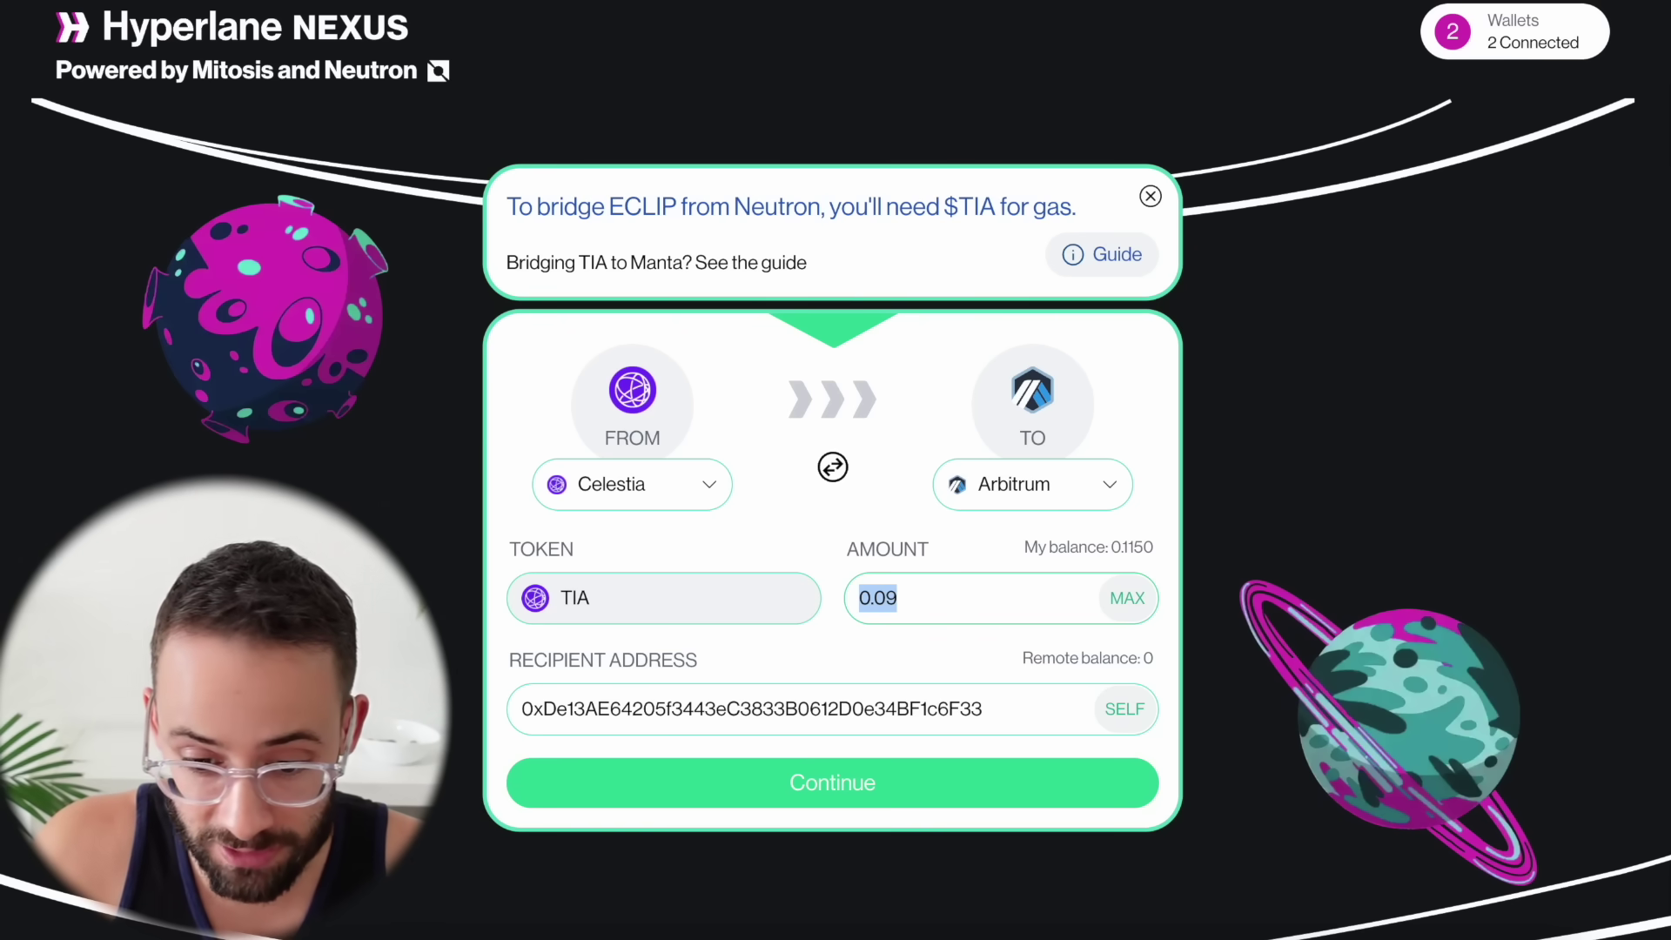
scroll(1112, 273, "down", 5)
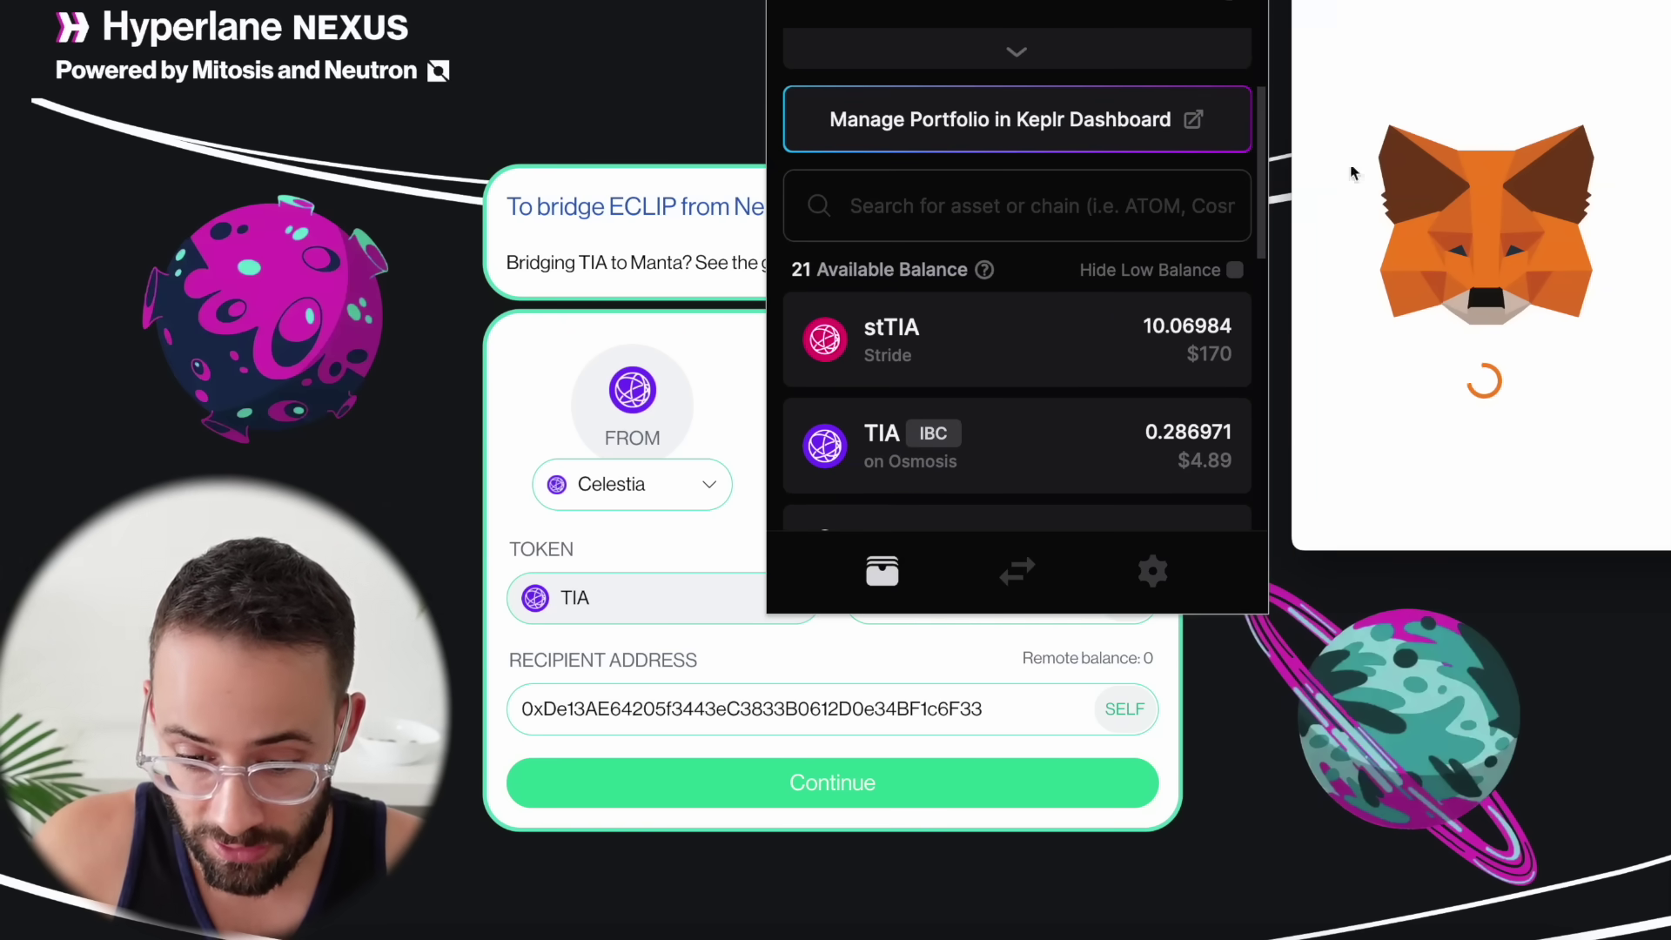
left_click(1394, 521)
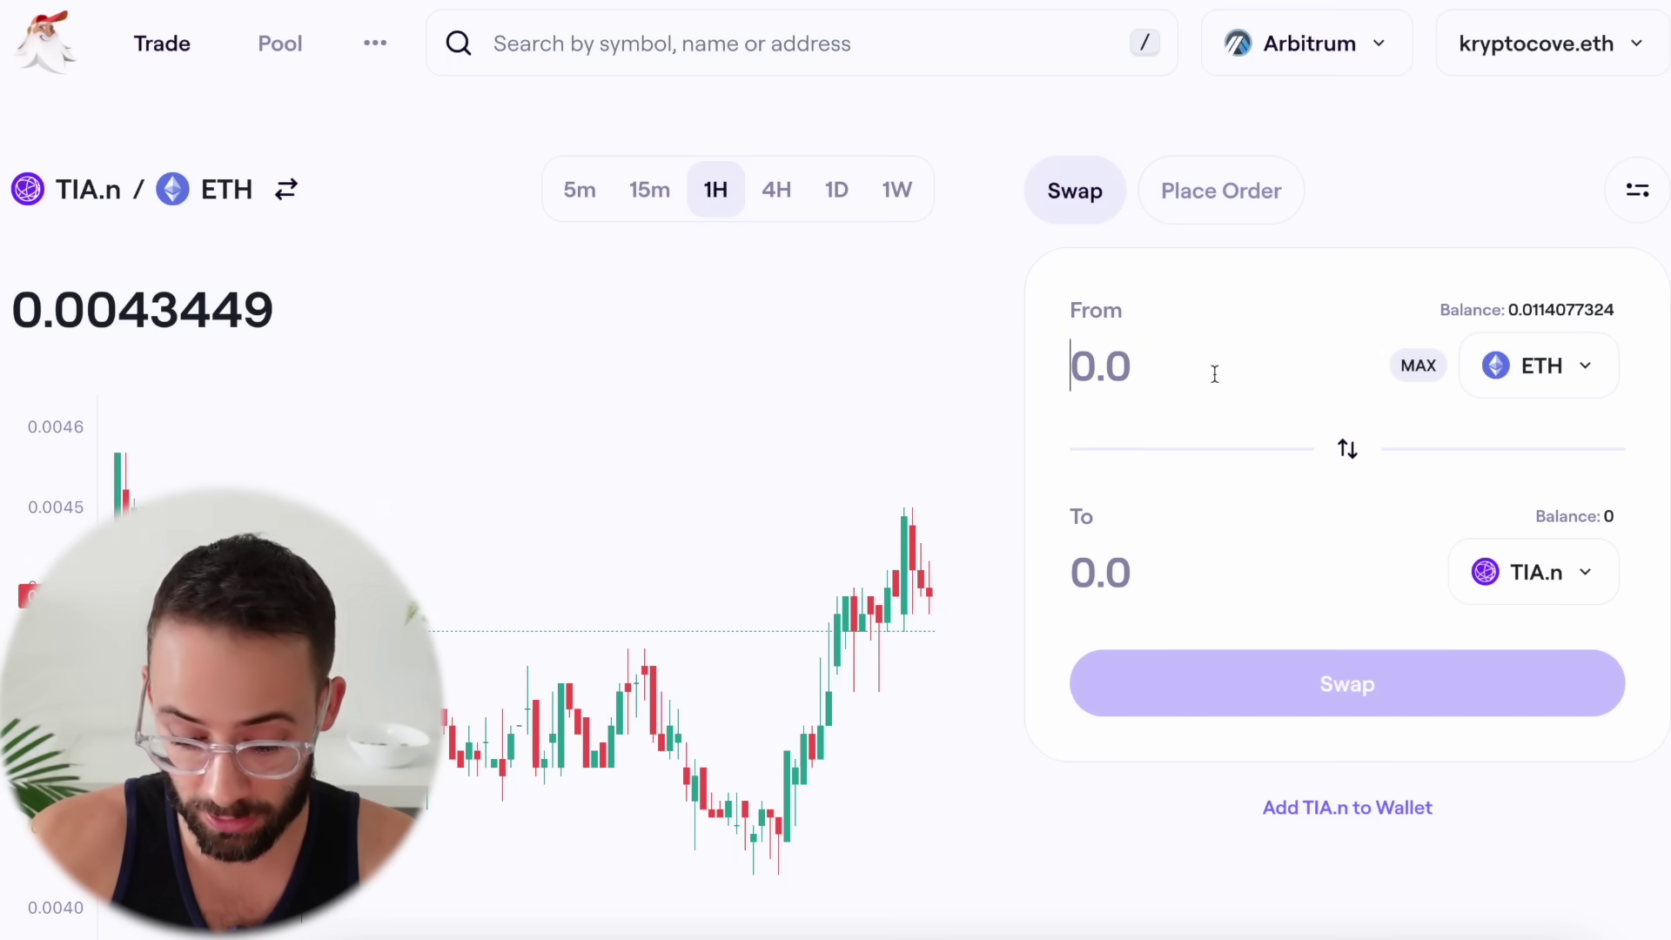
Swap 0.003 ETH for TIA.n on Arbitrum, using the Low gas option in MetaMask, and confirm the transaction
type("0.003")
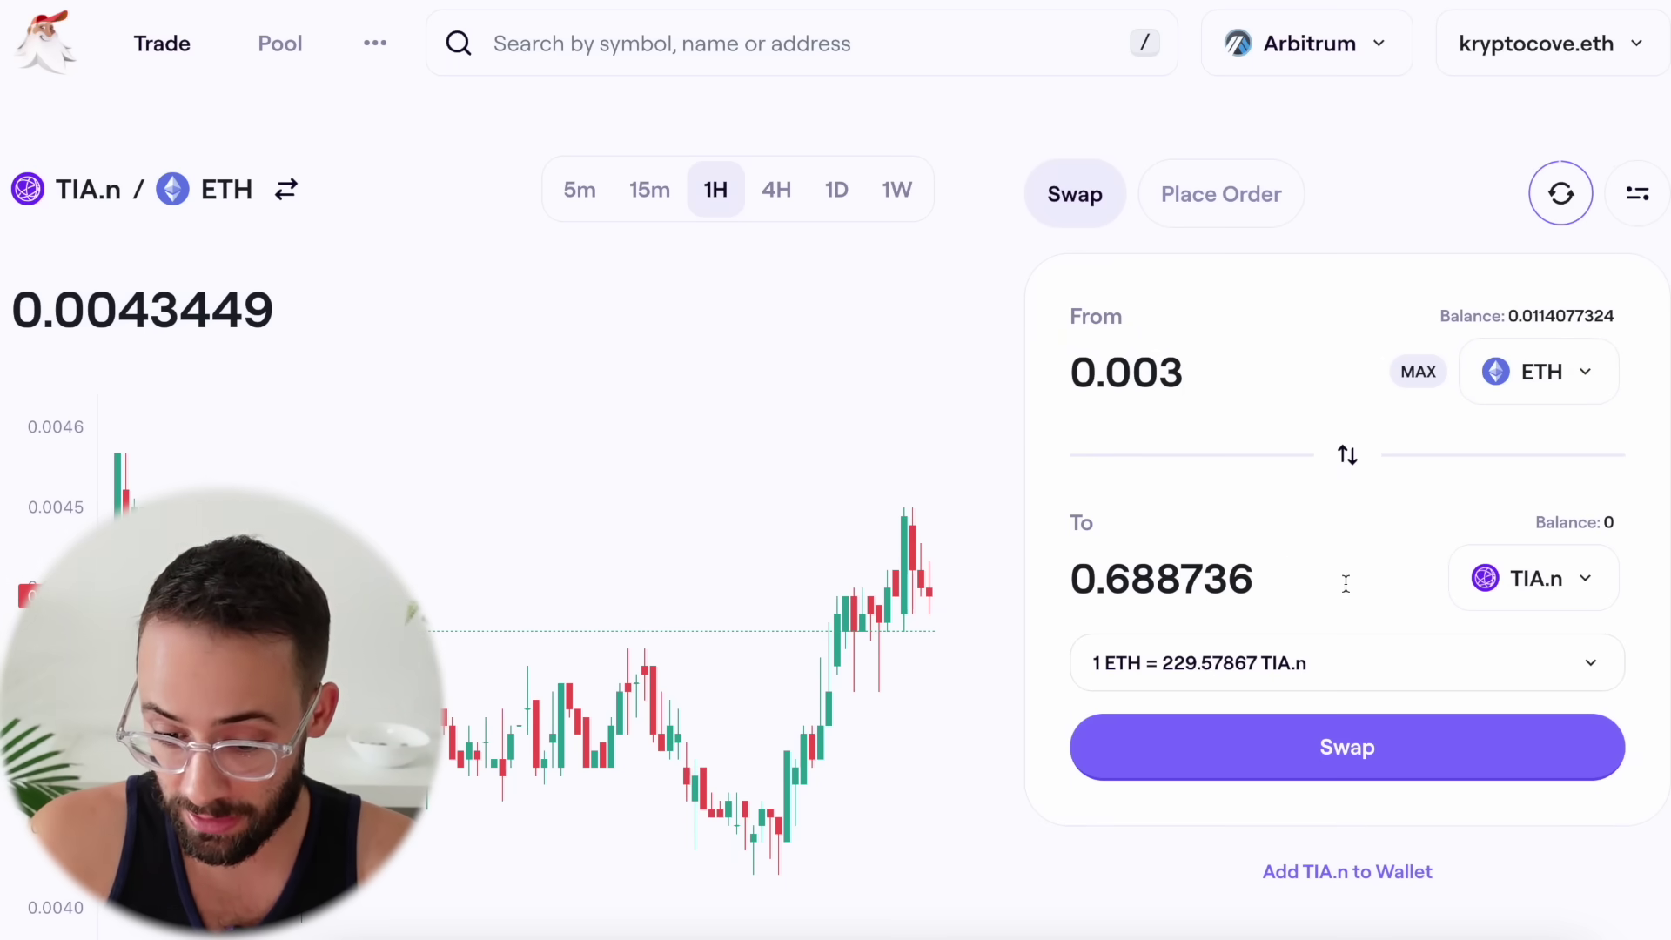
scroll(1459, 624, "down", 1)
left_click(1397, 703)
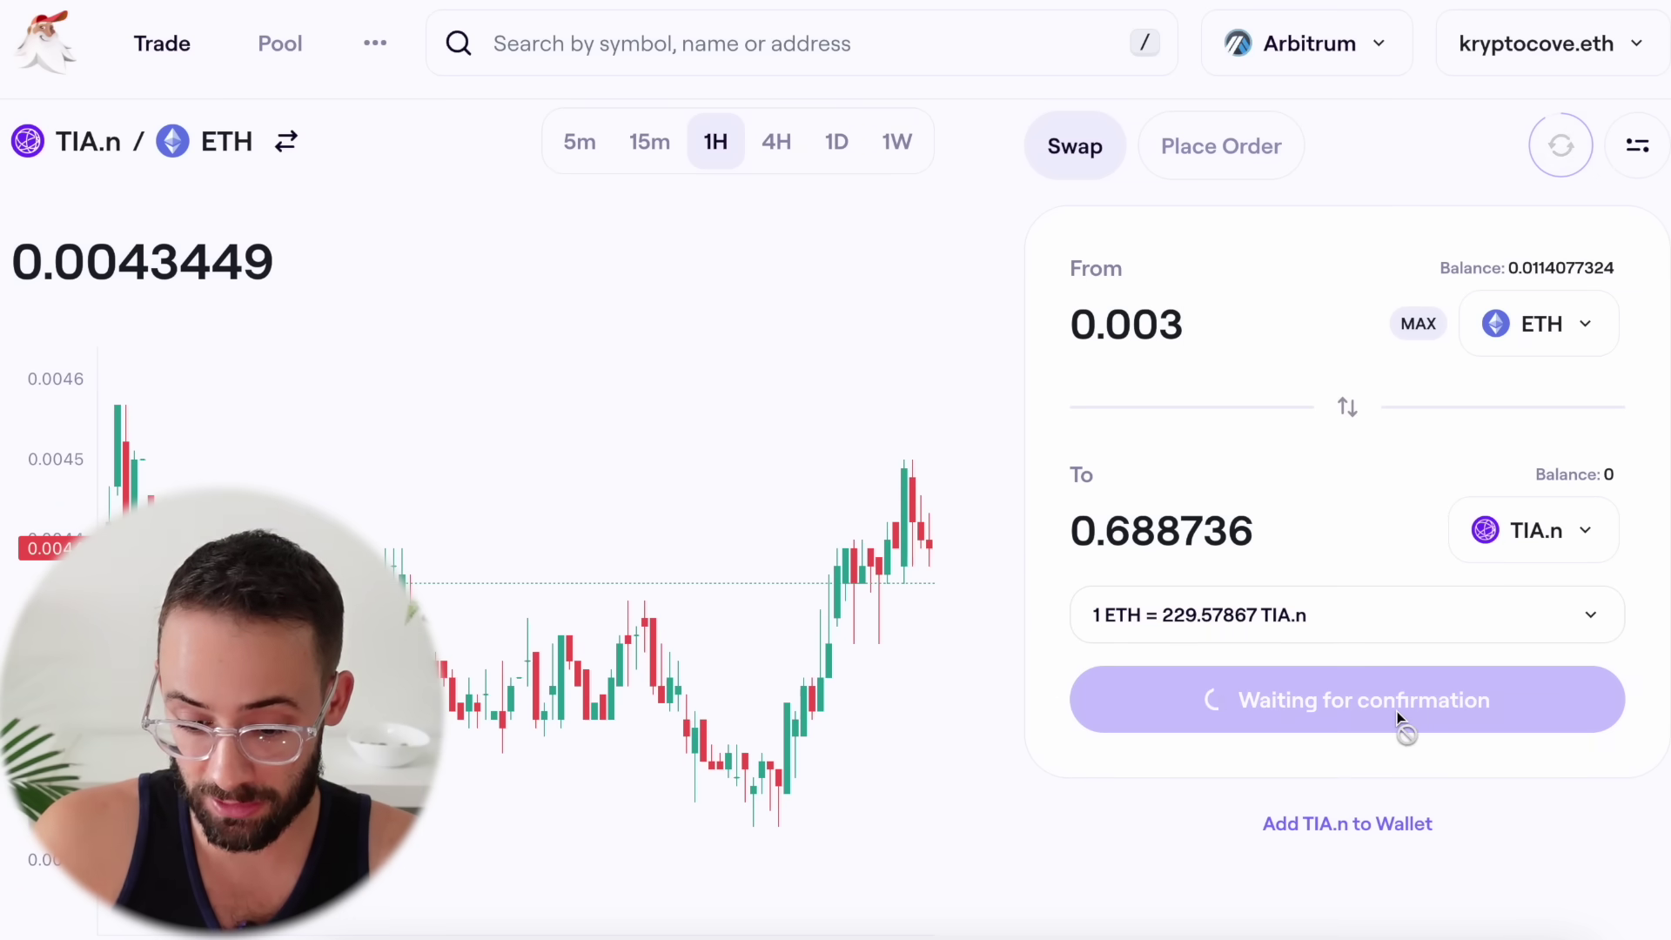
left_click(1592, 364)
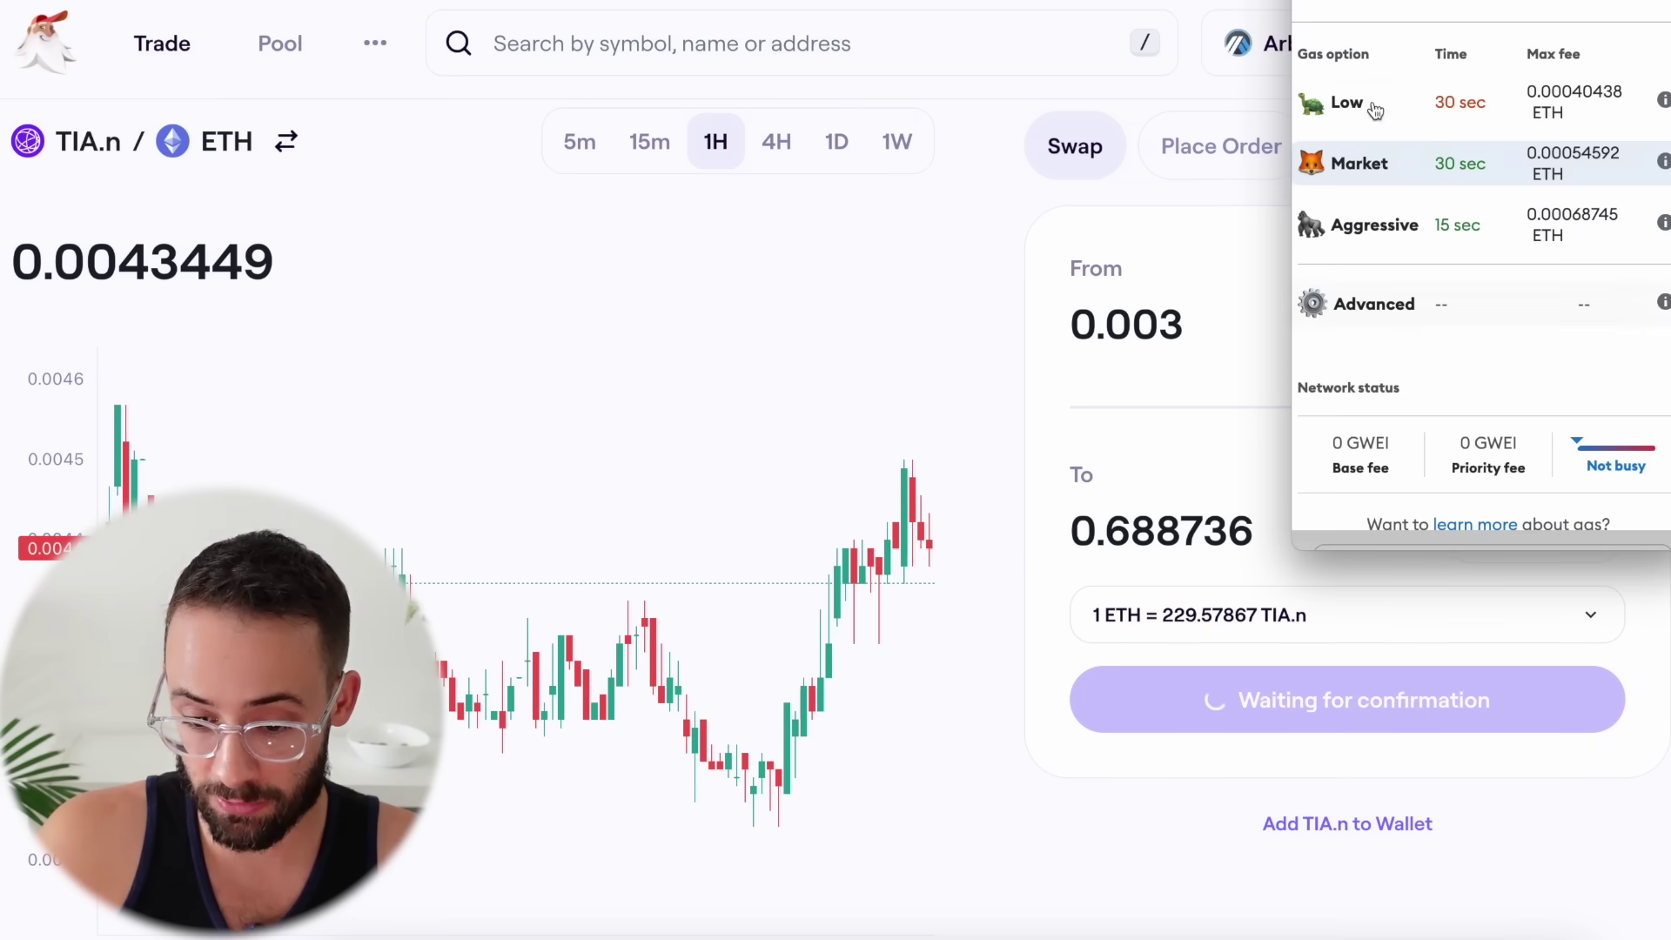
left_click(1393, 110)
scroll(1513, 336, "down", 6)
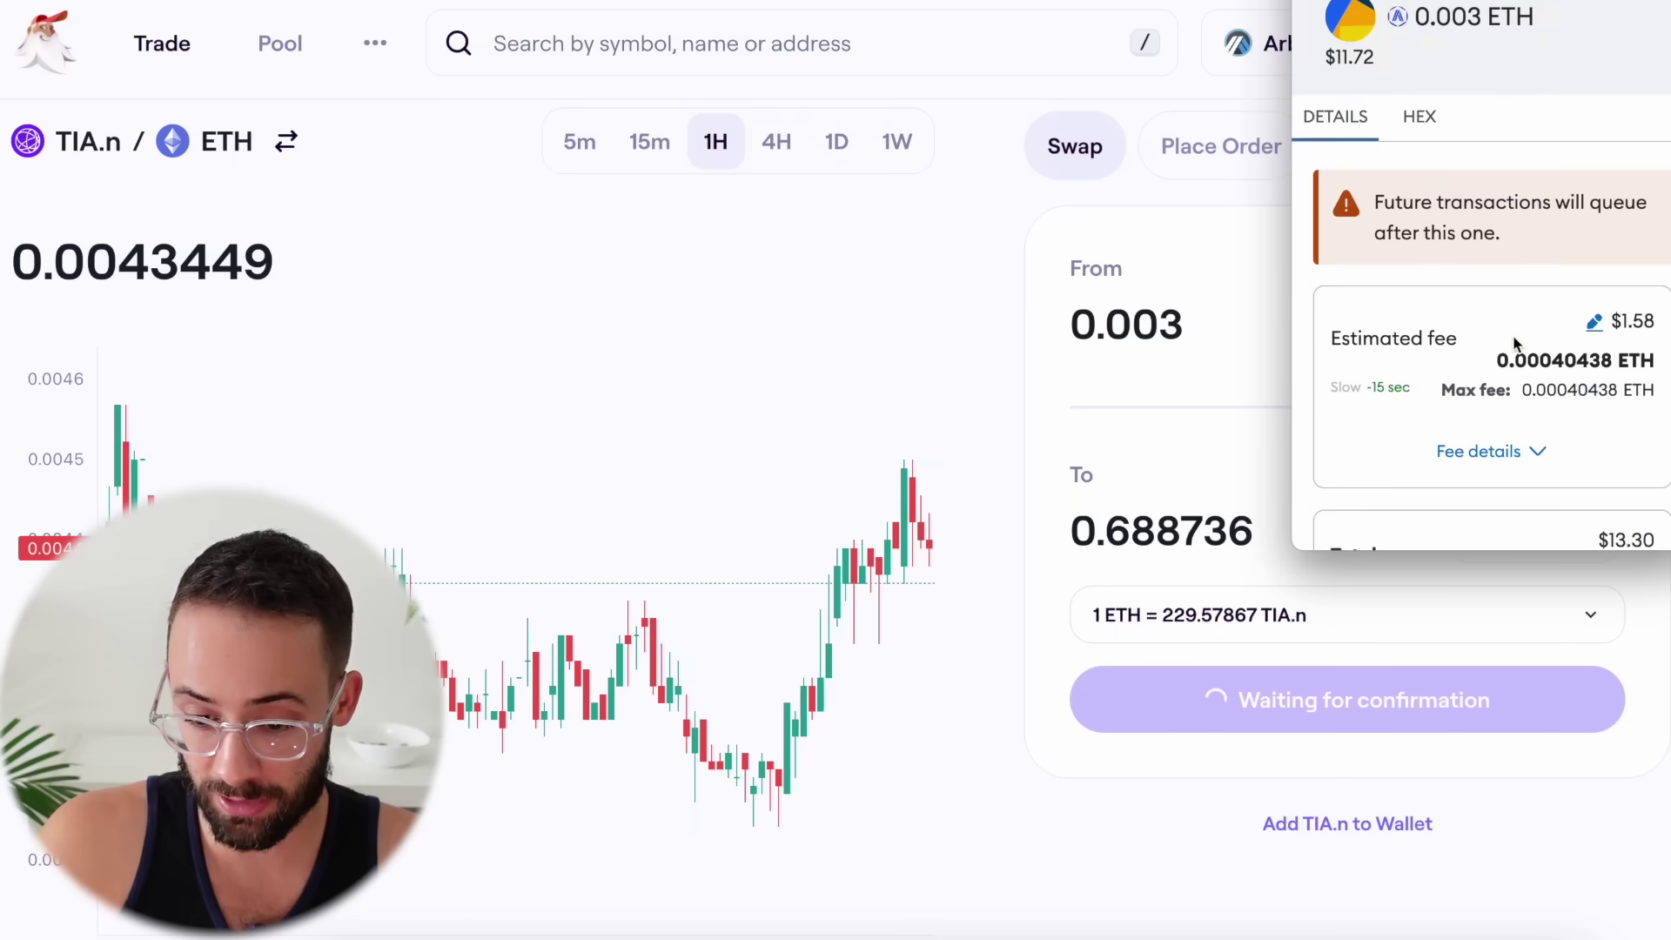
left_click(1582, 494)
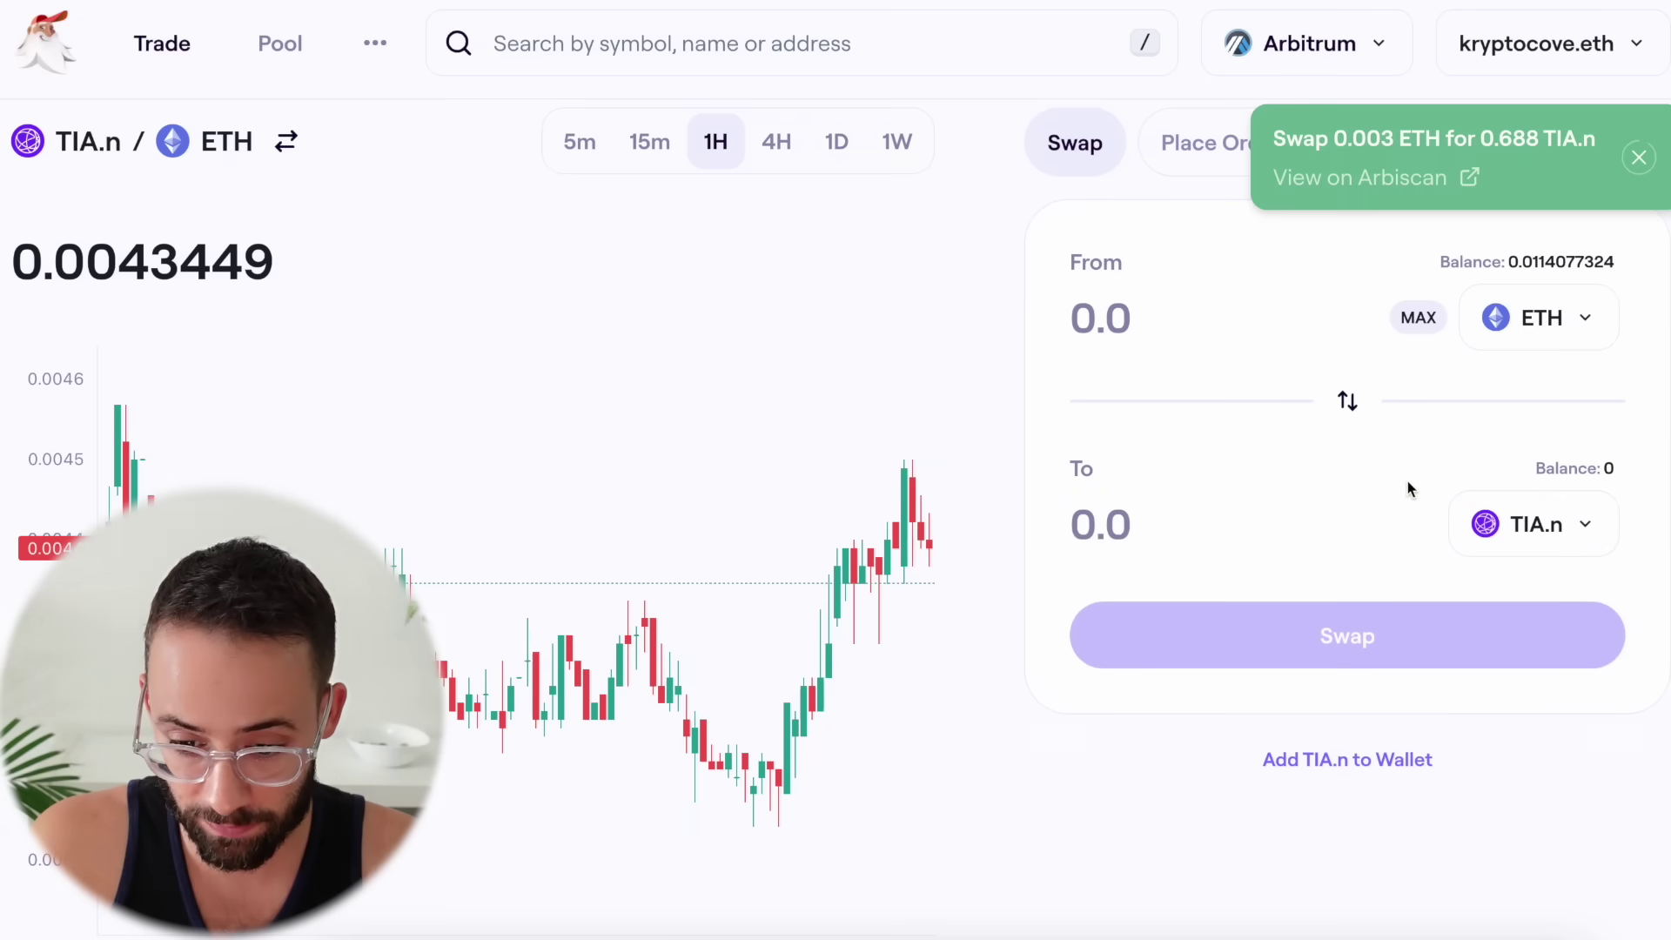
Open the swap's transaction on Arbiscan and add its TIA.n token to the MetaMask wallet
left_click(1466, 180)
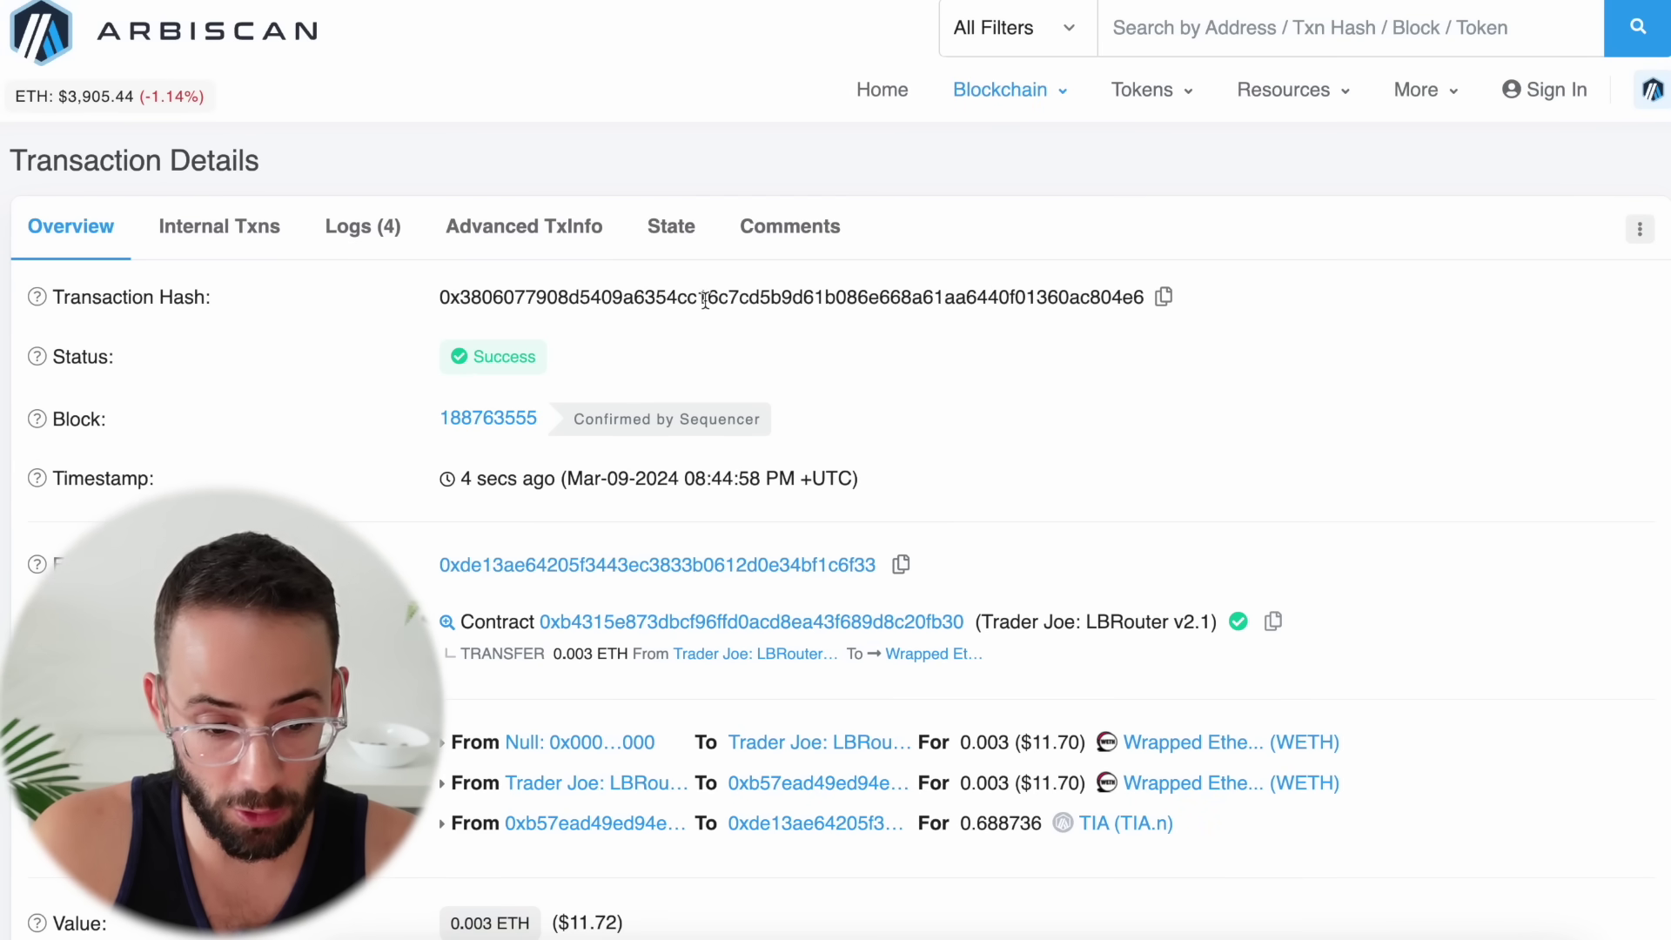
scroll(888, 783, "down", 2)
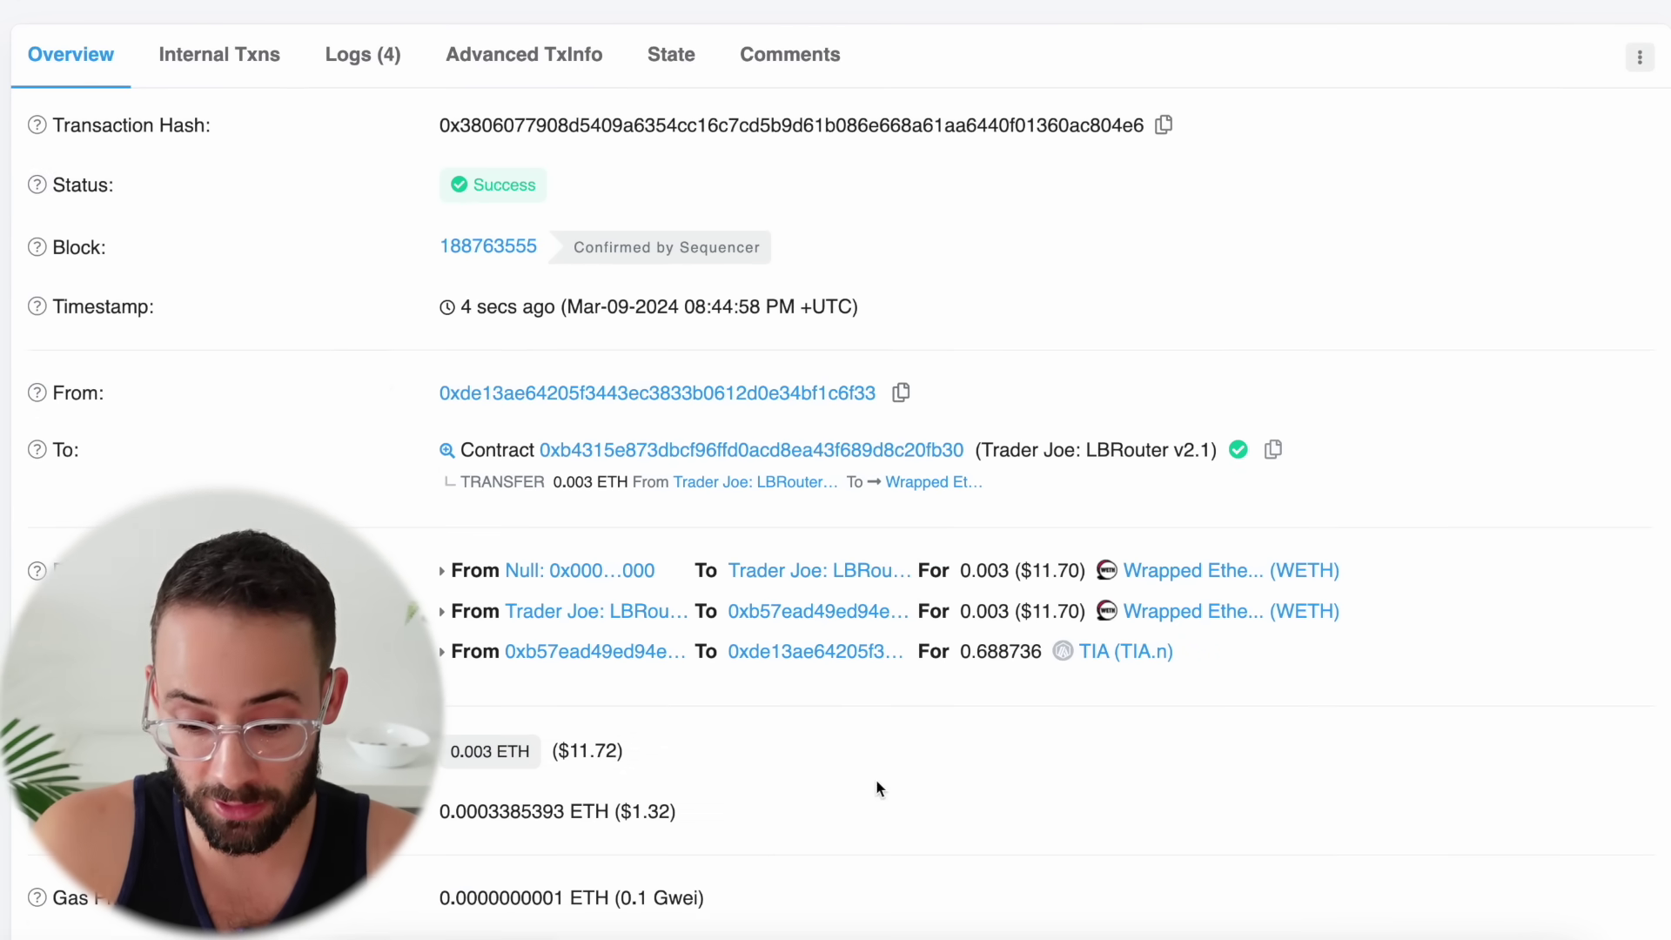
left_click(1095, 652)
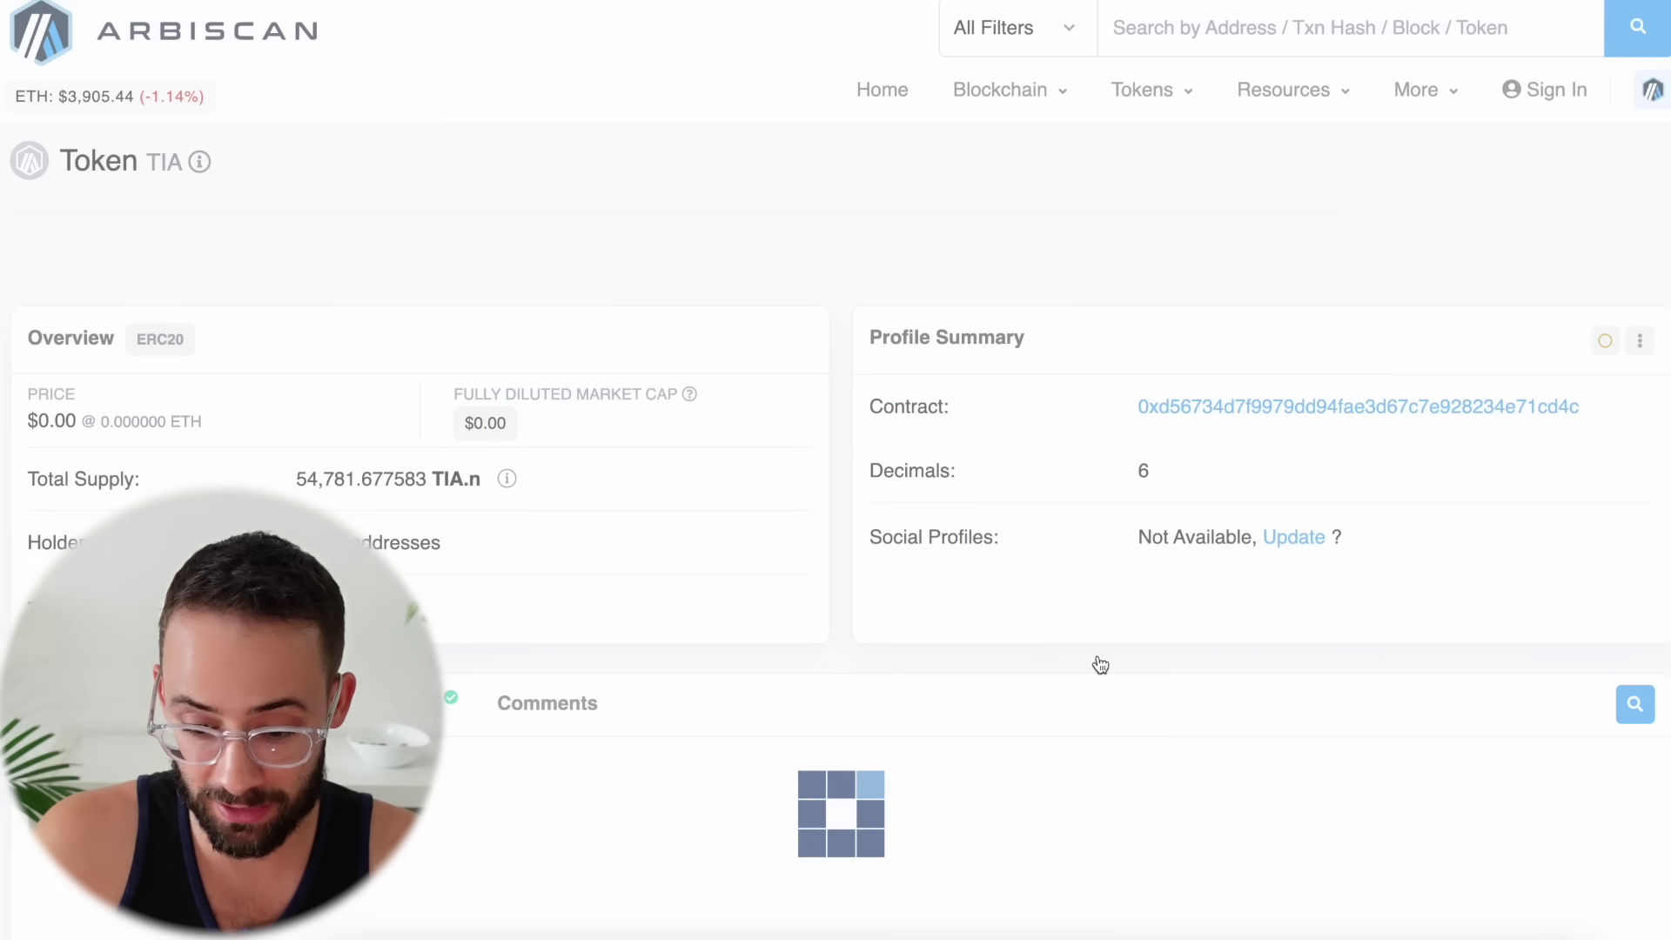
left_click(1640, 341)
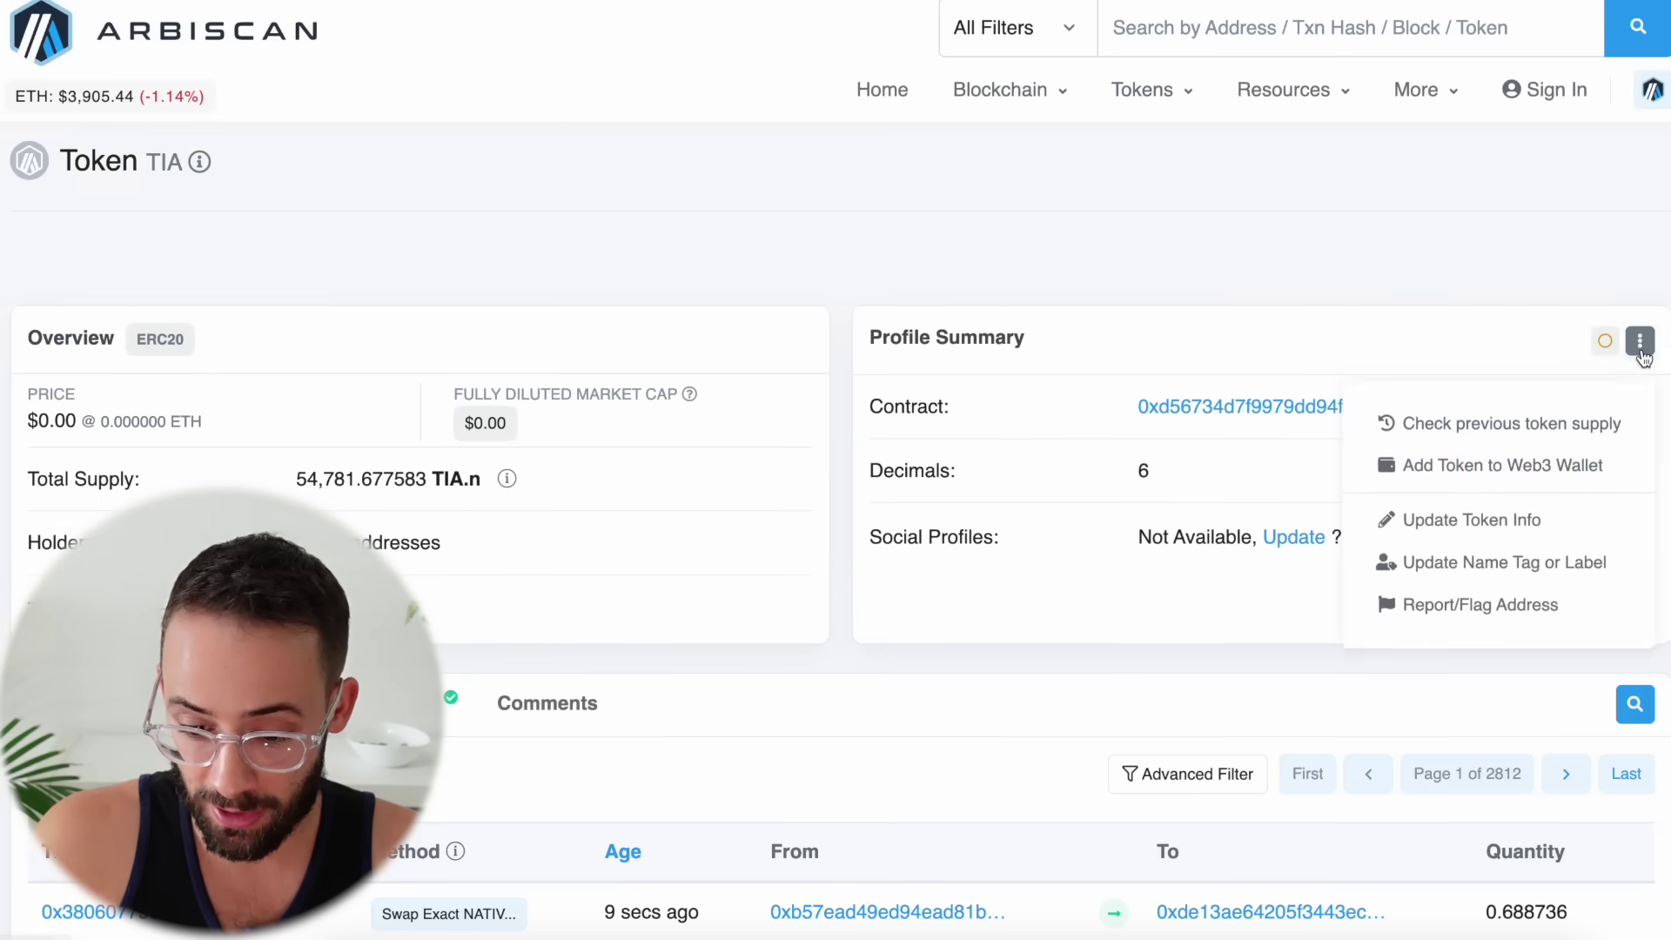
left_click(1445, 454)
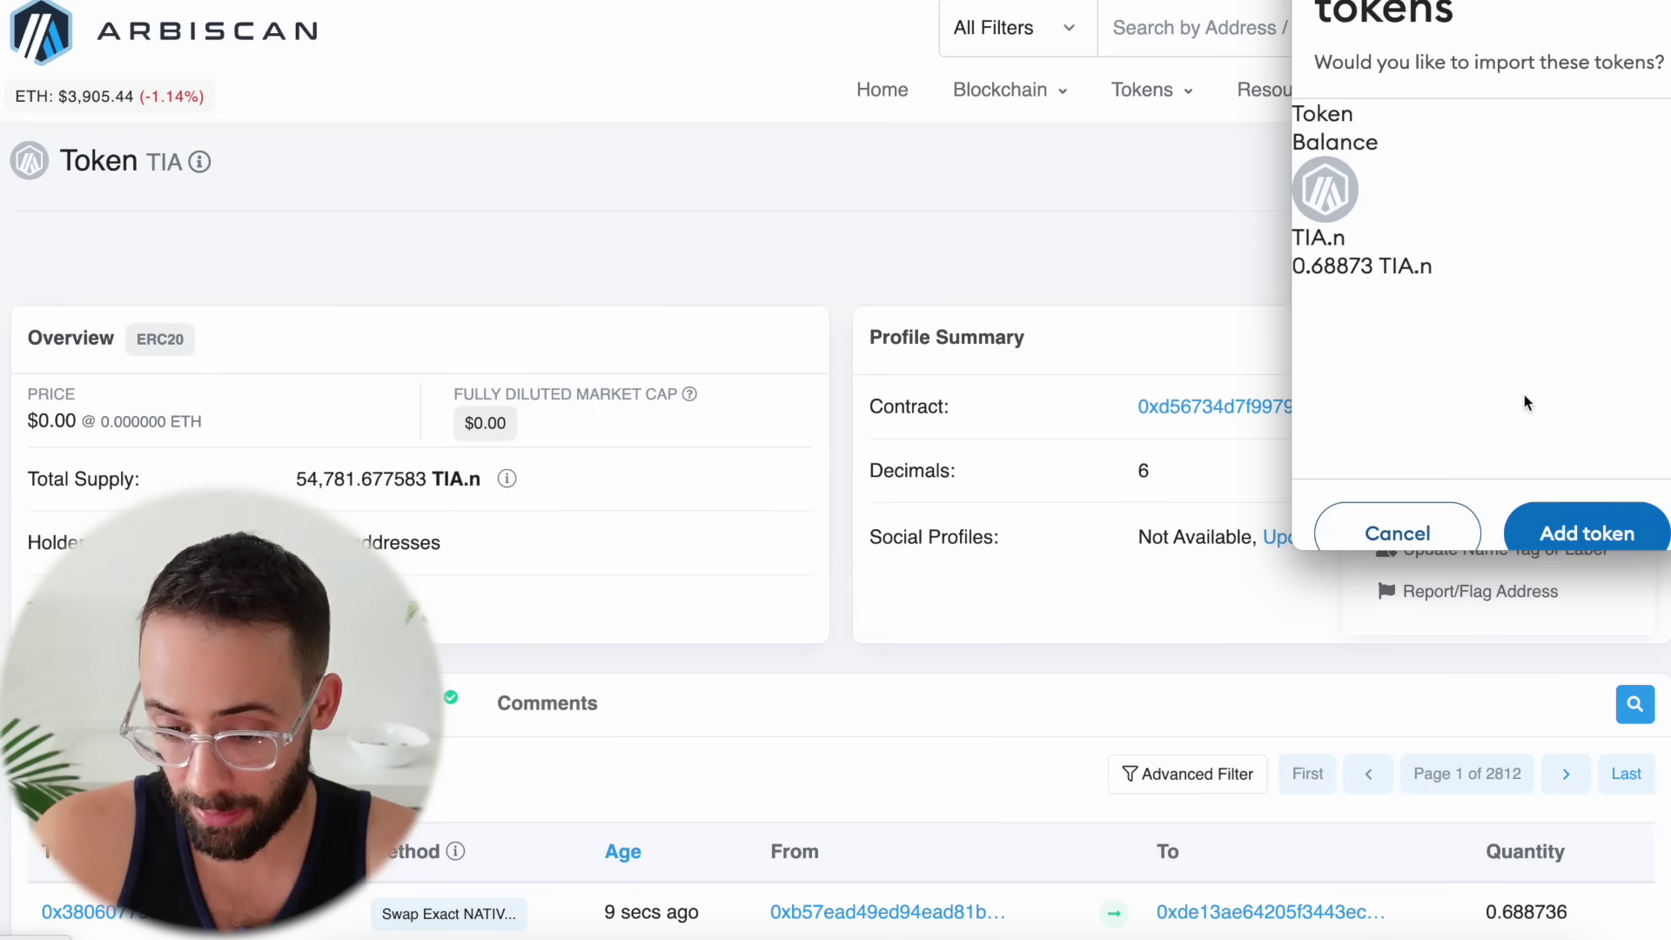
left_click(1581, 494)
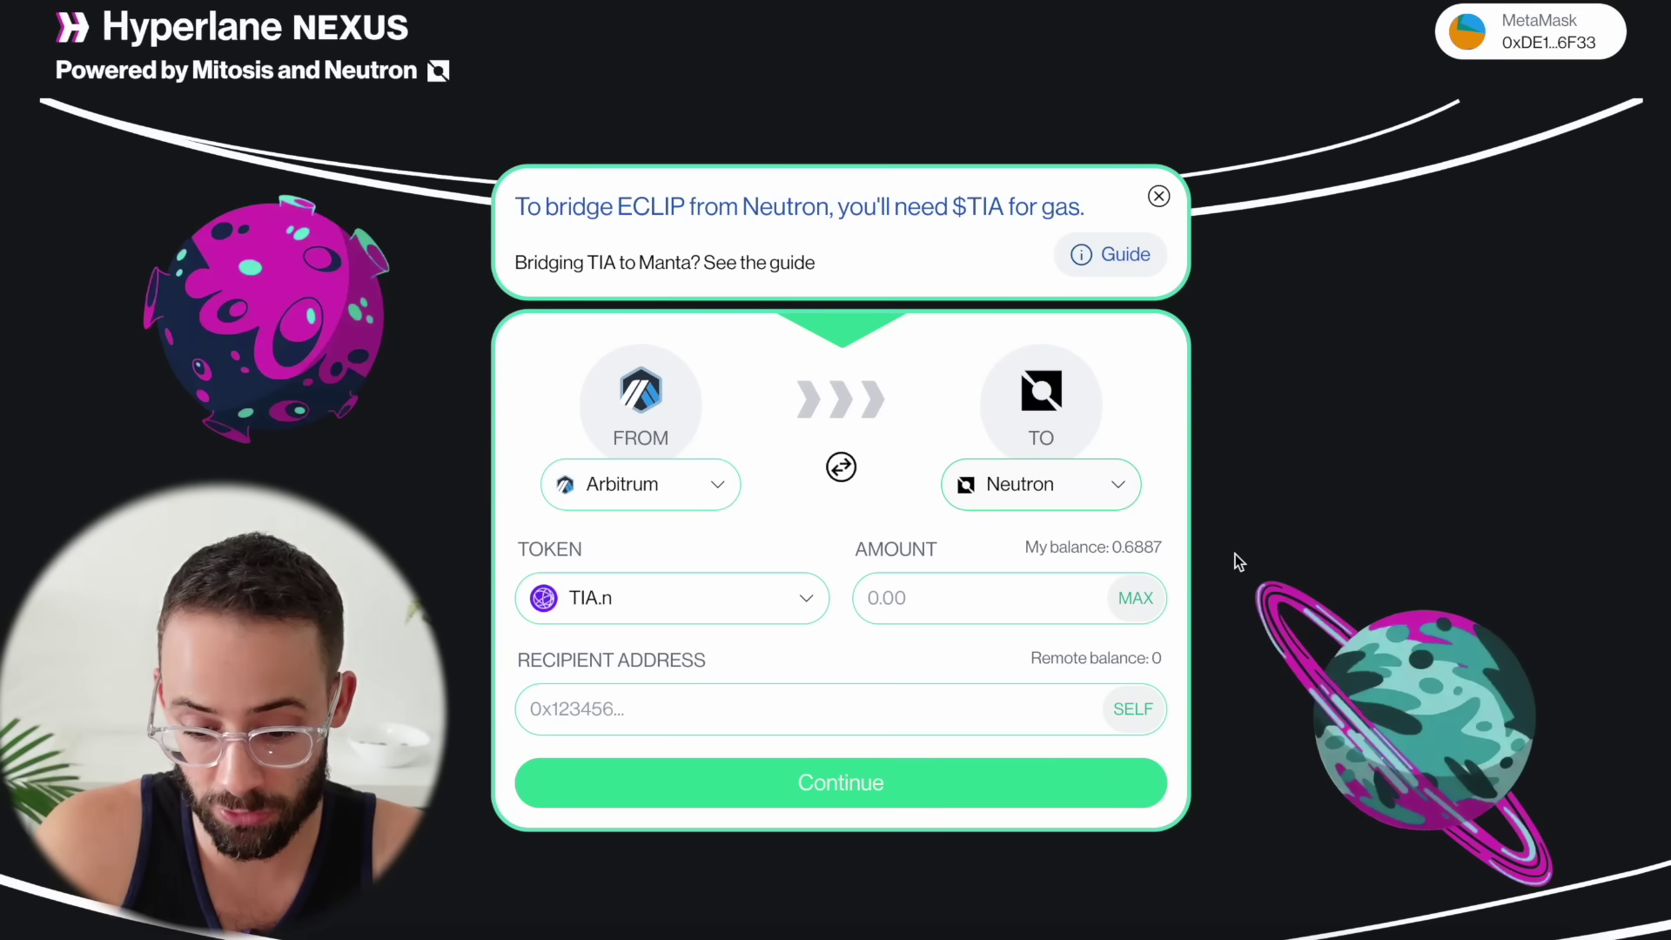
Send the maximum 0.6887 TIA.n from Arbitrum to Neutron in Hyperlane Nexus, with the user's own wallet address as recipient
left_click(1136, 601)
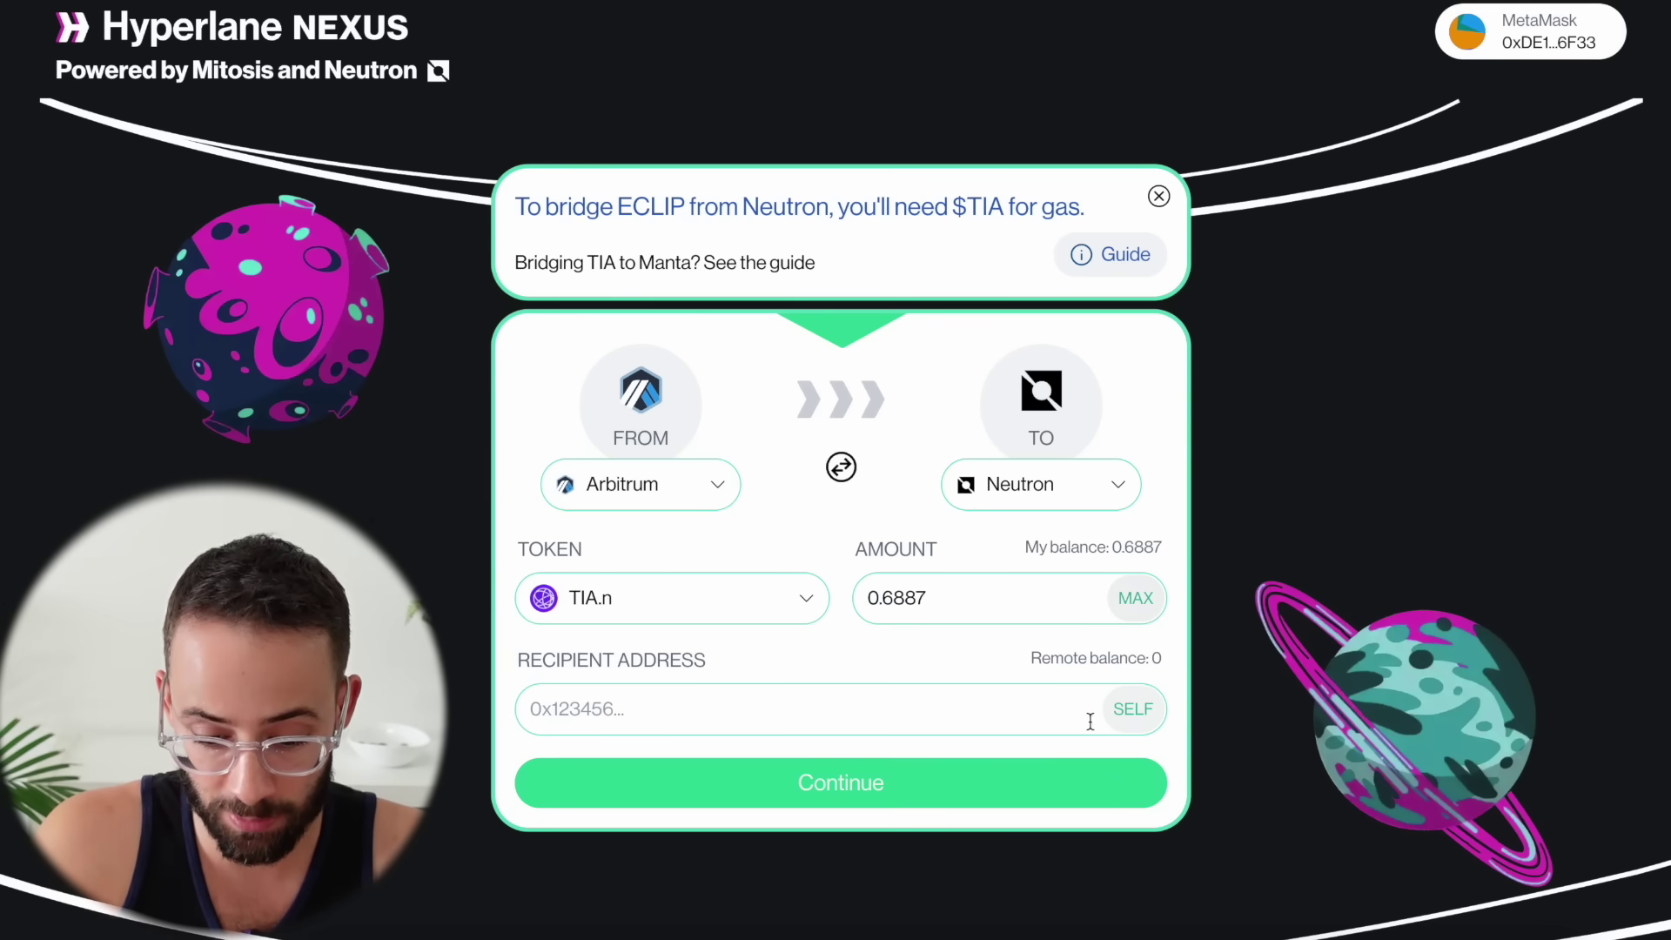
left_click(1139, 714)
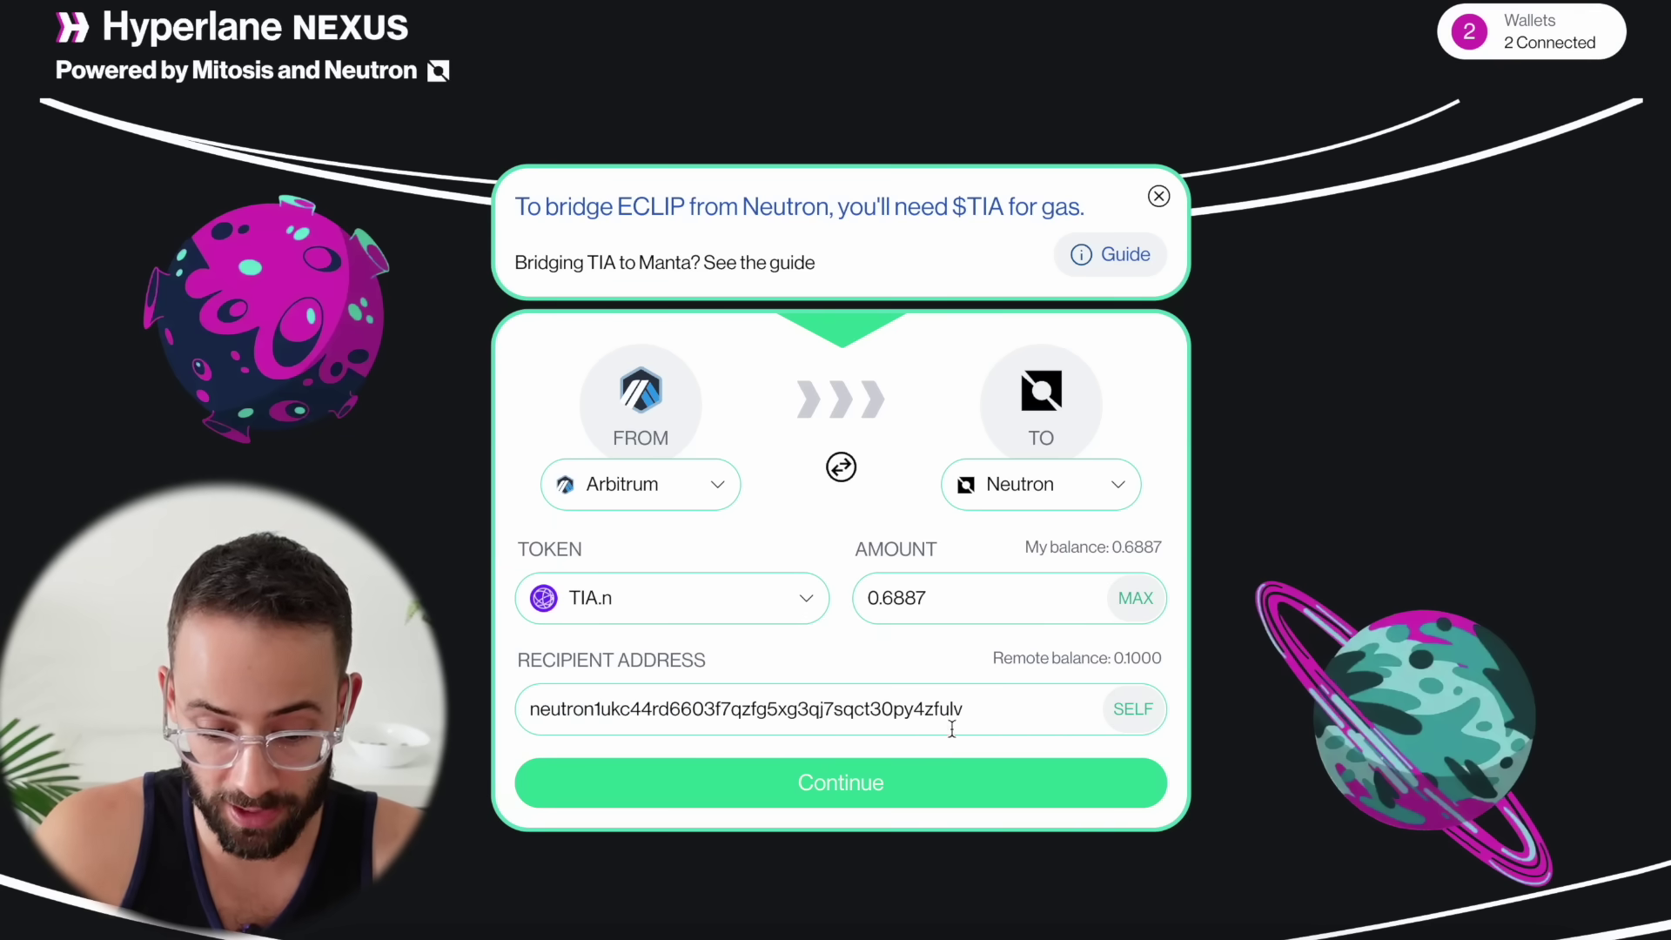
left_click(926, 781)
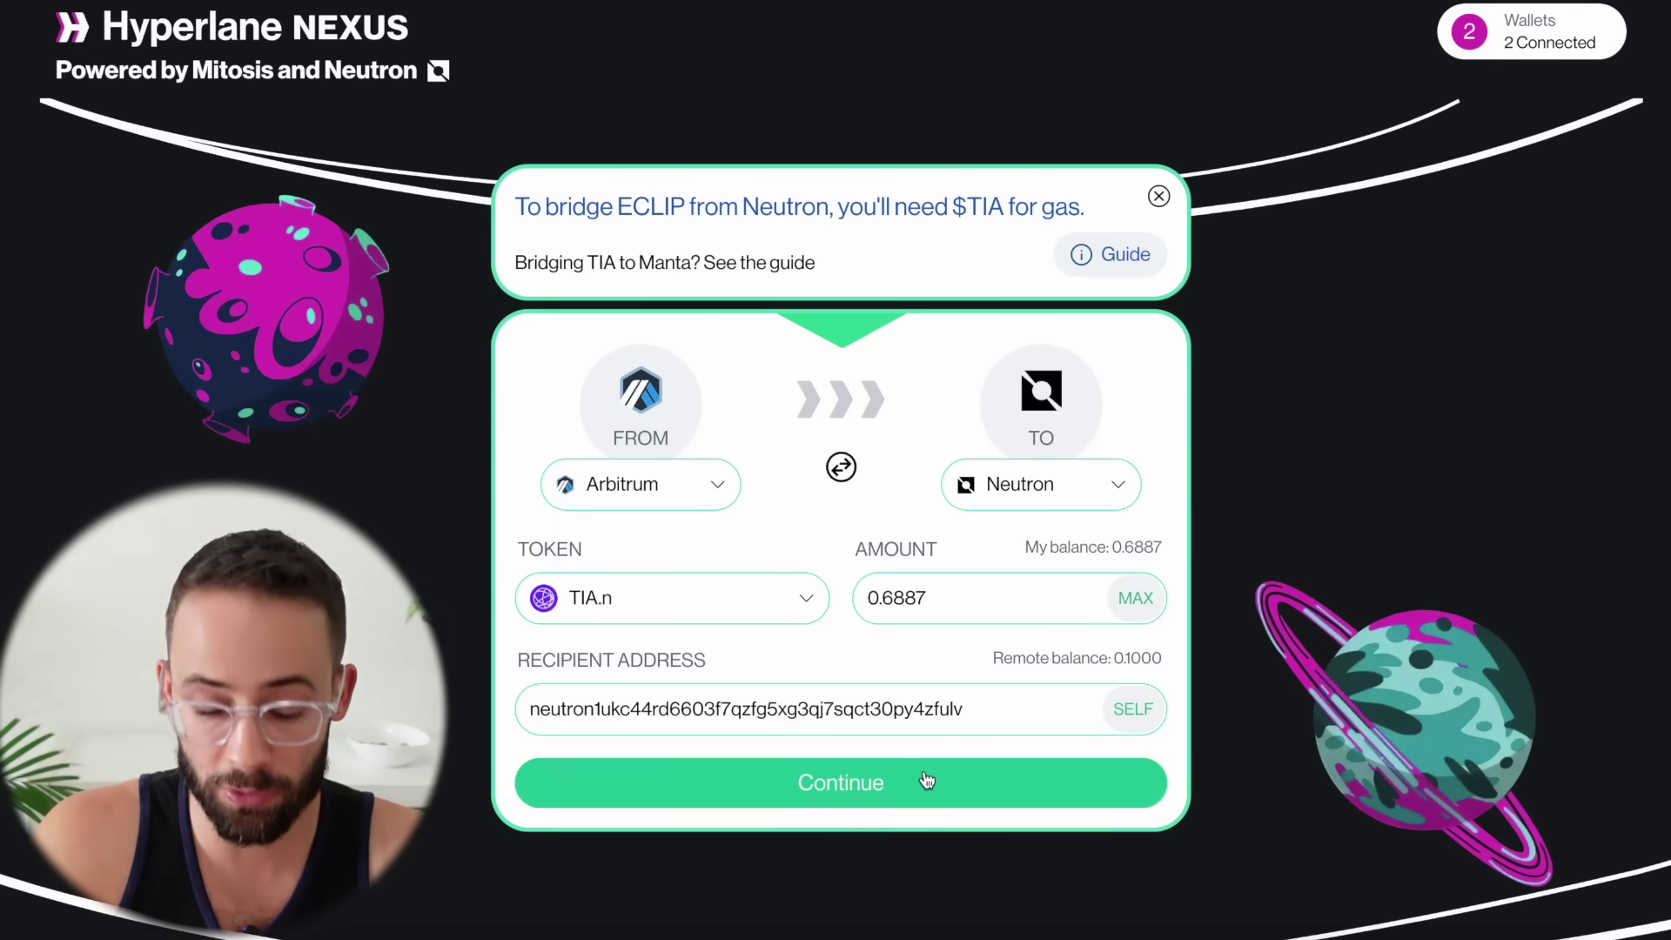
scroll(956, 781, "down", 3)
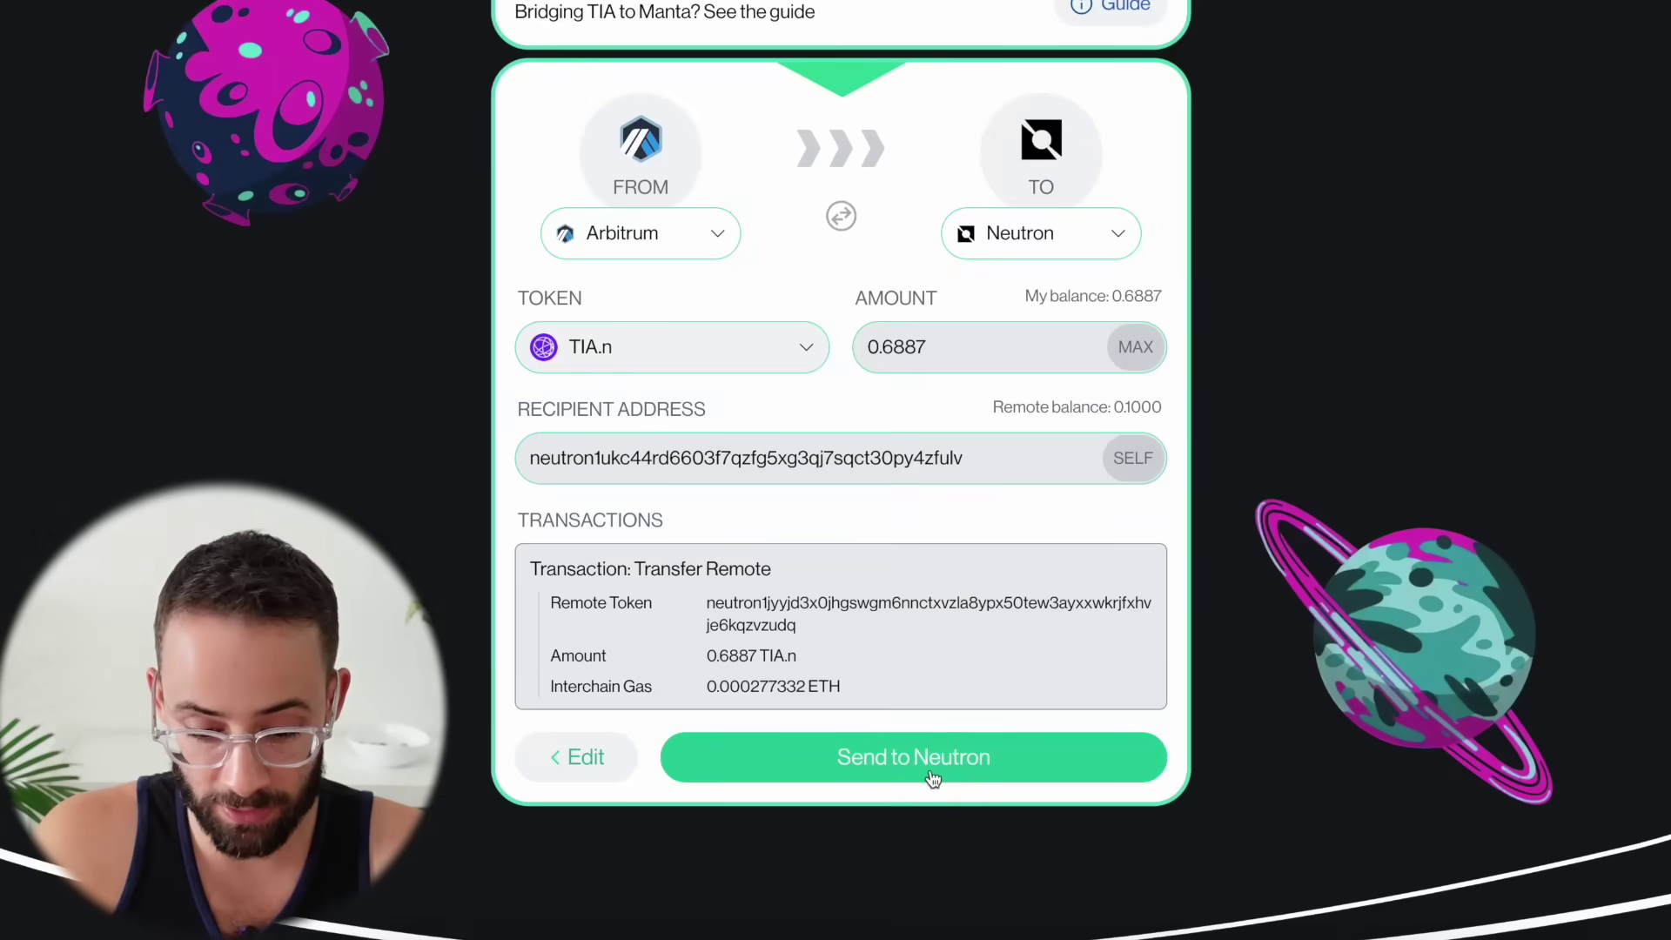
left_click(930, 774)
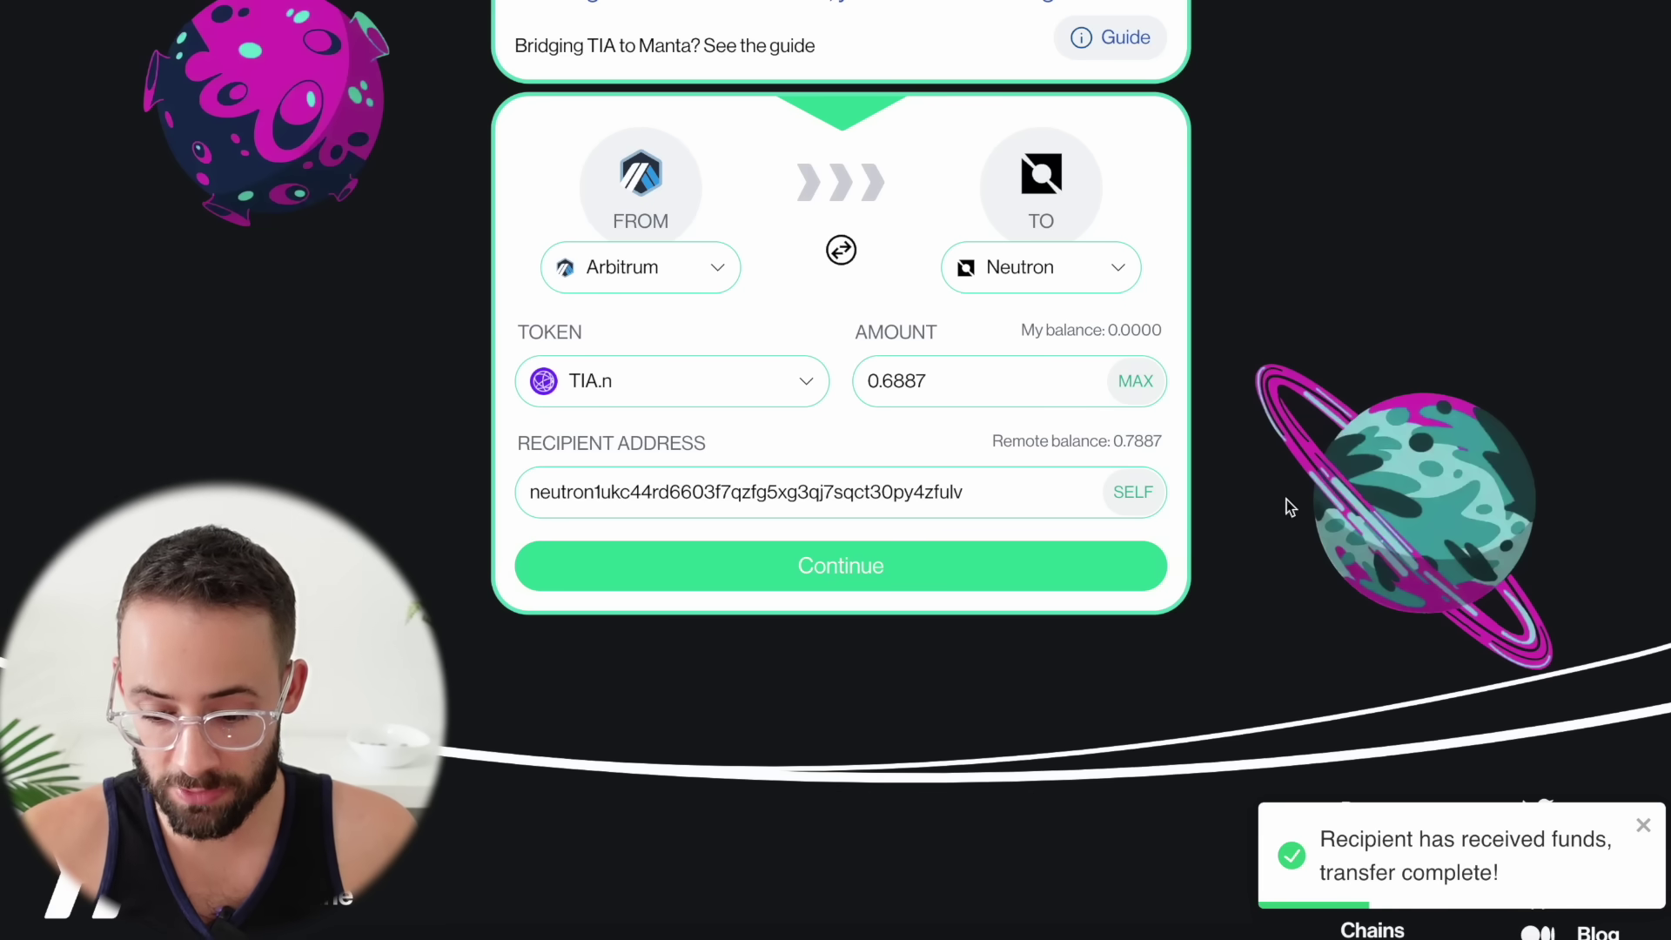
Check the TIA balances on Neutron and Osmosis in the Keplr wallet
scroll(1051, 356, "down", 5)
scroll(1051, 356, "down", 3)
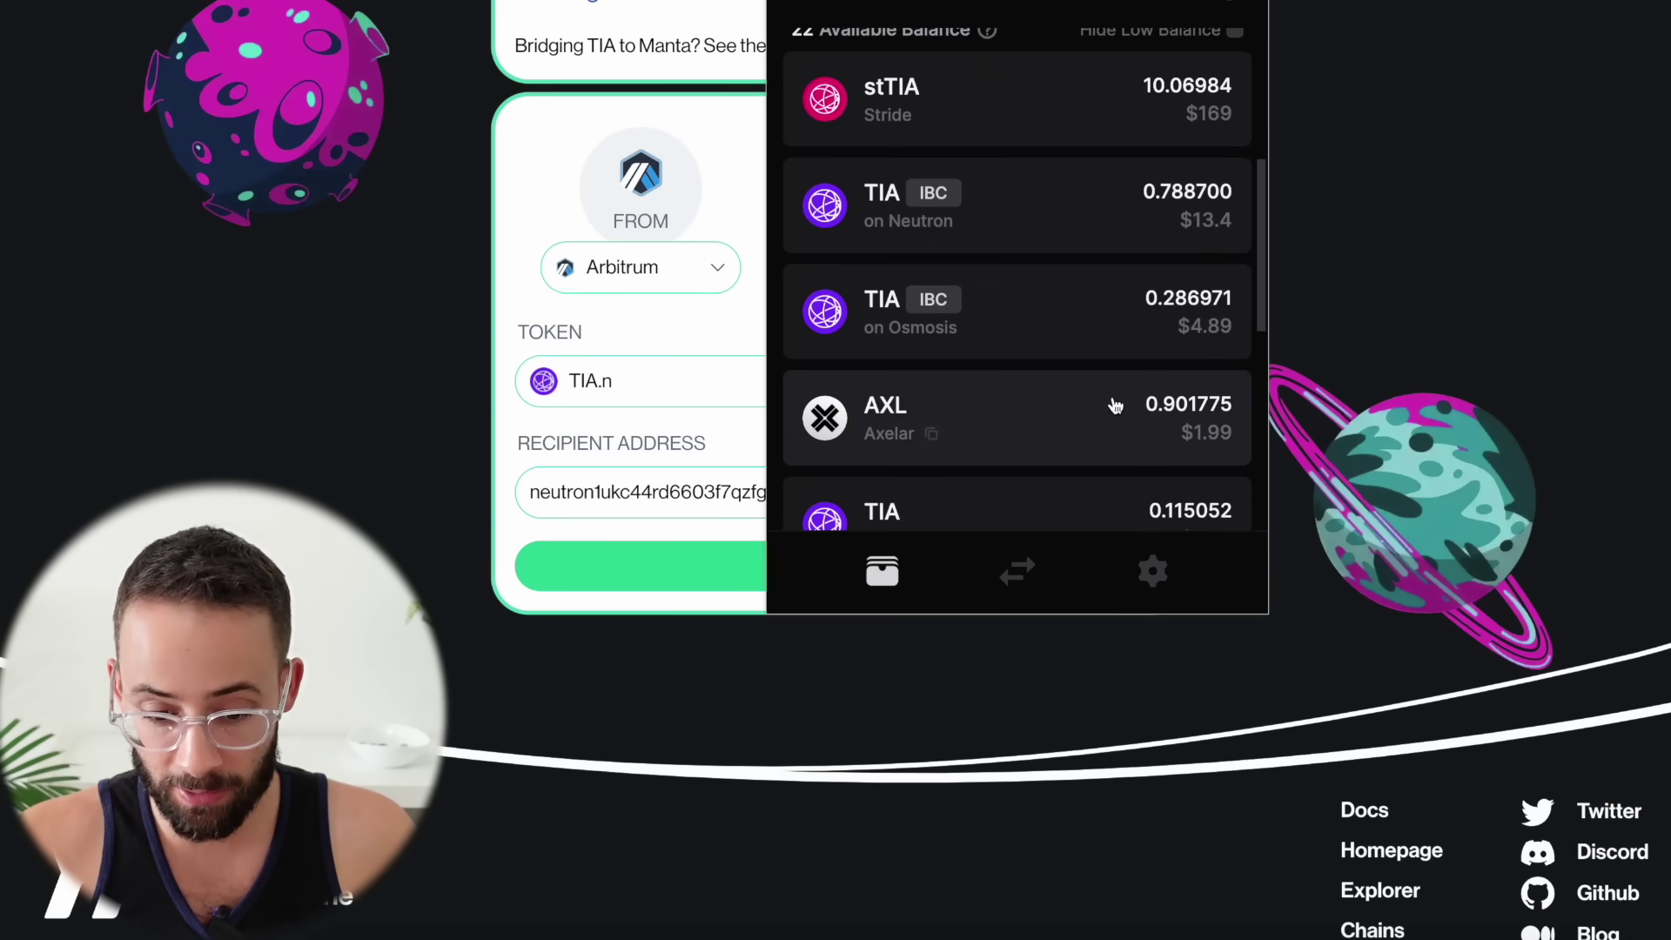
scroll(1112, 403, "down", 1)
scroll(1158, 174, "up", 1)
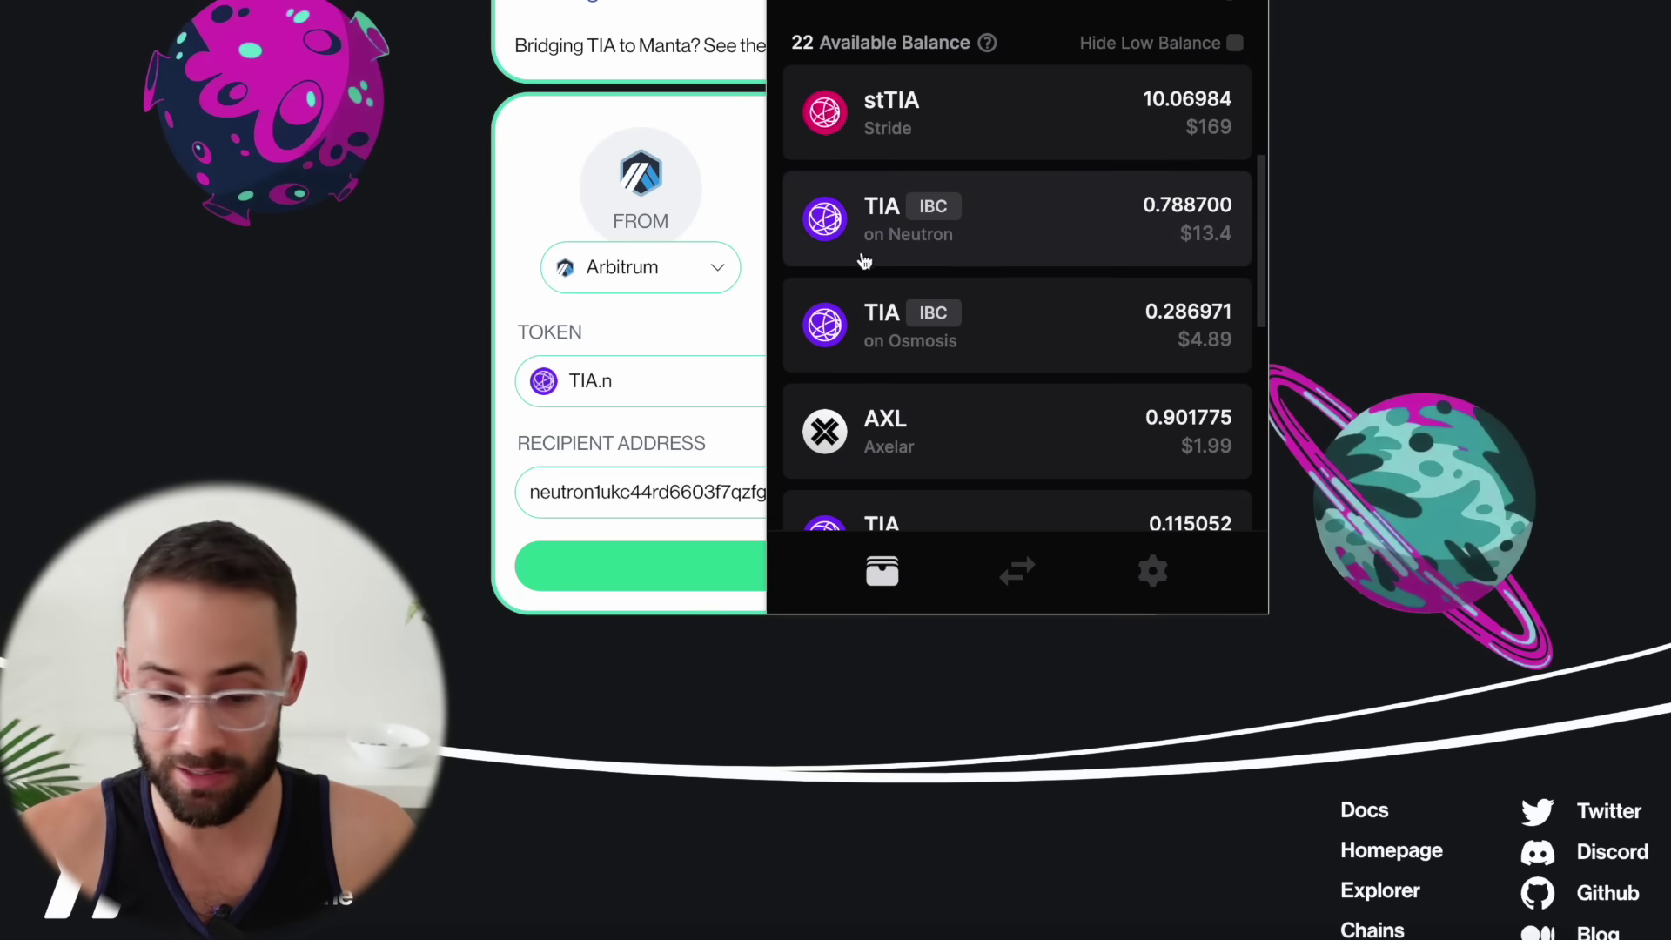
left_click(943, 336)
scroll(959, 496, "up", 3)
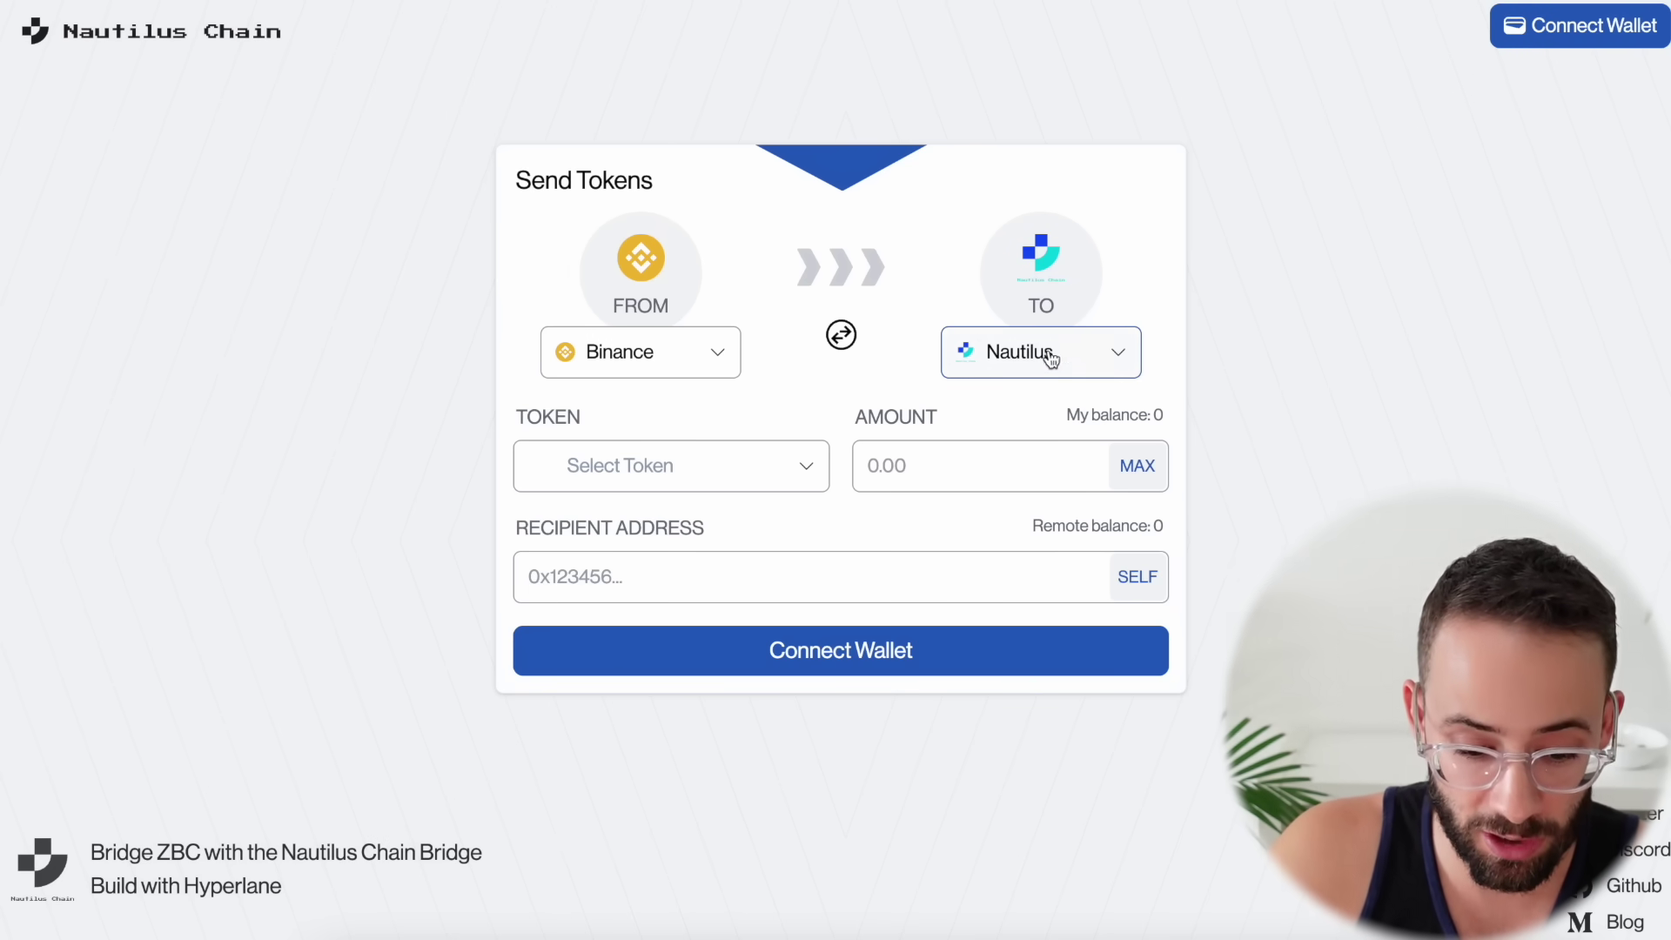
Send 0.0104 ETH from Binance to Nautilus on the Nautilus bridge, with the connected wallet's own address as recipient
left_click_drag(283, 887, 146, 891)
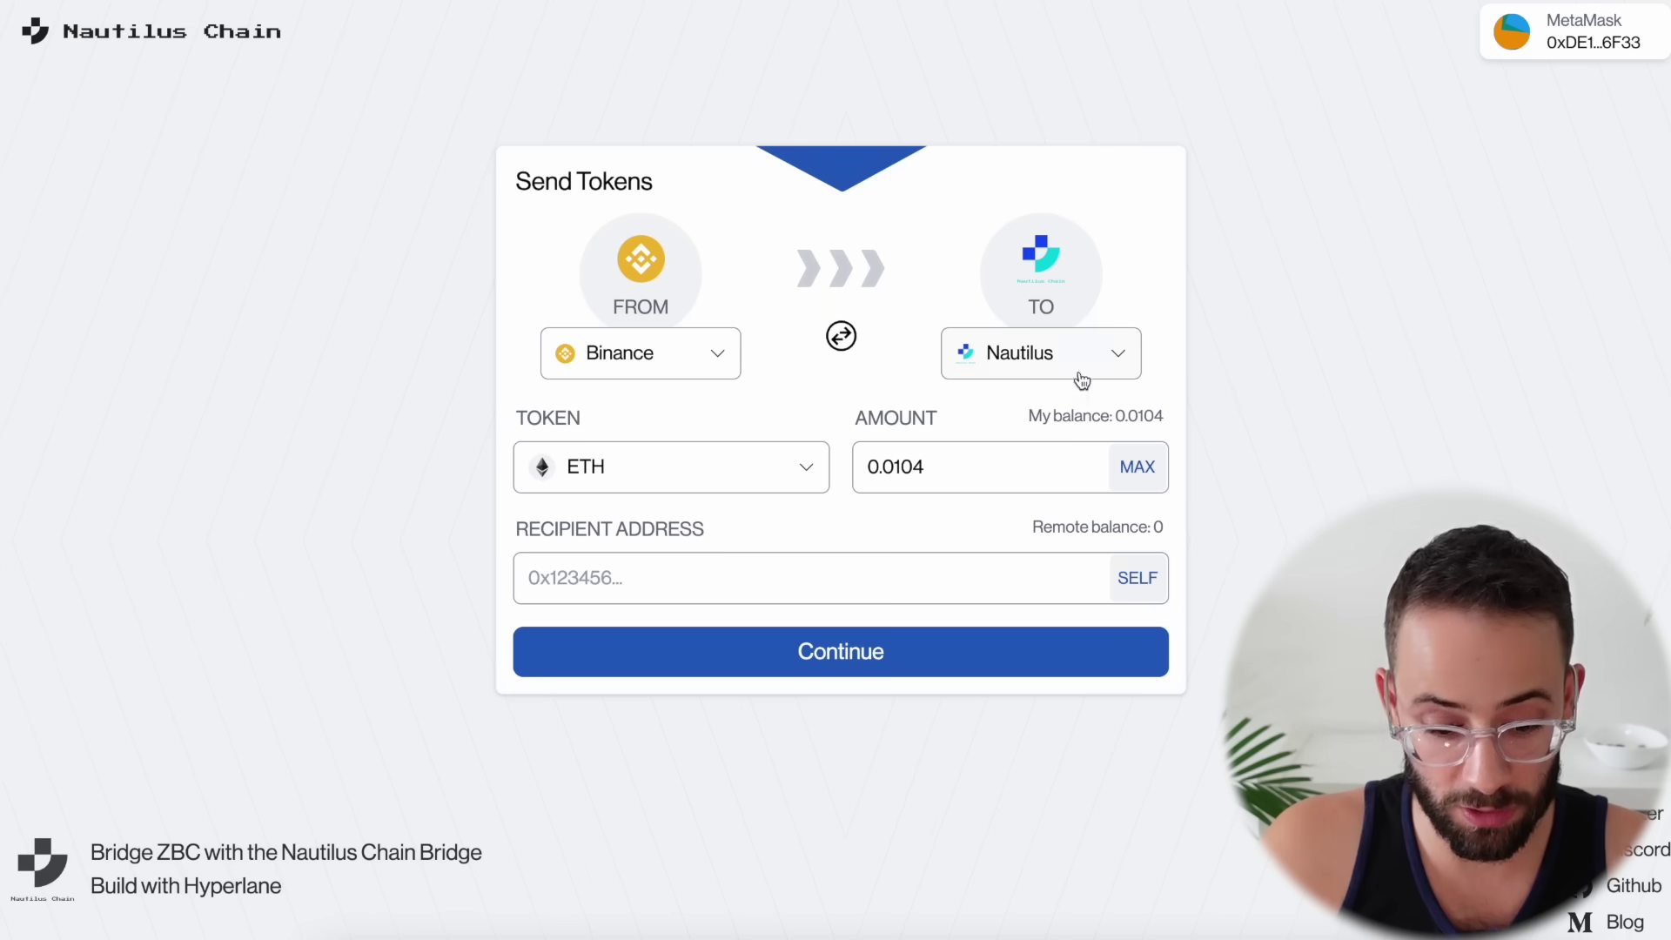
left_click(1140, 581)
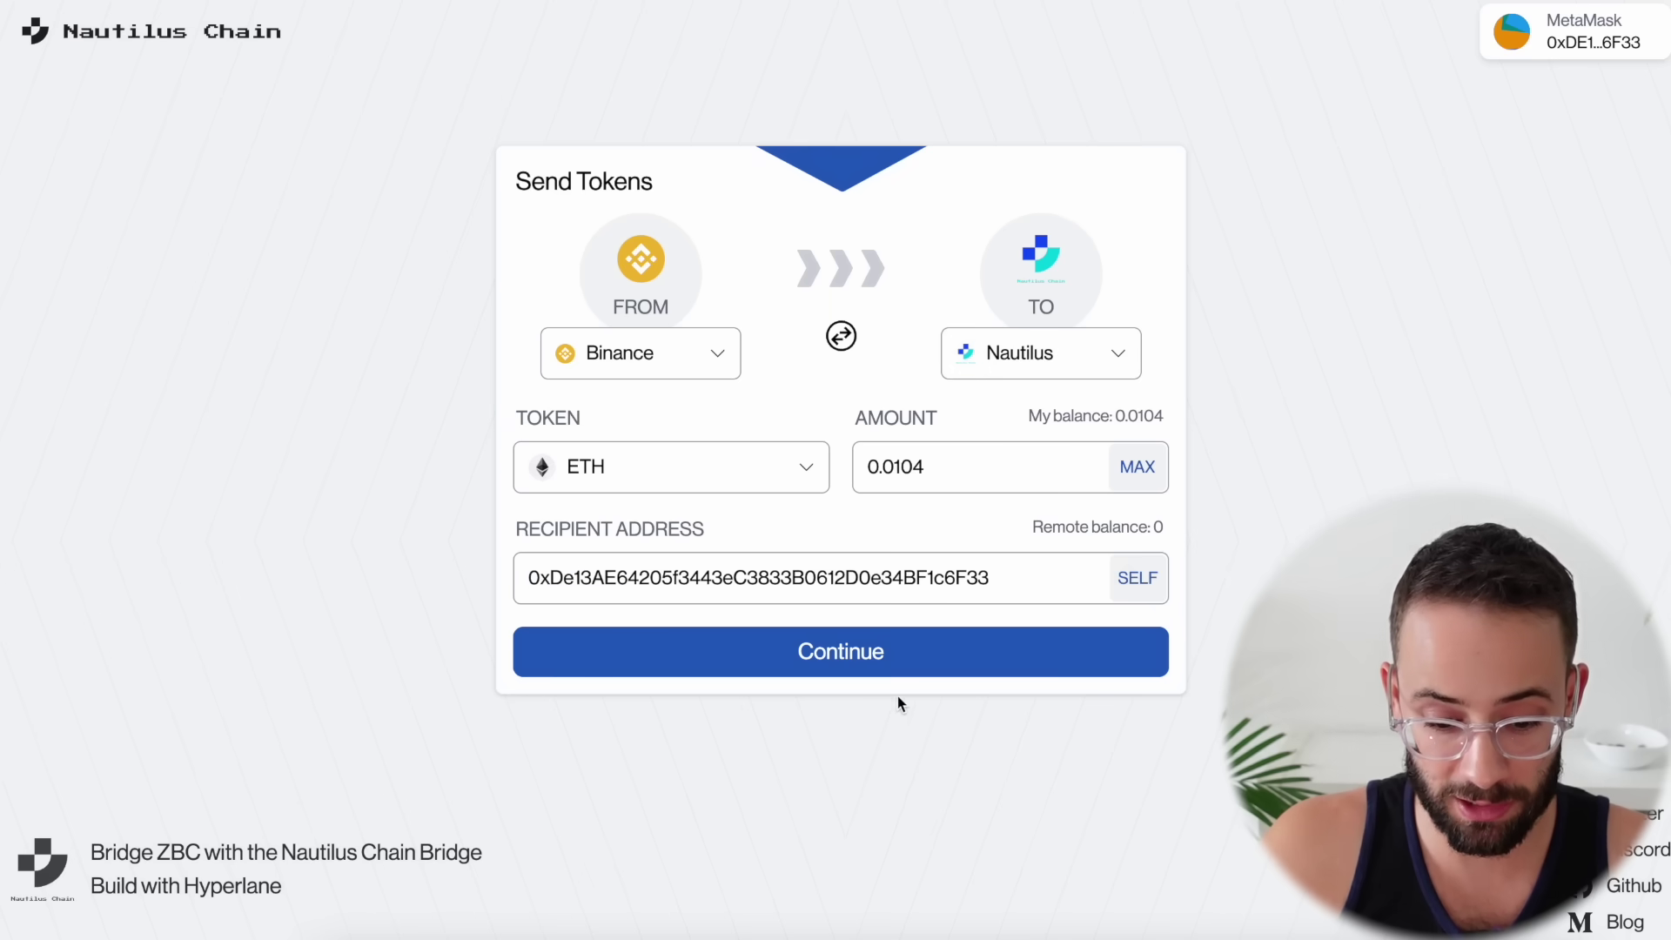
left_click(845, 660)
scroll(980, 651, "down", 2)
left_click(929, 753)
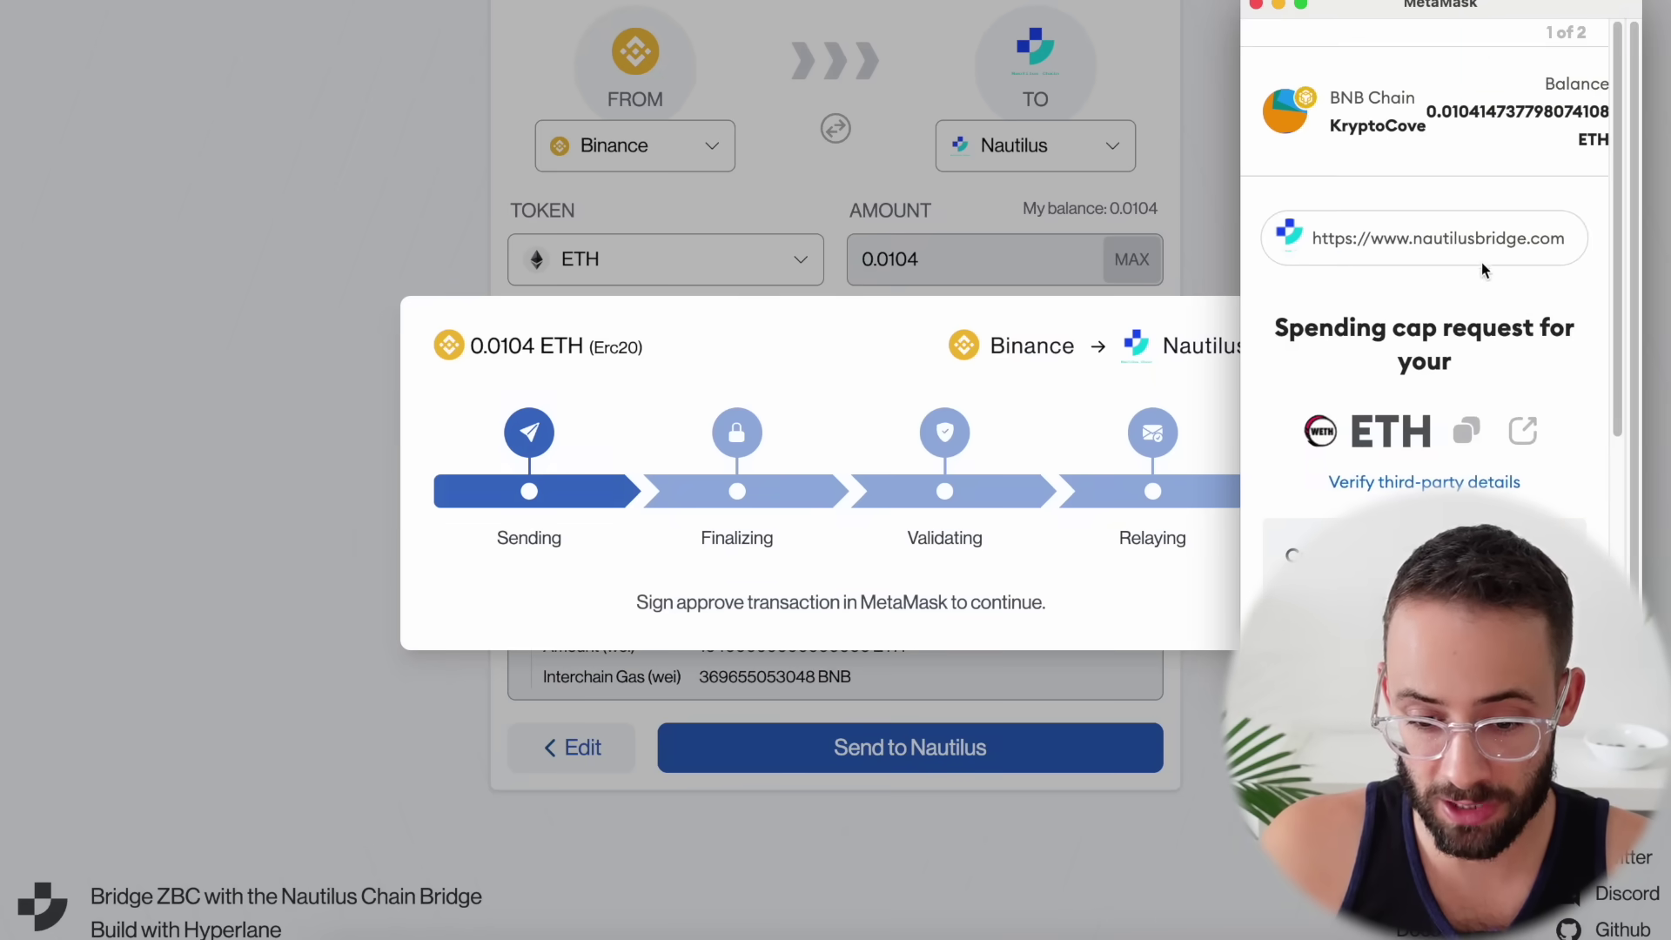
Review and approve the Nautilus bridge's ETH spending cap request in MetaMask
scroll(1487, 269, "down", 5)
scroll(1434, 317, "up", 3)
scroll(1433, 317, "down", 4)
left_click(1514, 896)
scroll(1515, 897, "down", 1)
left_click(1514, 897)
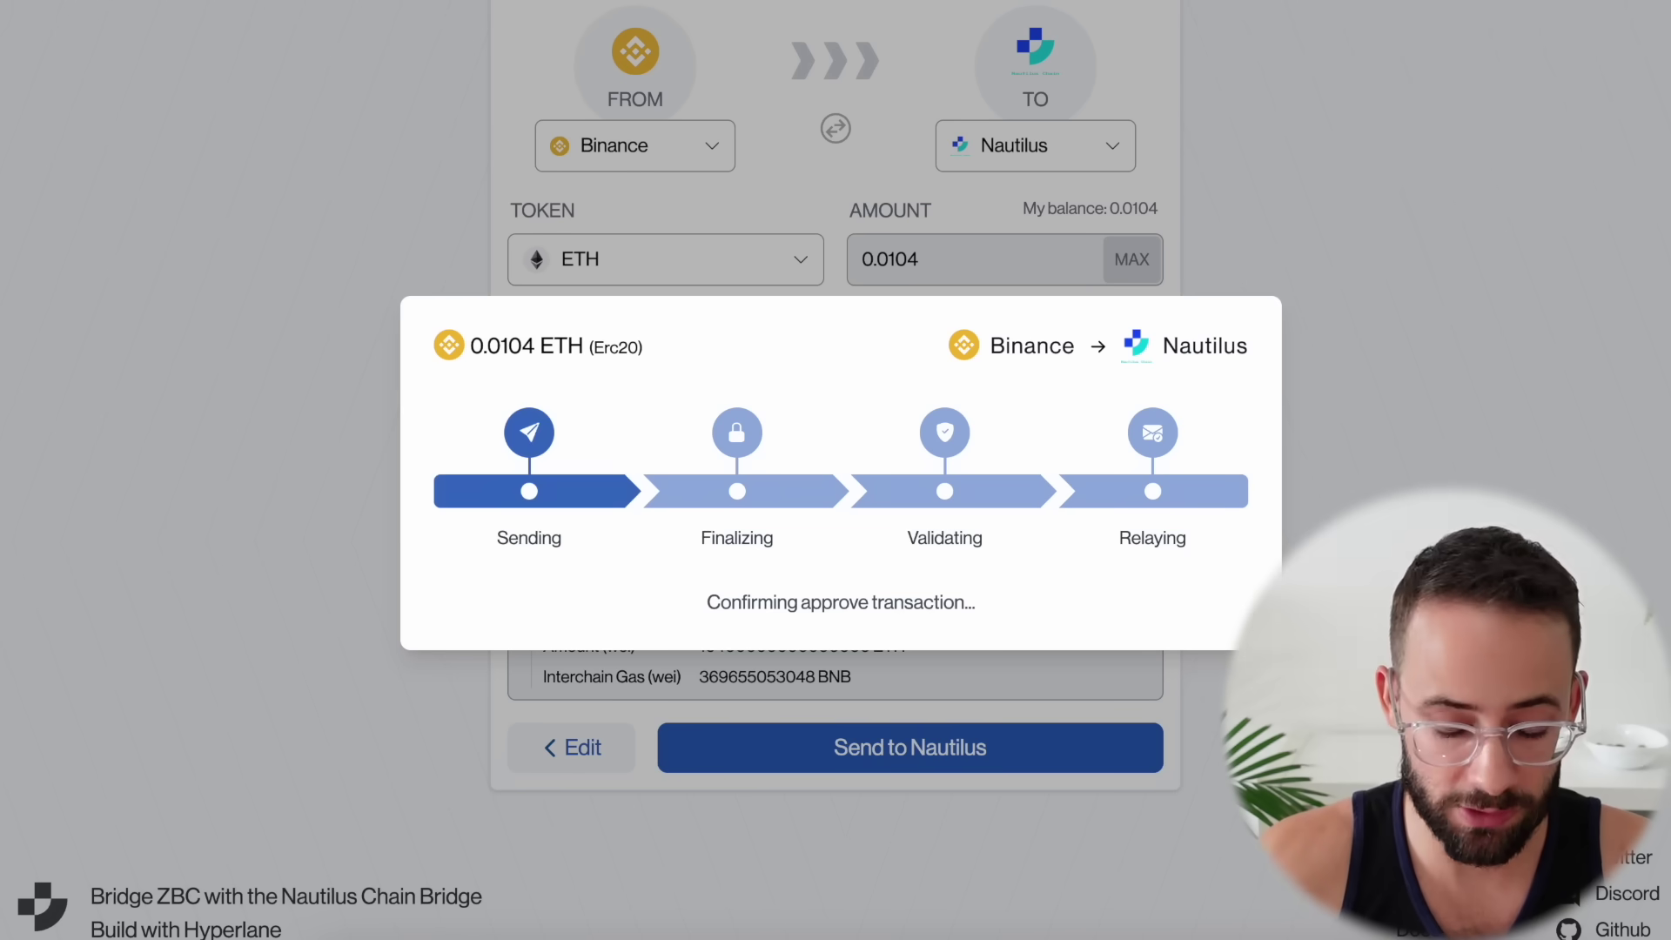
Look over the ZBC price, gas price and network statistics on the NautScan explorer
scroll(976, 357, "down", 2)
scroll(939, 350, "up", 2)
scroll(983, 365, "down", 3)
scroll(982, 365, "down", 2)
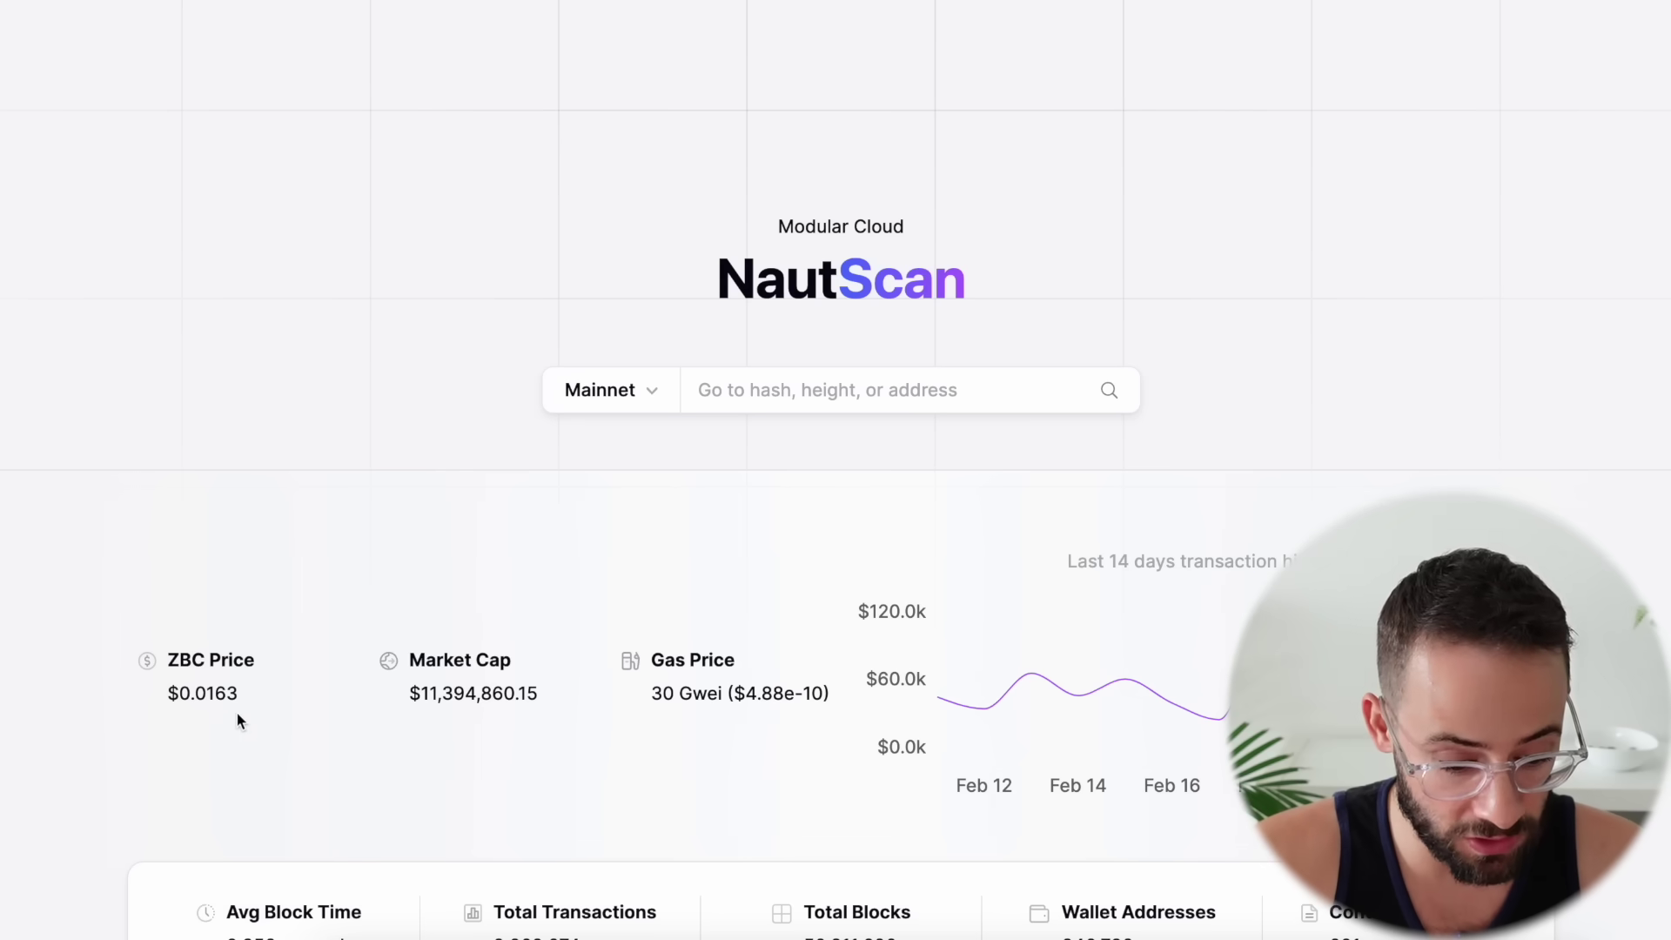
scroll(261, 714, "down", 2)
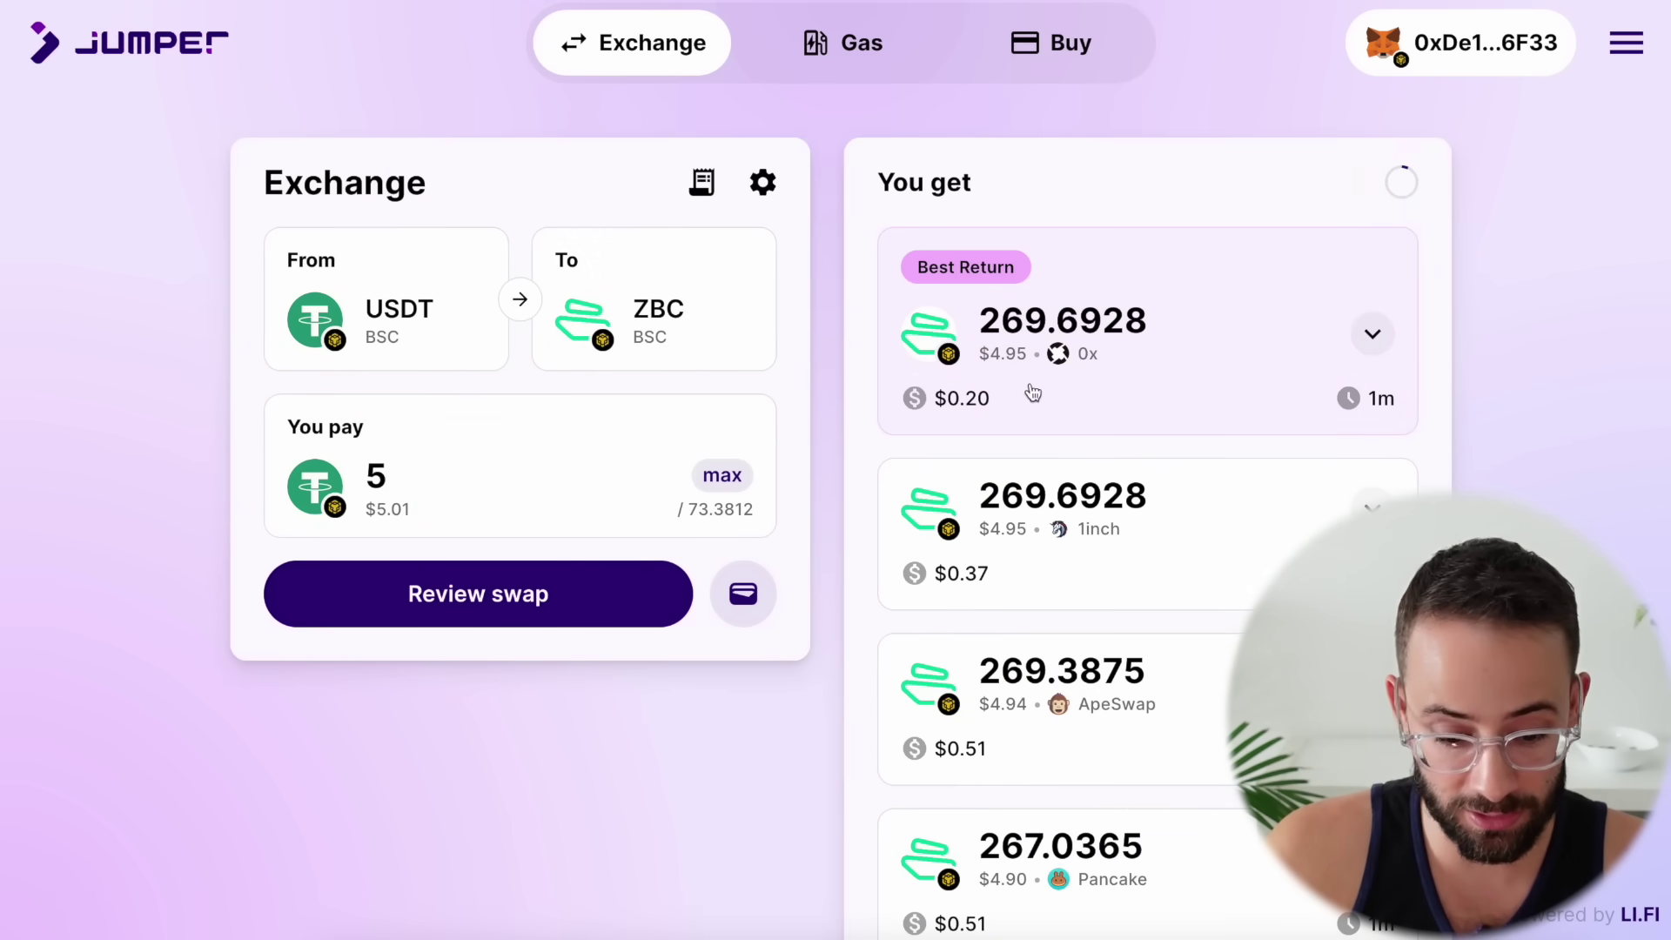
Swap 5 USDT for ZBC on BSC through Jumper's 0x route, approving the 5 USDT spending cap in MetaMask
left_click(549, 590)
left_click(806, 592)
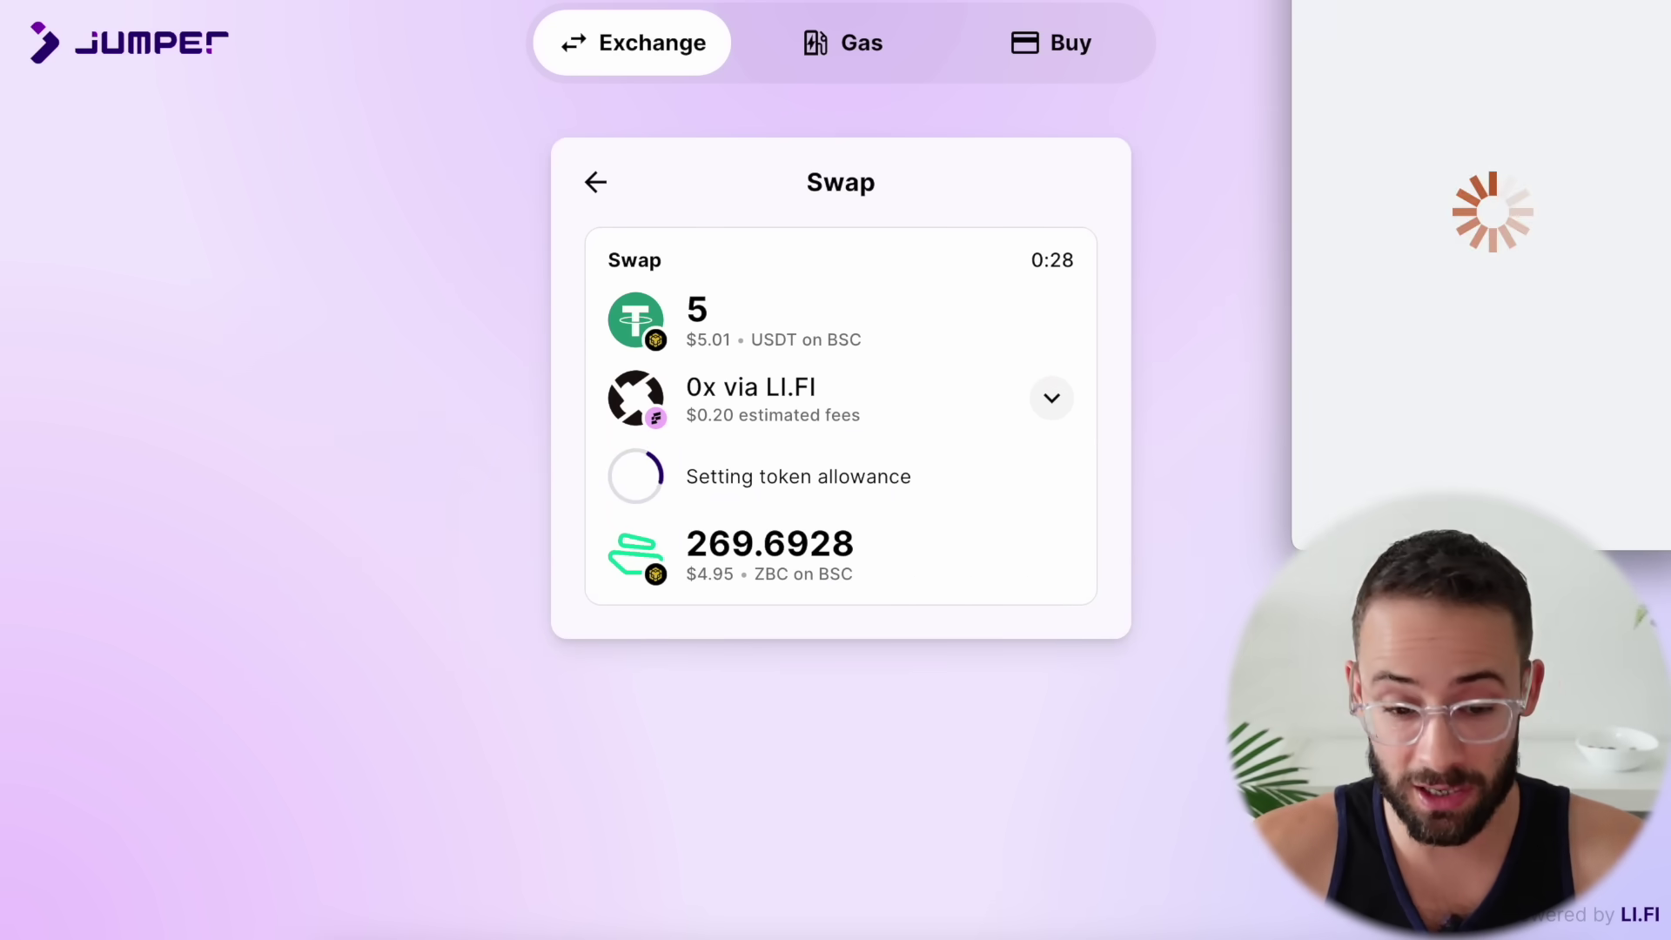
scroll(1334, 488, "down", 5)
key("Return")
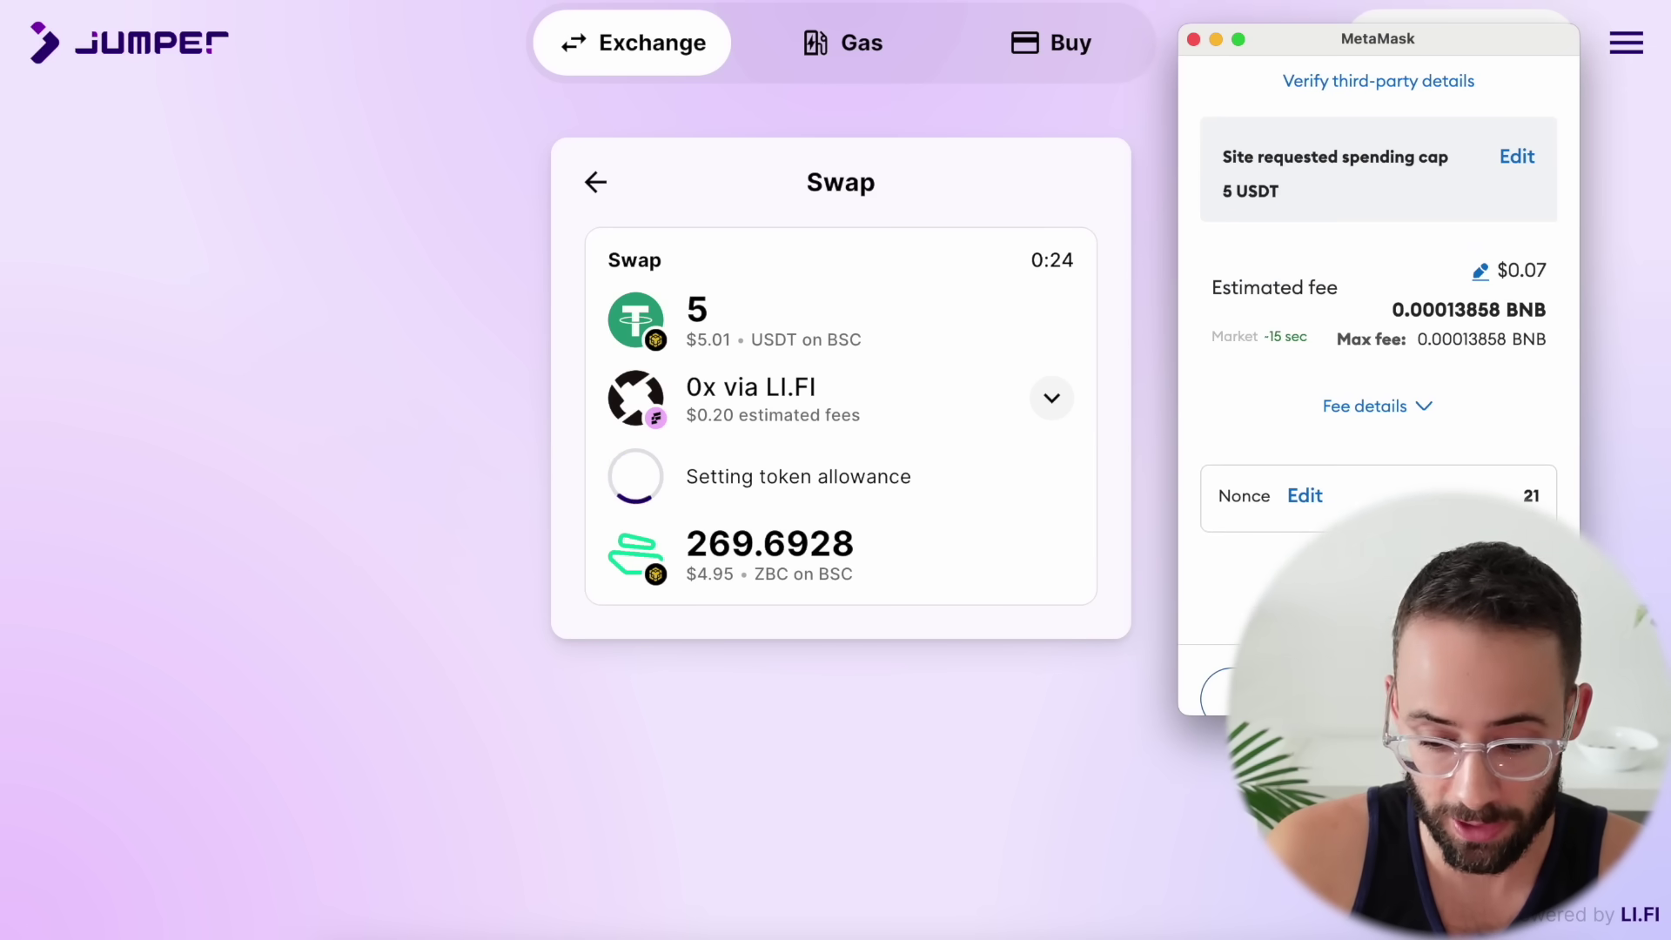
scroll(1347, 460, "down", 1)
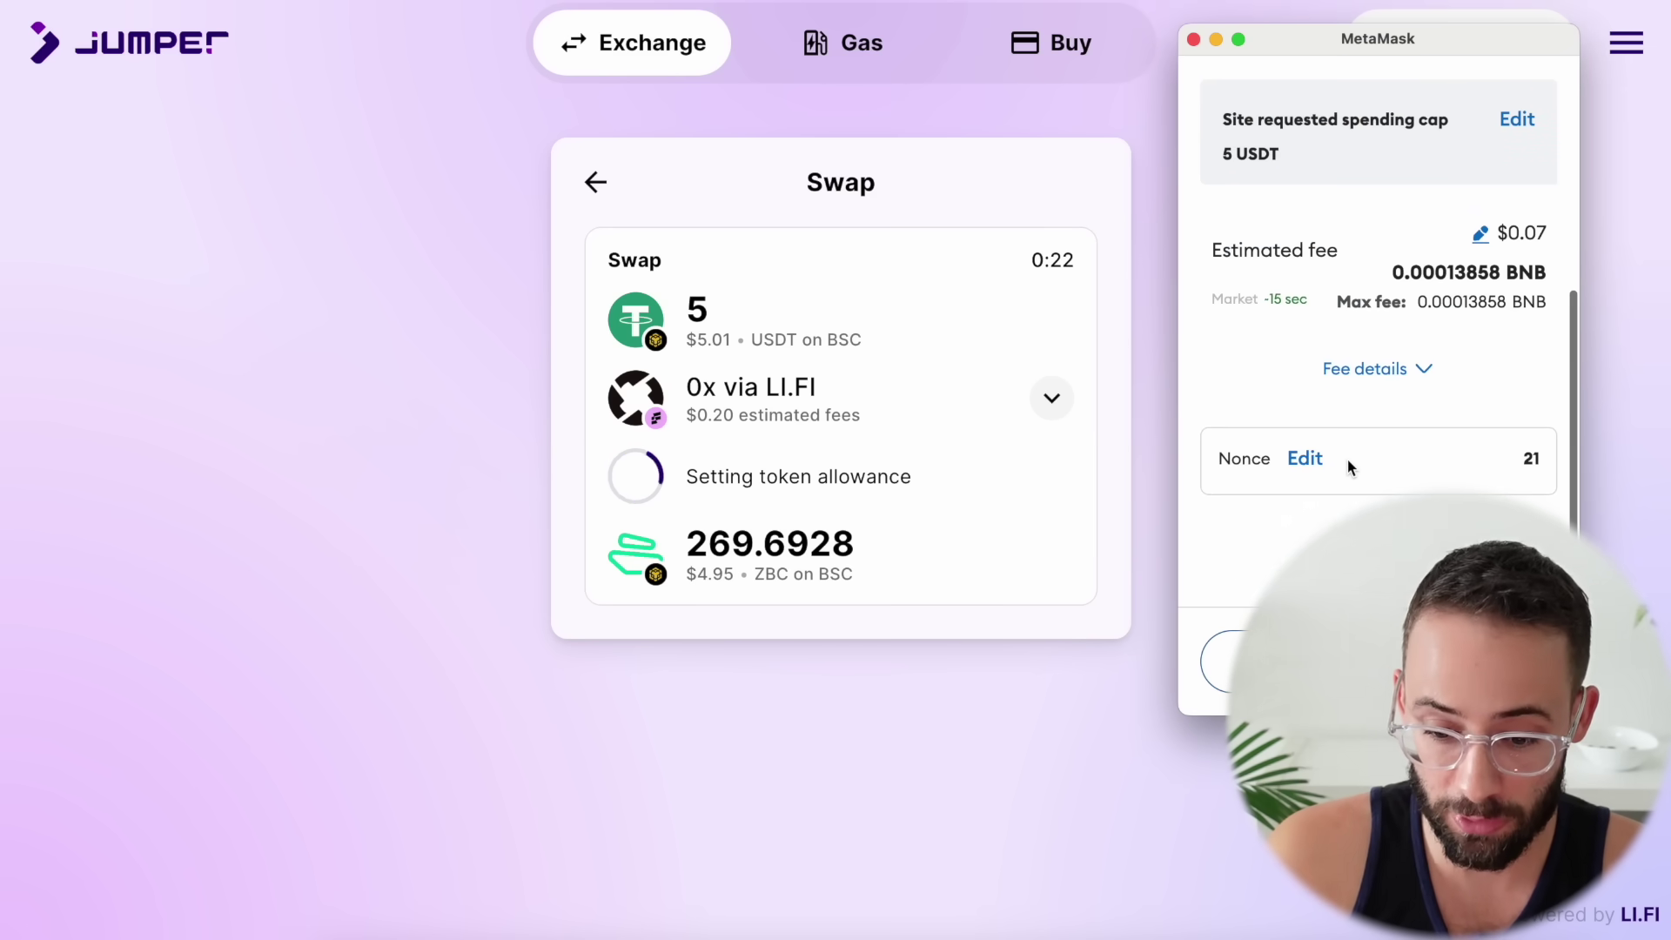
left_click(1479, 662)
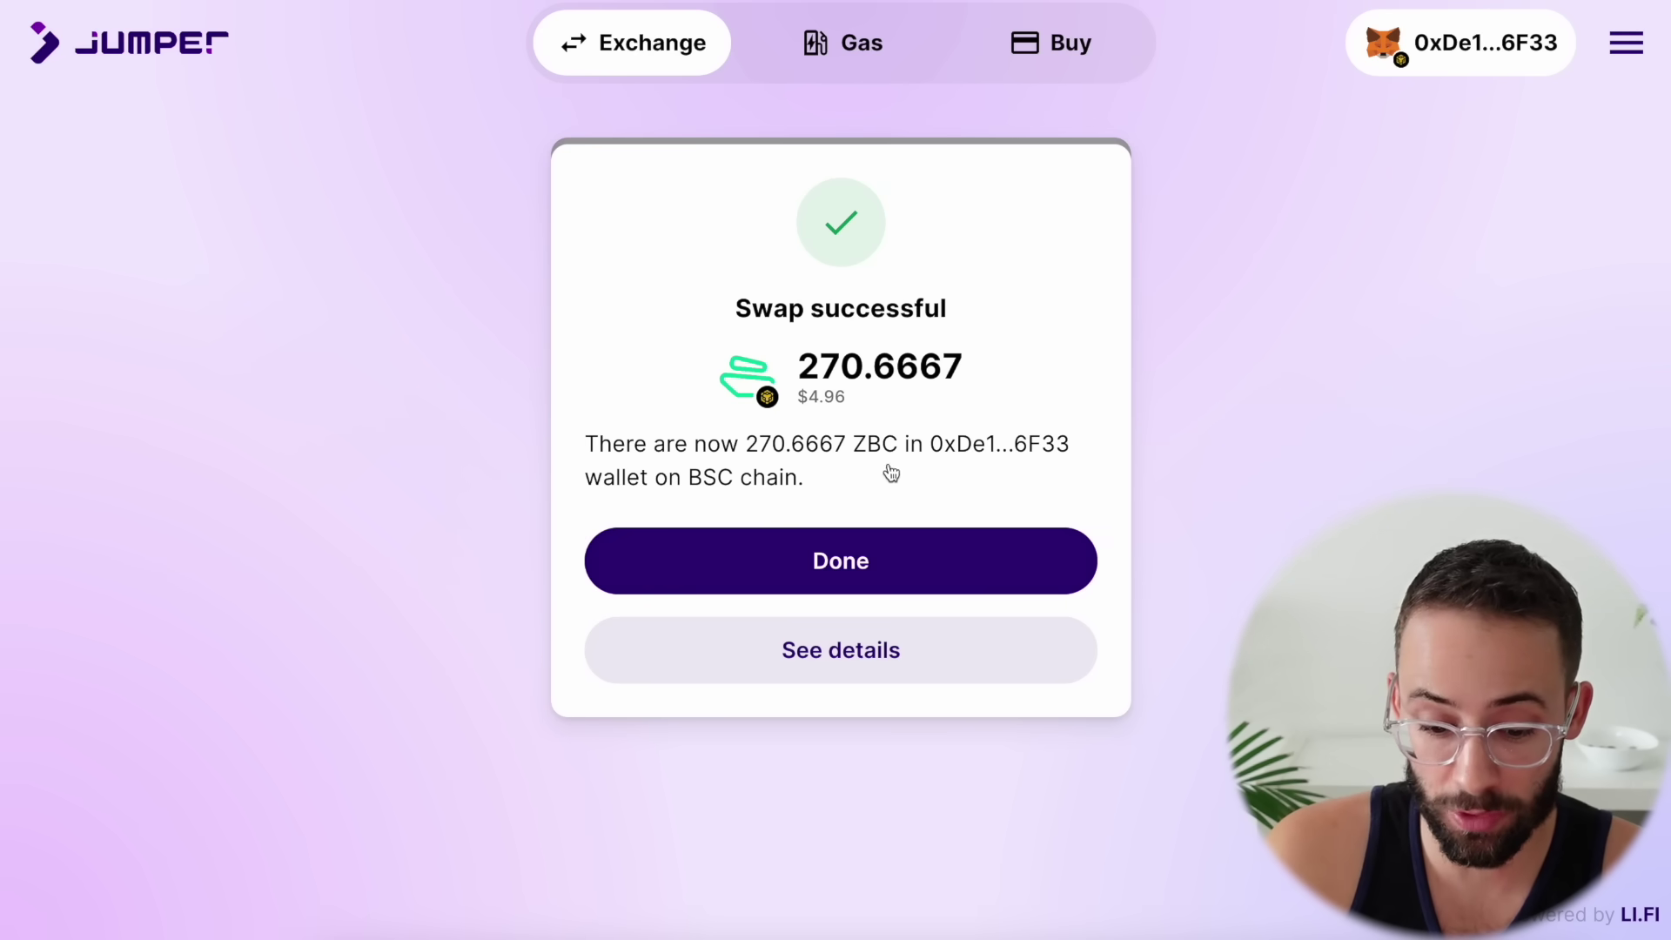
View the completed USDT-to-ZBC swap's transaction on BscScan and open the ZEBEC (ZBC) token page from its transfers
left_click(892, 661)
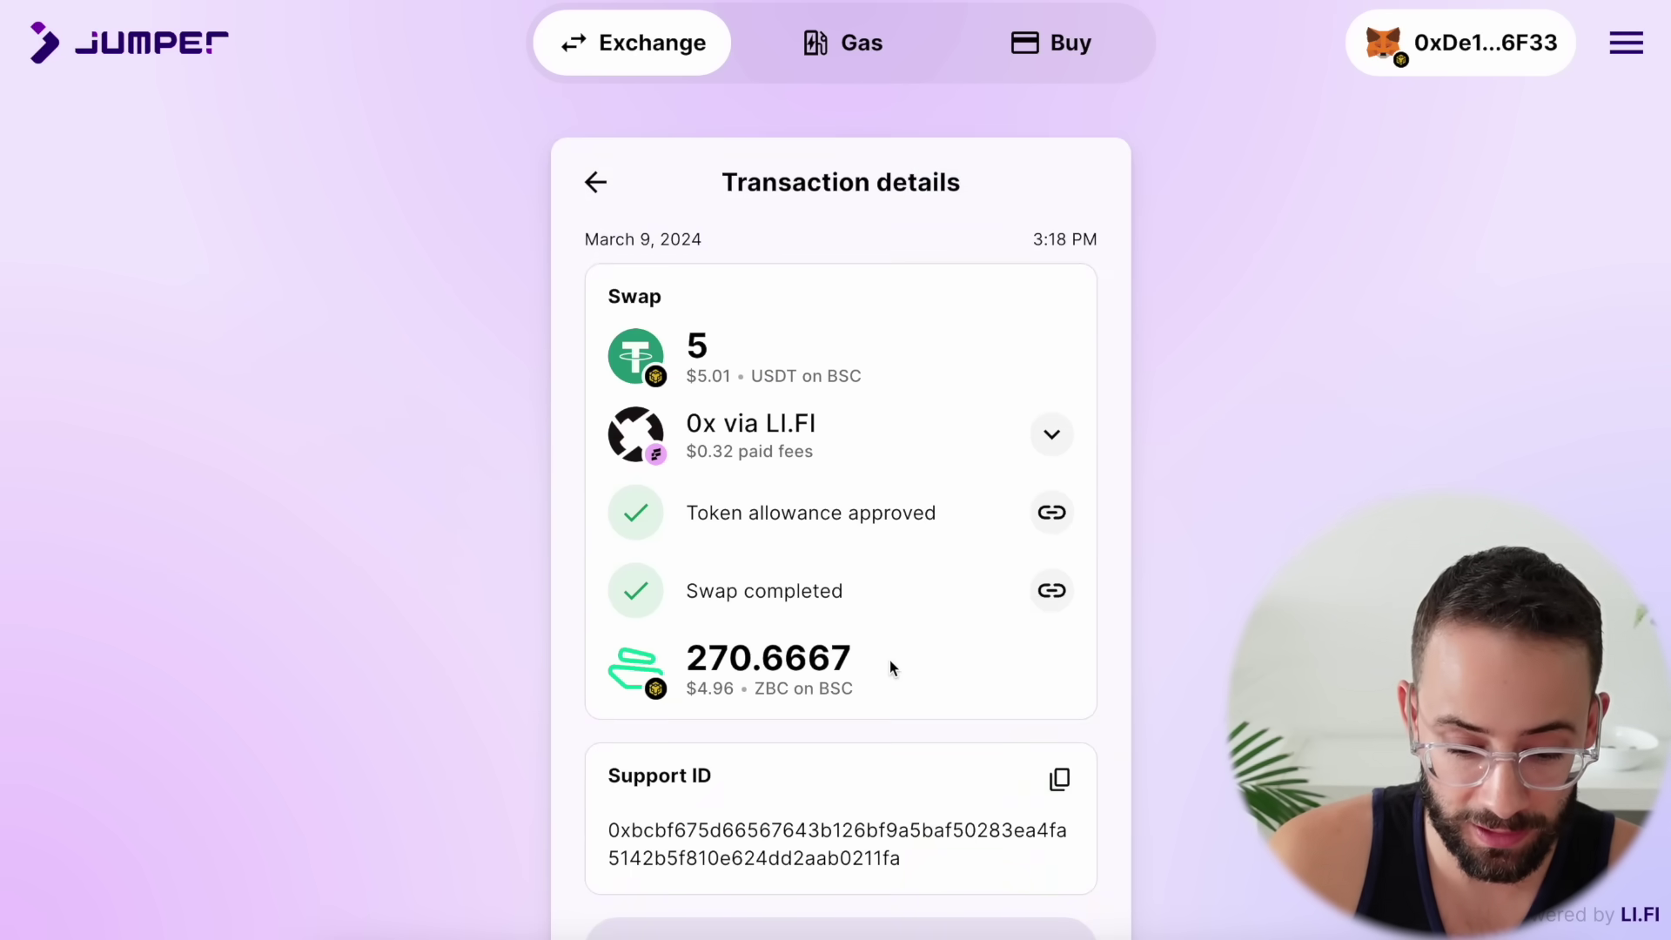
scroll(932, 720, "down", 2)
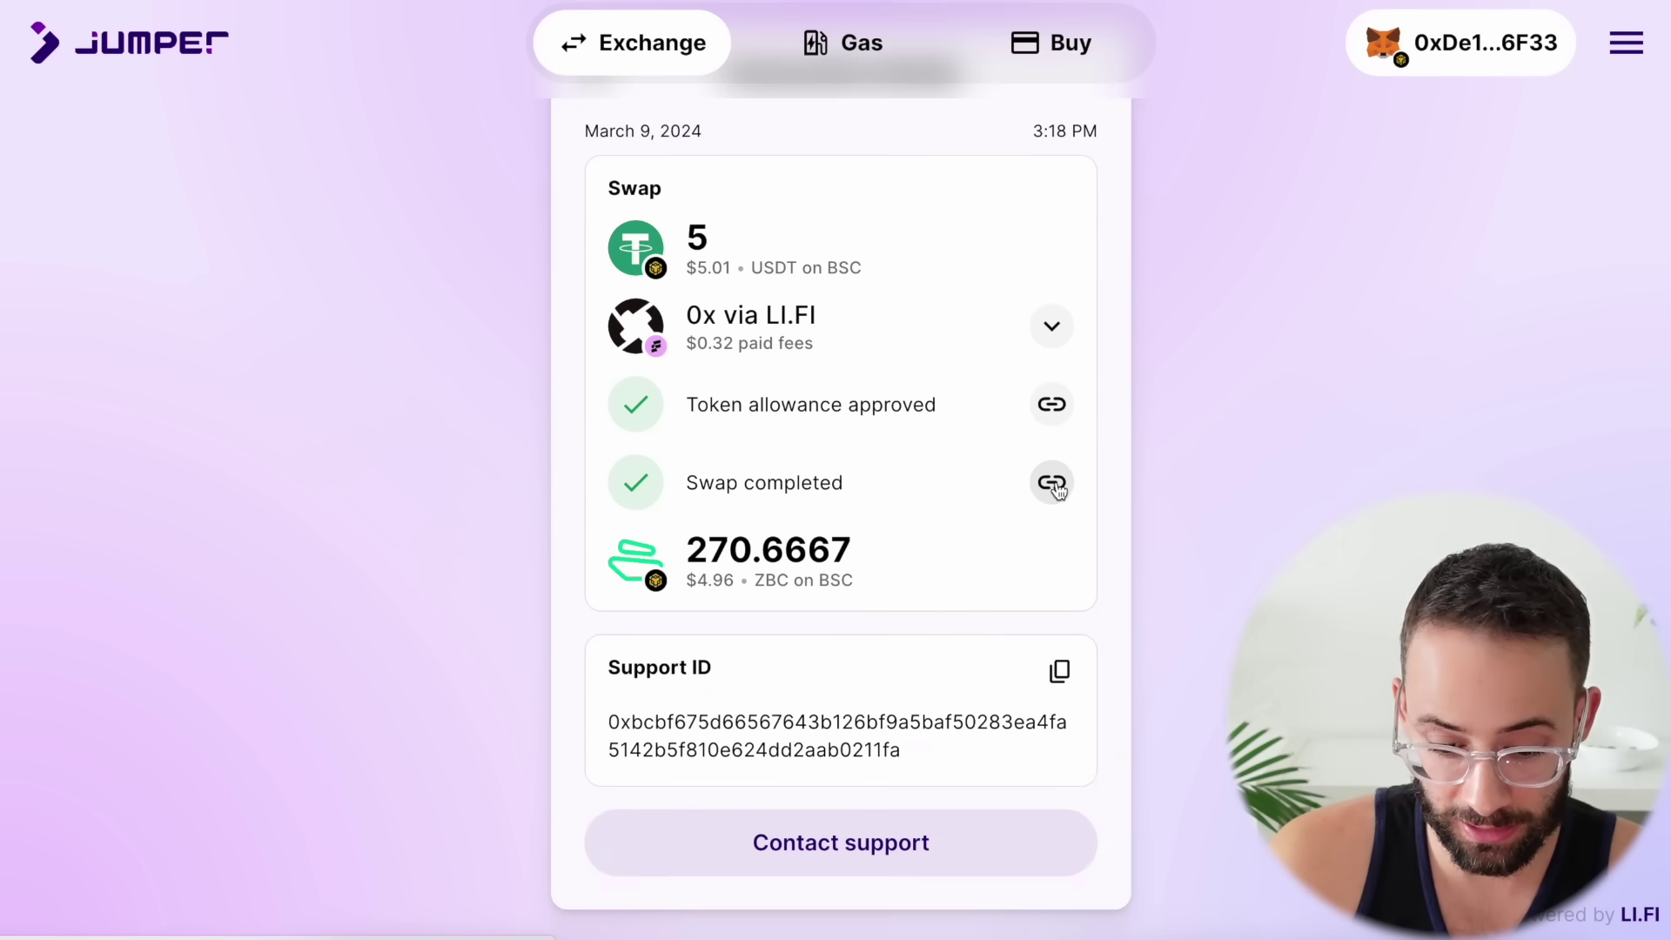
left_click(1051, 484)
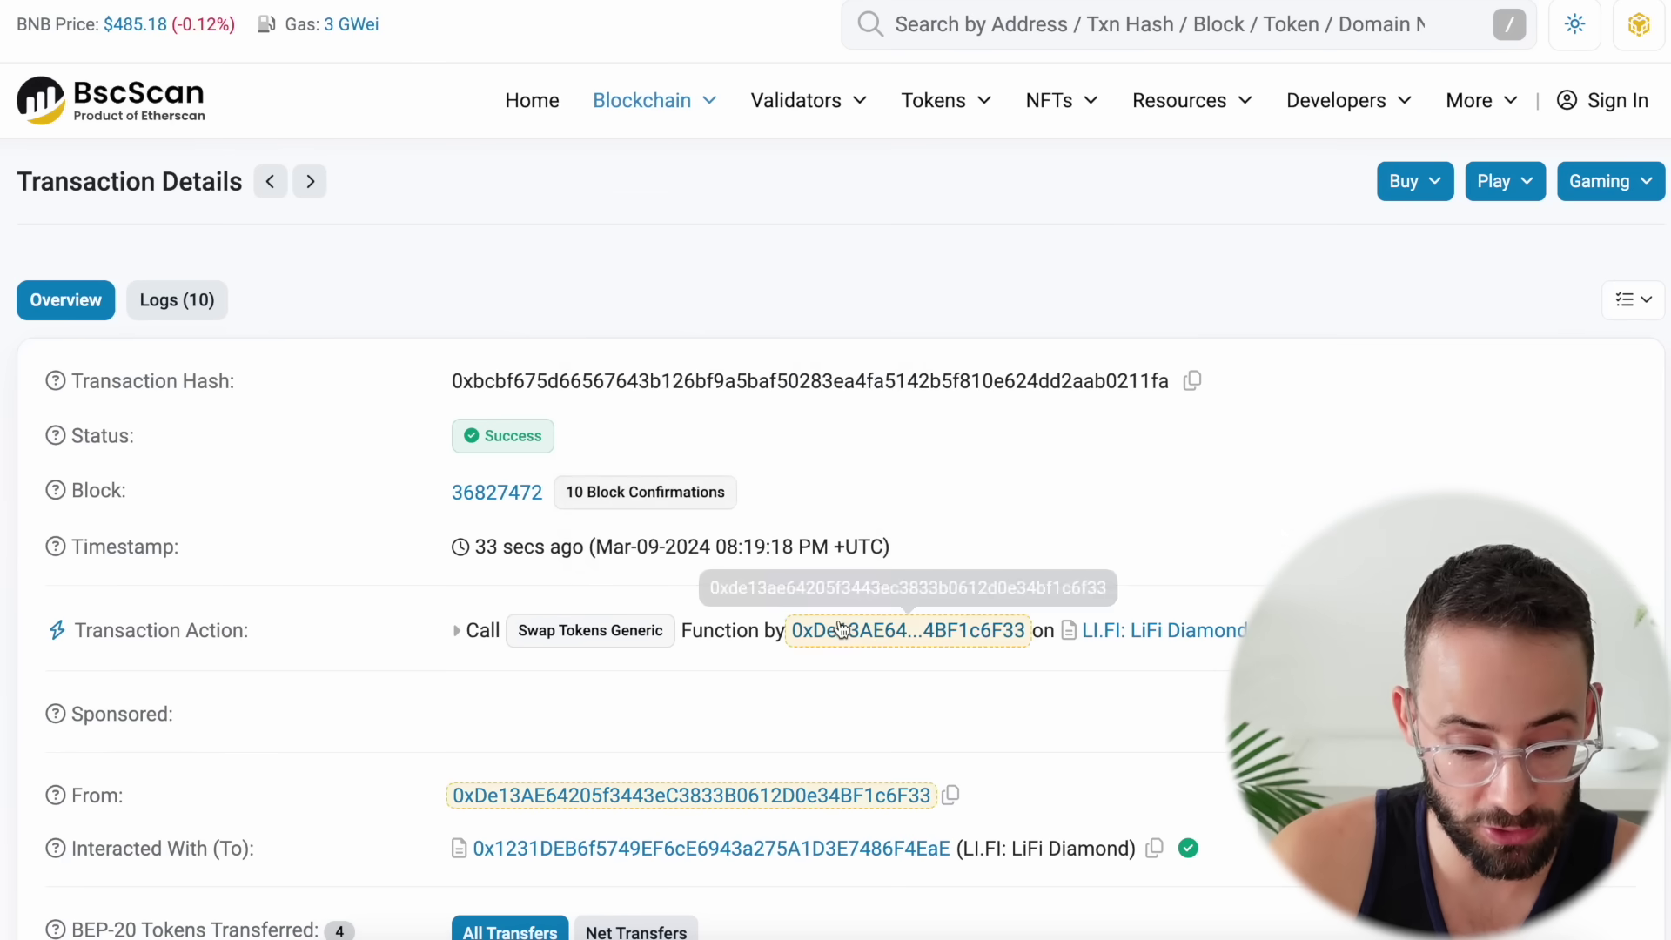
scroll(841, 628, "down", 3)
scroll(840, 628, "down", 3)
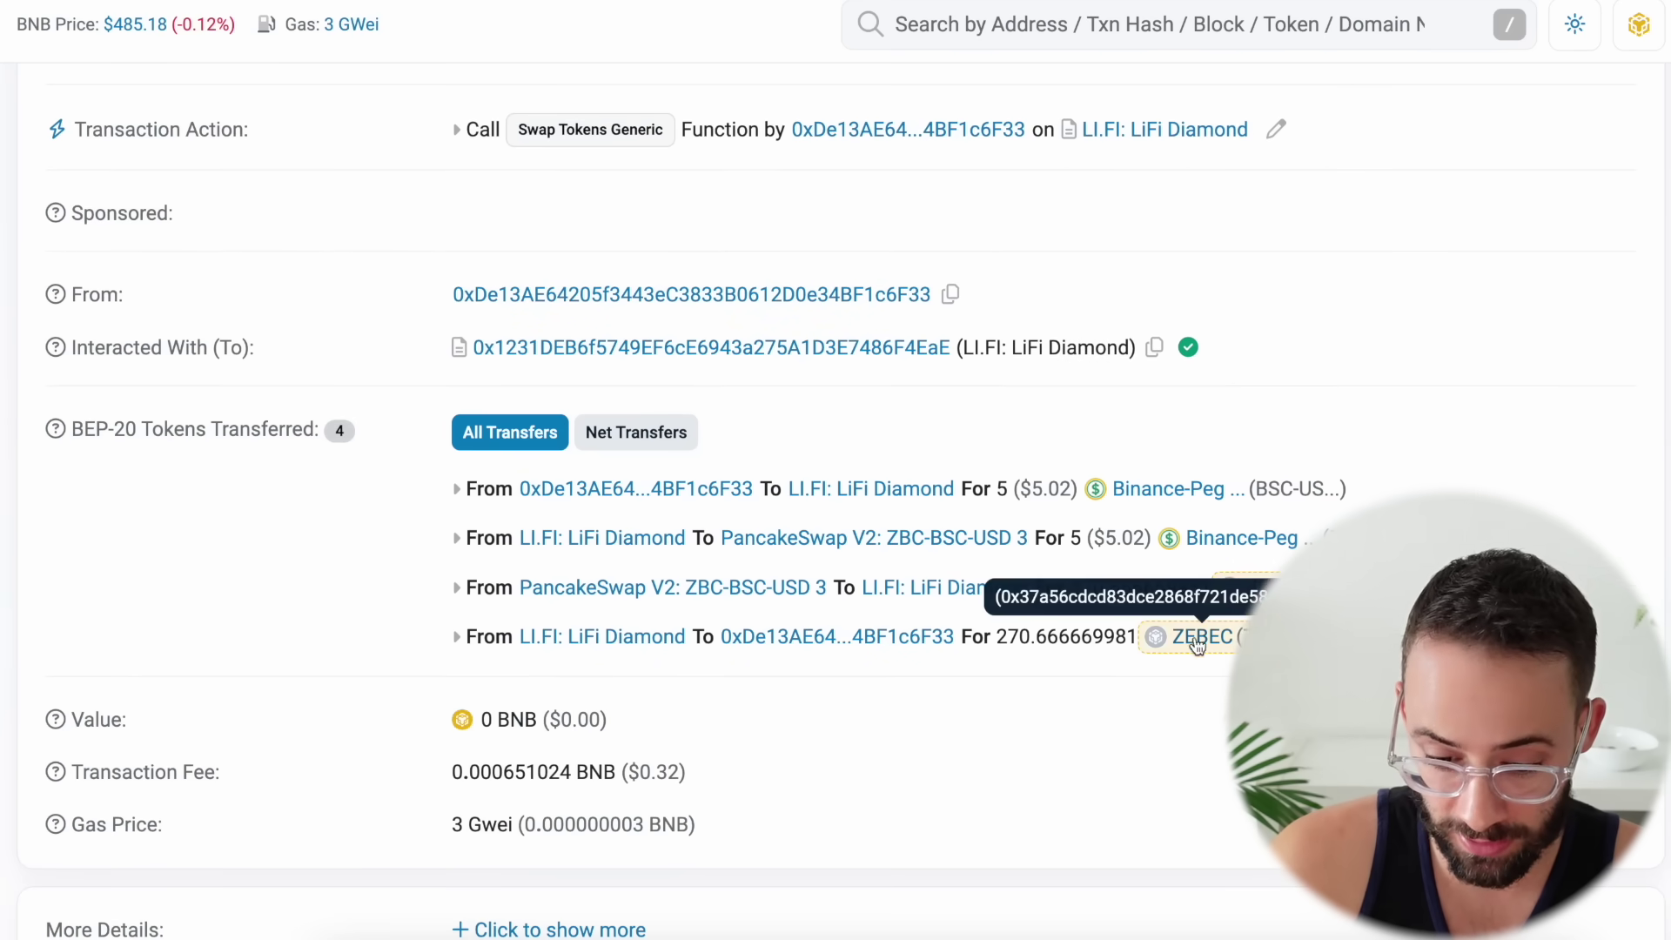
left_click(1205, 642)
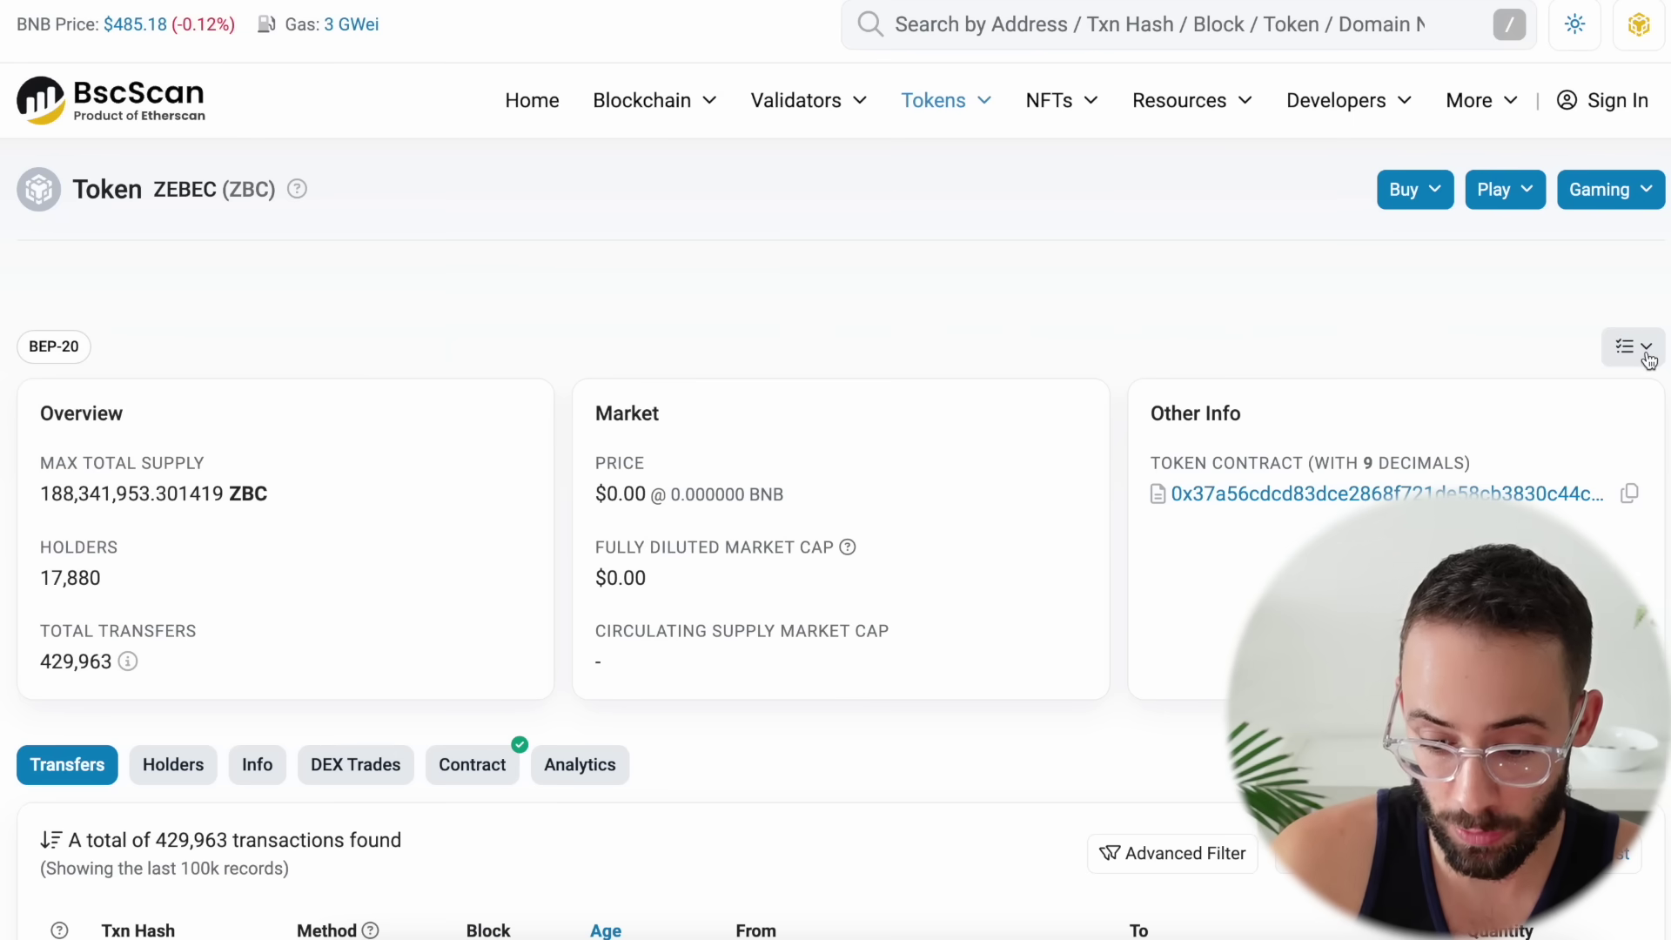
Add the ZEBEC (ZBC) token to MetaMask from its BscScan page
left_click(1634, 346)
left_click(1497, 453)
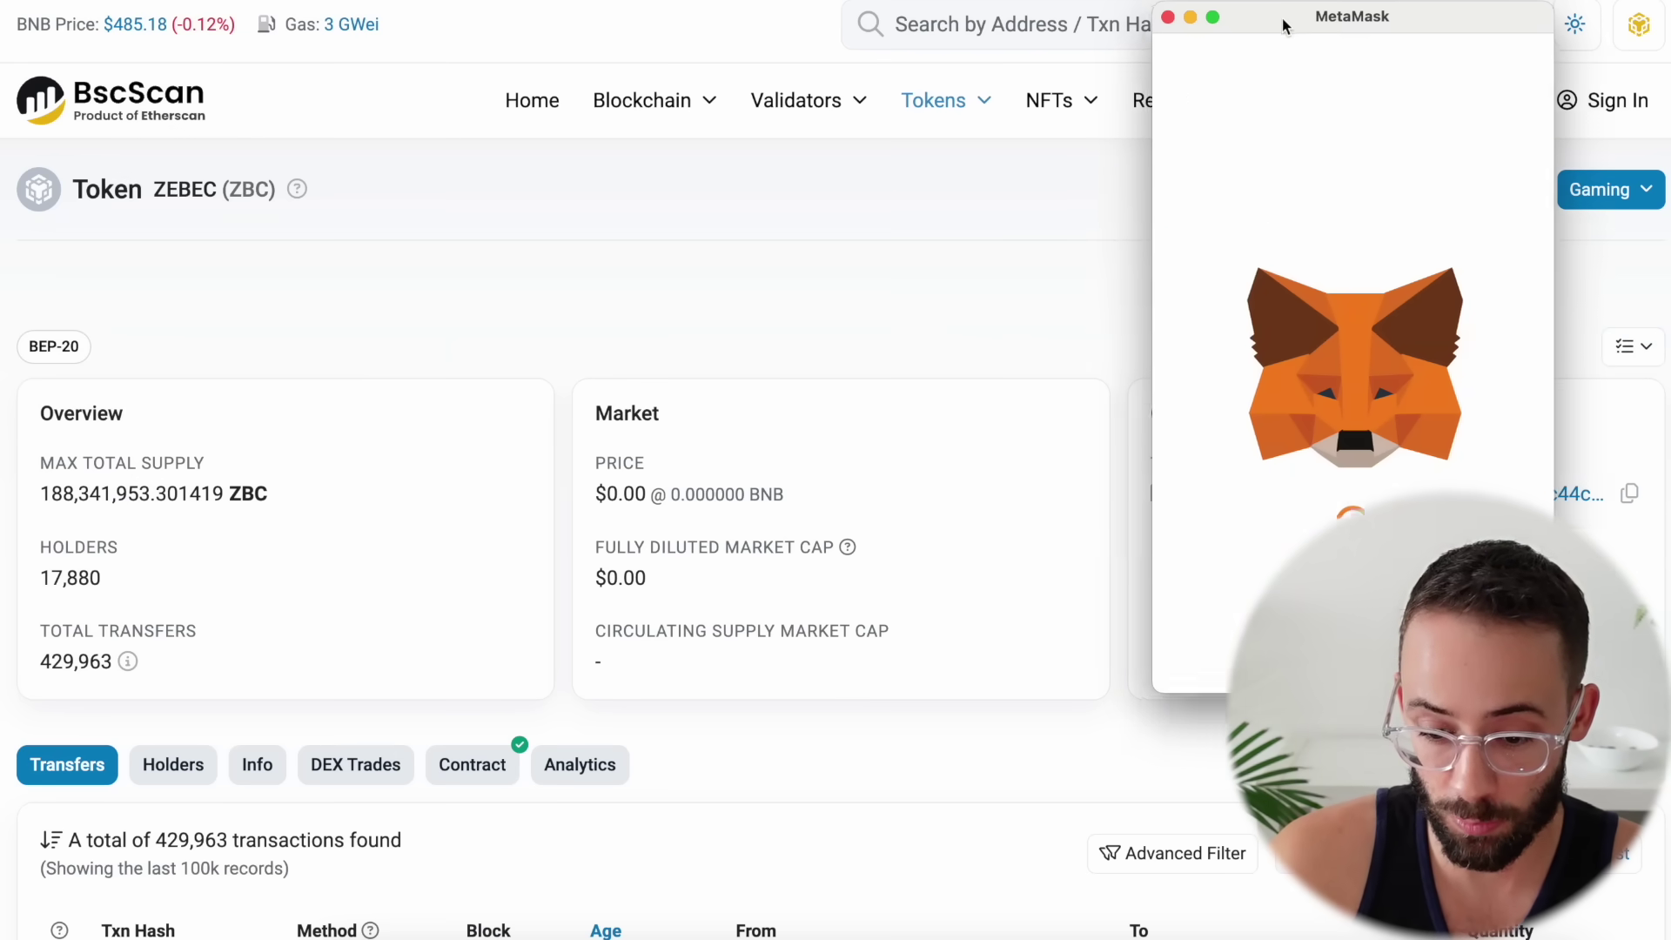
left_click(1443, 679)
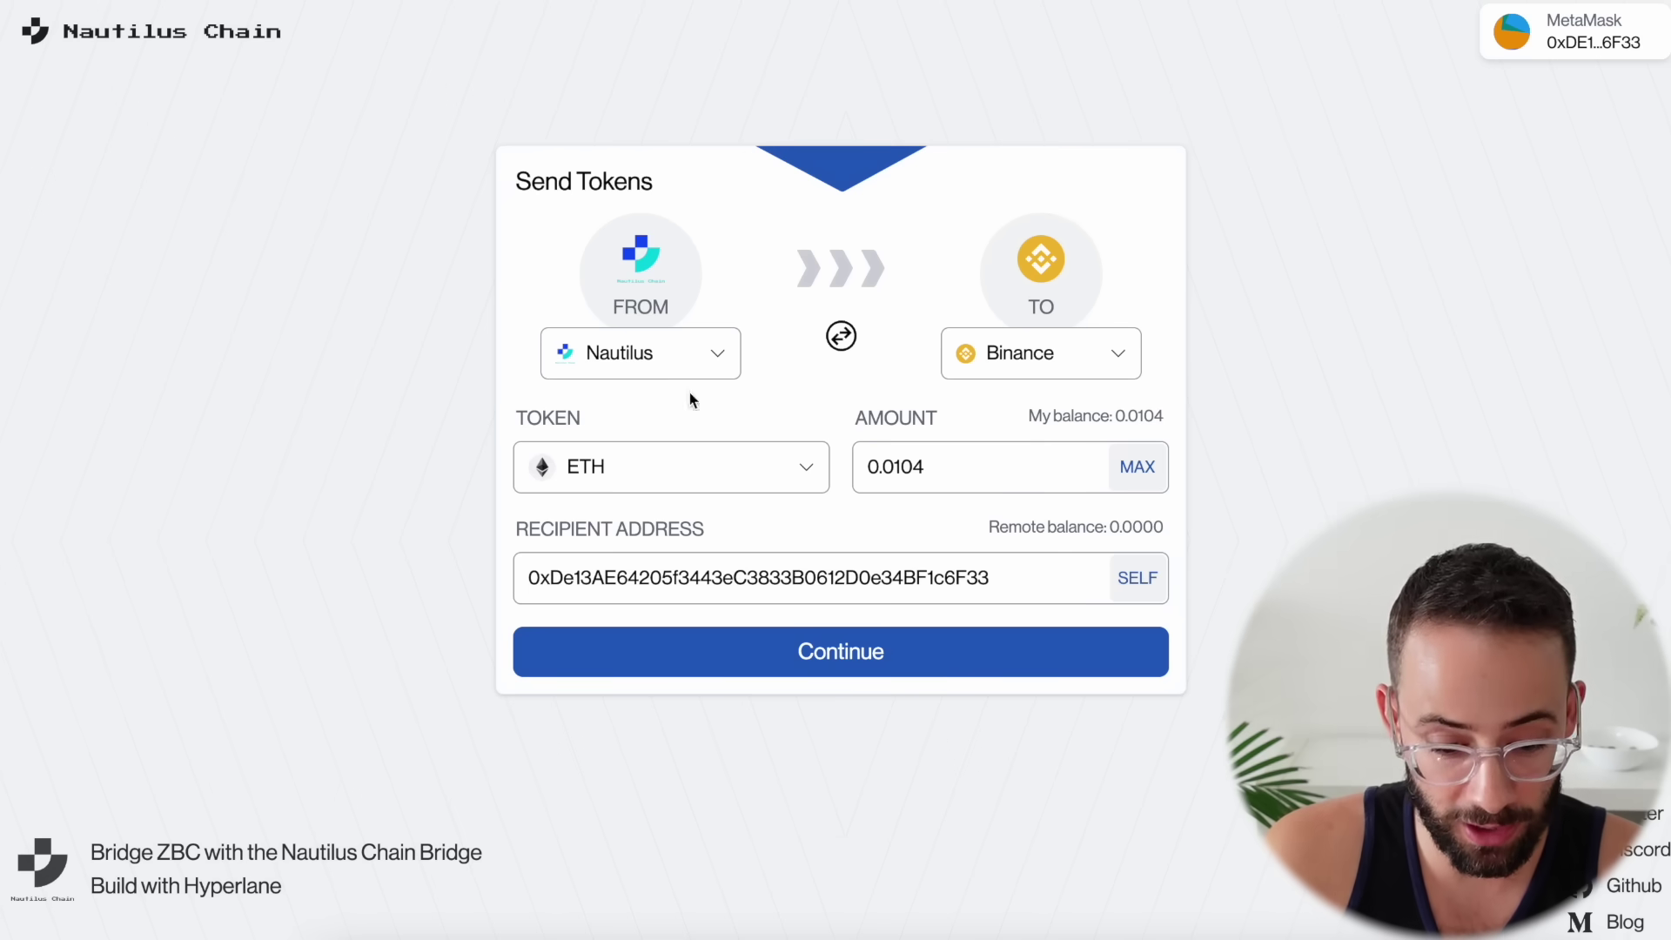
Bridge 269 ZBC from Binance to Nautilus to the connected wallet's own address, approving the ZBC spending cap and transfer in MetaMask
left_click(841, 336)
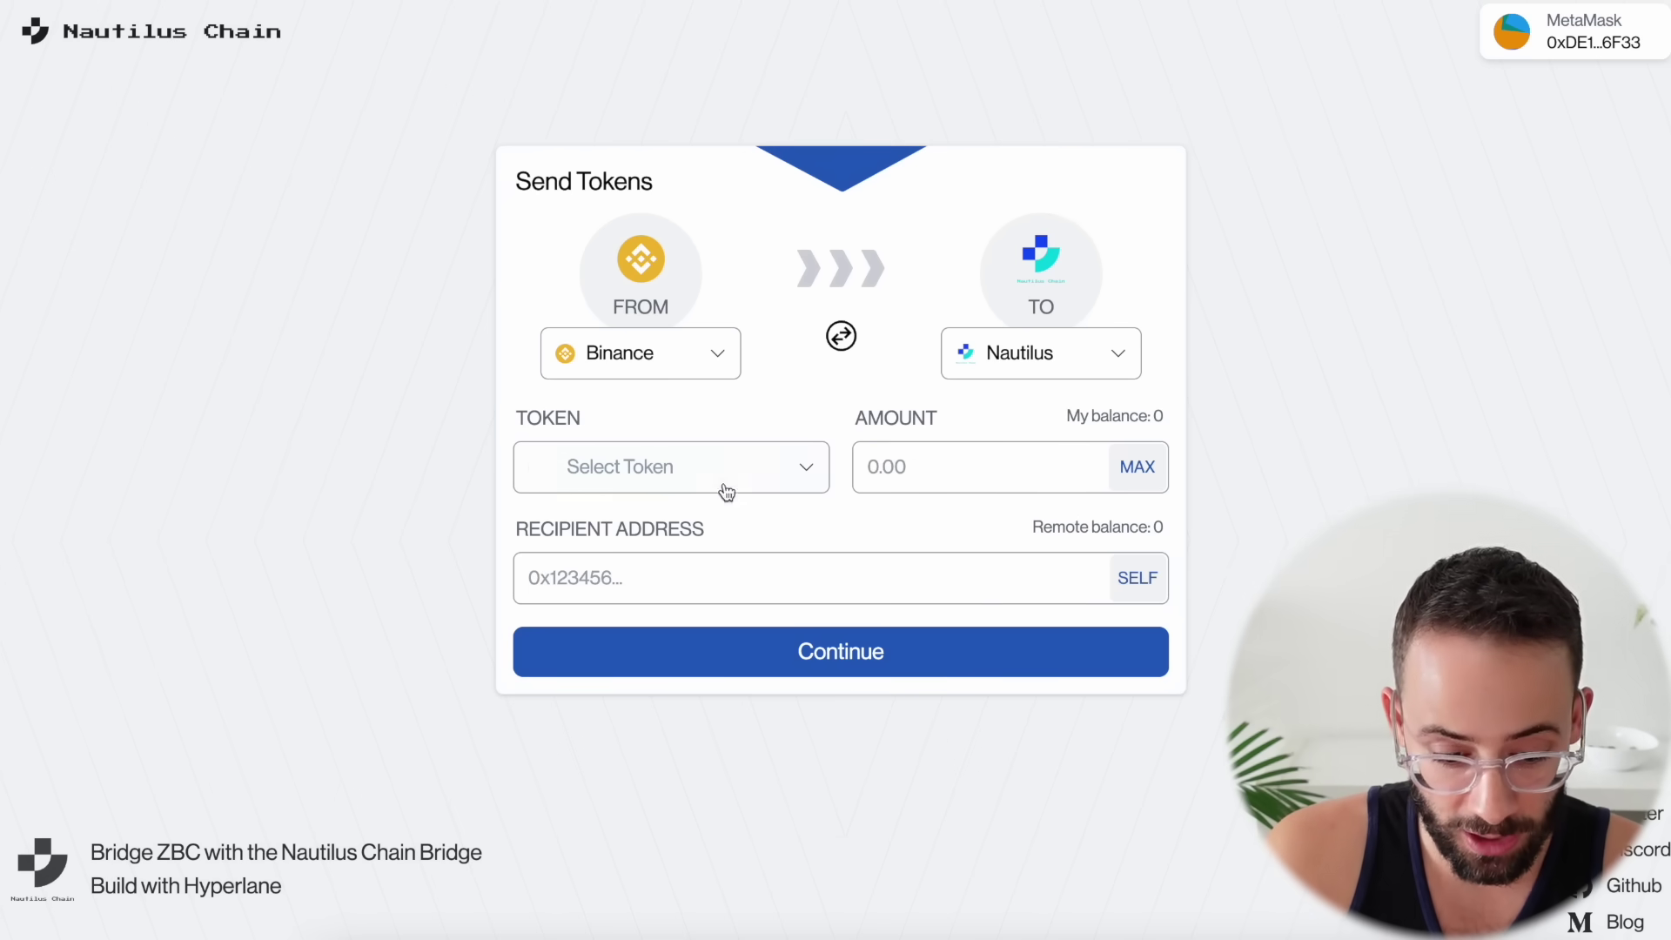
left_click(730, 448)
left_click(627, 328)
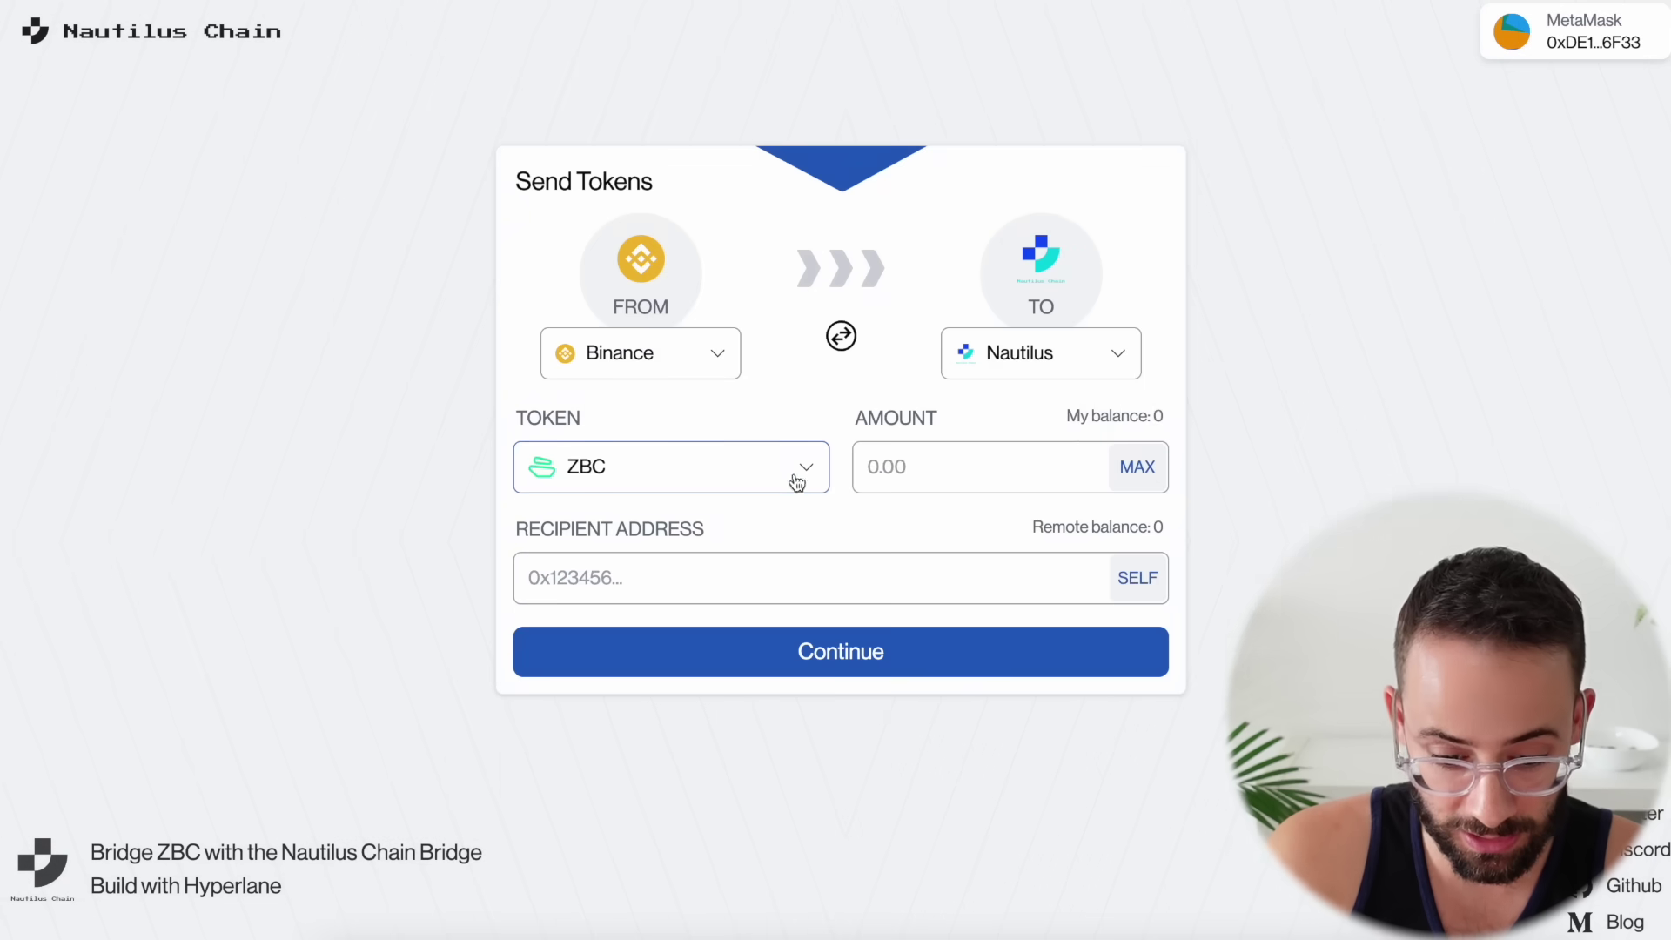
left_click(1138, 467)
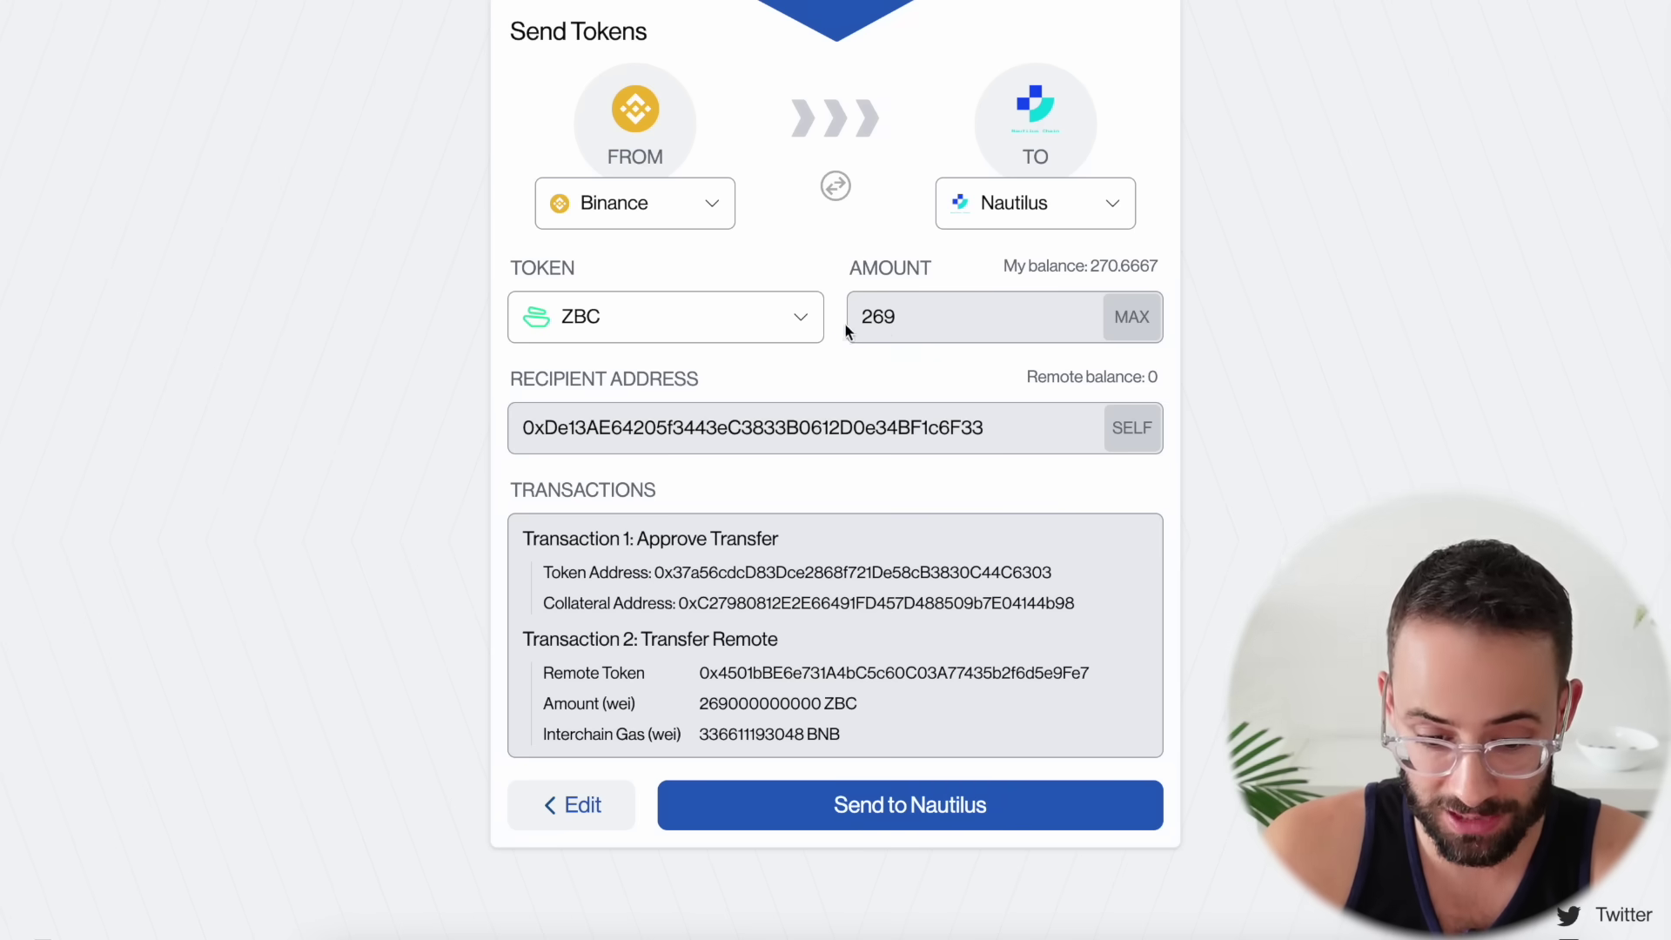
left_click(819, 805)
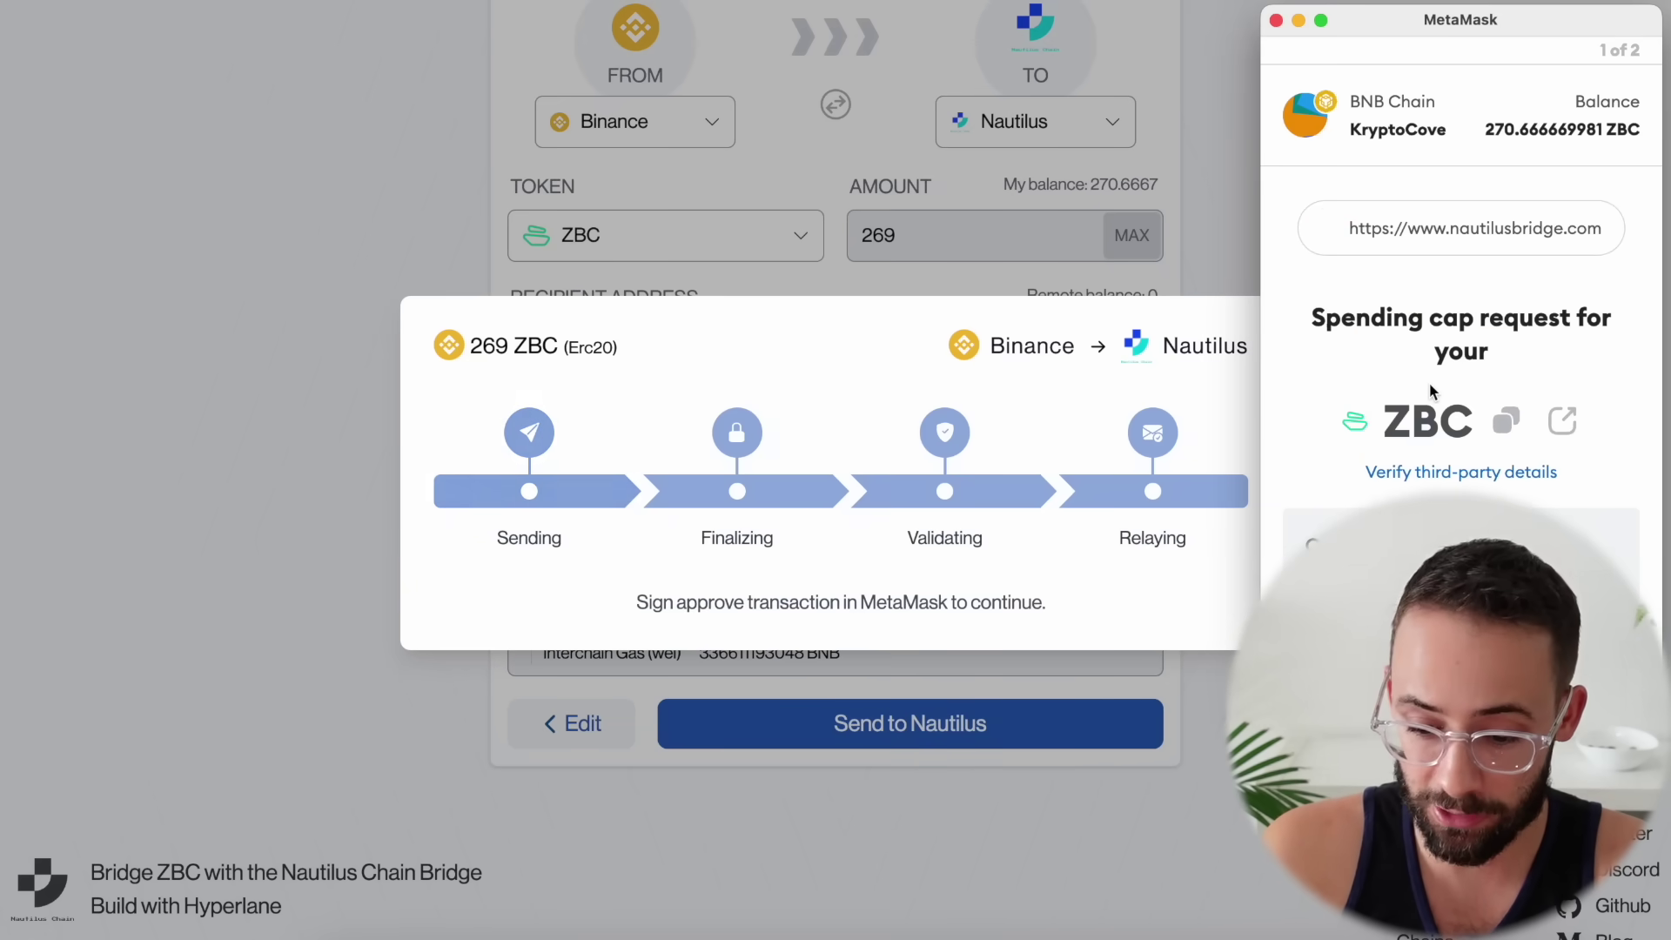
scroll(1429, 383, "down", 5)
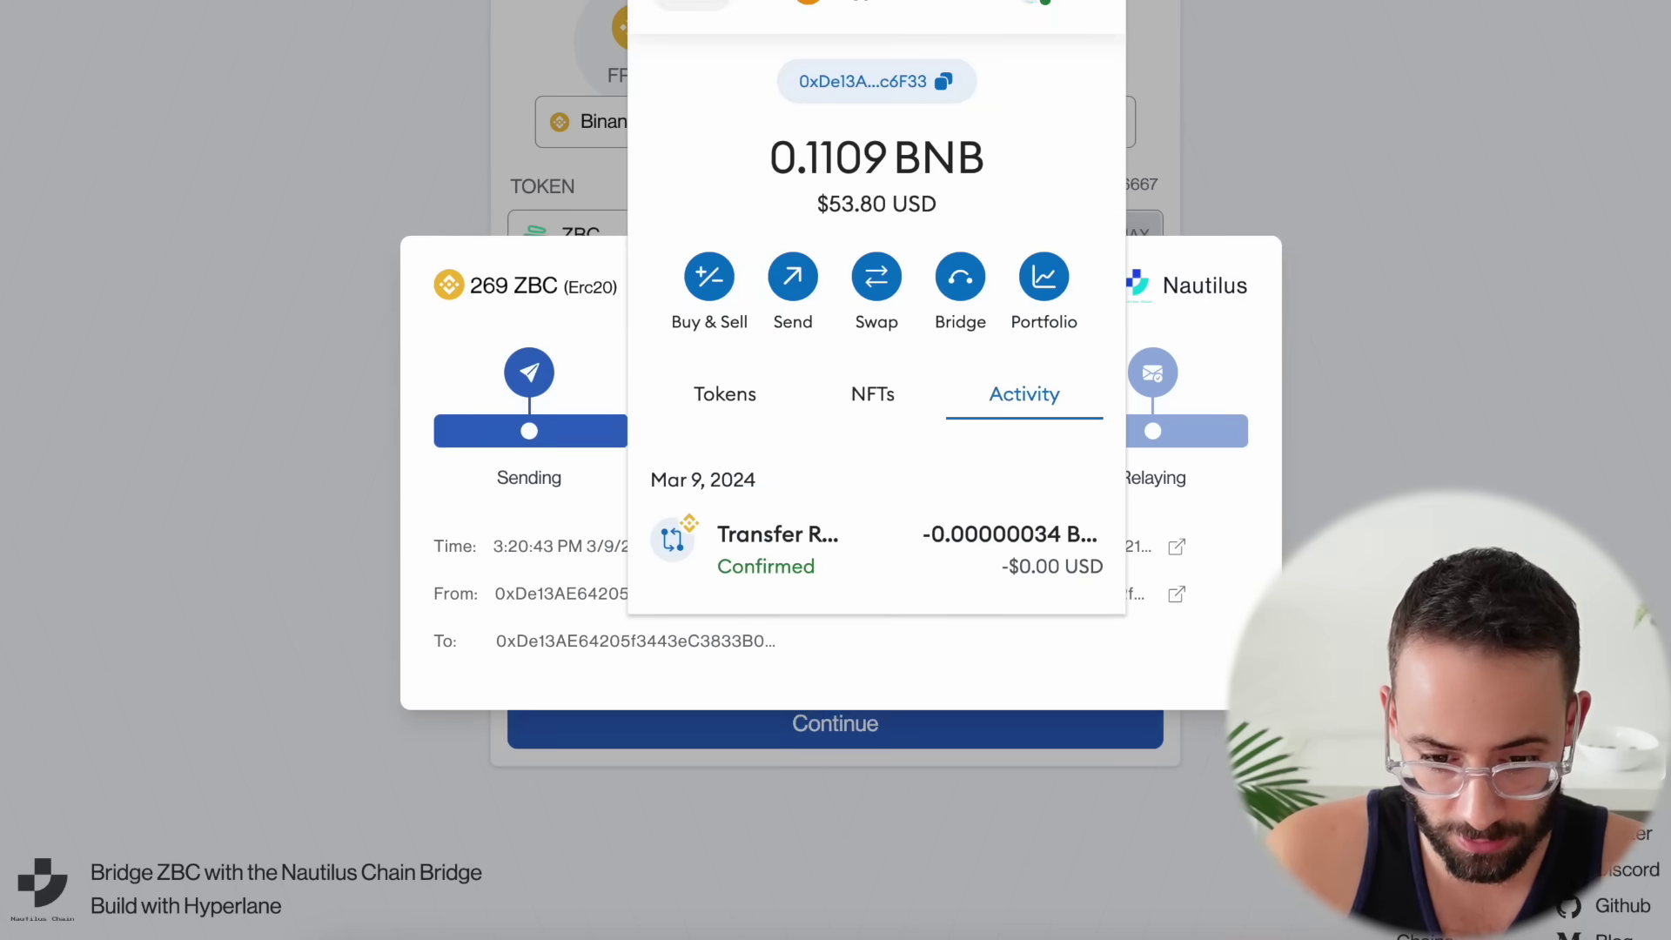
left_click(1393, 399)
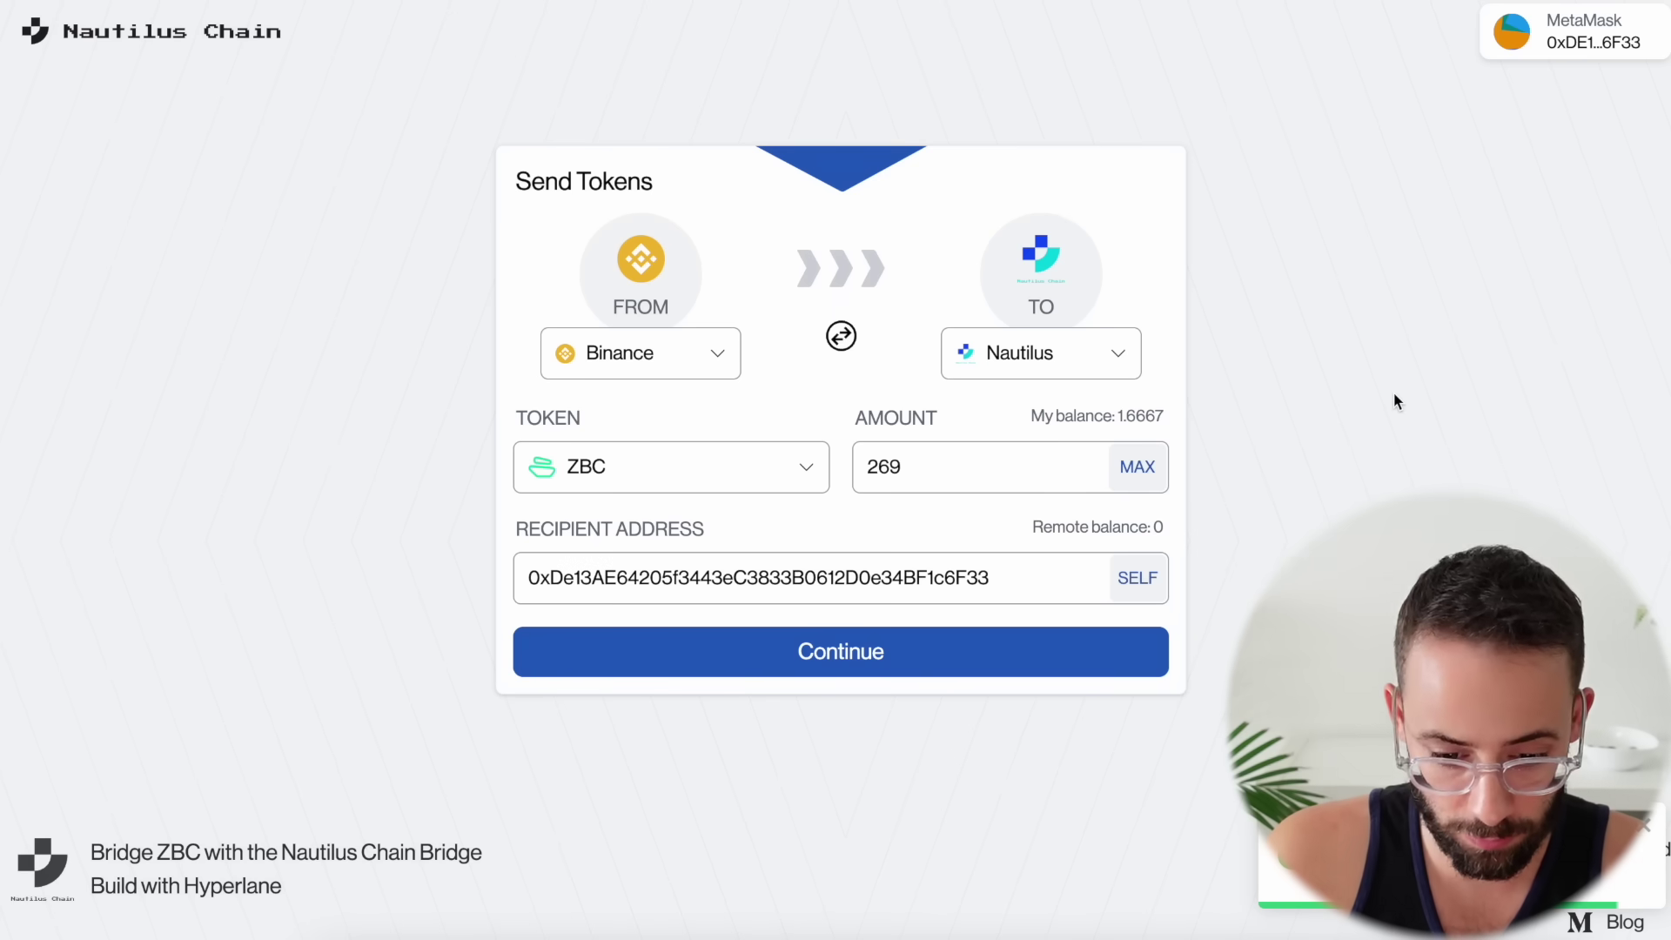
Reverse the bridge direction to Nautilus to Binance and fill in the maximum 0.0104 ETH as the transfer
left_click(841, 337)
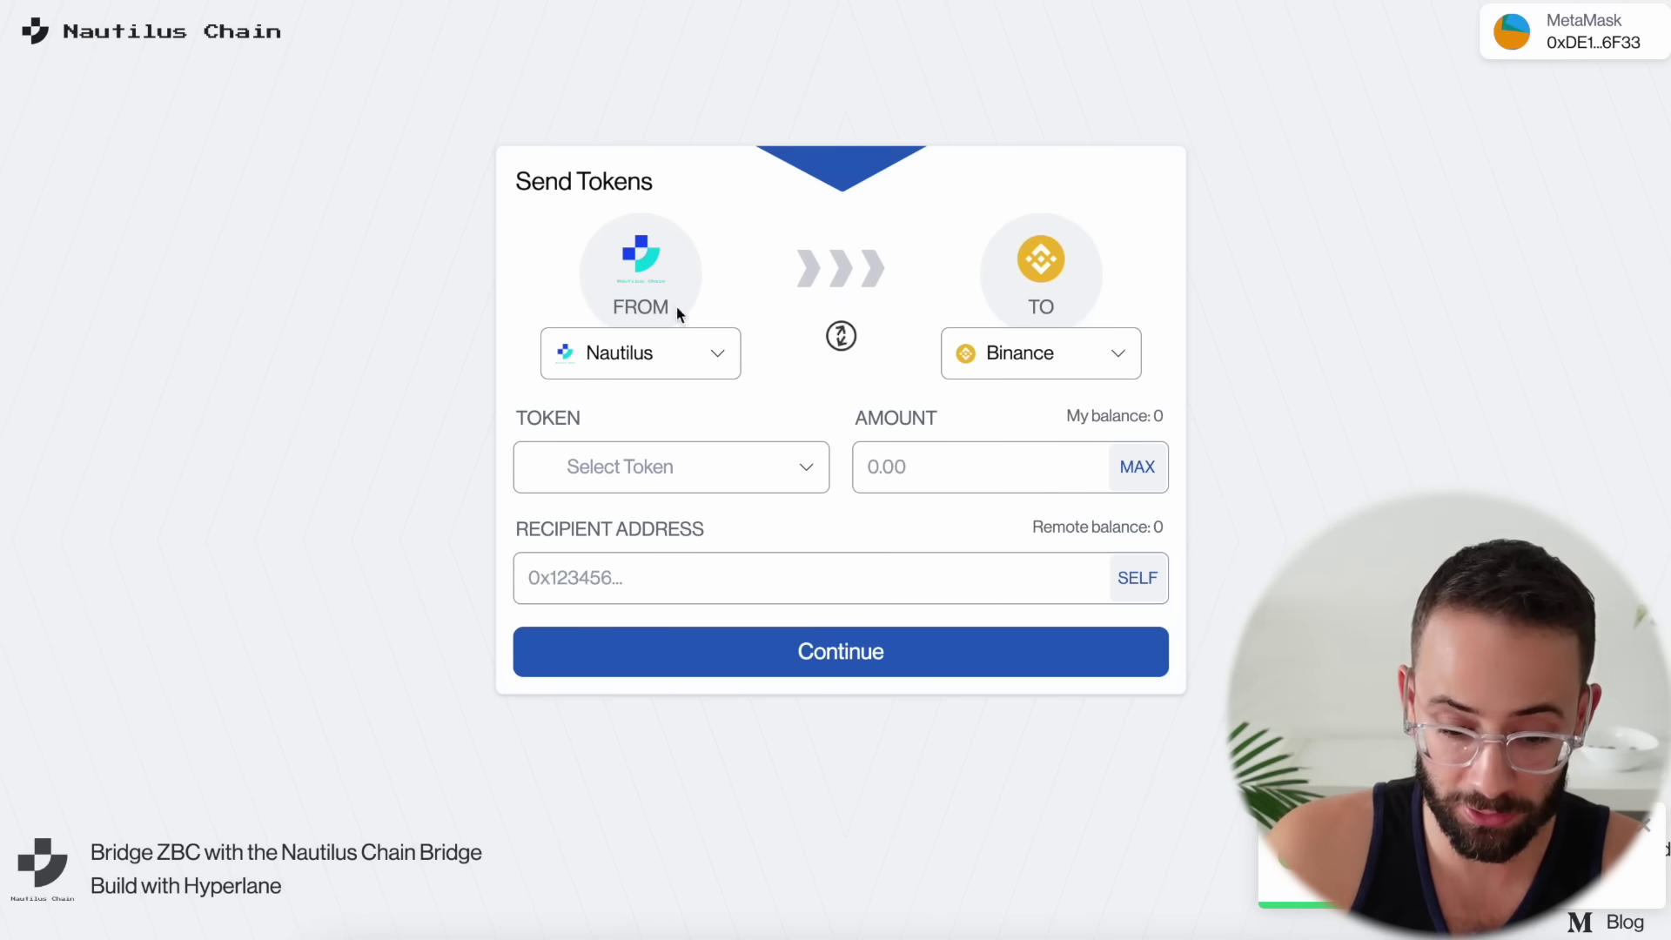
left_click(754, 463)
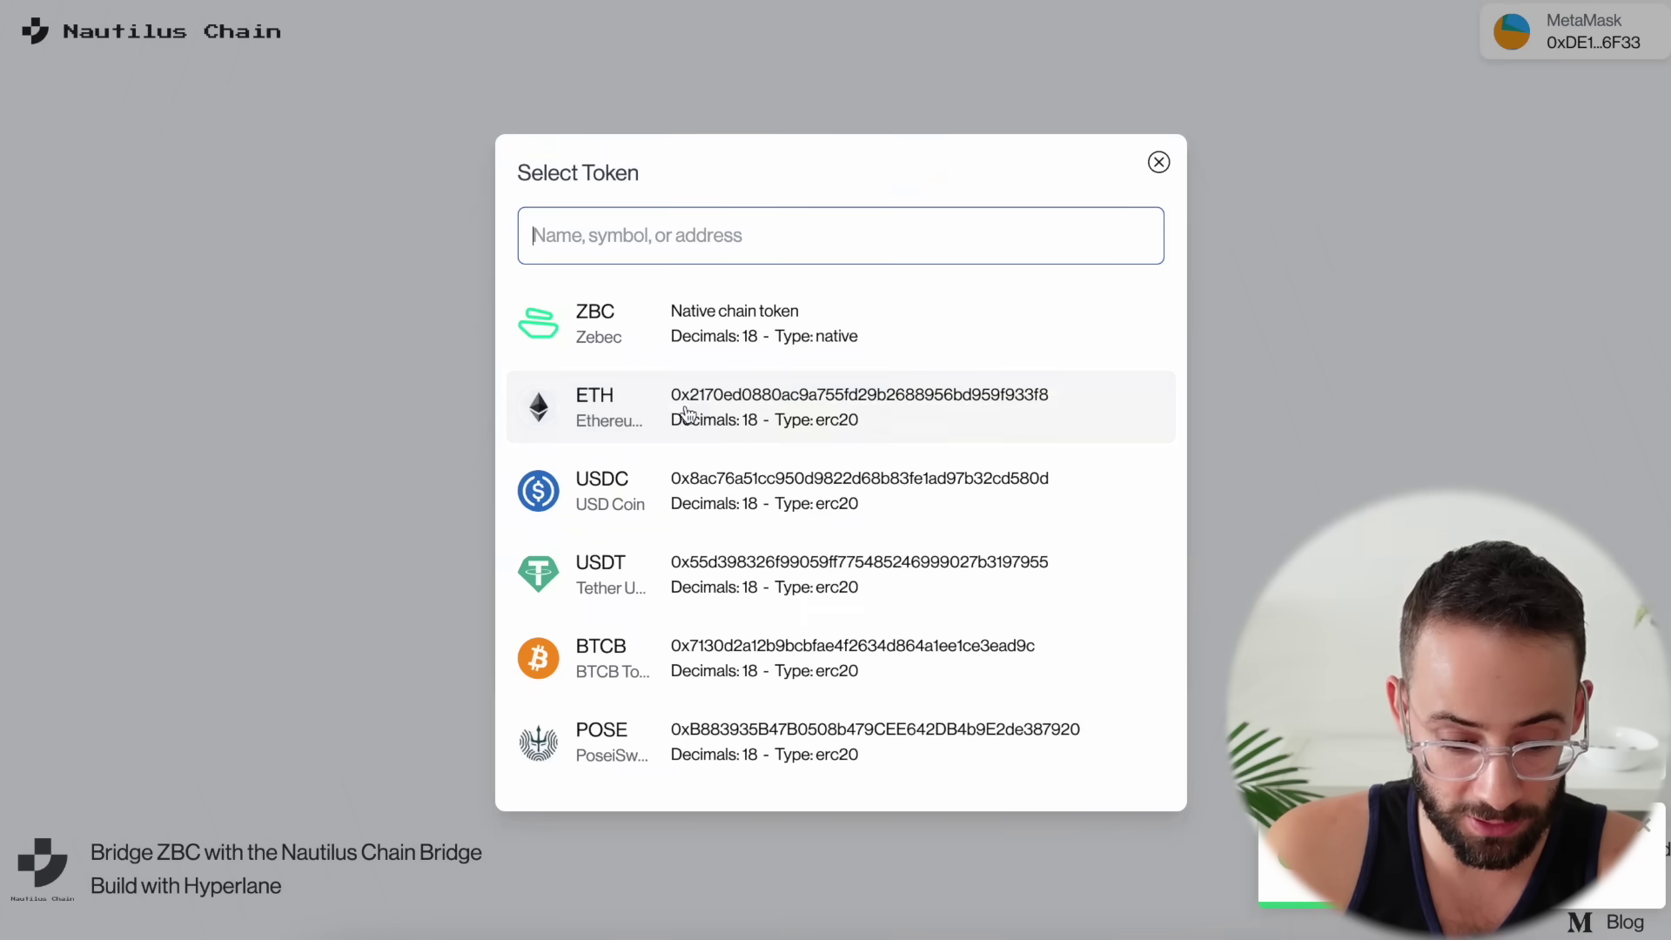
left_click(935, 435)
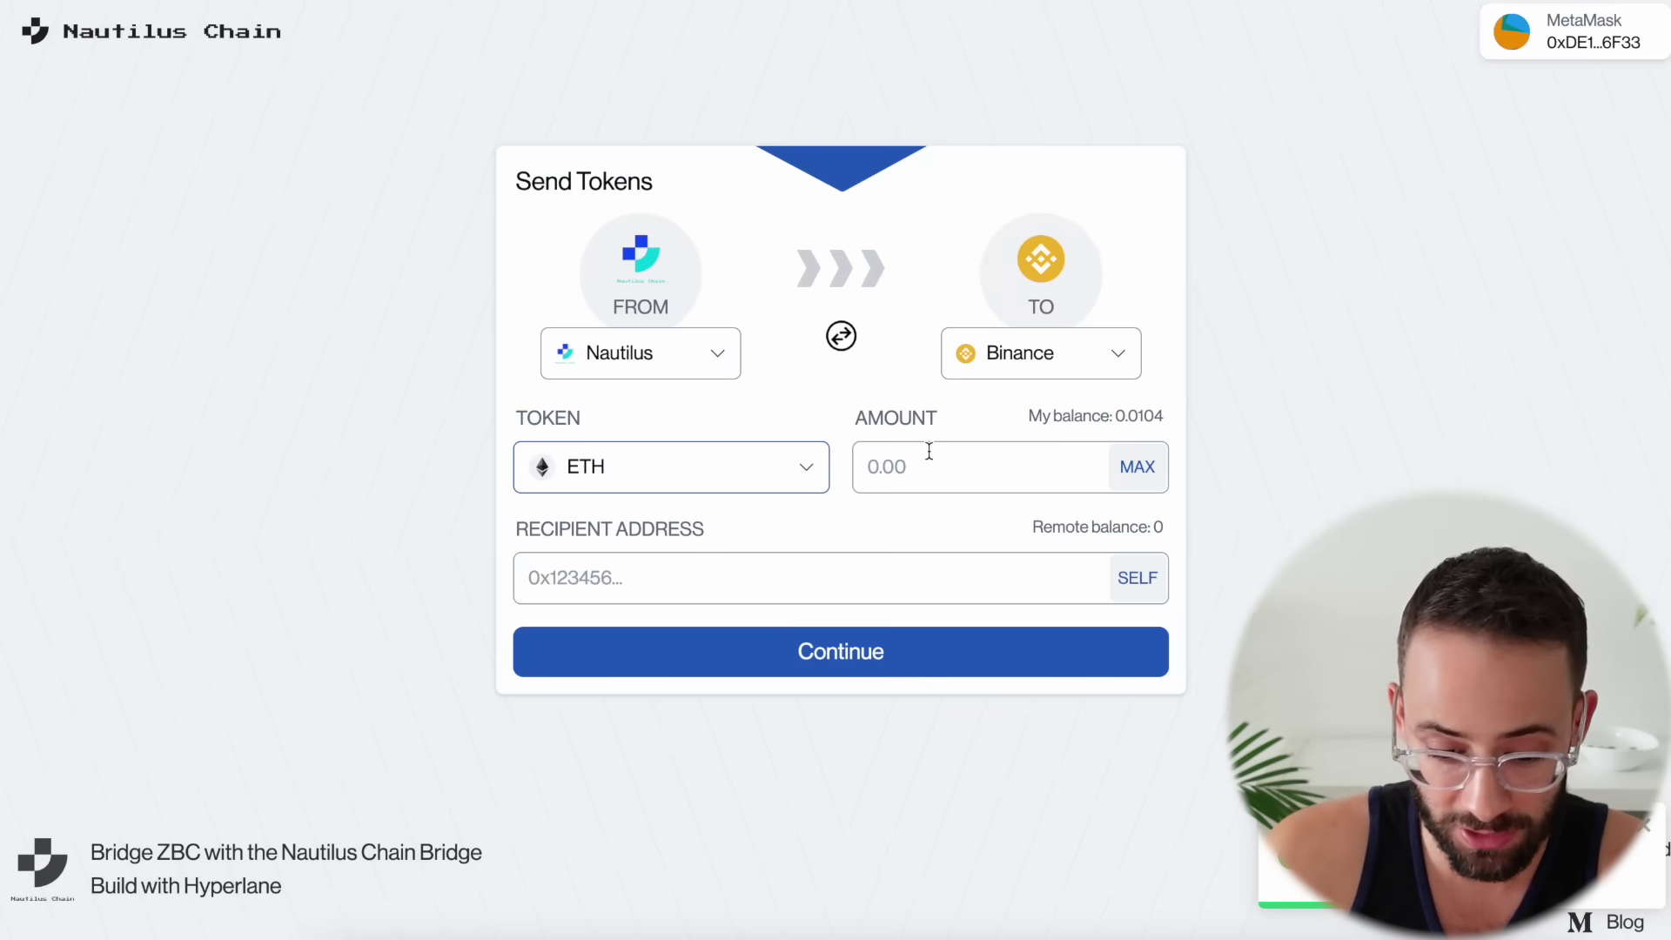
left_click(1140, 470)
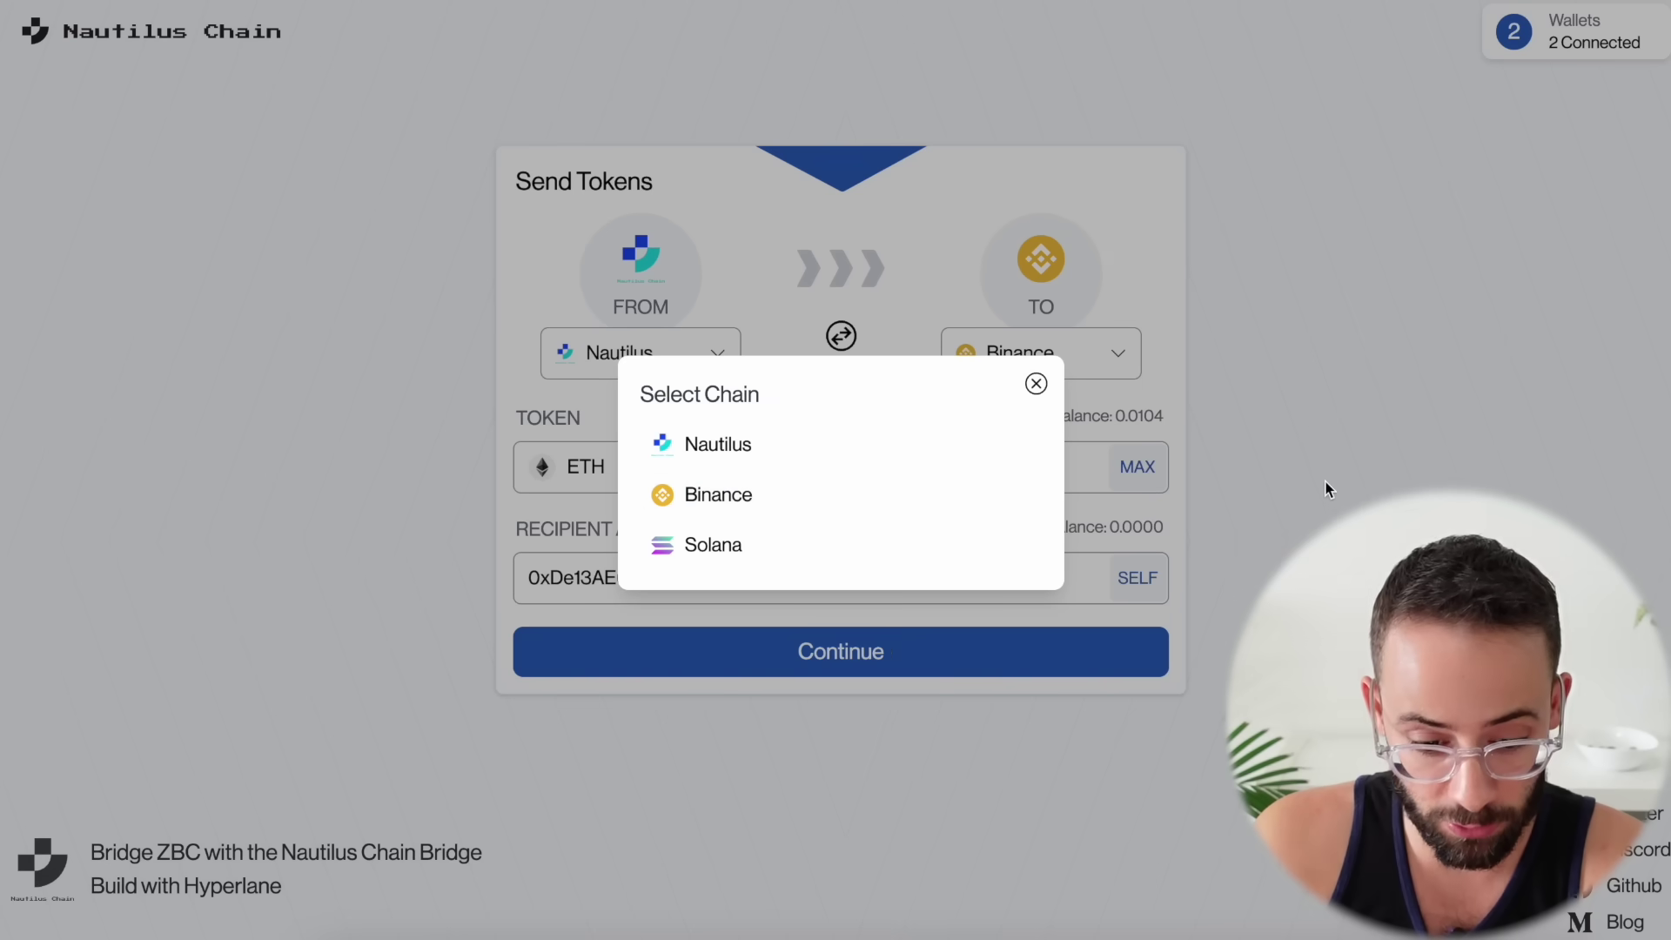
Check which tokens can be bridged between Nautilus and Solana, and restore Nautilus to Binance as the route
left_click(1324, 485)
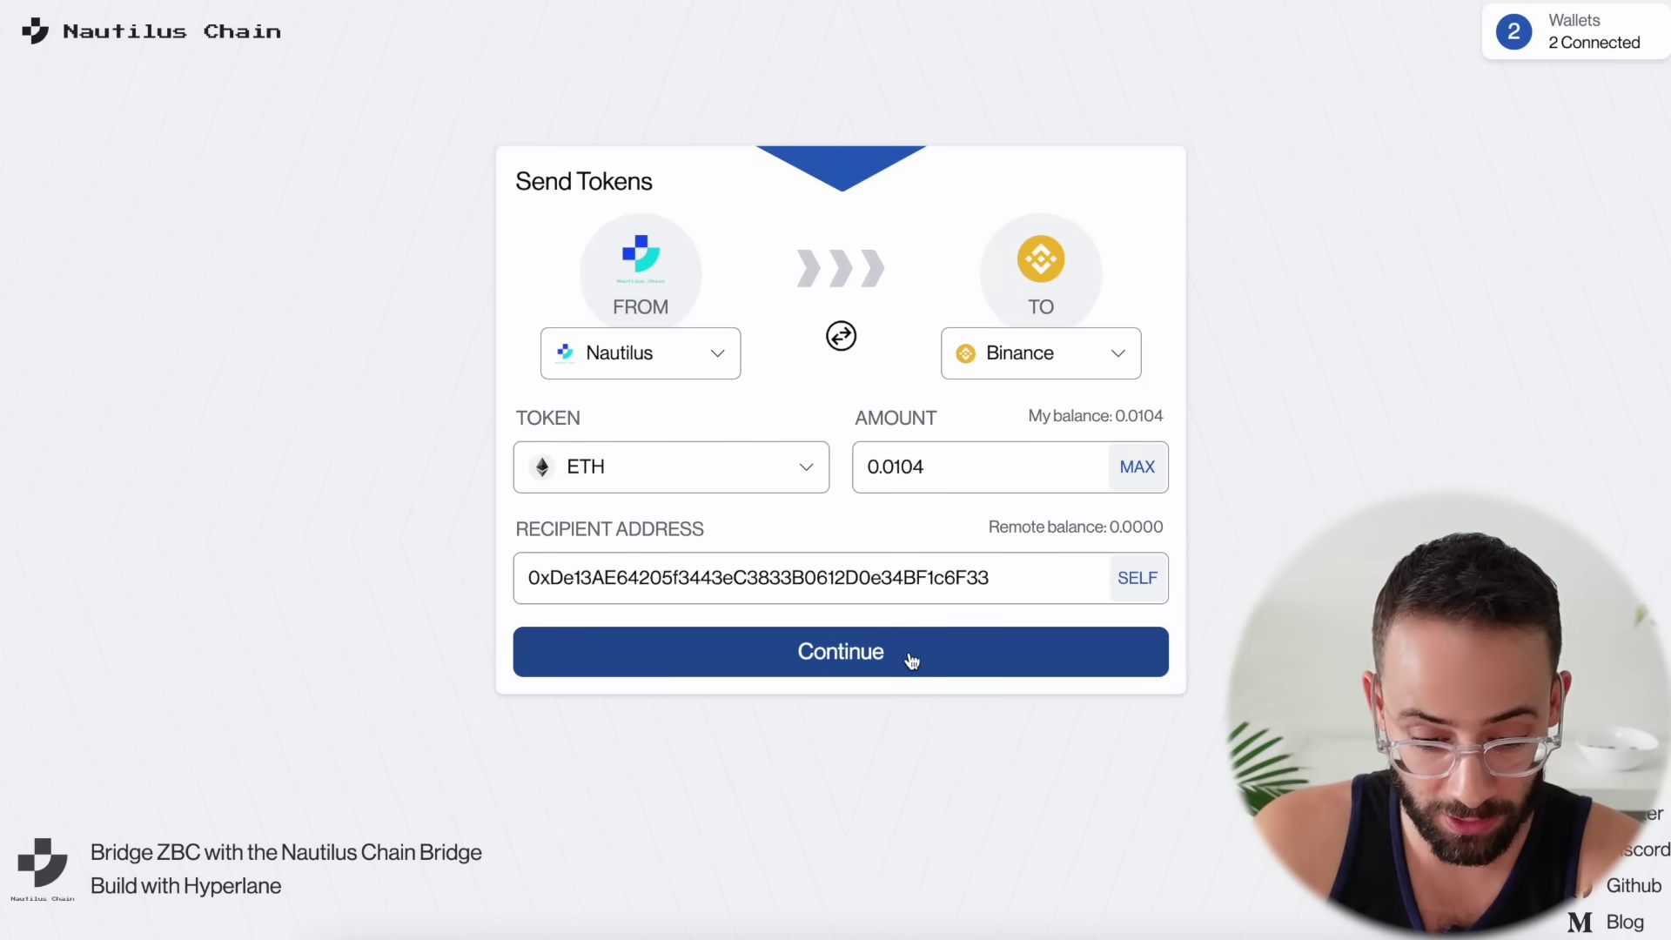
left_click(1055, 353)
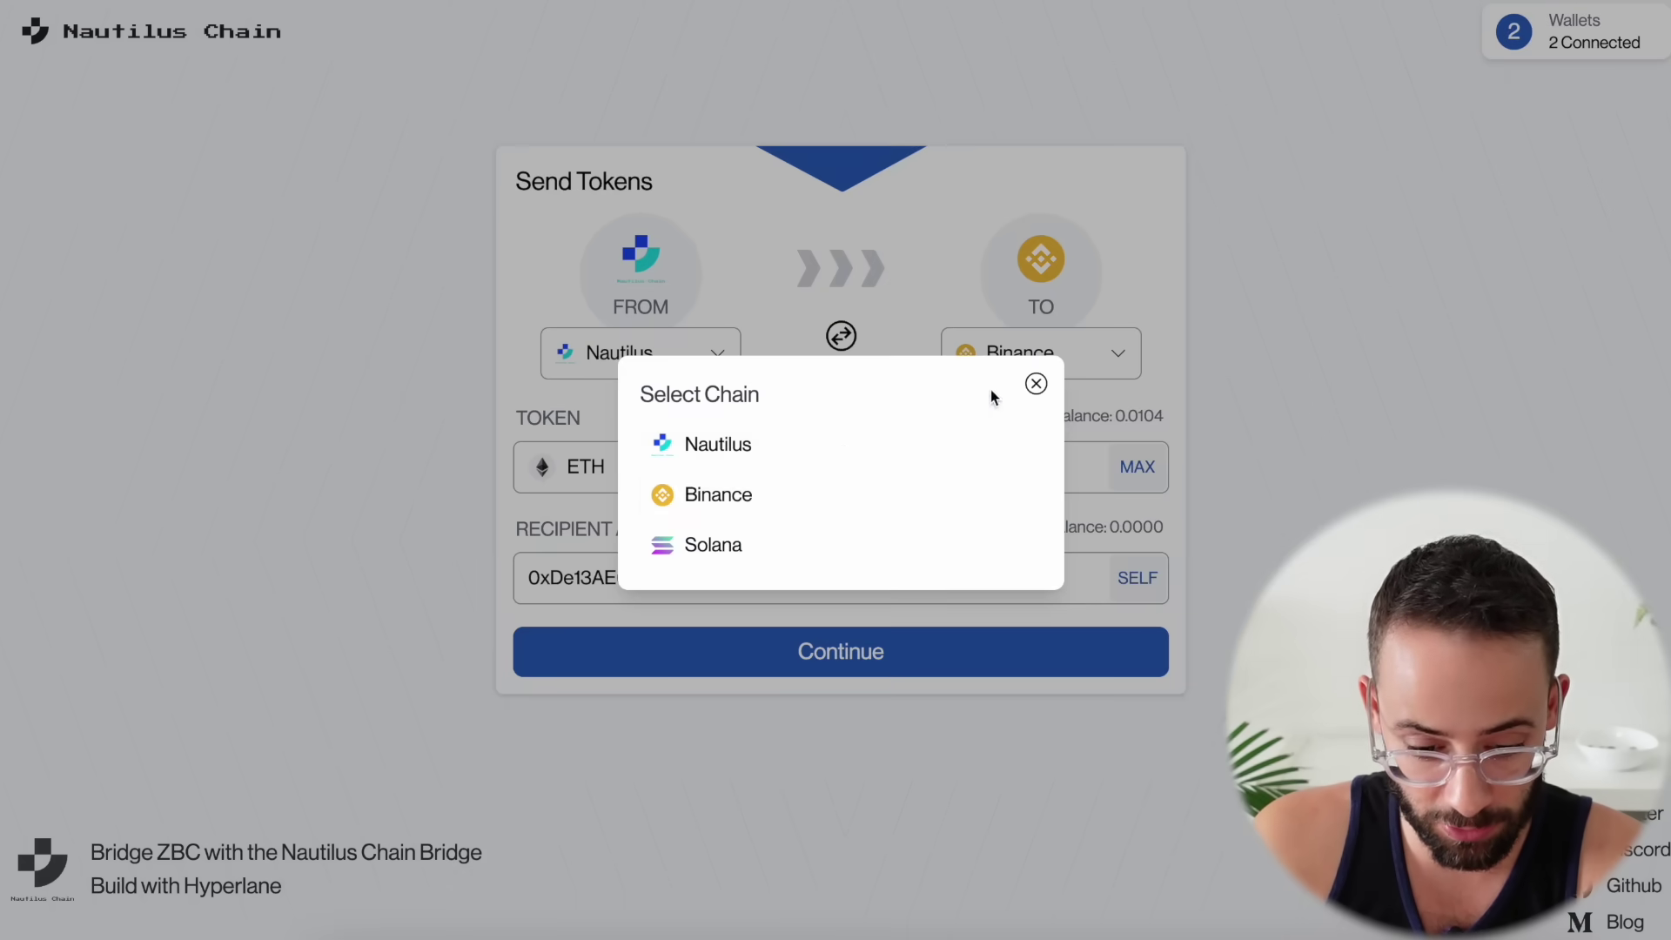
left_click(735, 556)
left_click(737, 476)
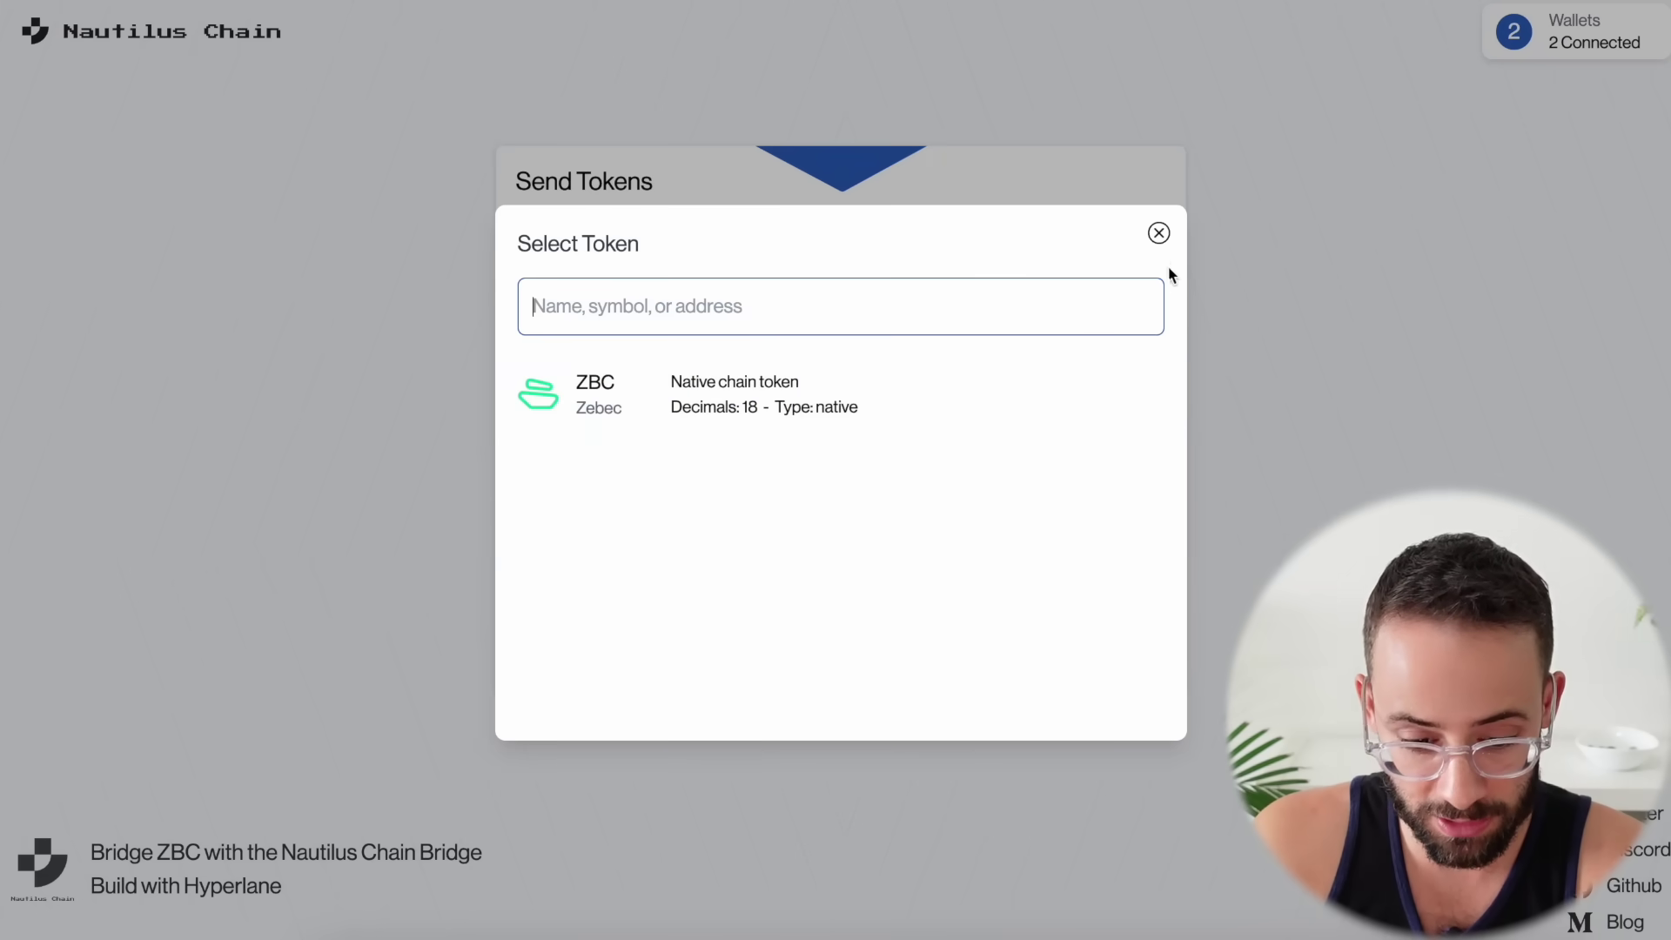
left_click(1162, 241)
left_click(710, 369)
left_click(1028, 375)
left_click(1027, 372)
left_click(675, 490)
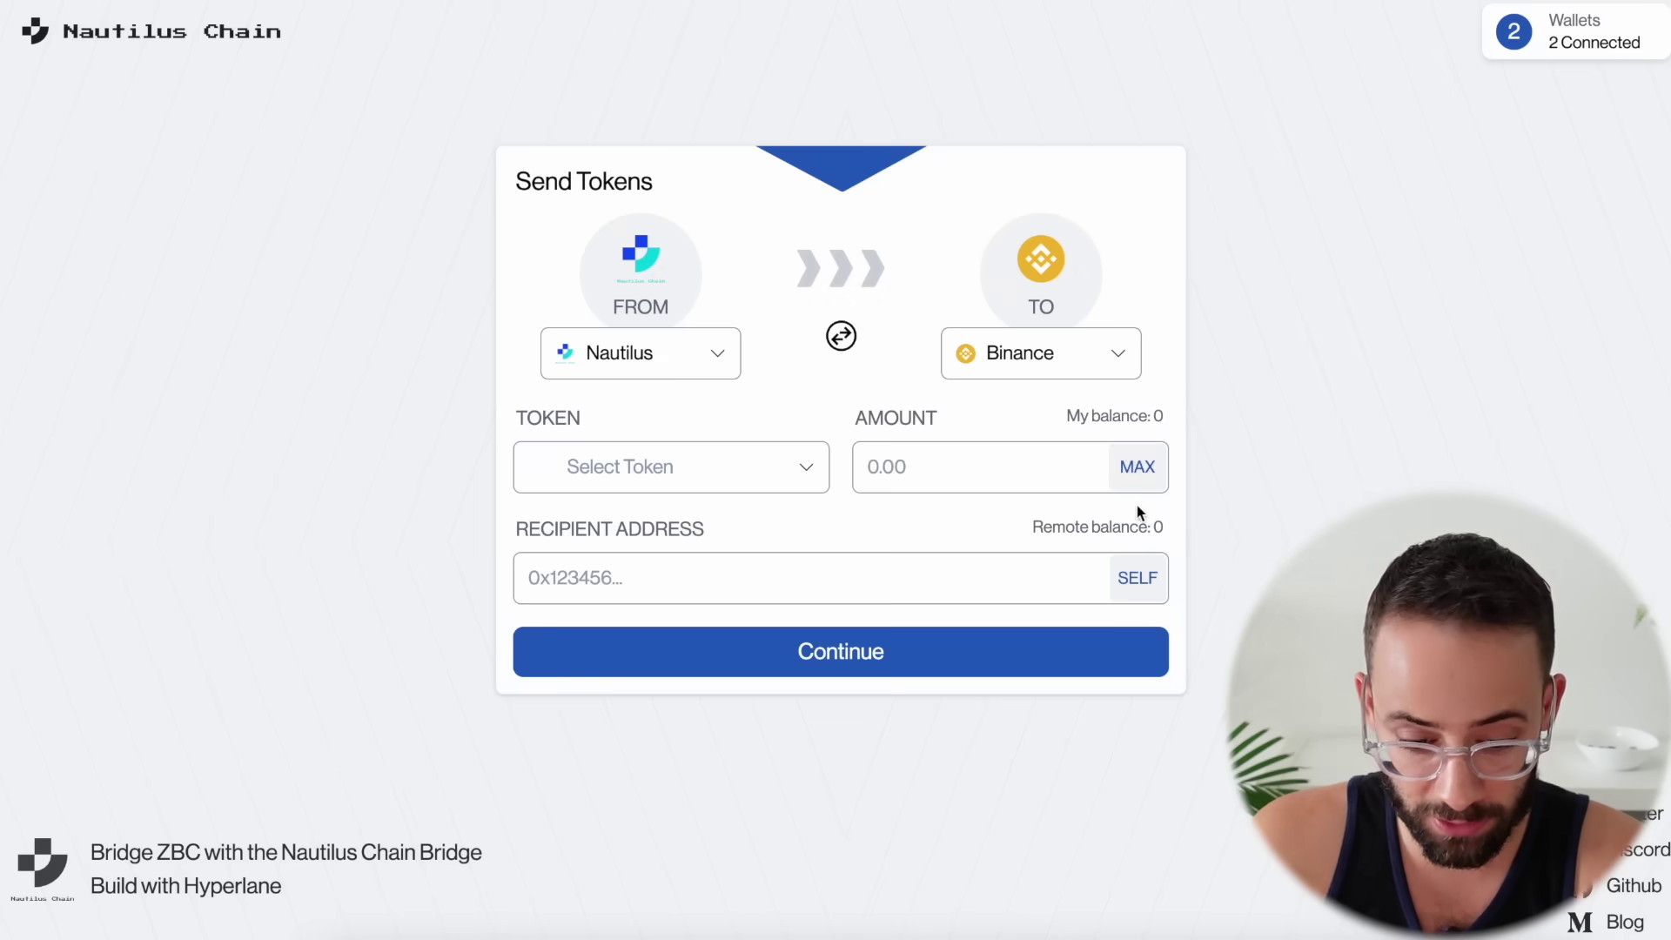
Send 0.0104 ETH from Nautilus to Binance to the wallet's own address, switching MetaMask to Nautilus Mainnet and reviewing the transfer request
left_click(769, 471)
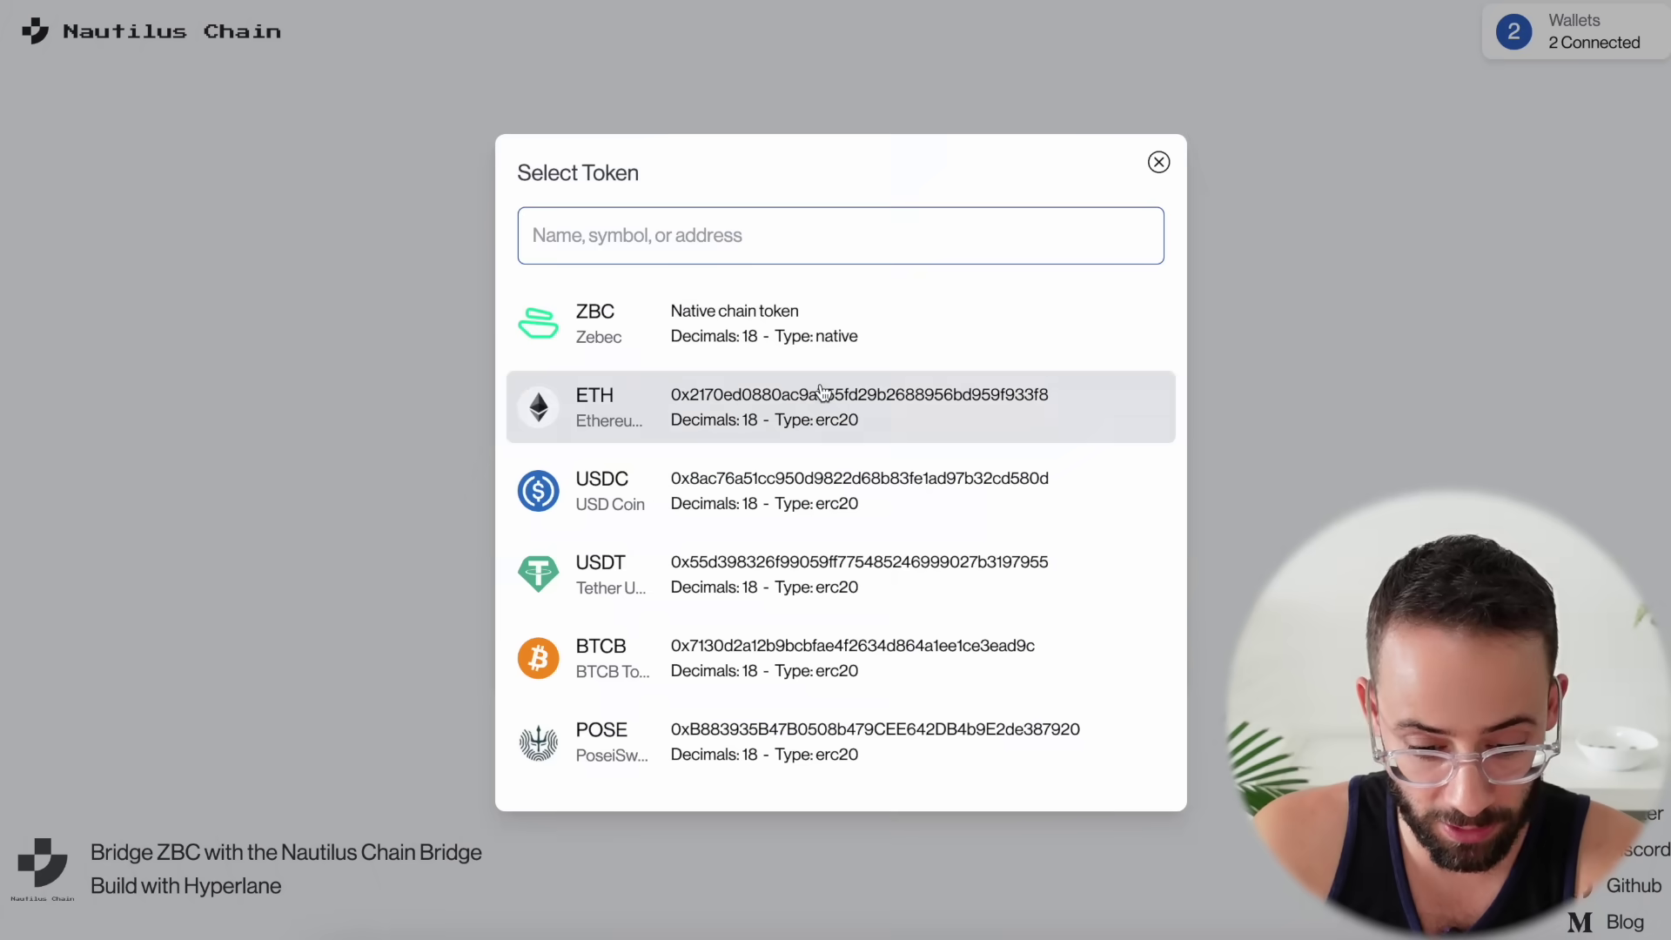
left_click(862, 301)
left_click(1135, 466)
left_click(1136, 578)
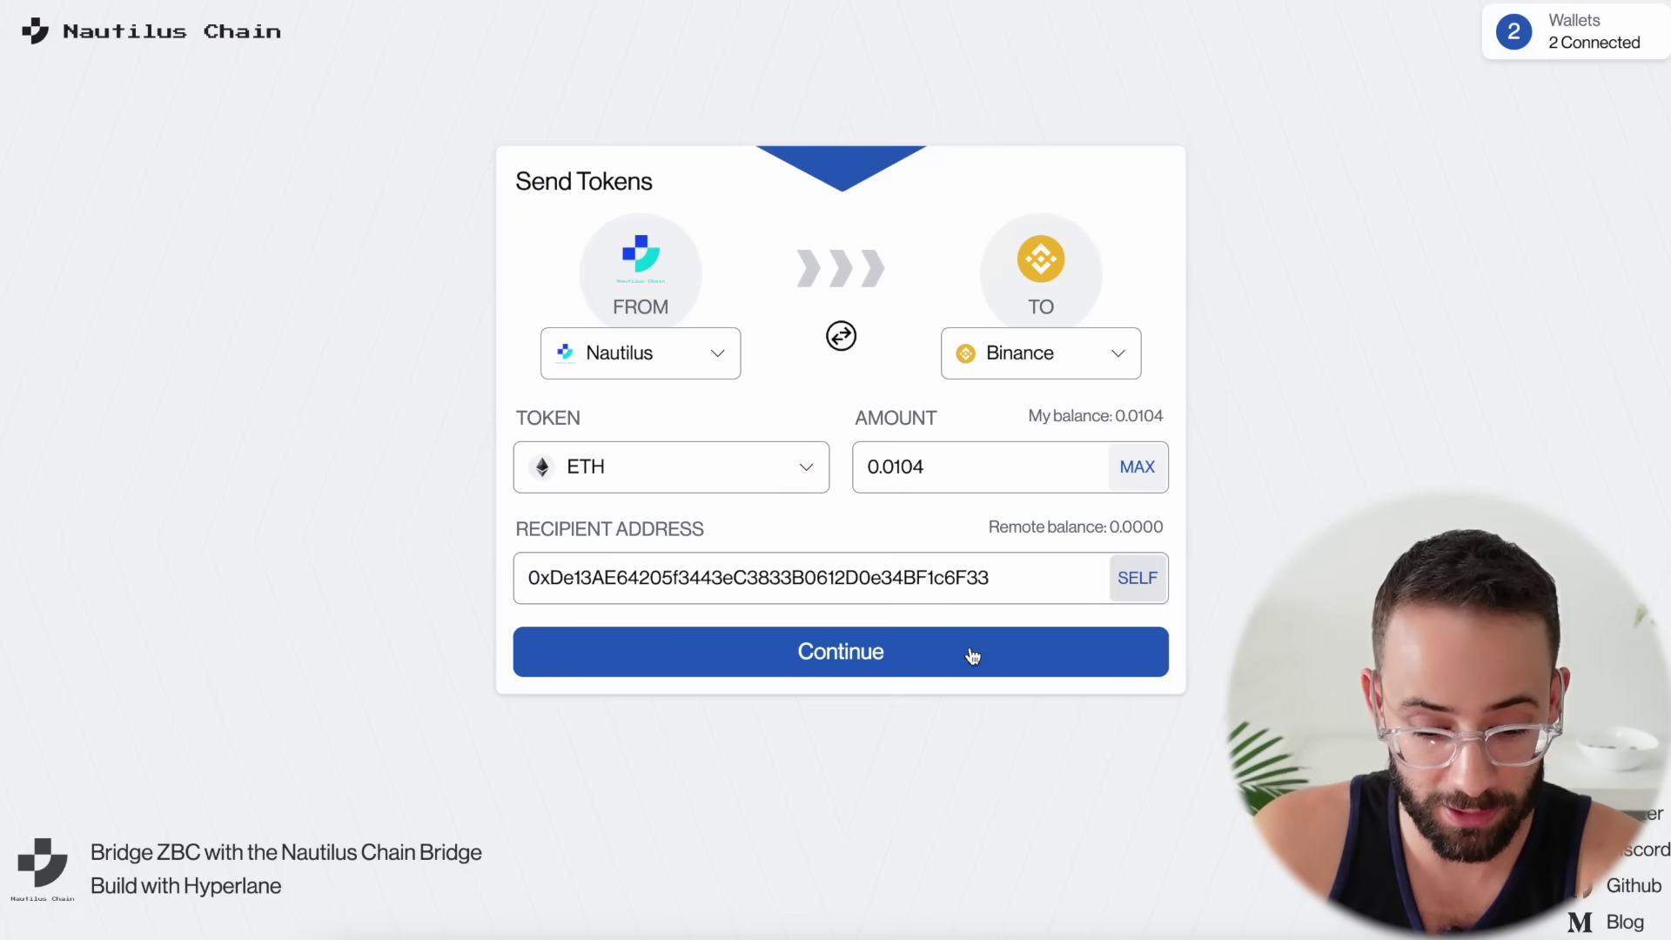
left_click(968, 658)
left_click(916, 677)
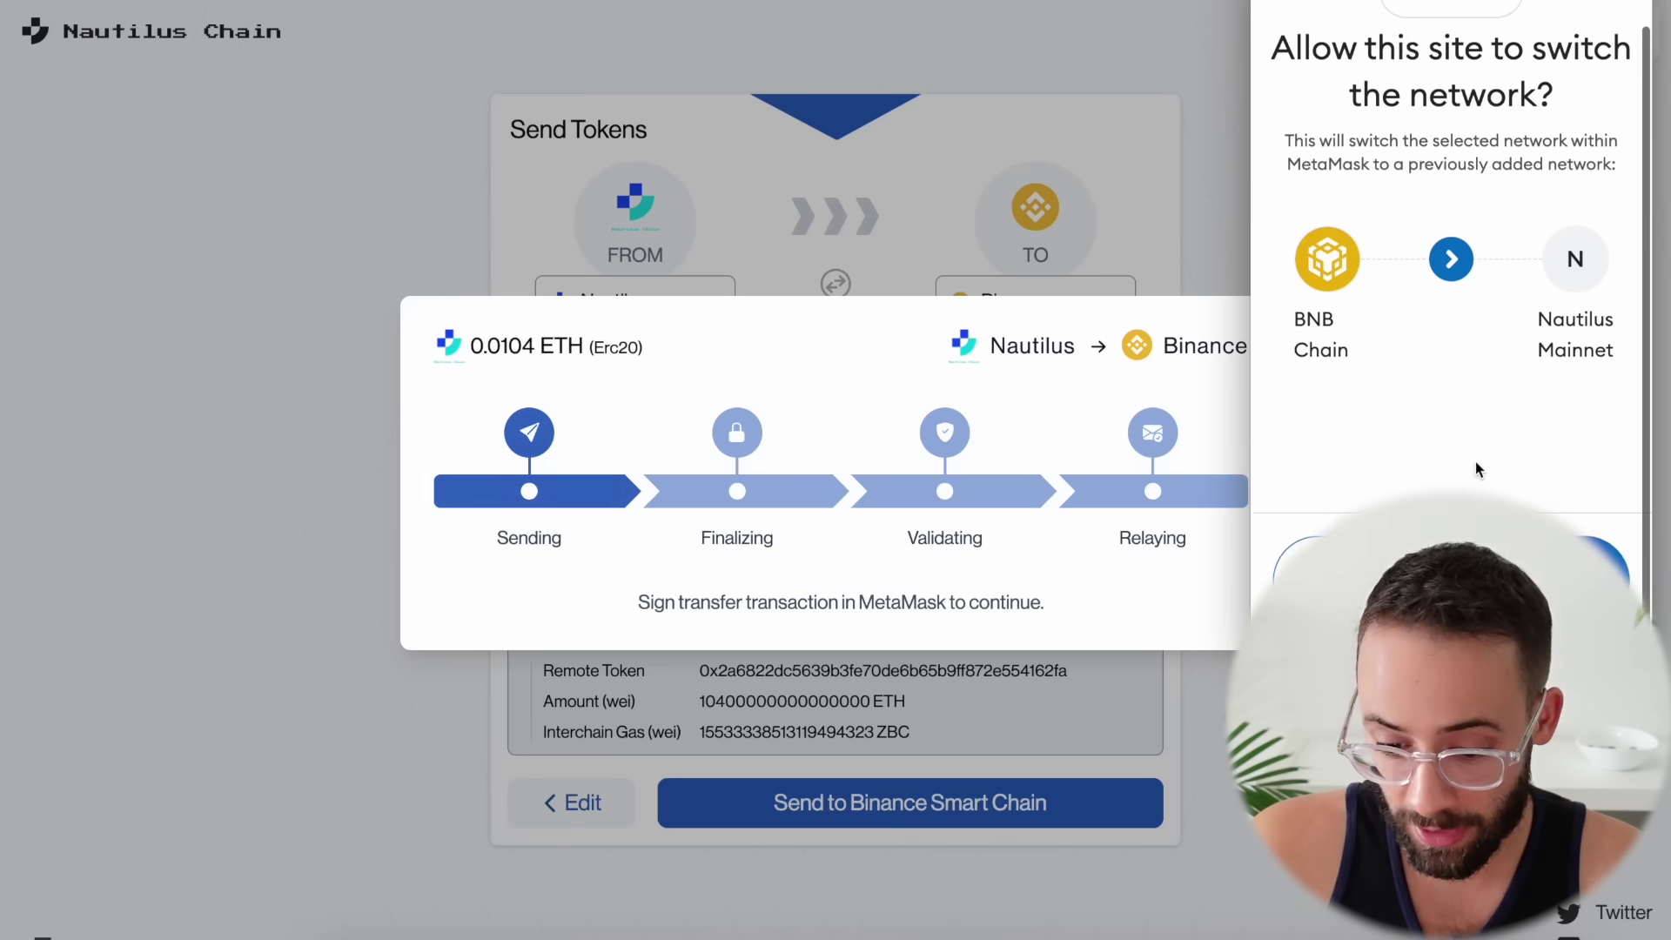
left_click(1540, 565)
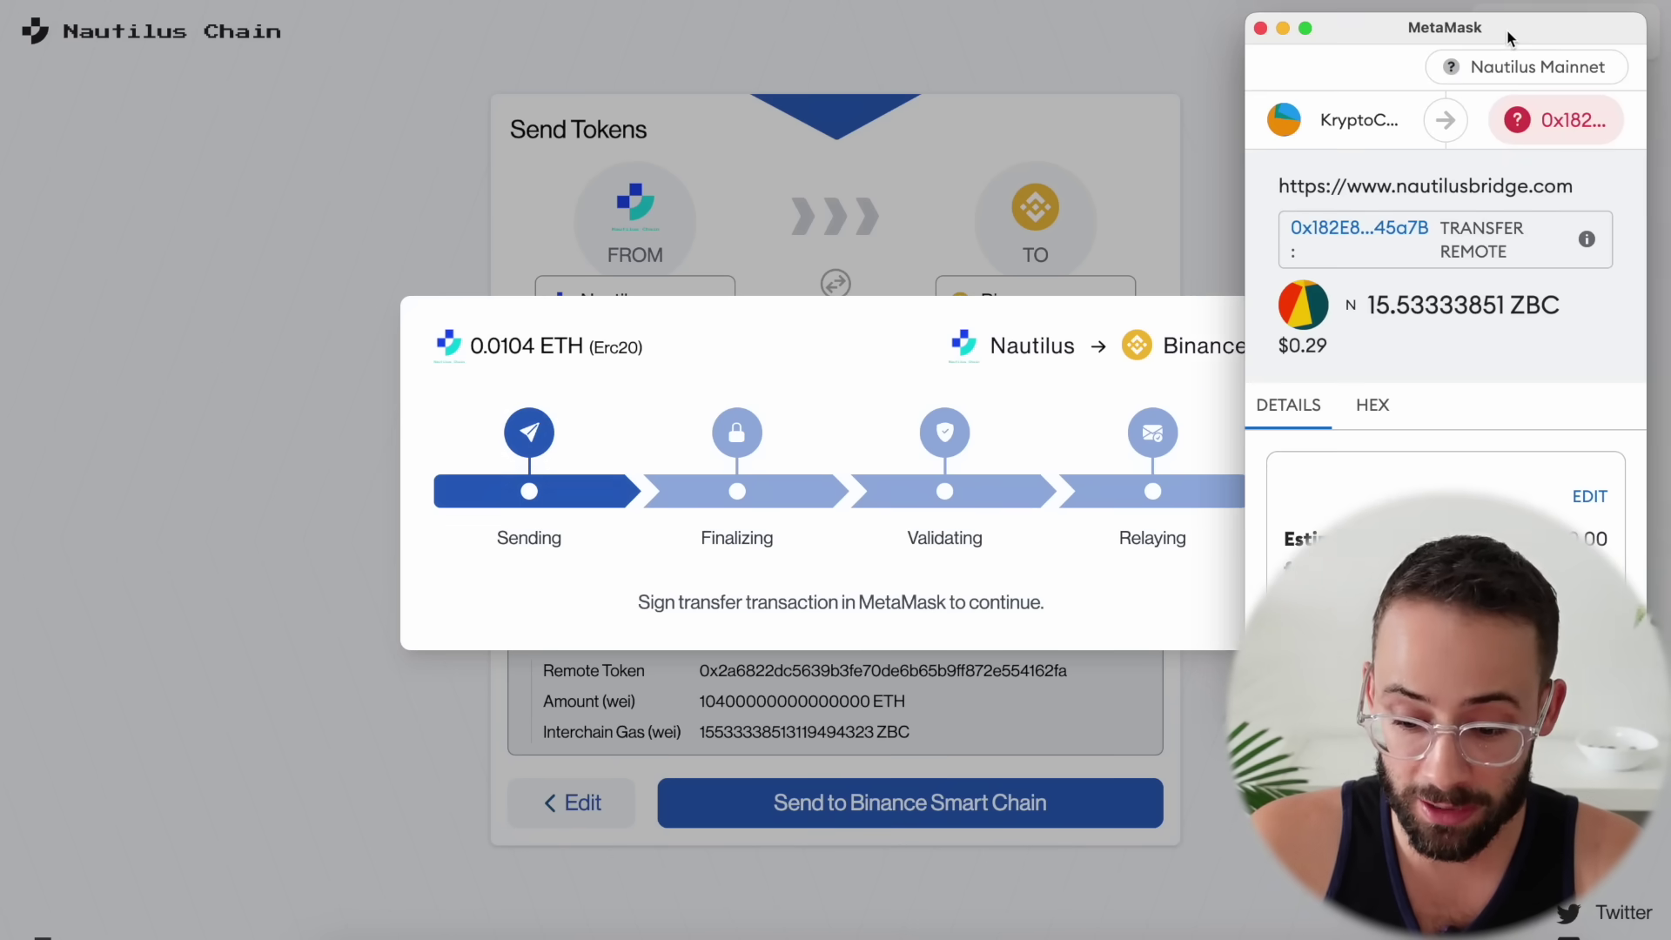
scroll(1463, 420, "down", 5)
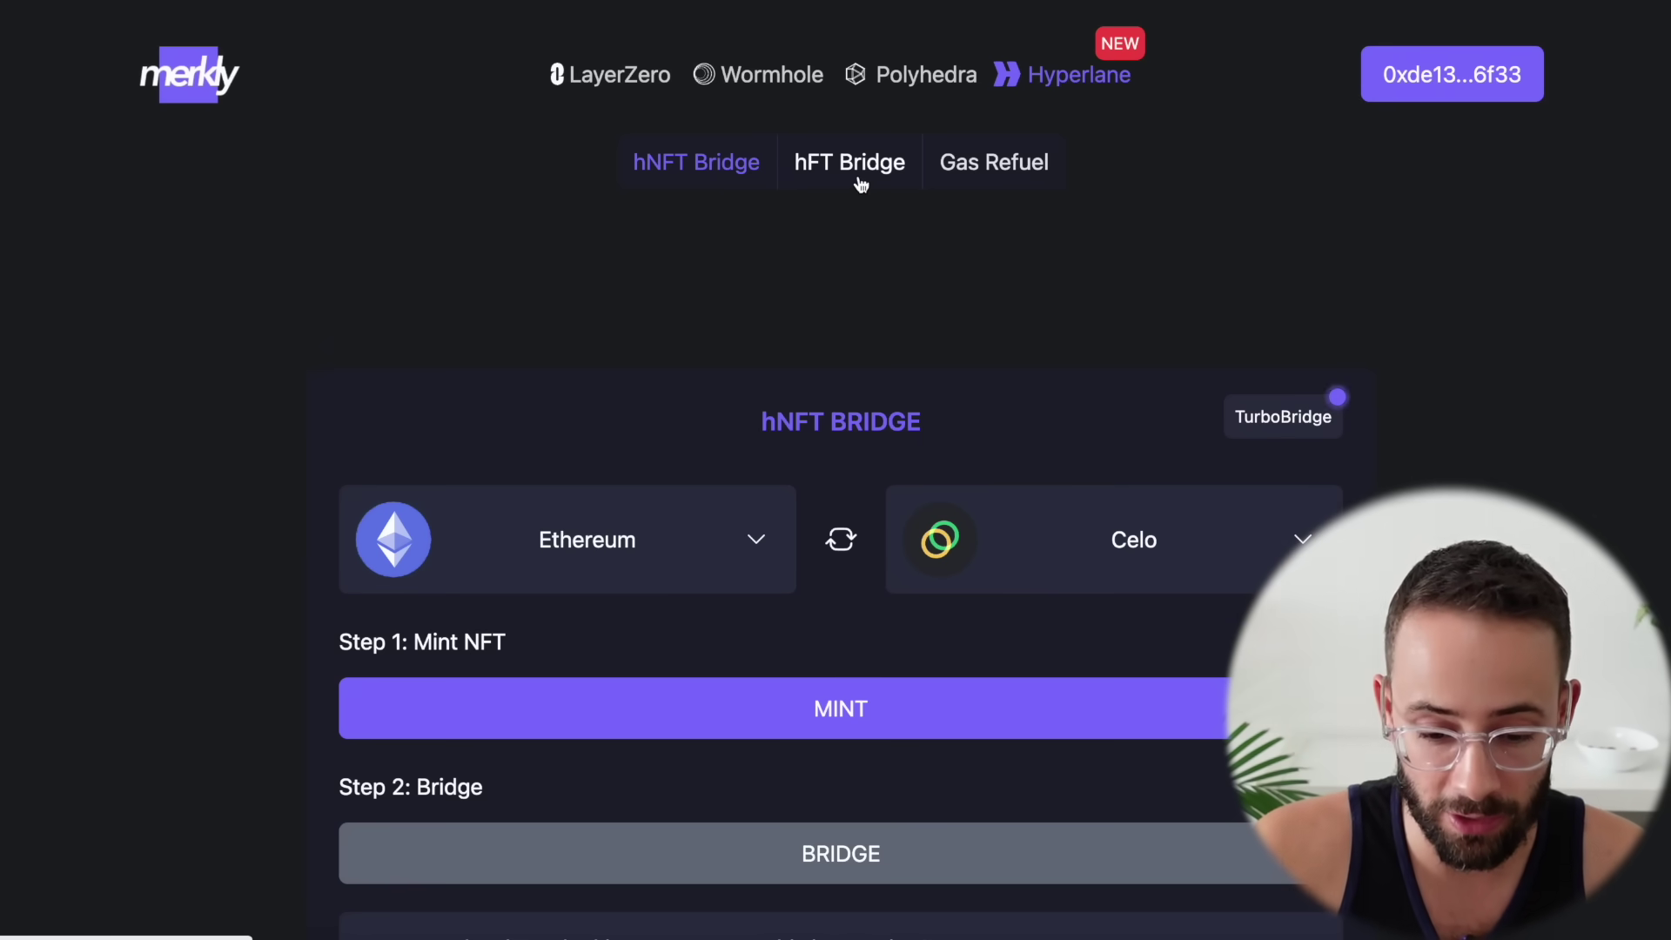
Check Merkly's Hyperlane Gas Refuel page and return to the hNFT Bridge
left_click(984, 179)
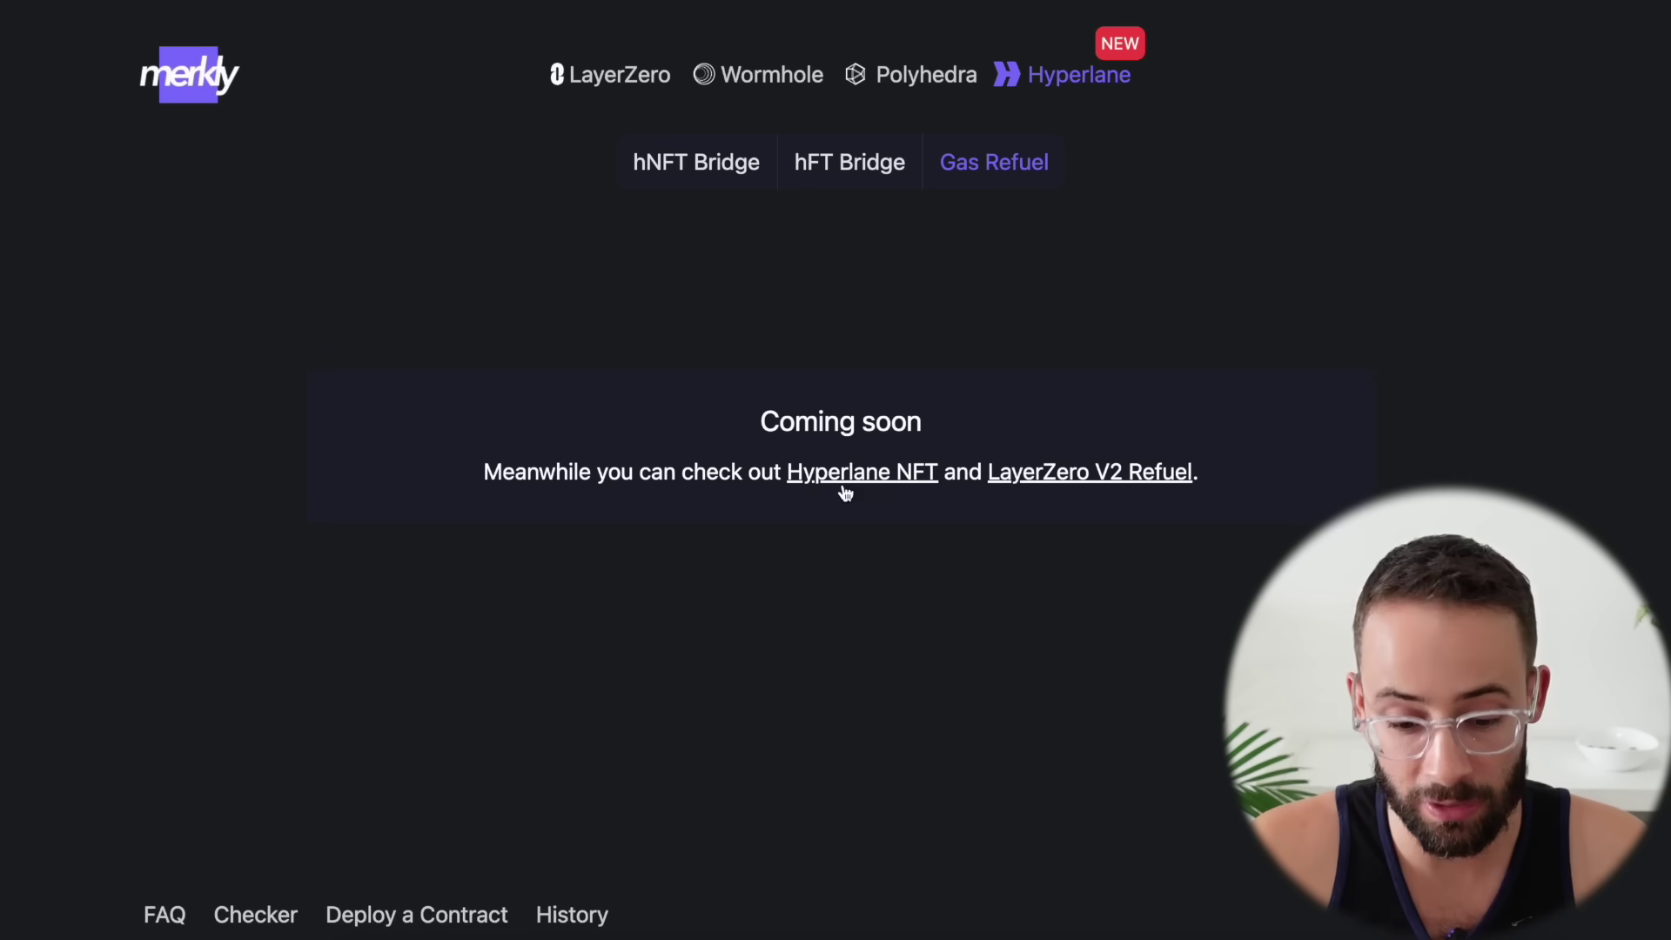
left_click_drag(746, 431, 935, 440)
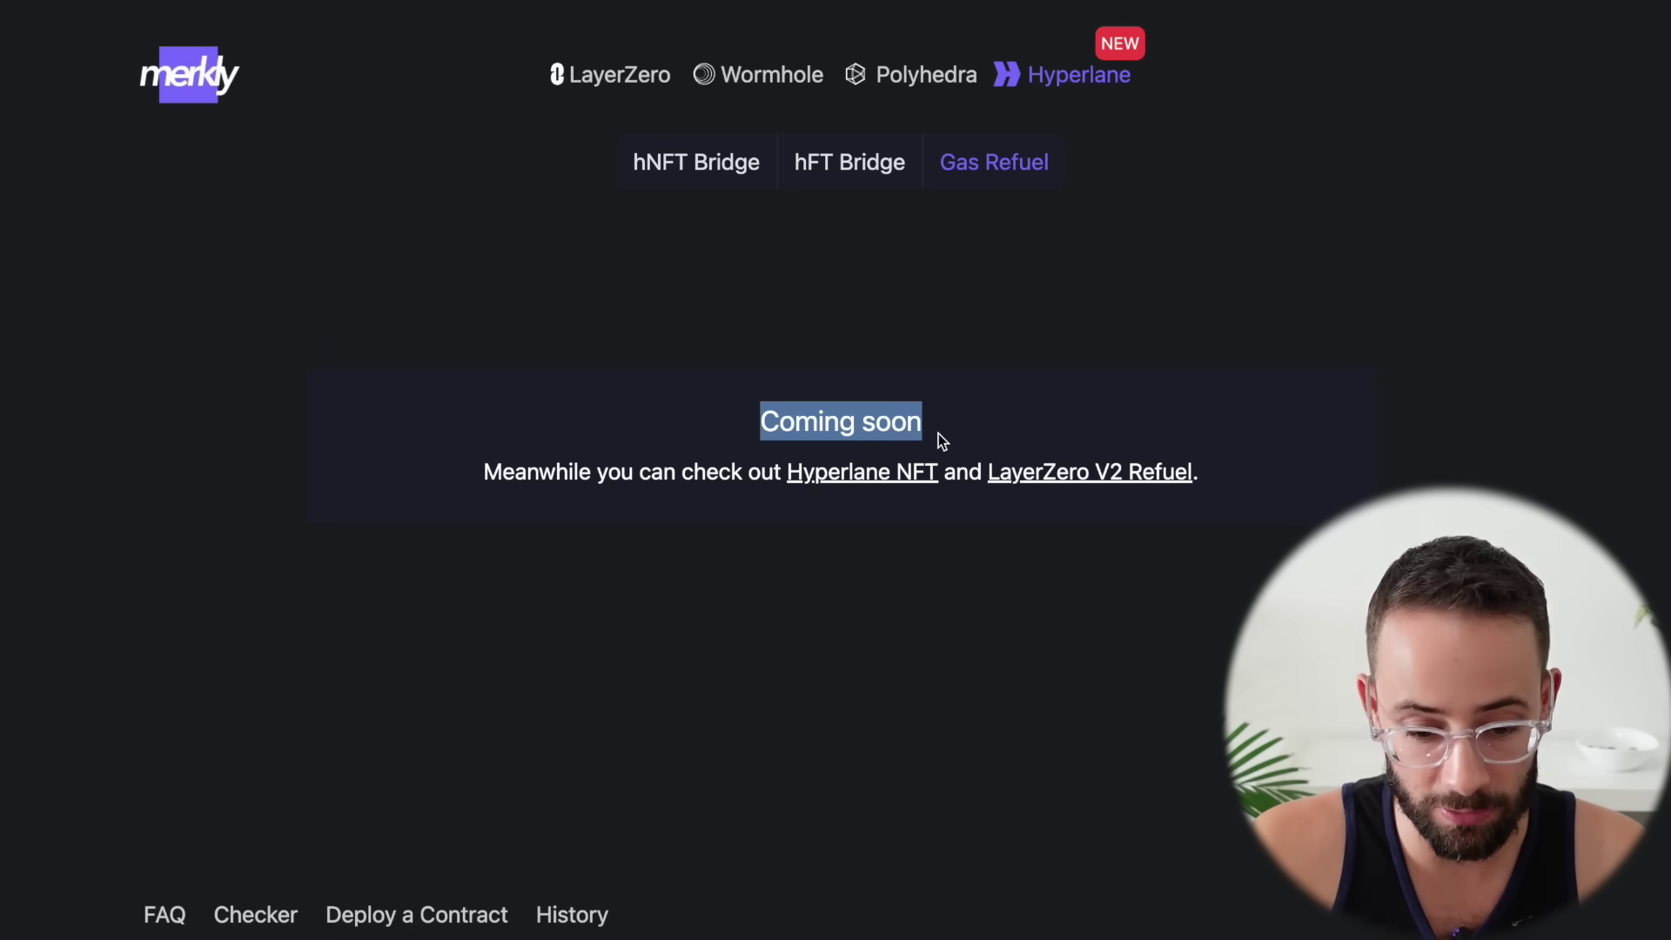
left_click(690, 169)
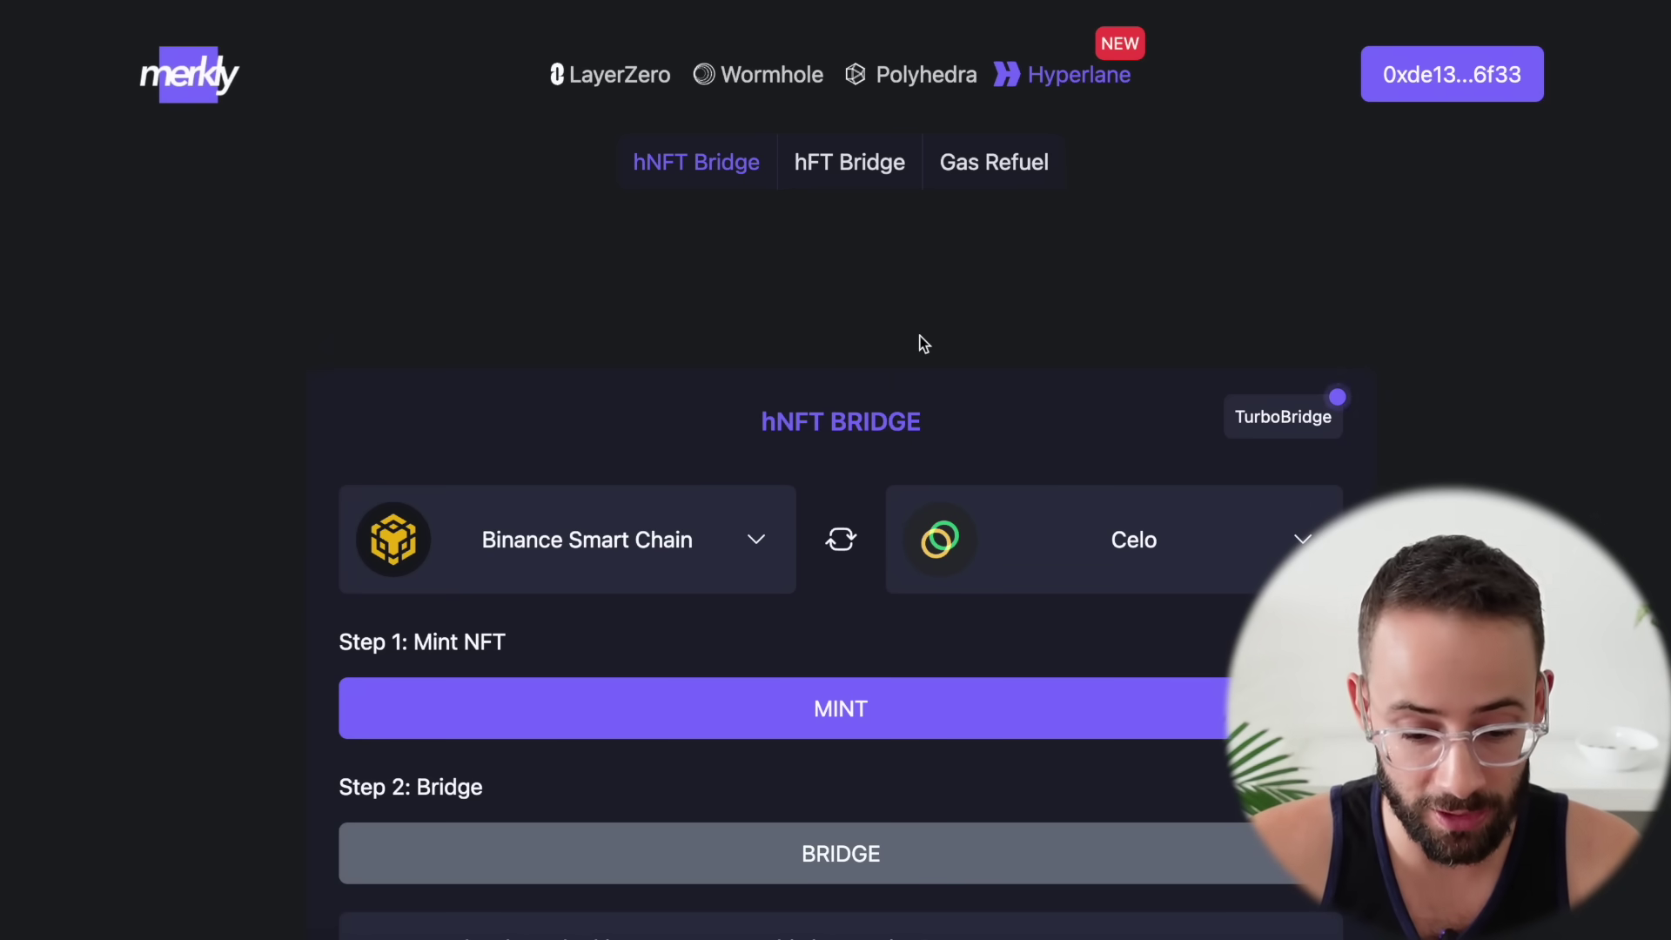
Set Avalanche as the source chain of the hNFT bridge, keeping Celo as the destination
scroll(657, 541, "down", 1)
left_click(657, 540)
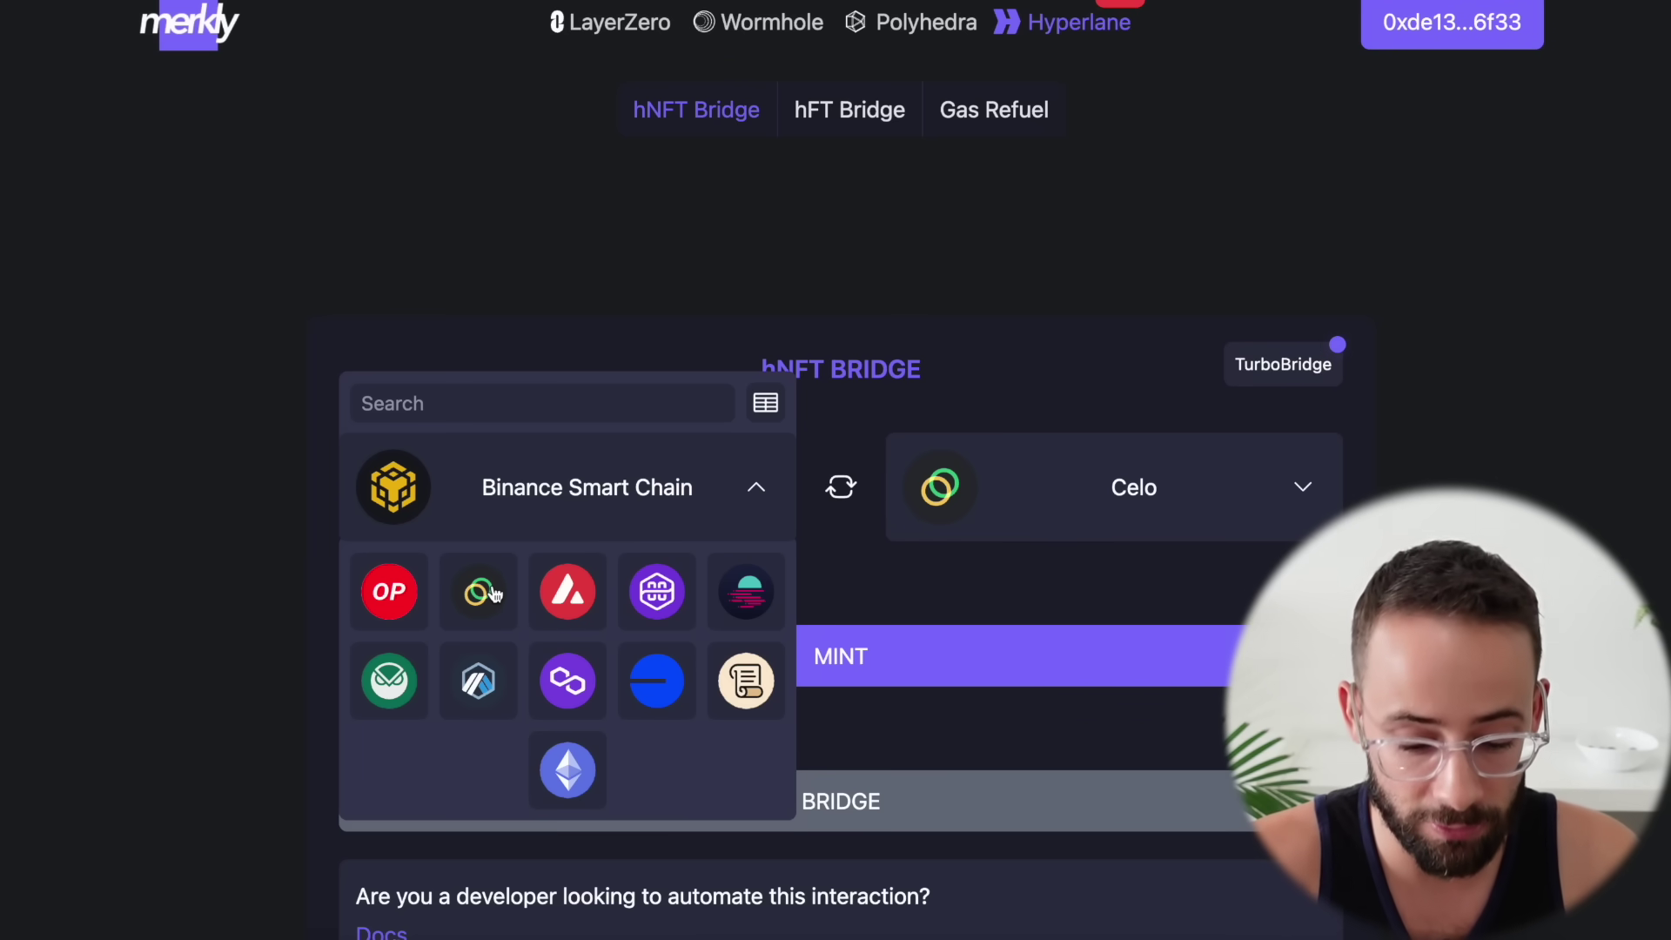
left_click(565, 594)
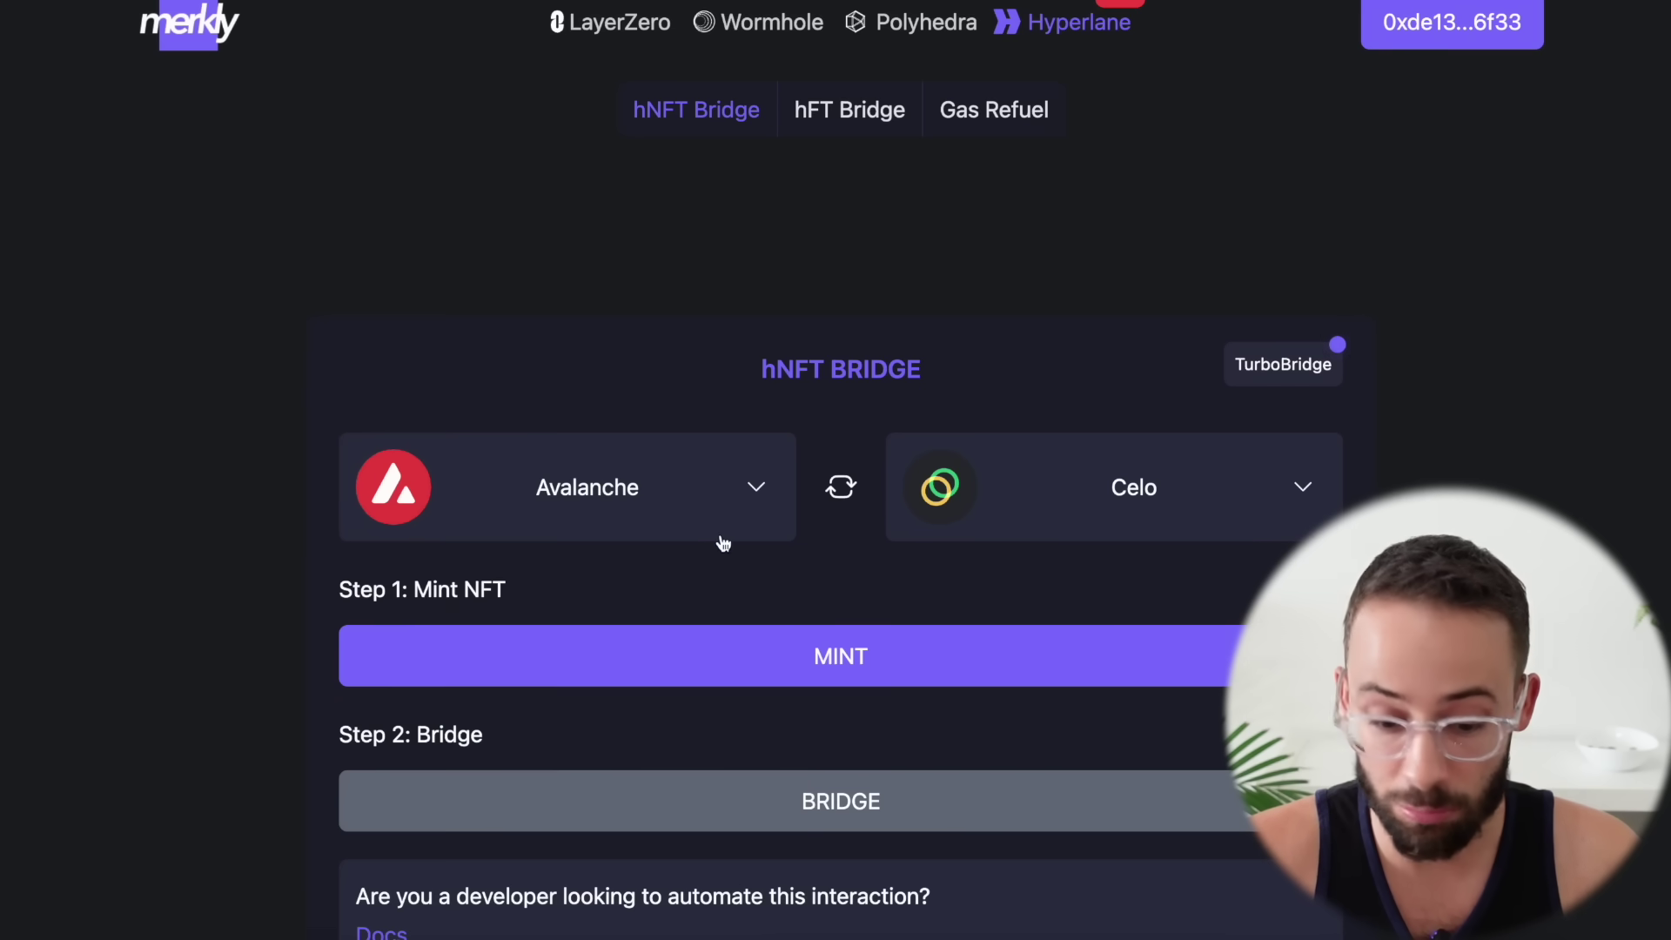
scroll(828, 430, "up", 1)
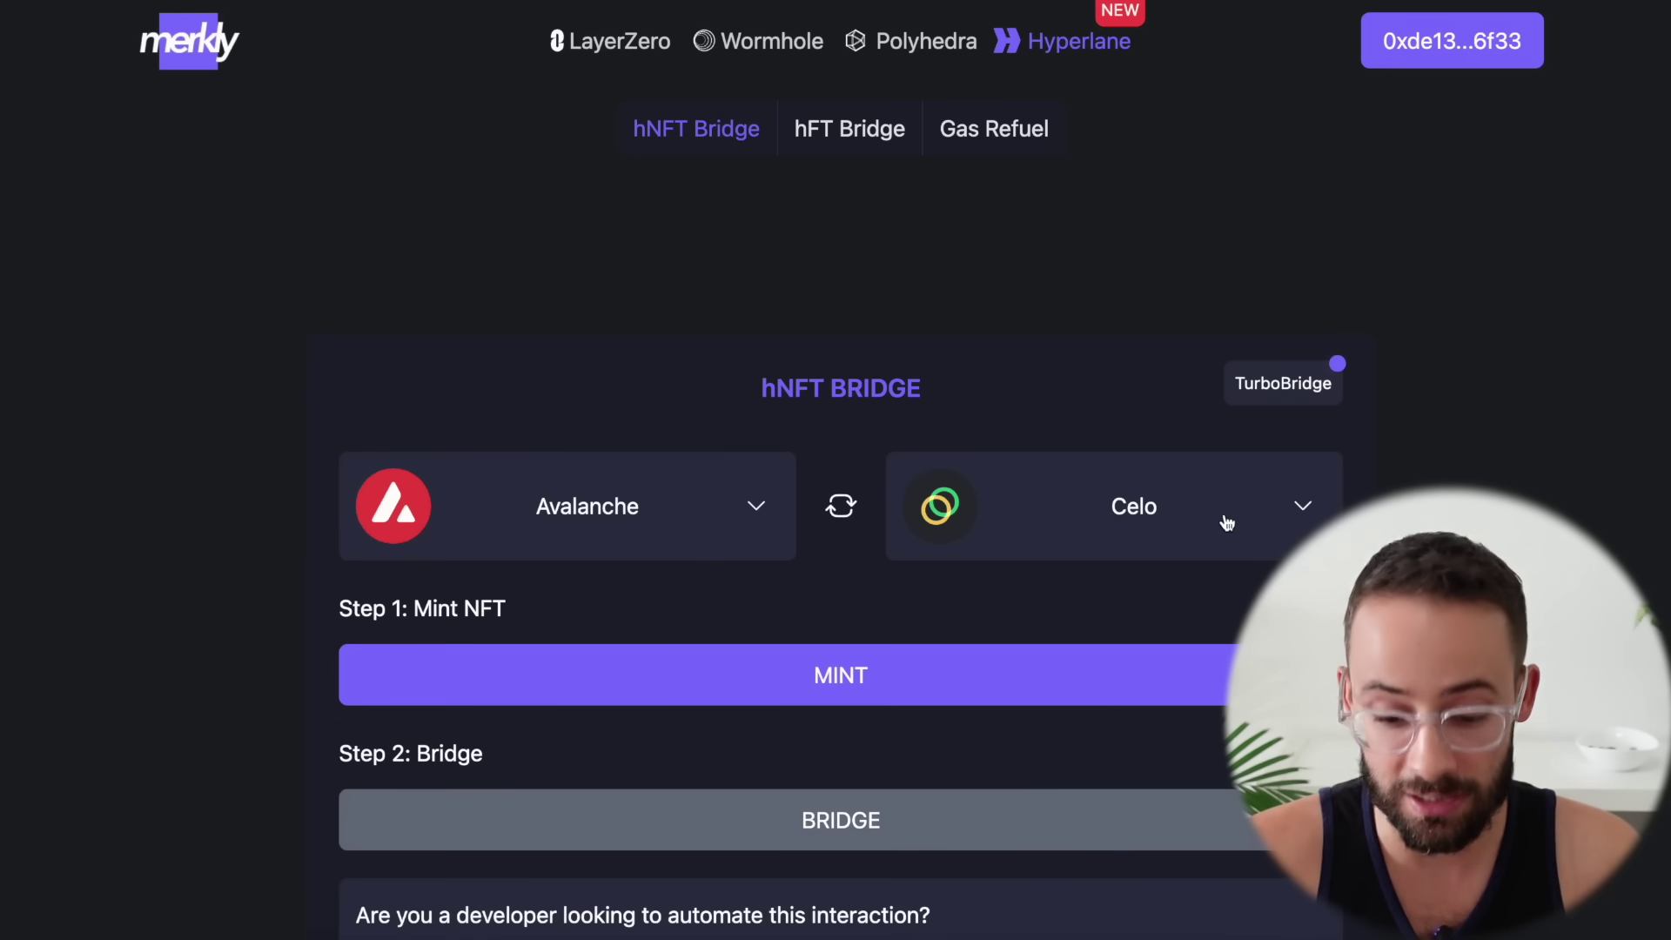
Mint an hNFT on Avalanche, switching MetaMask from BNB Chain to C-Chain and approving the mint transaction
scroll(1149, 498, "down", 2)
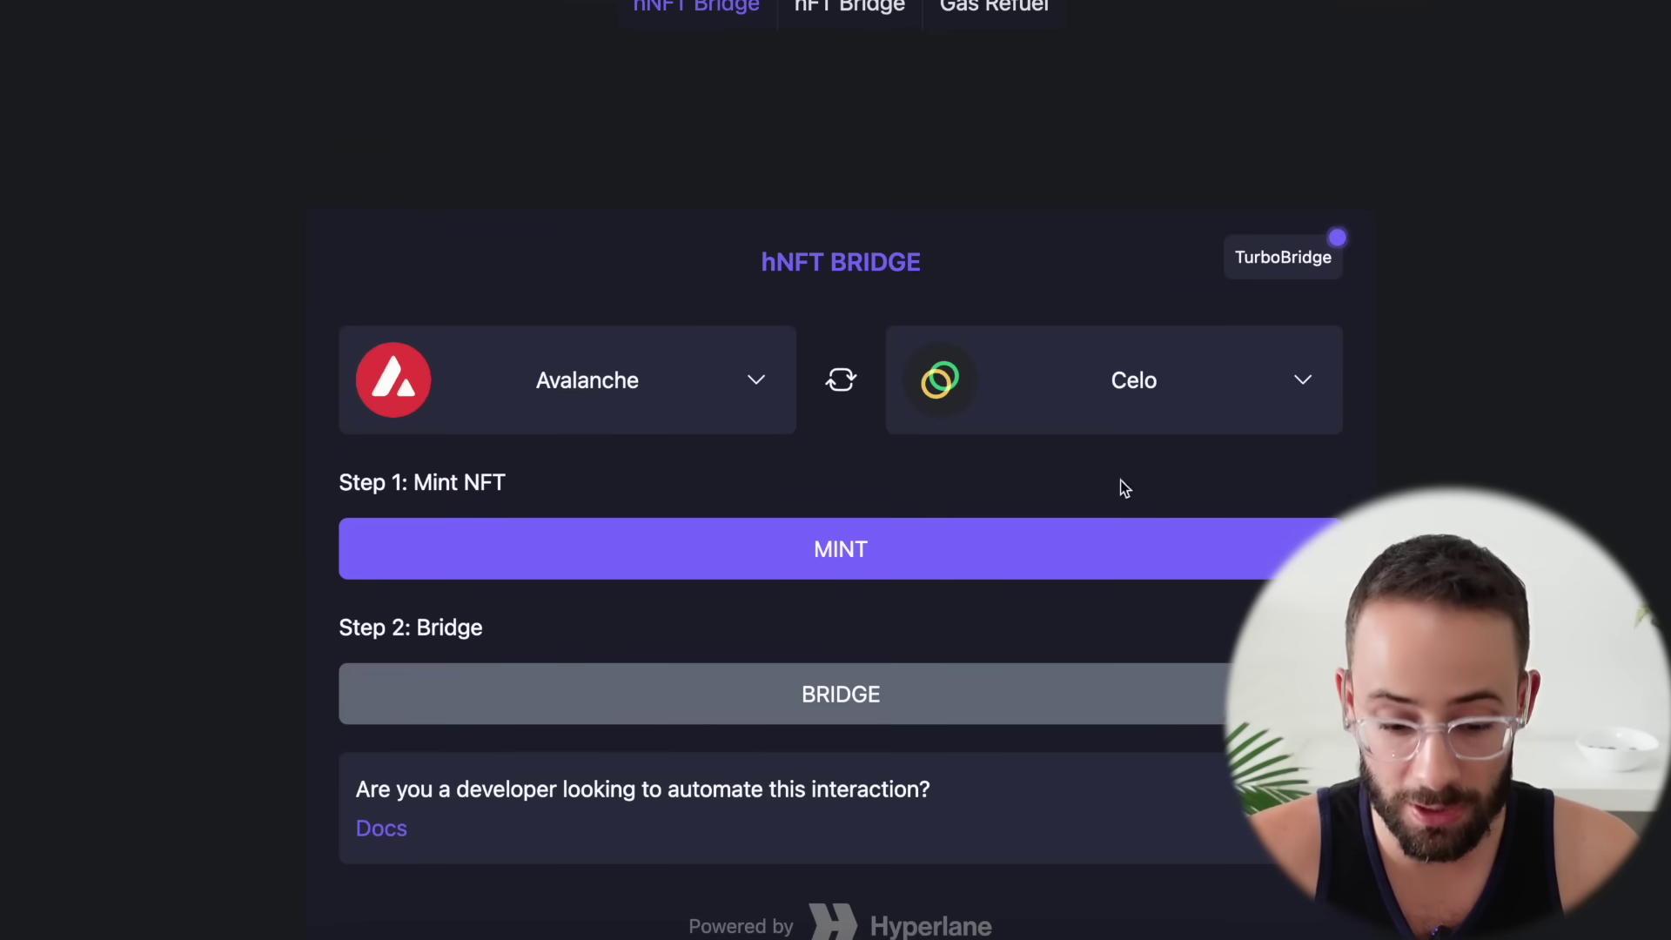
left_click(862, 574)
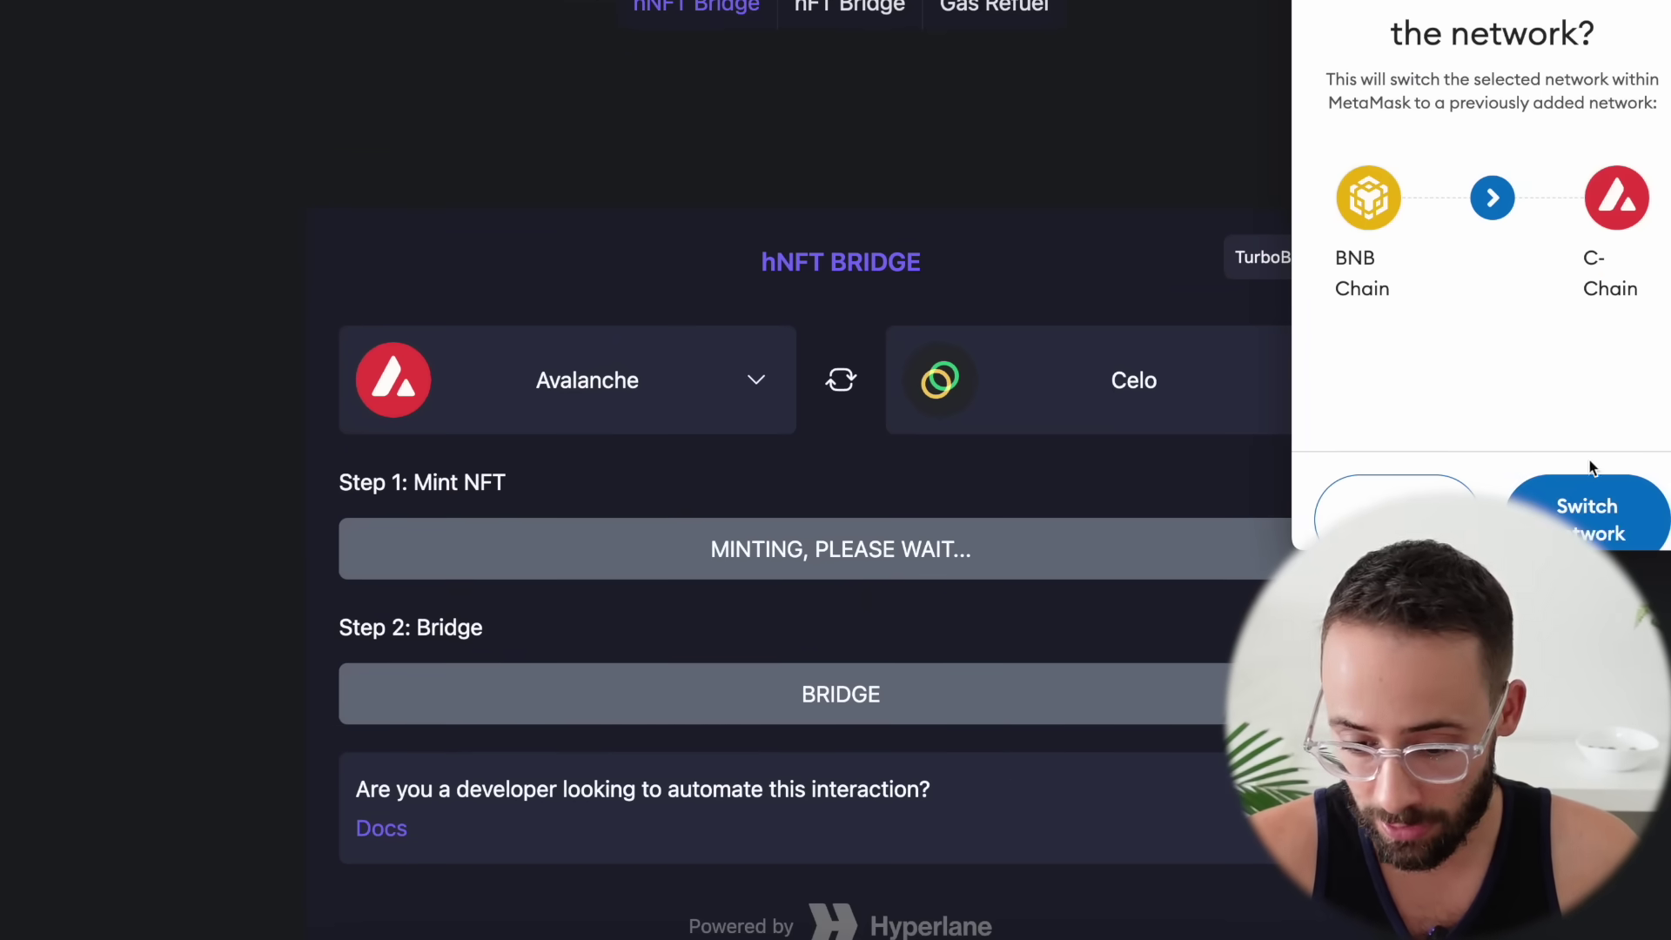
left_click(1600, 522)
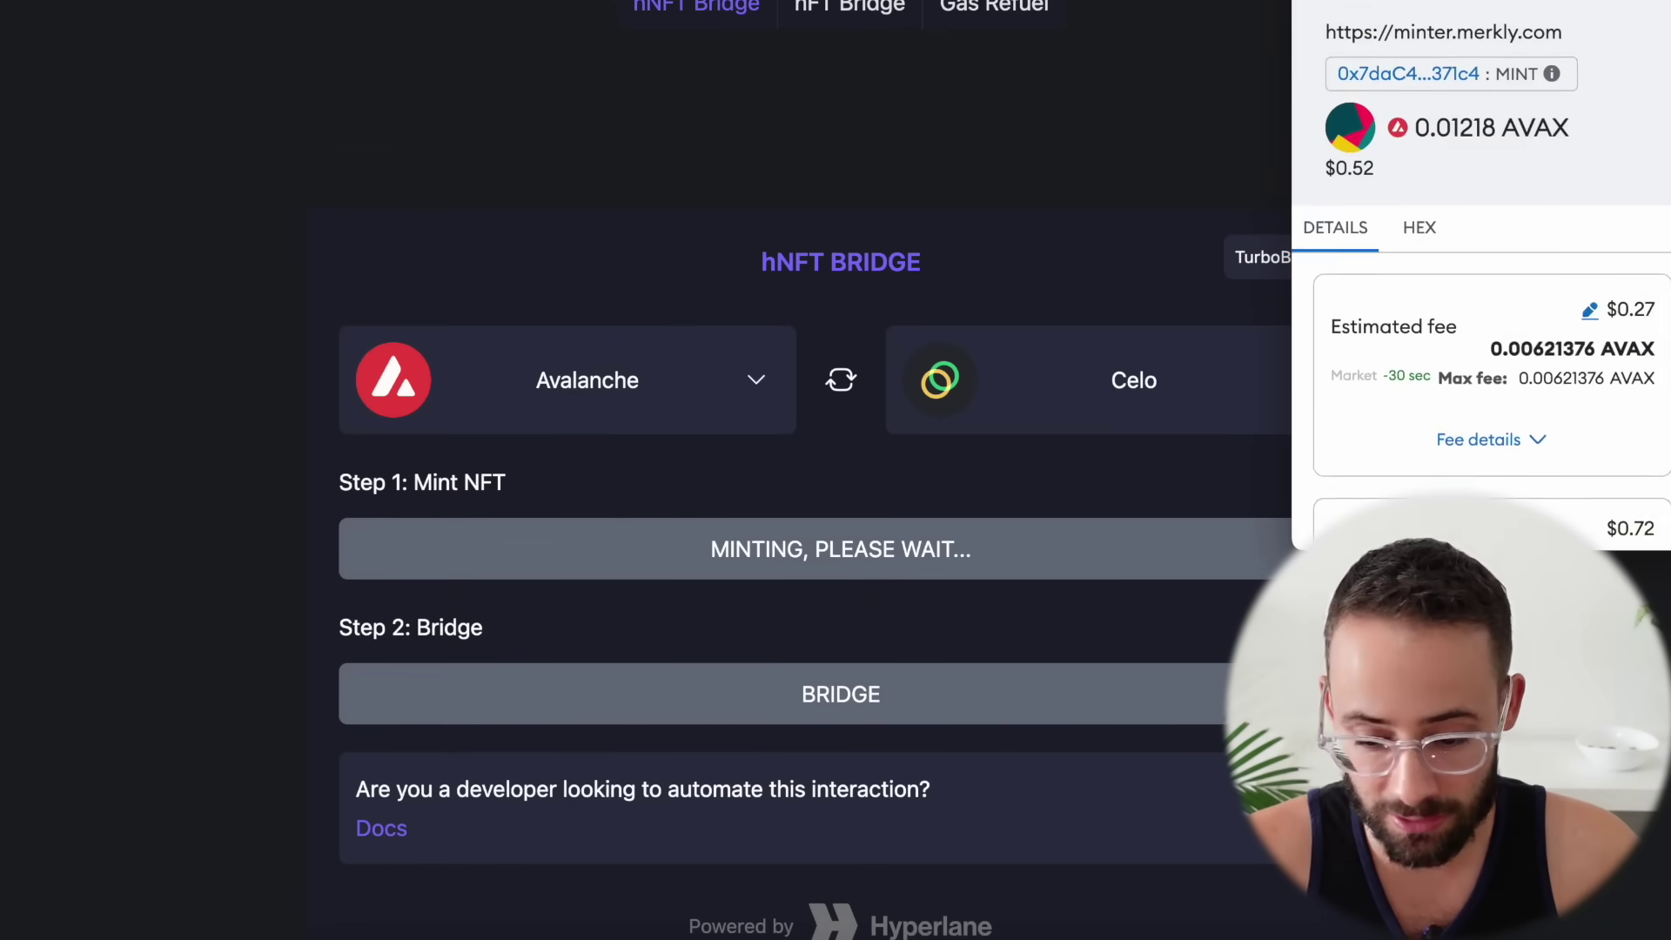
scroll(1447, 391, "down", 3)
left_click(1550, 609)
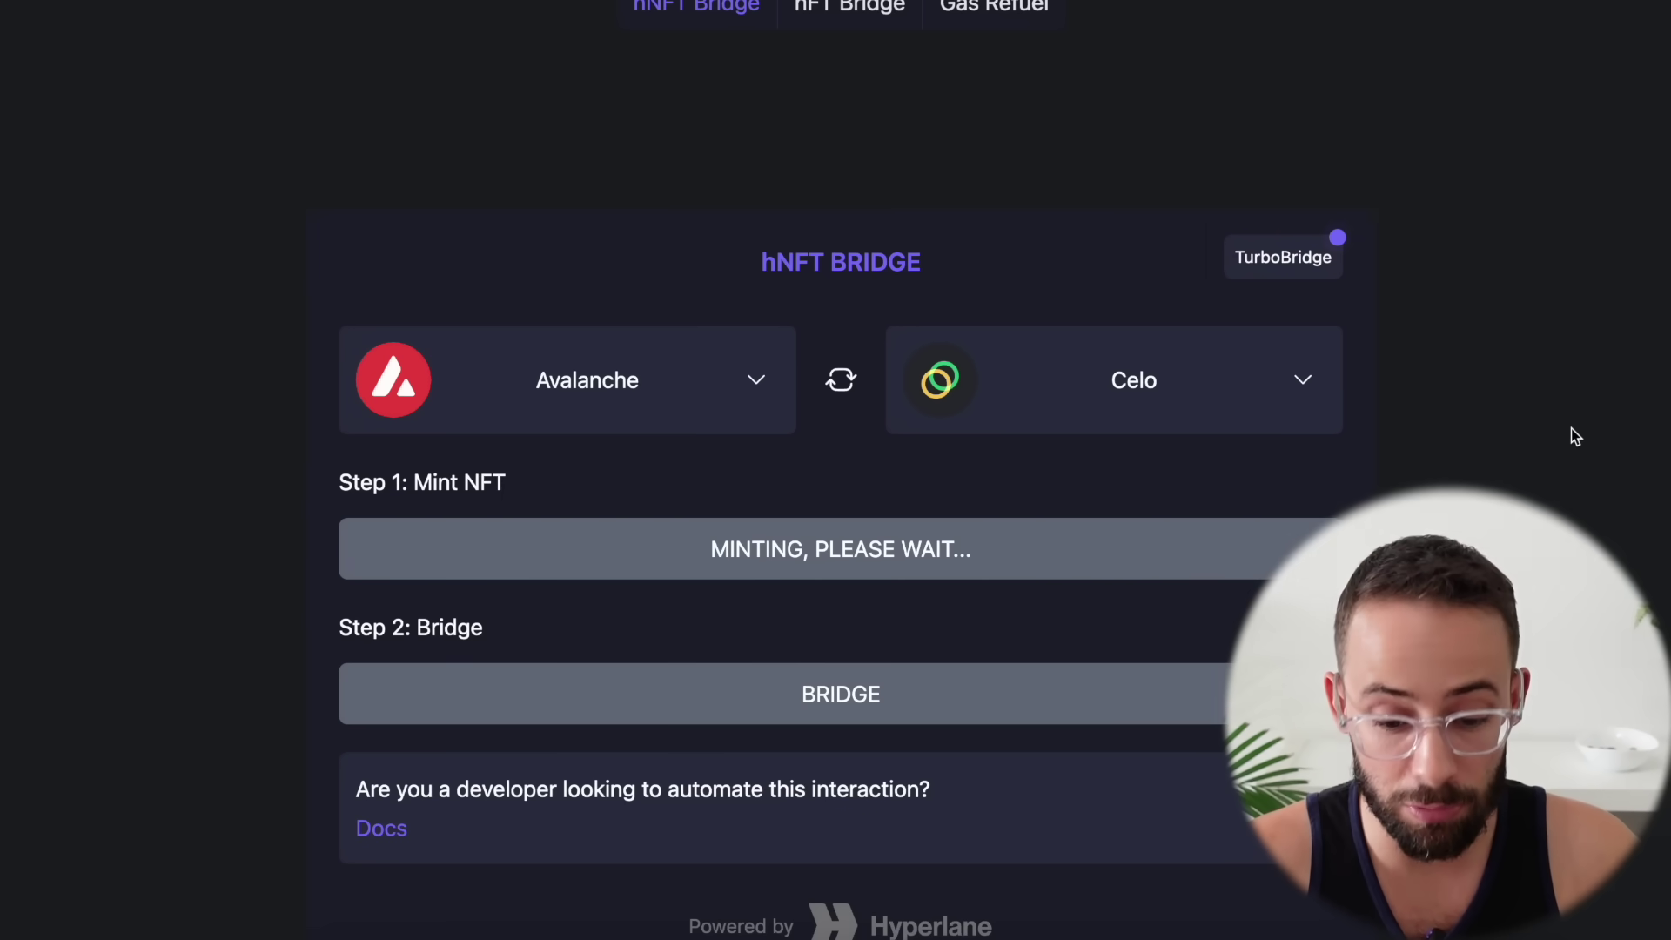
scroll(1037, 377, "down", 2)
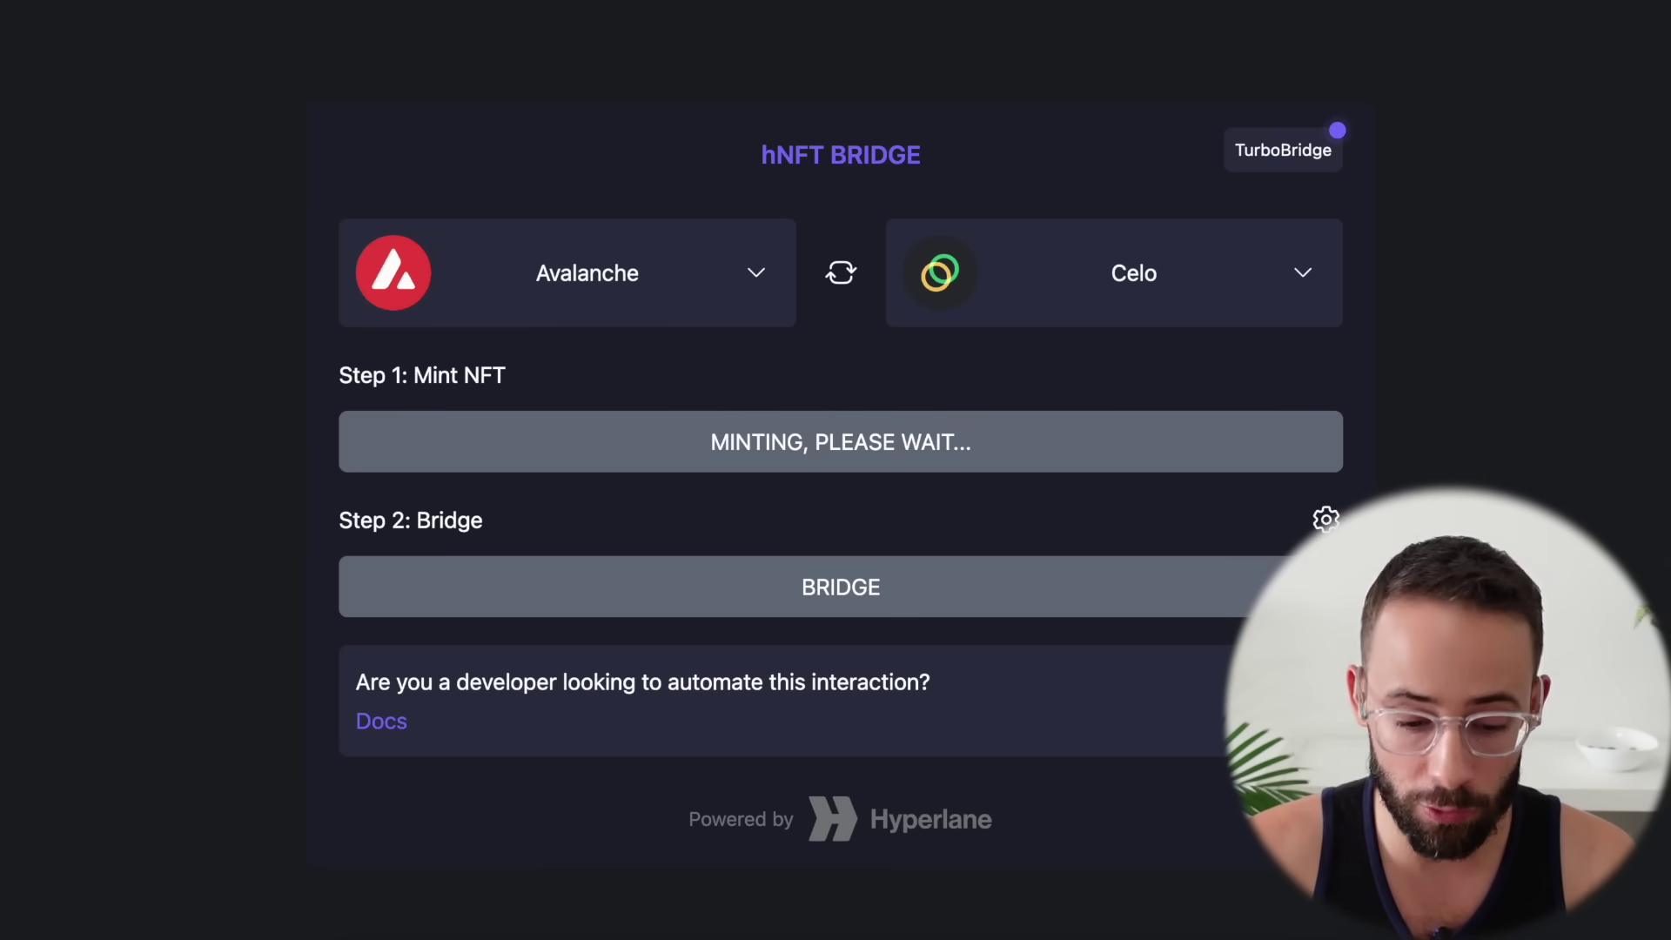
scroll(1169, 422, "up", 3)
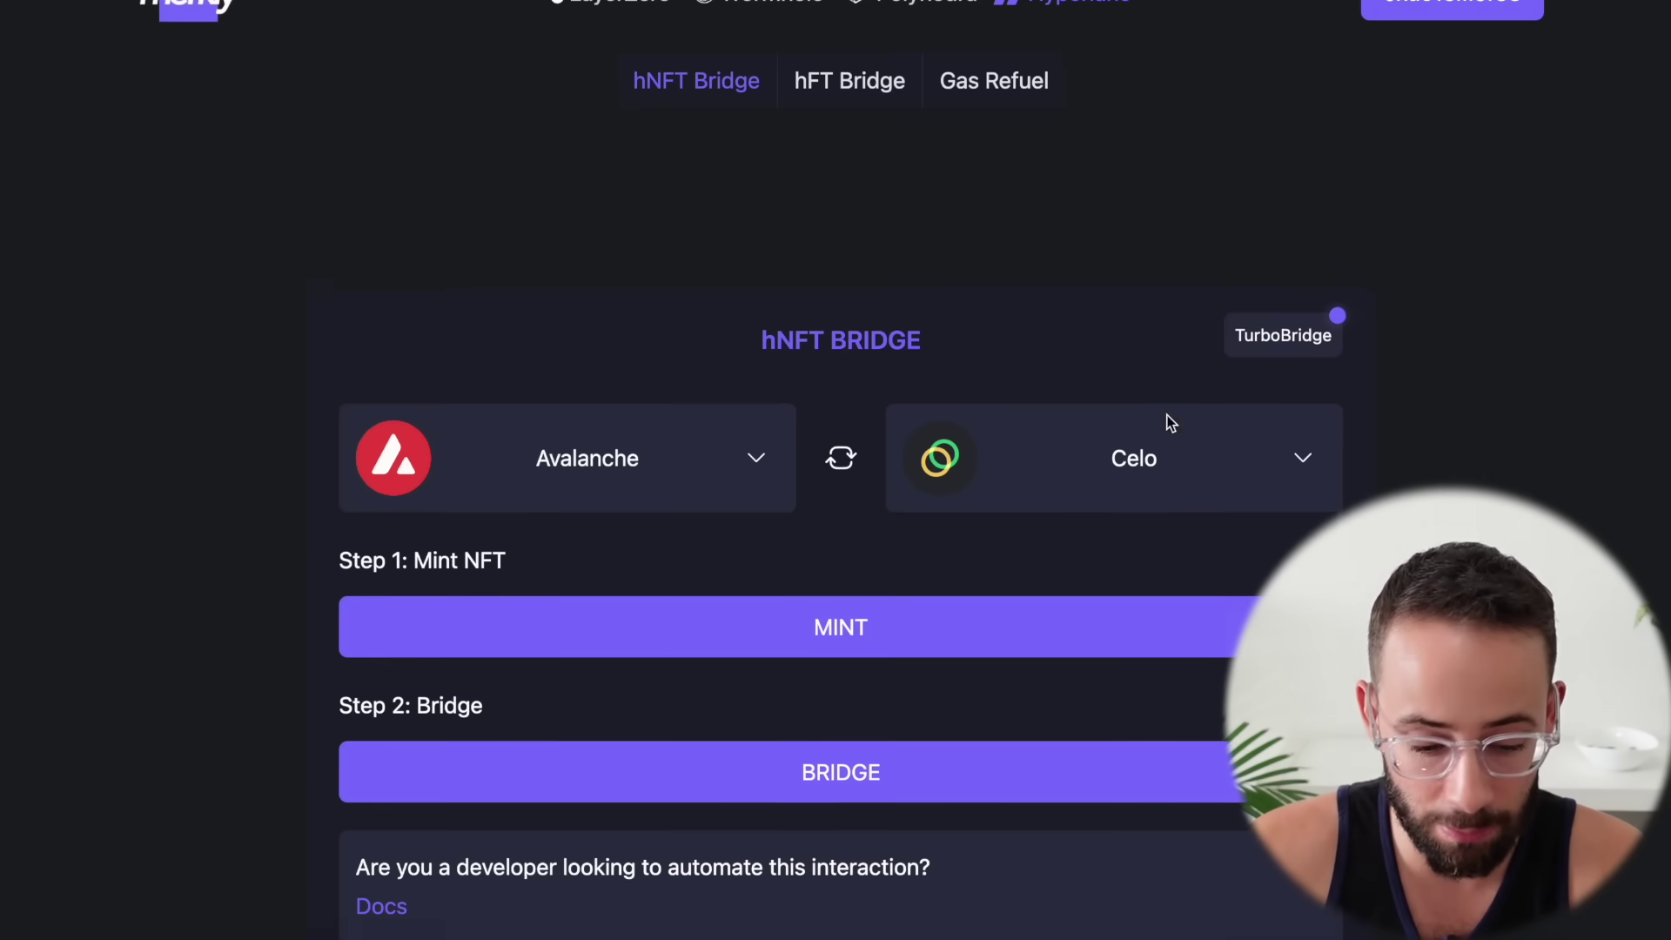
Bridge the minted hNFT from Avalanche to Celo, reviewing the fees and approving the transaction in MetaMask
scroll(843, 540, "down", 2)
scroll(941, 648, "up", 3)
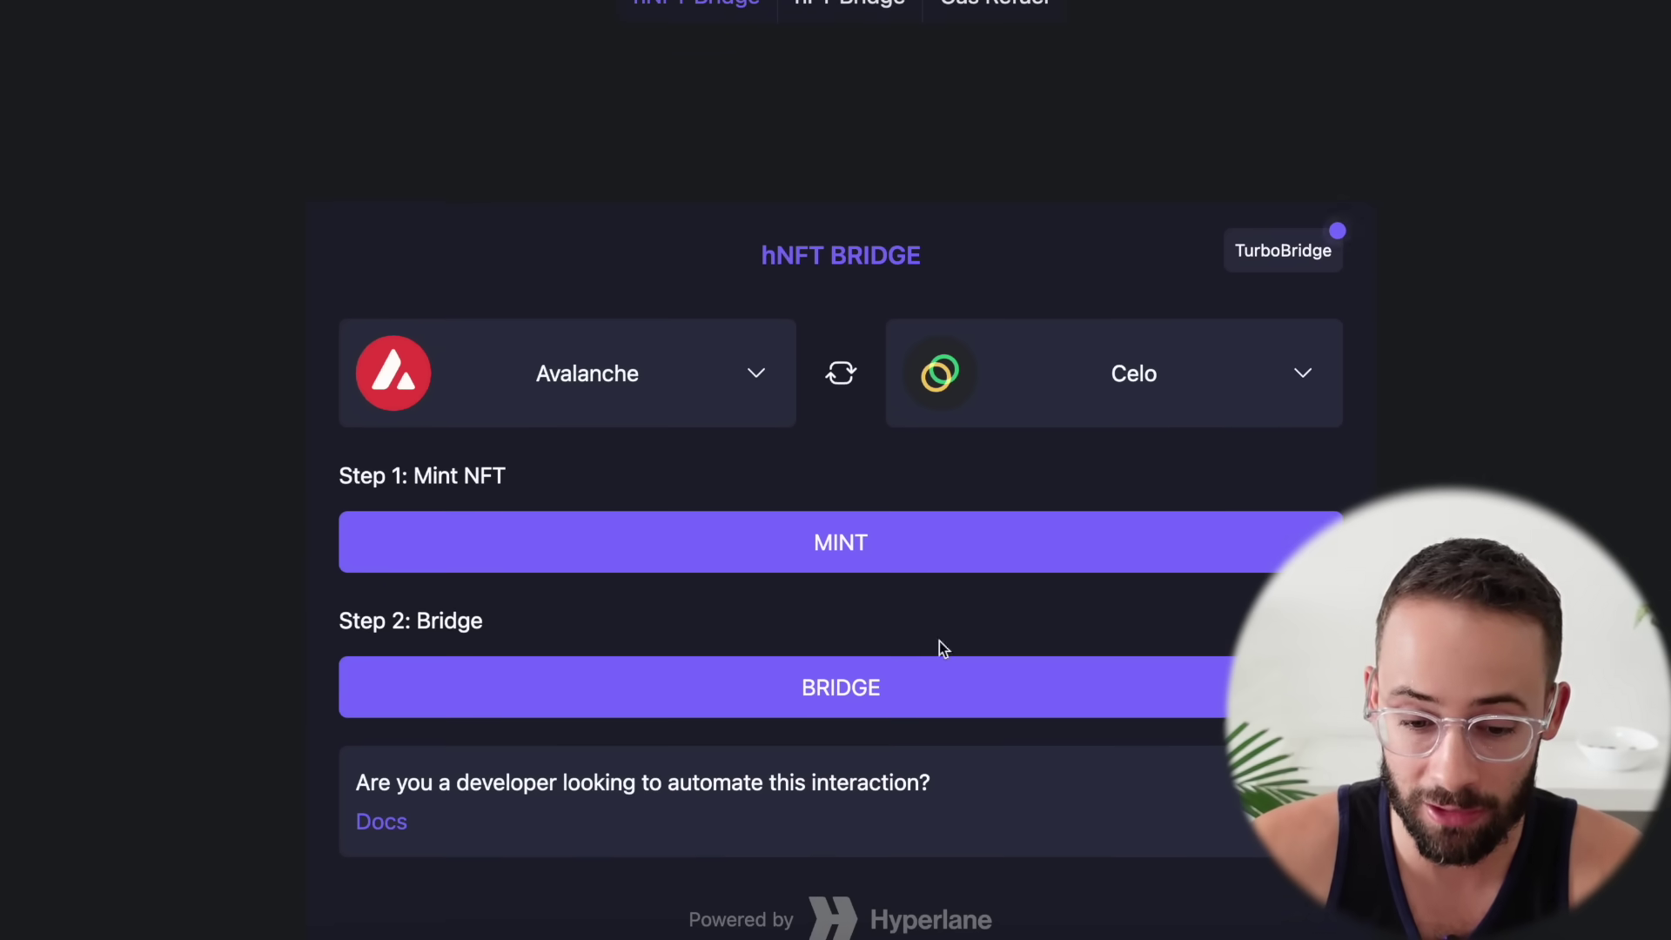
scroll(957, 383, "down", 2)
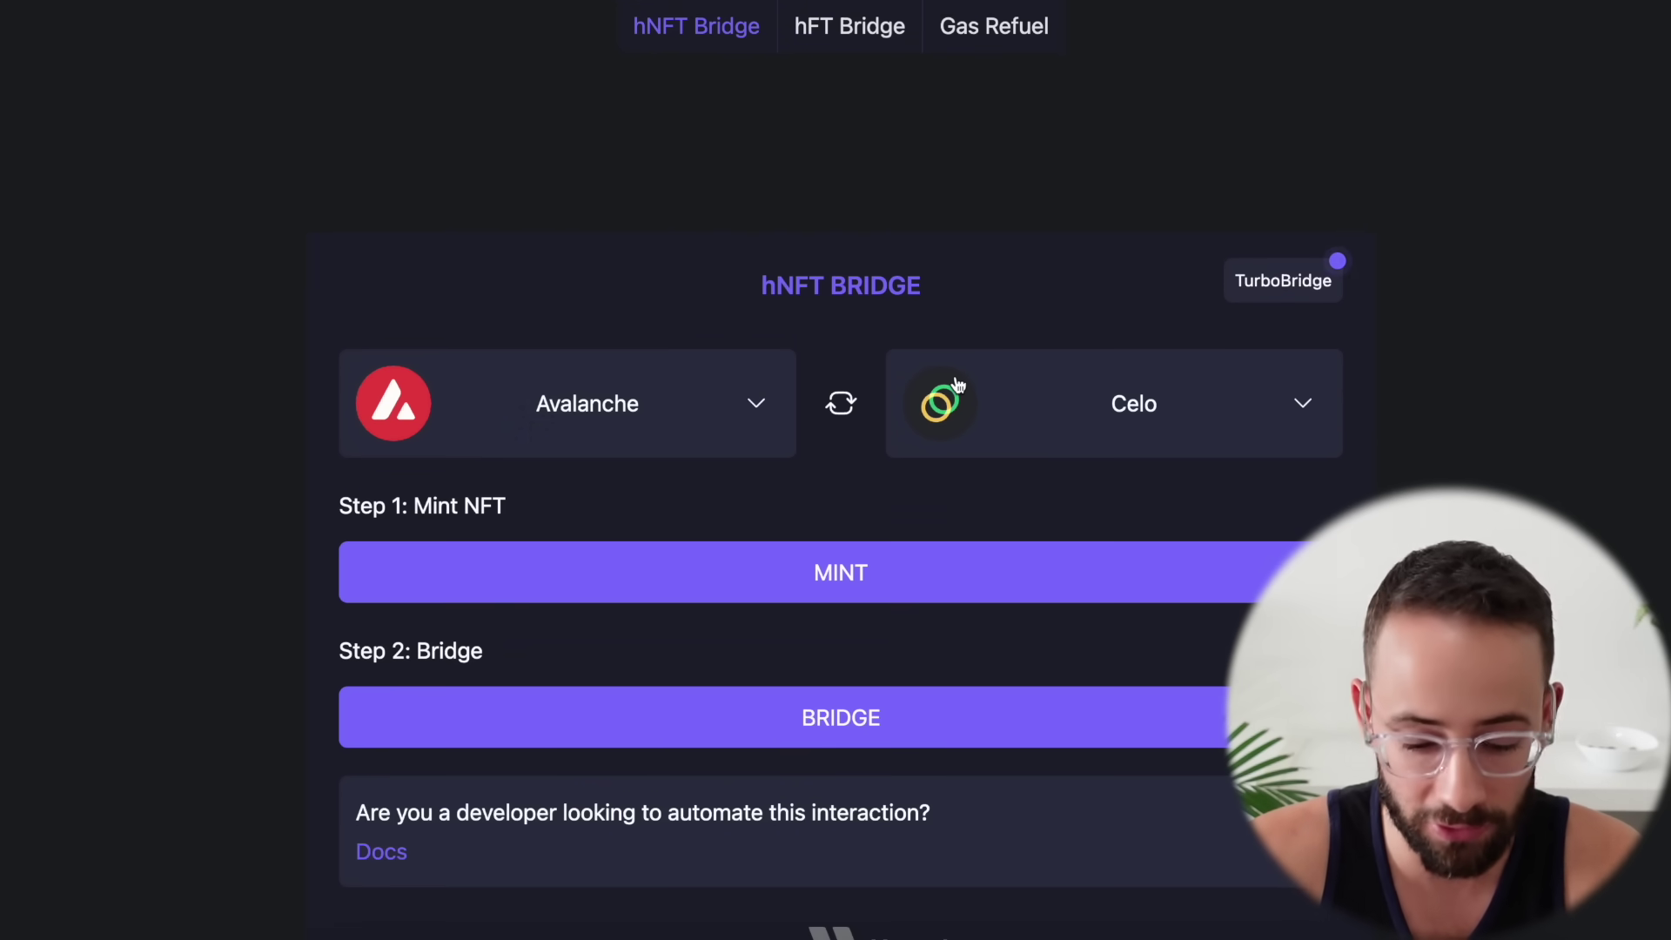
scroll(957, 383, "down", 1)
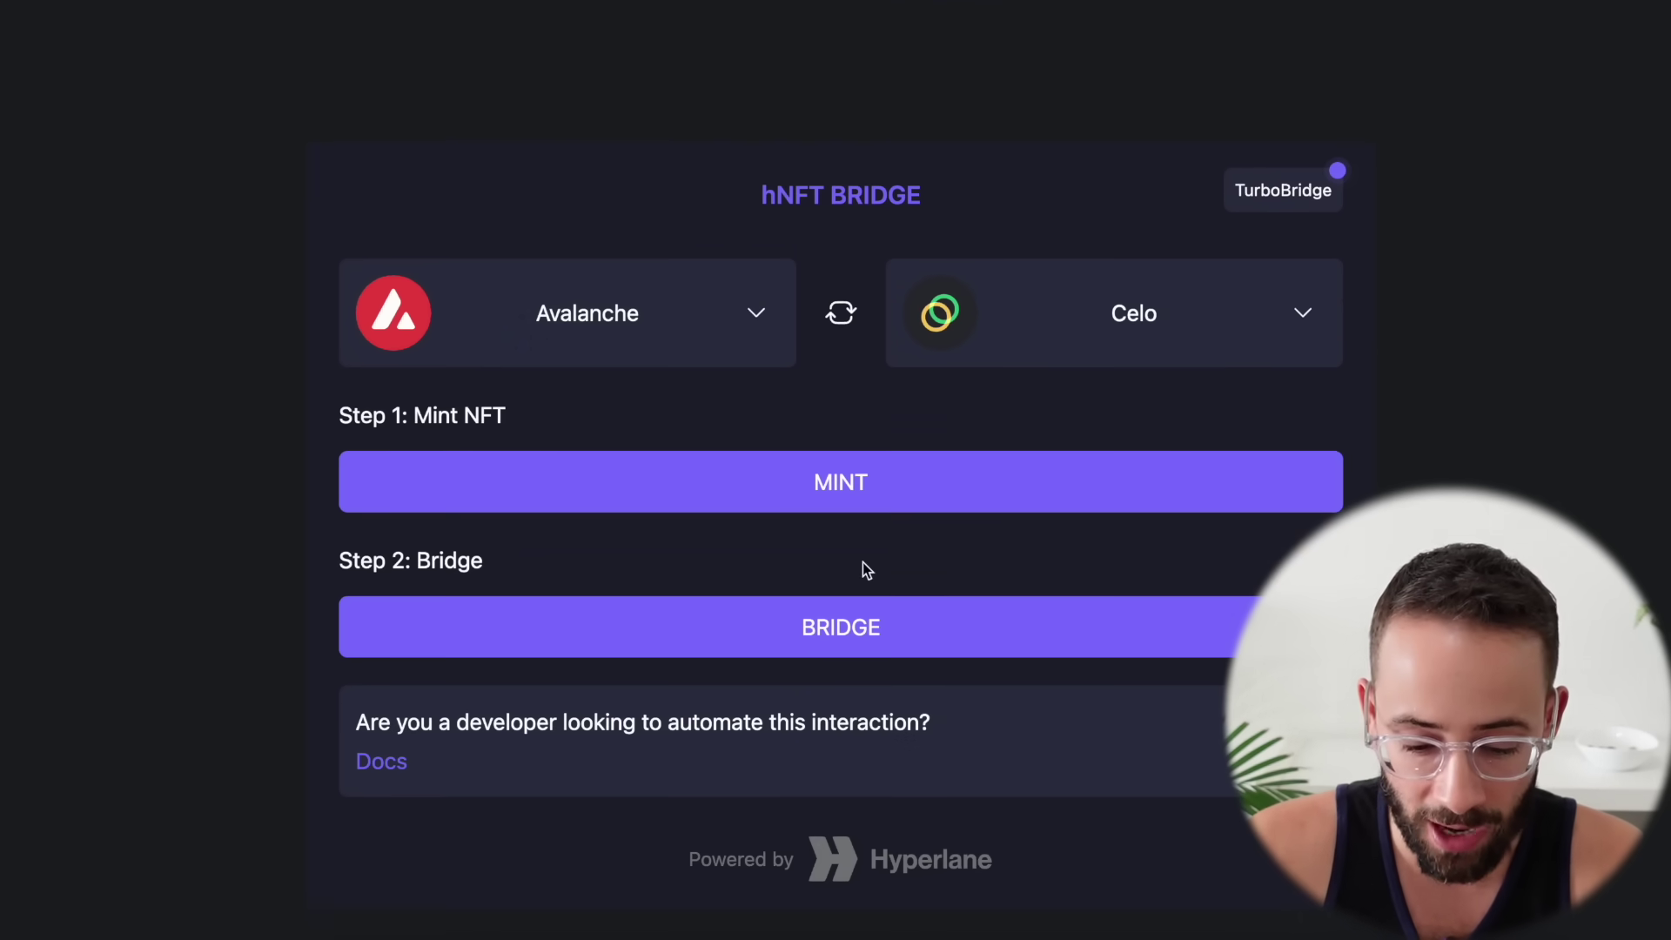
left_click(881, 648)
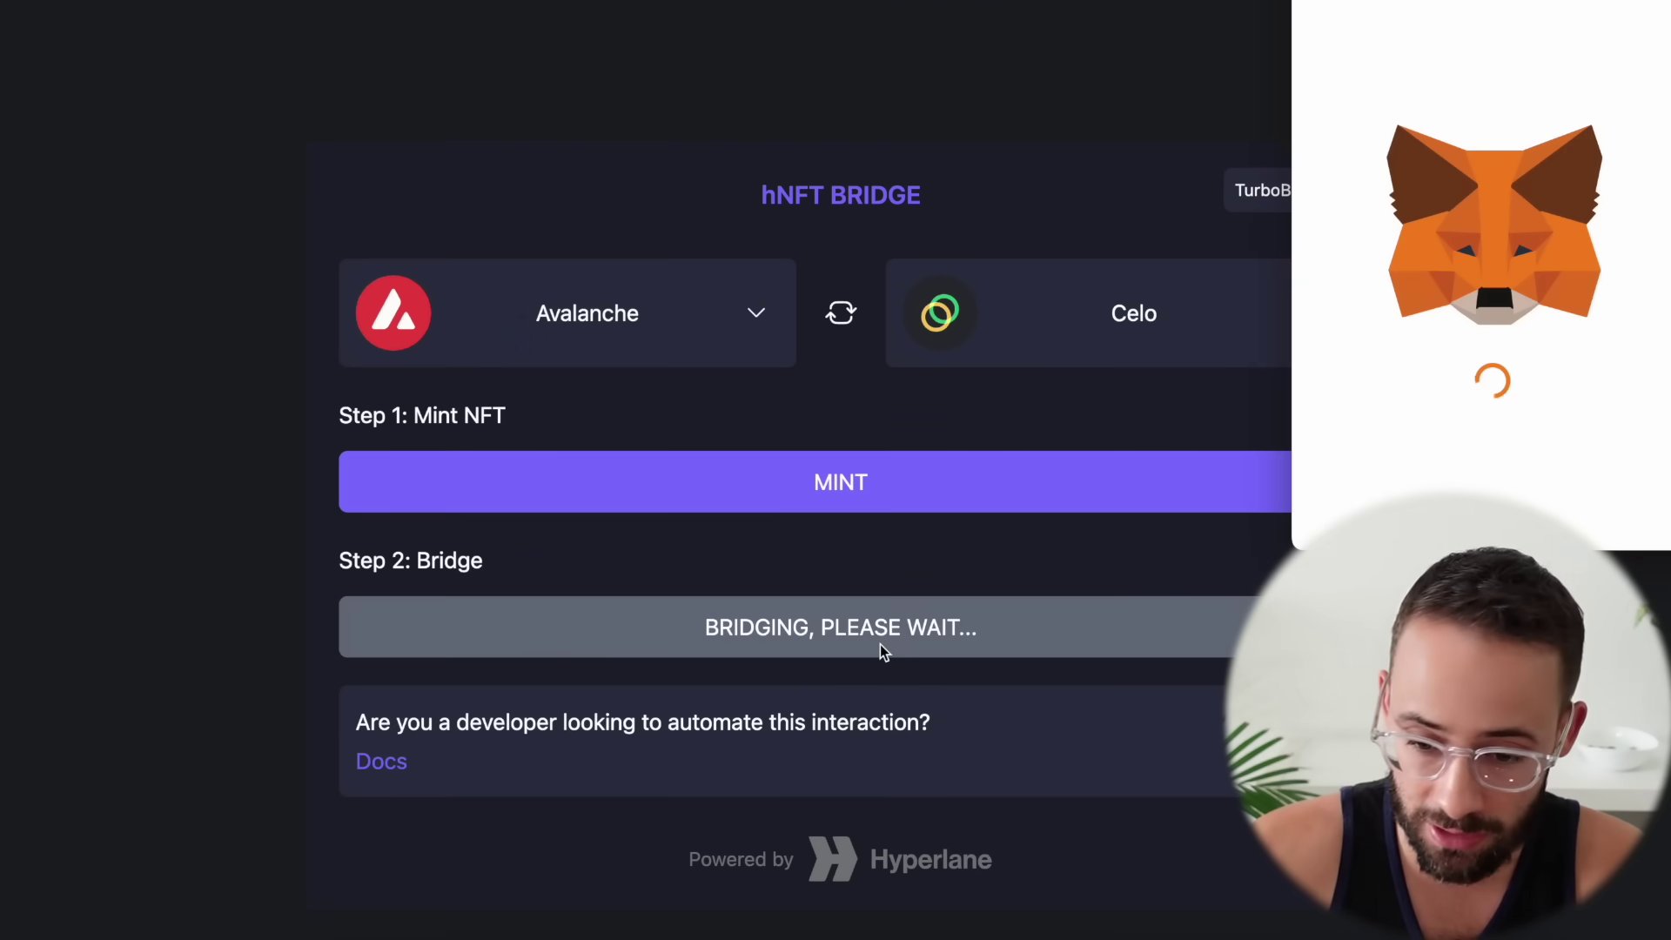
scroll(1543, 512, "down", 2)
scroll(1543, 512, "down", 2)
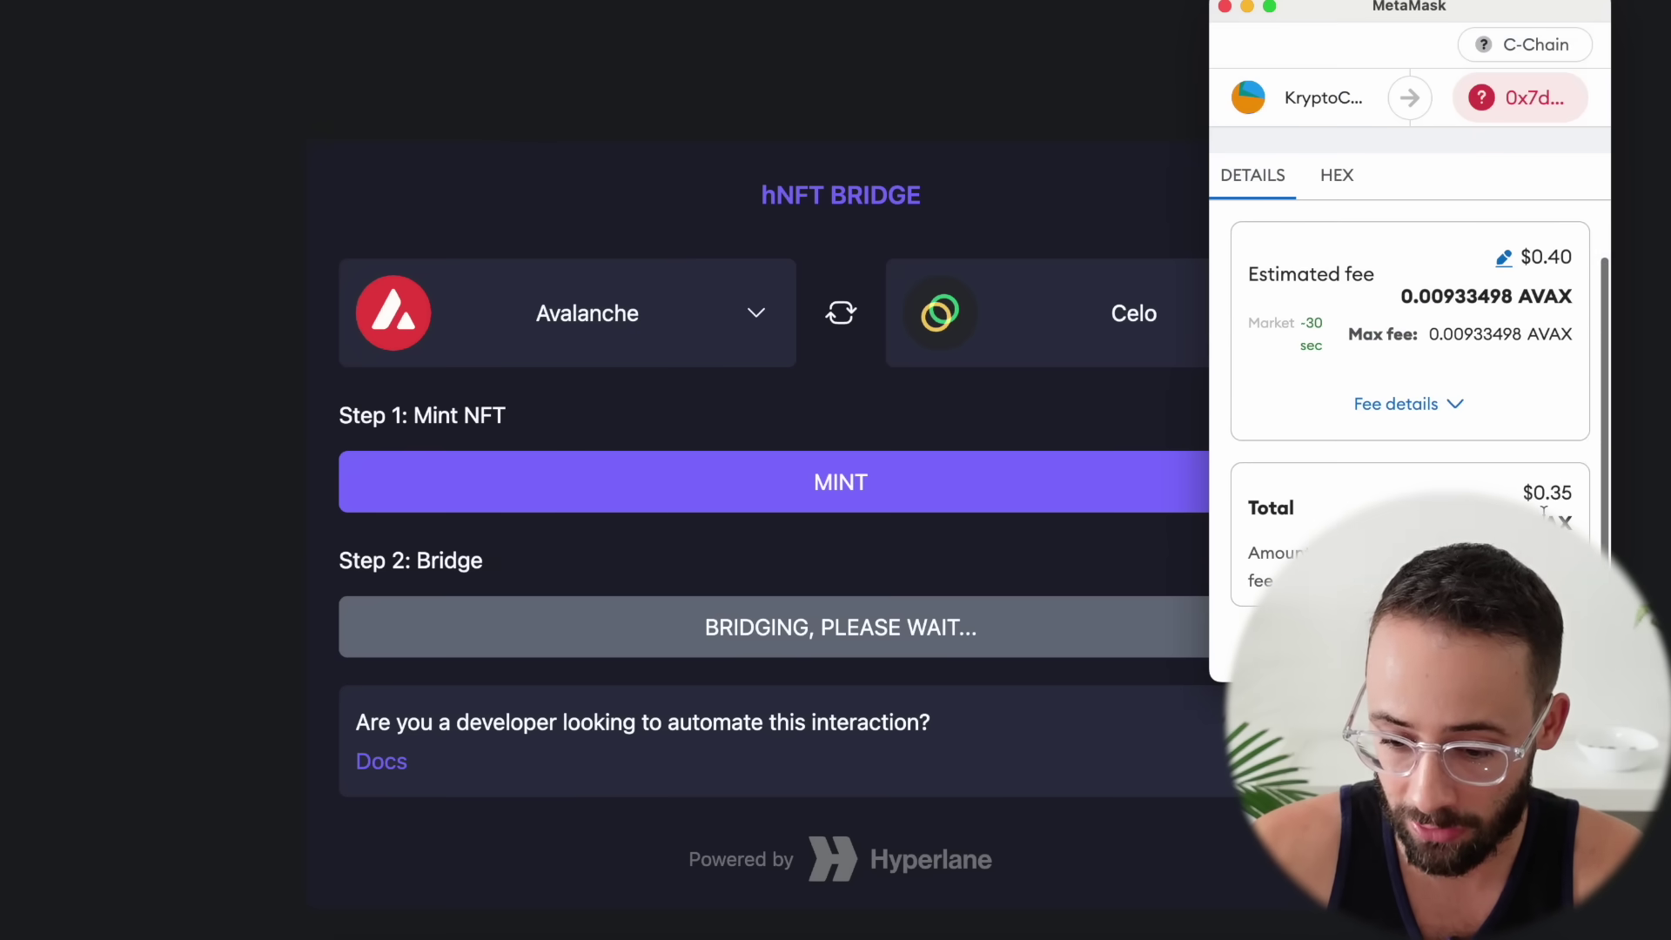
scroll(1543, 512, "up", 1)
scroll(1378, 338, "down", 3)
left_click(1510, 644)
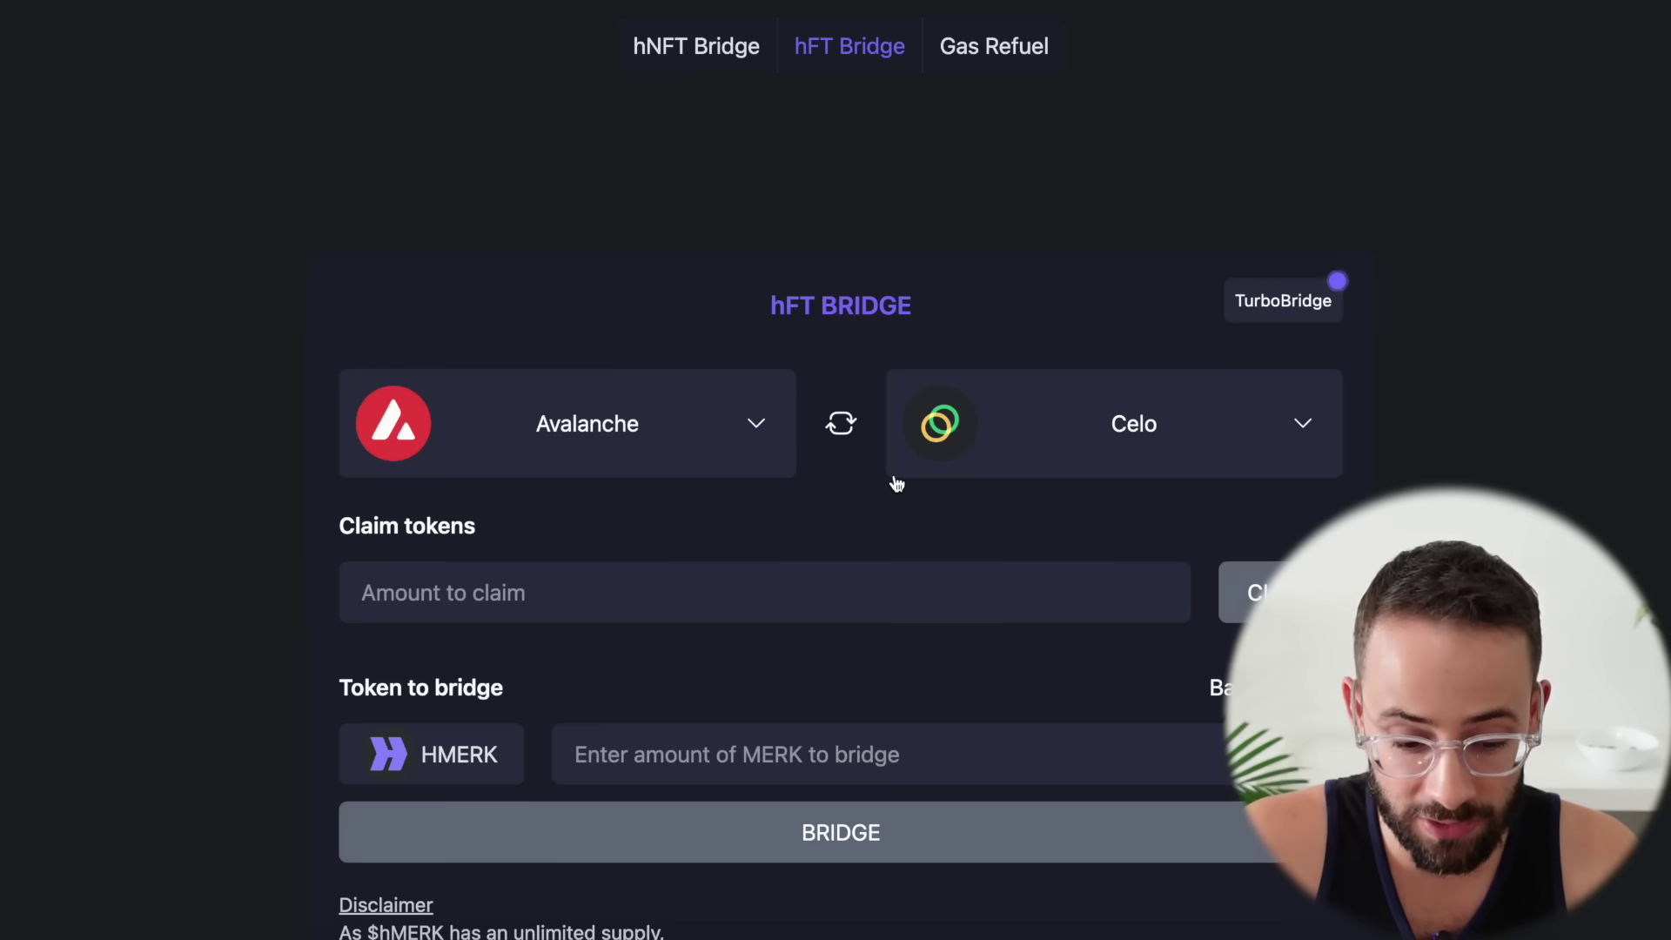
Enter 1000 as the amount of hMERK tokens to claim on the hFT Bridge
scroll(896, 484, "down", 1)
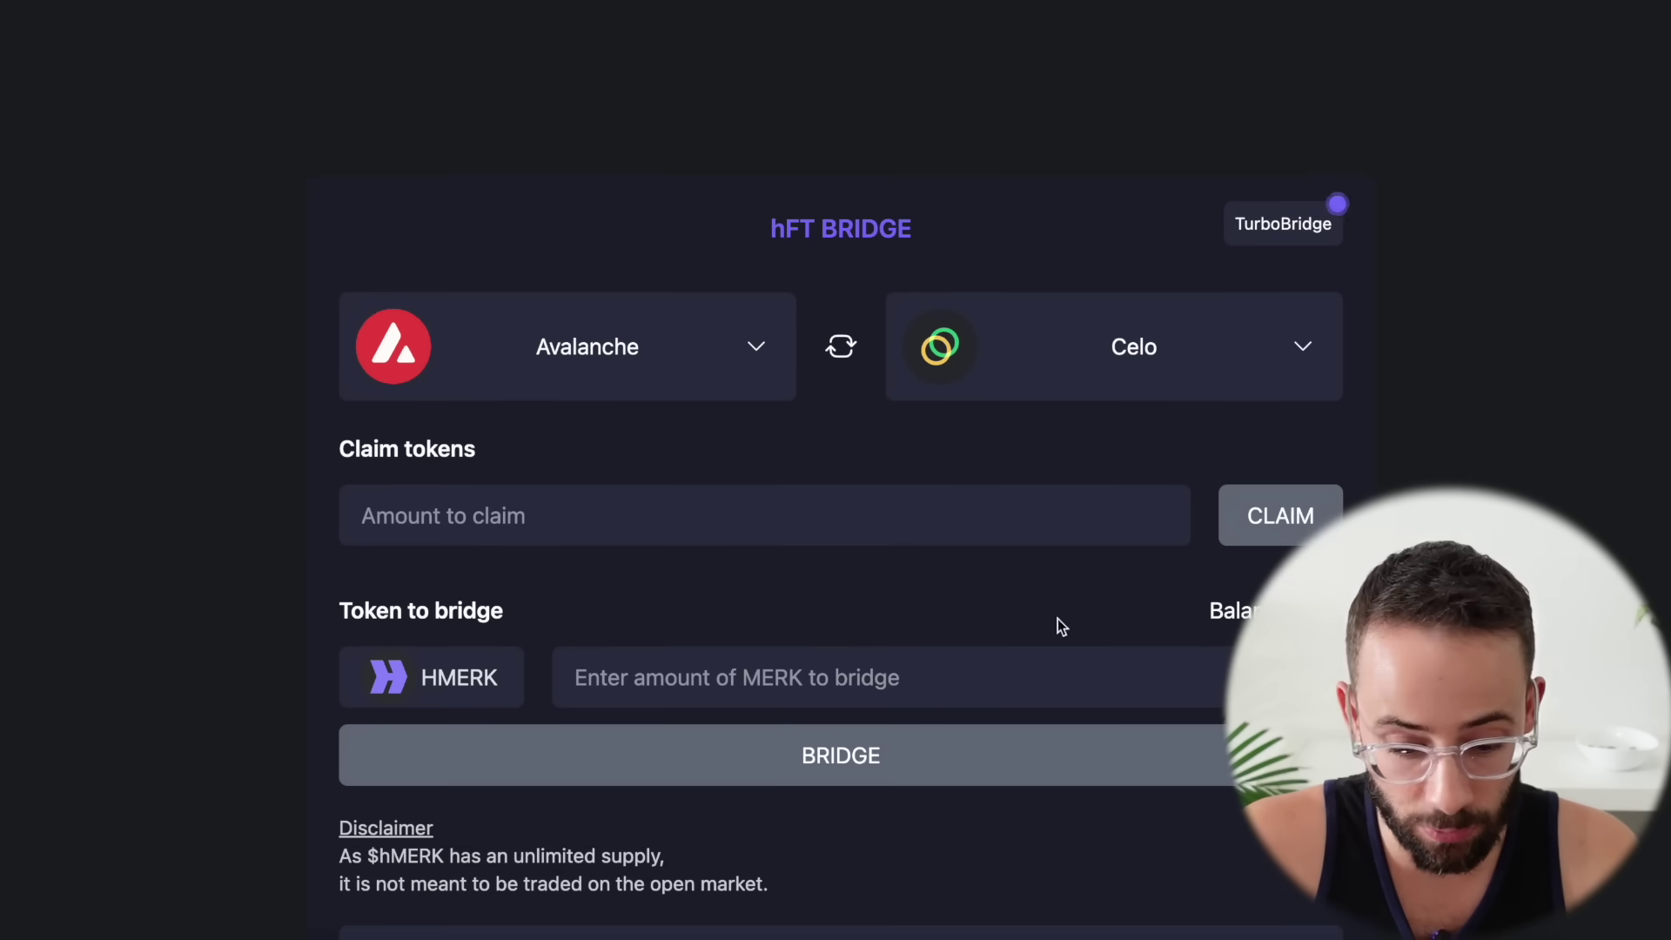
left_click(984, 518)
type("1000")
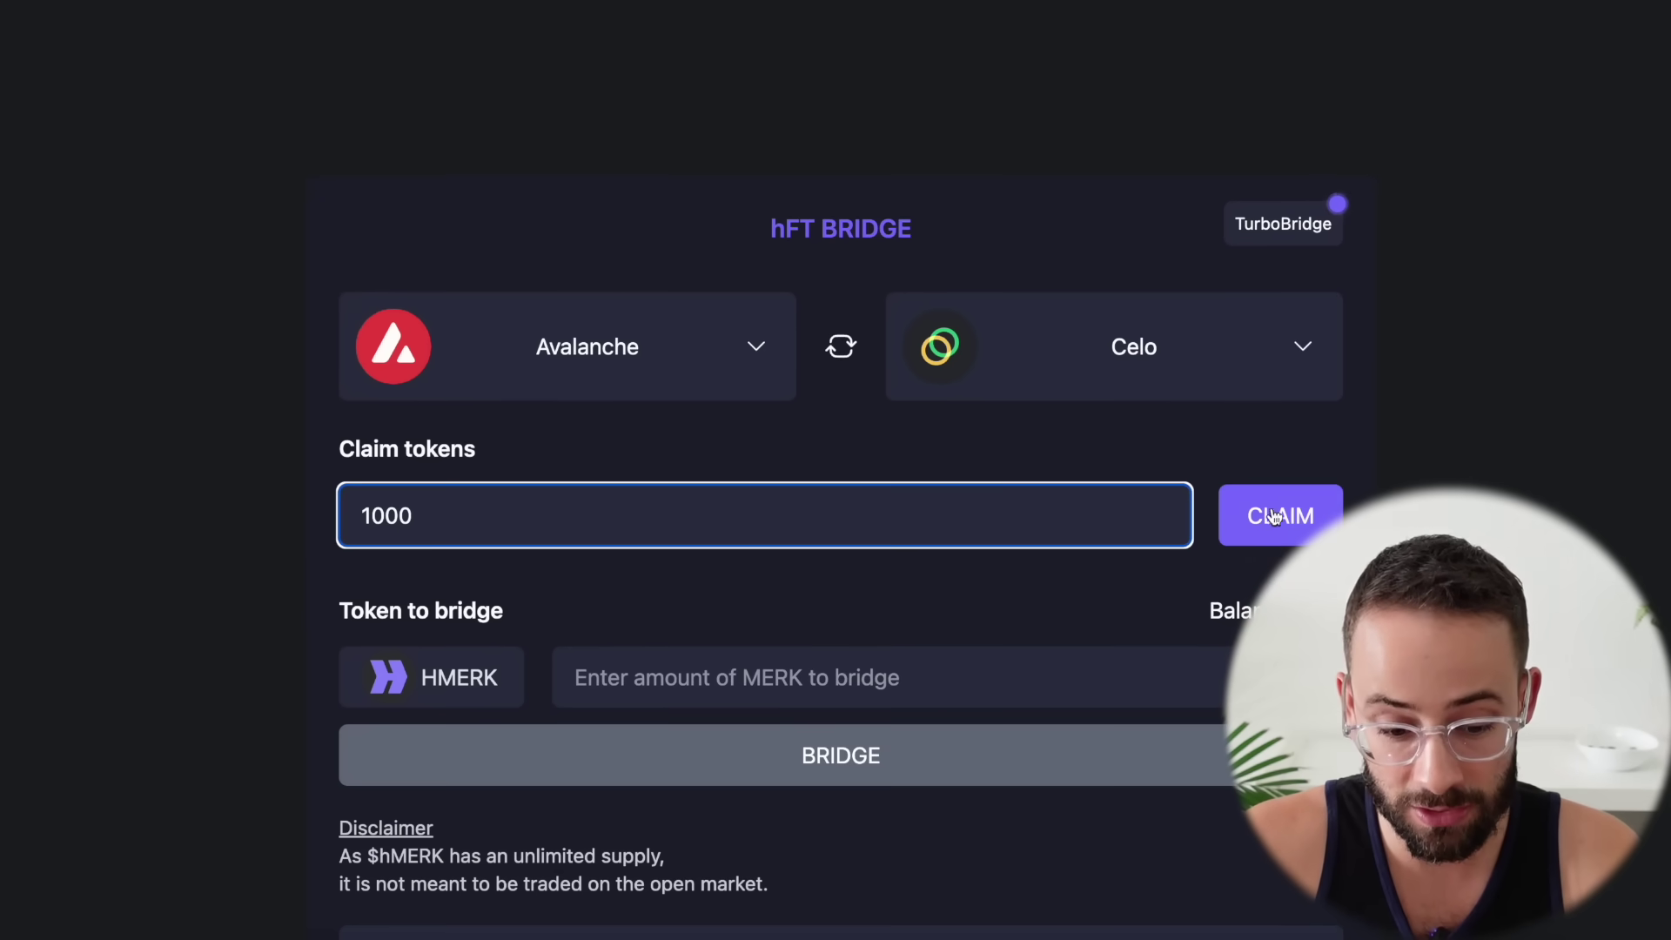
Set the hFT bridge route from Polygon to Gnosis and request a claim of 10 hMERK
scroll(1078, 534, "down", 1)
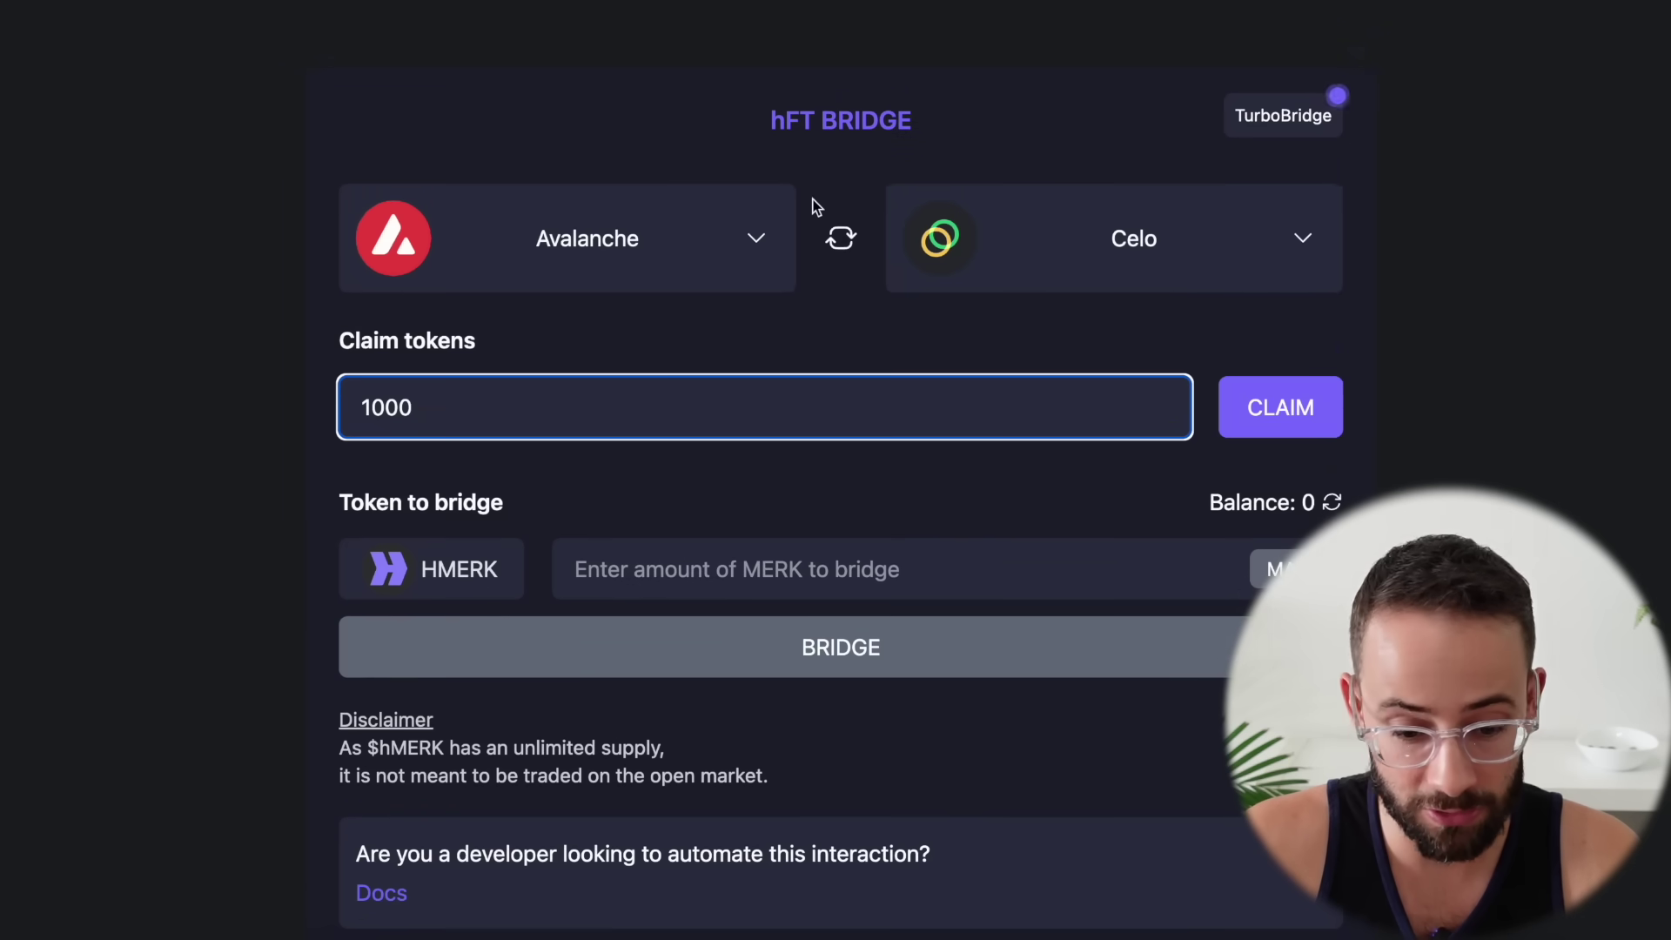
left_click(758, 253)
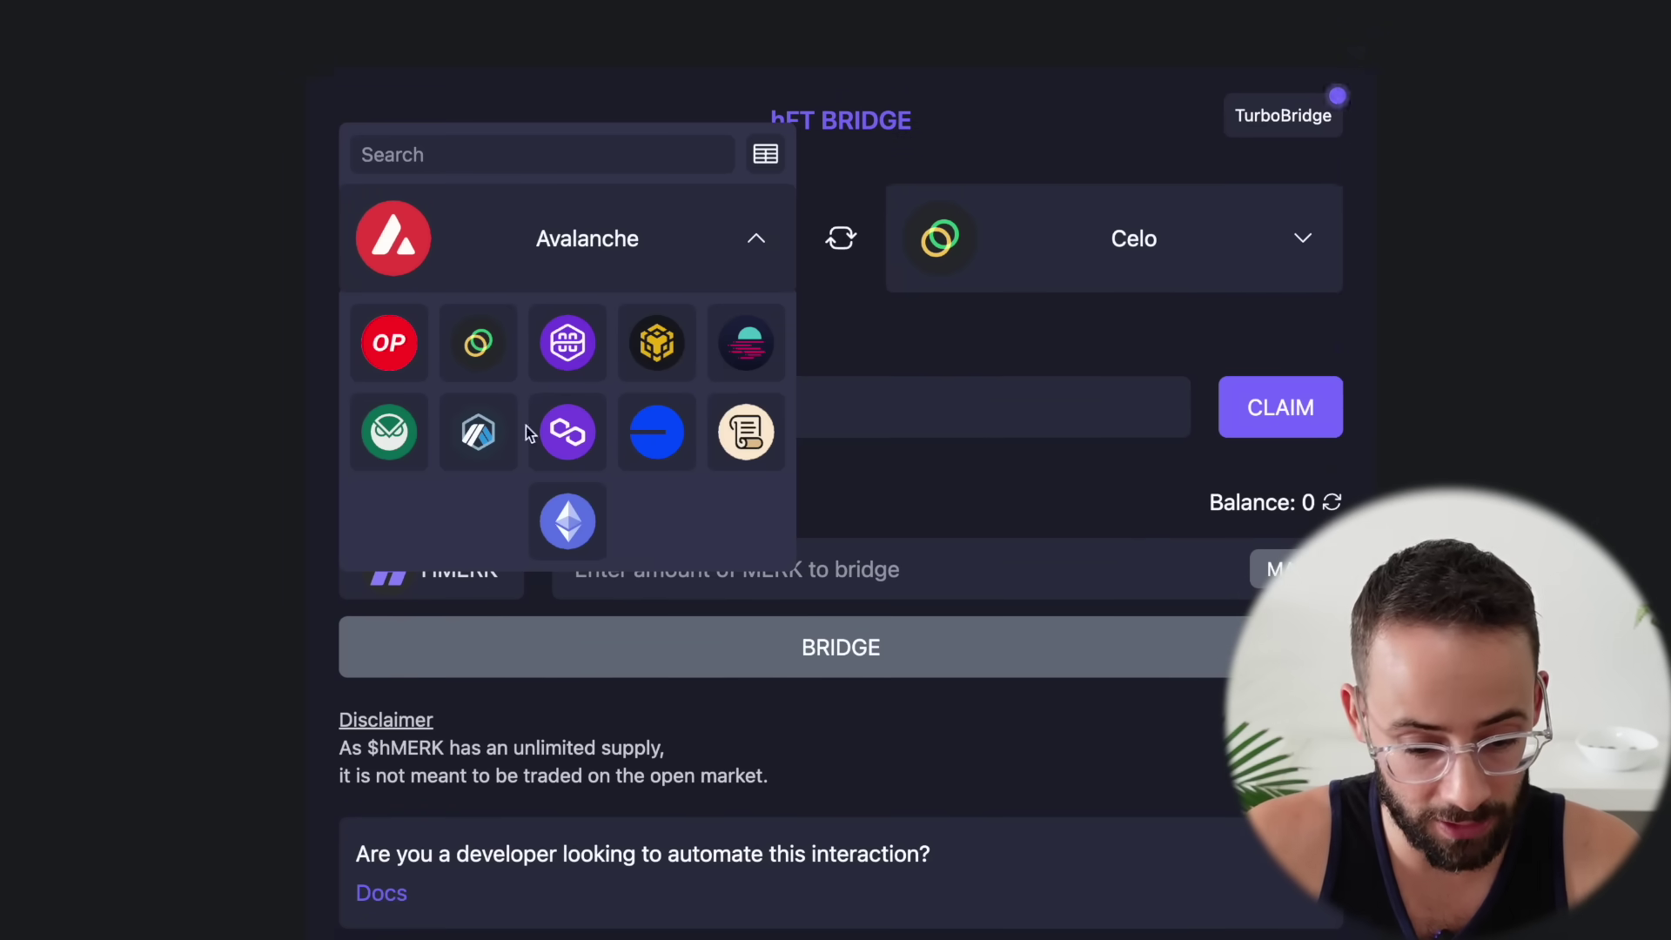
left_click(570, 435)
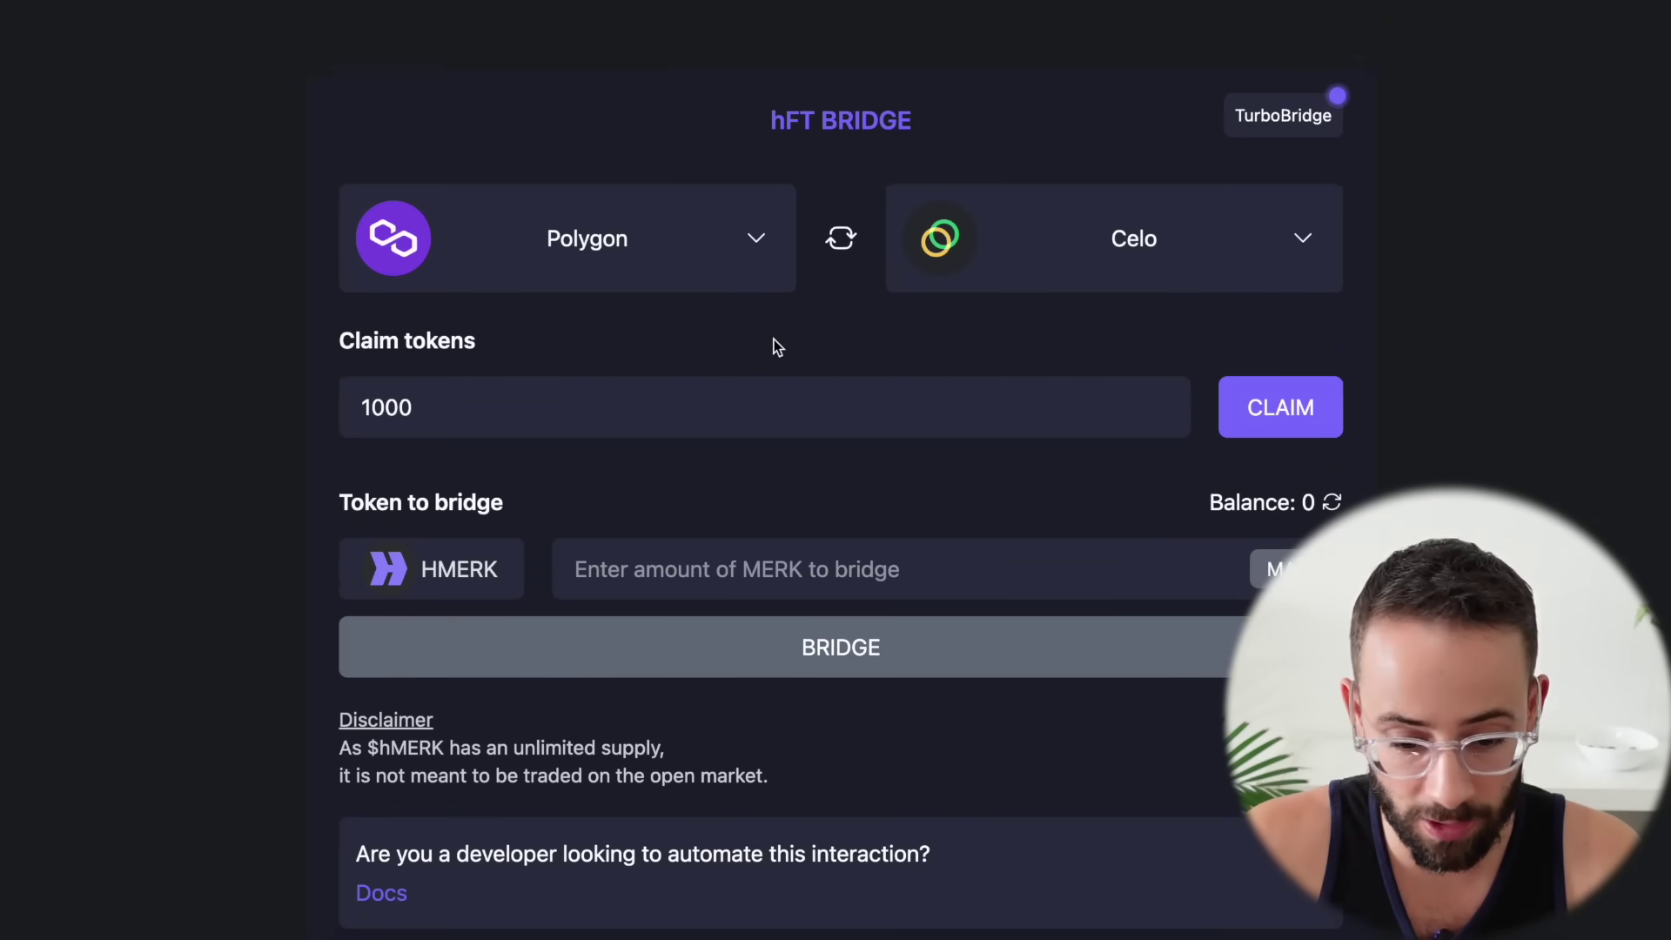
left_click(1160, 276)
left_click(938, 449)
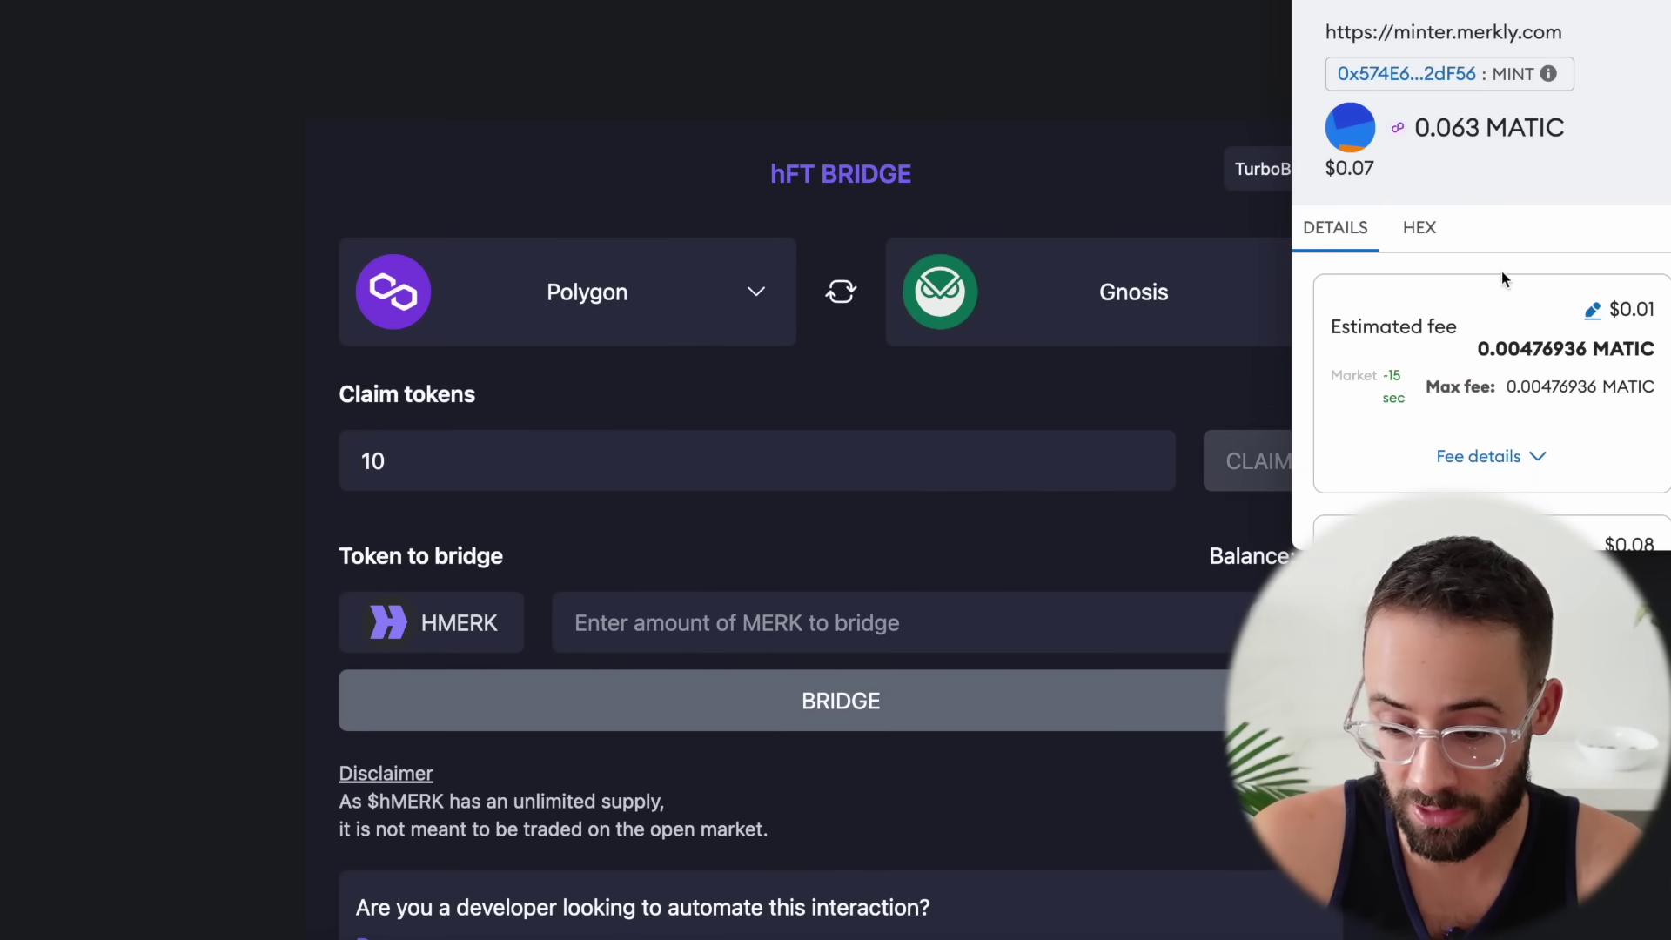
Review the hMERK mint request's amount and gas fee in MetaMask and approve it
scroll(1502, 270, "down", 3)
scroll(1502, 270, "up", 2)
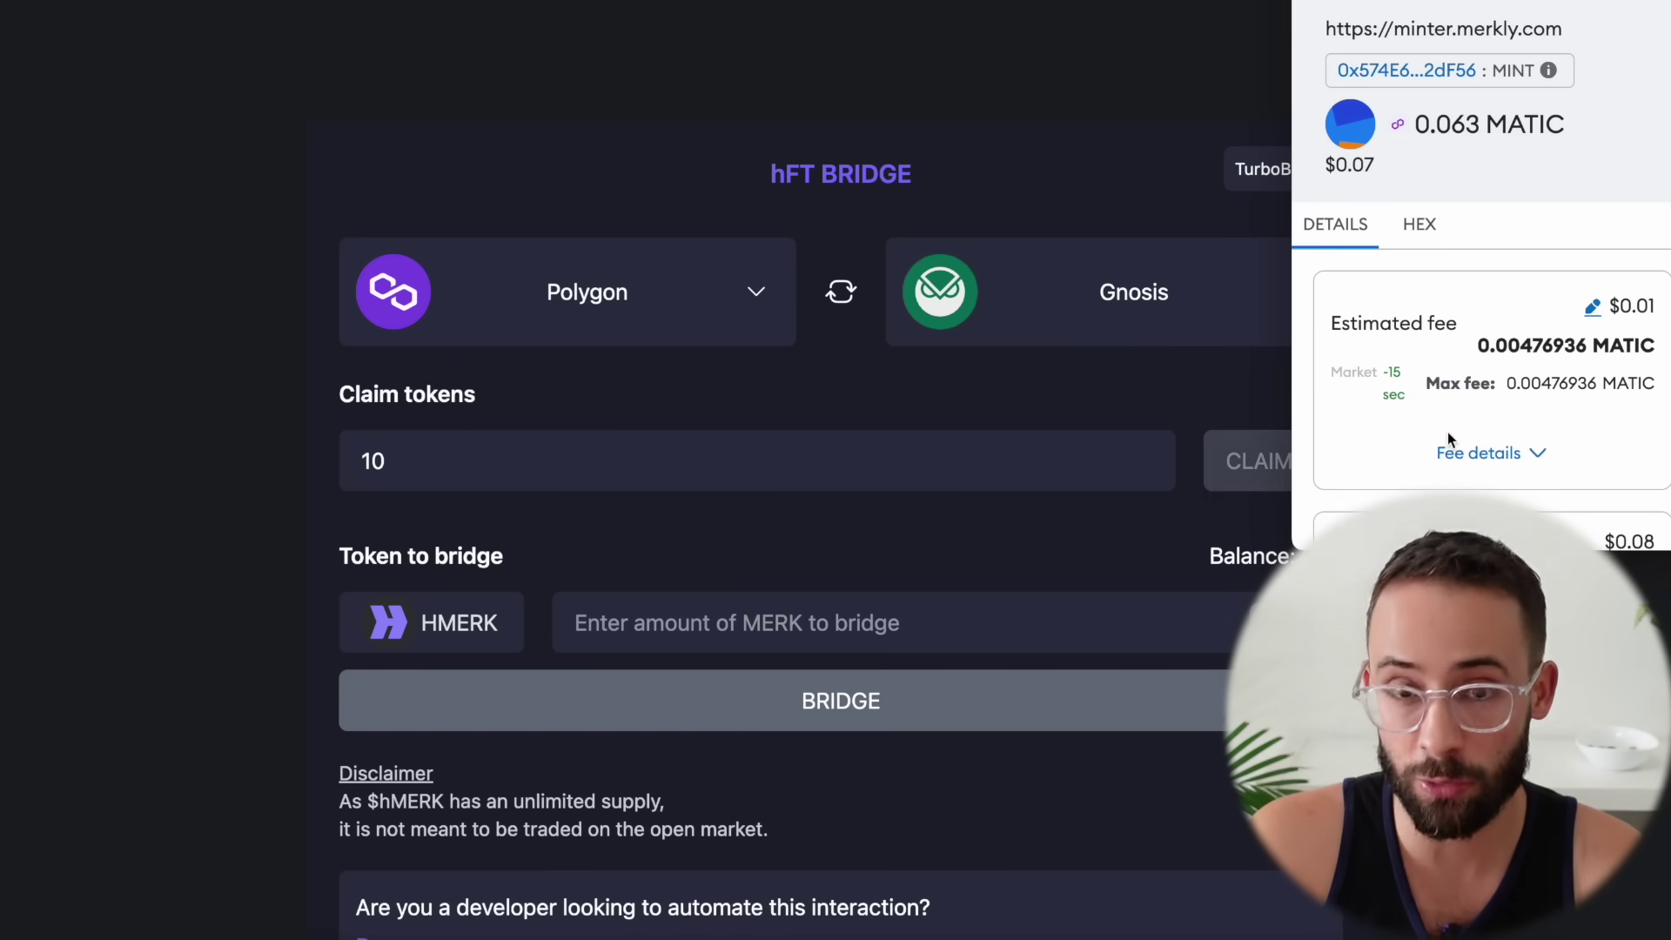
scroll(1449, 431, "down", 2)
scroll(1448, 432, "up", 2)
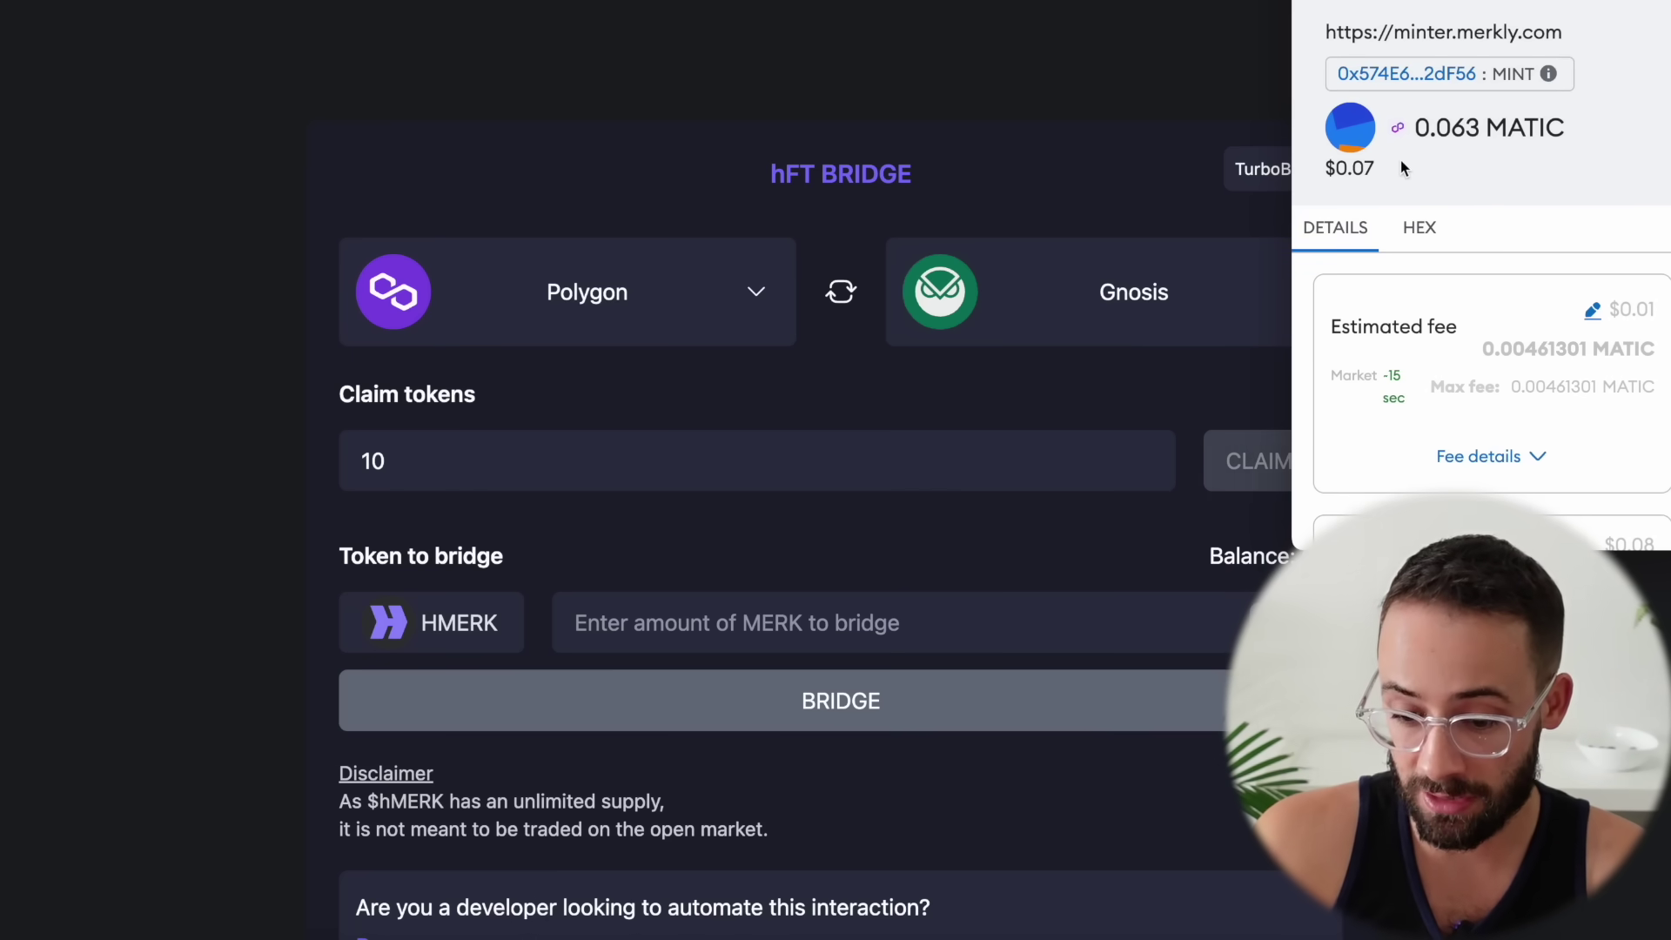
scroll(1401, 295, "down", 5)
left_click(1597, 493)
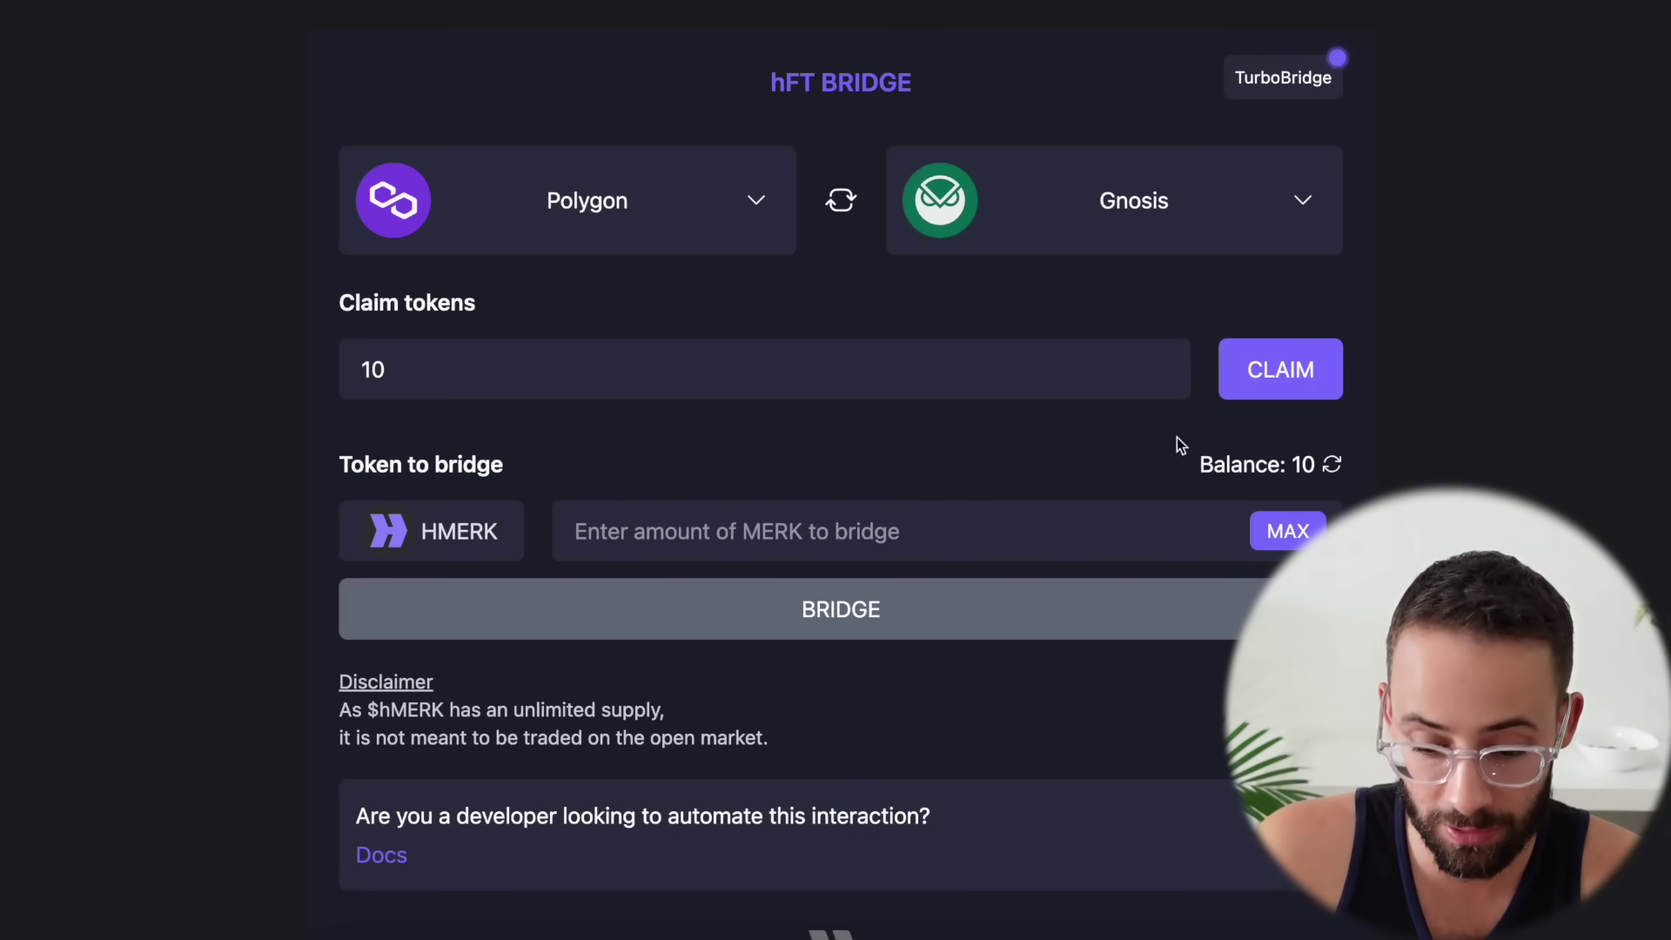
Bridge the maximum 10 hMERK from Polygon to Gnosis, reviewing the costs and approving the transaction in MetaMask
left_click(1288, 533)
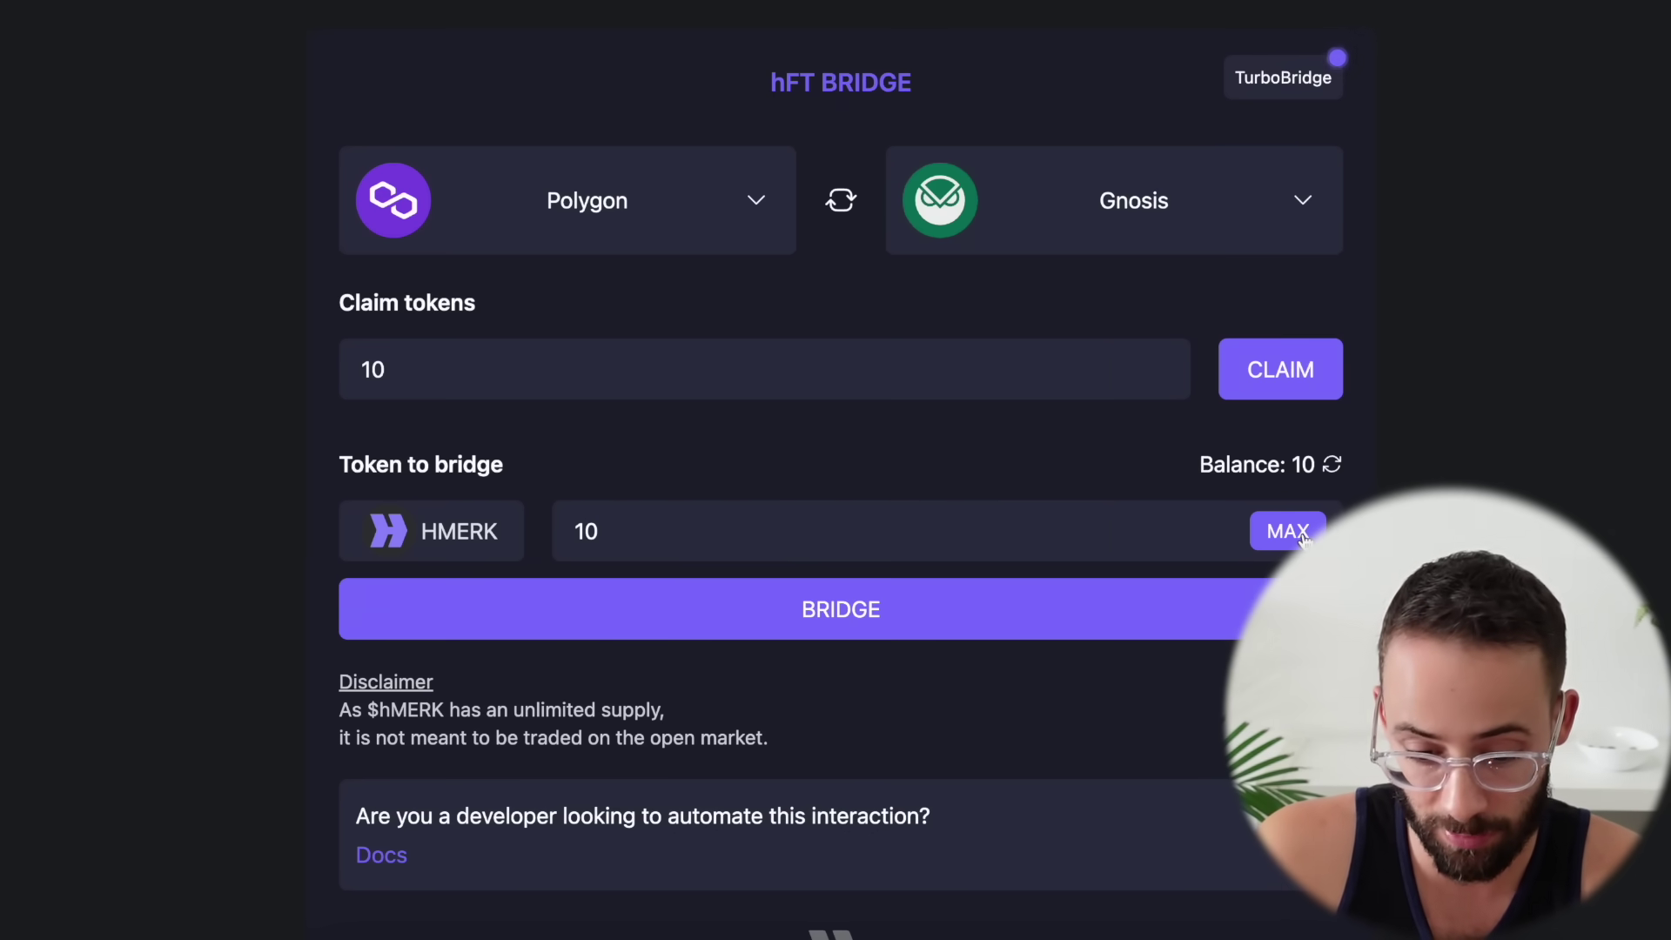
left_click(917, 599)
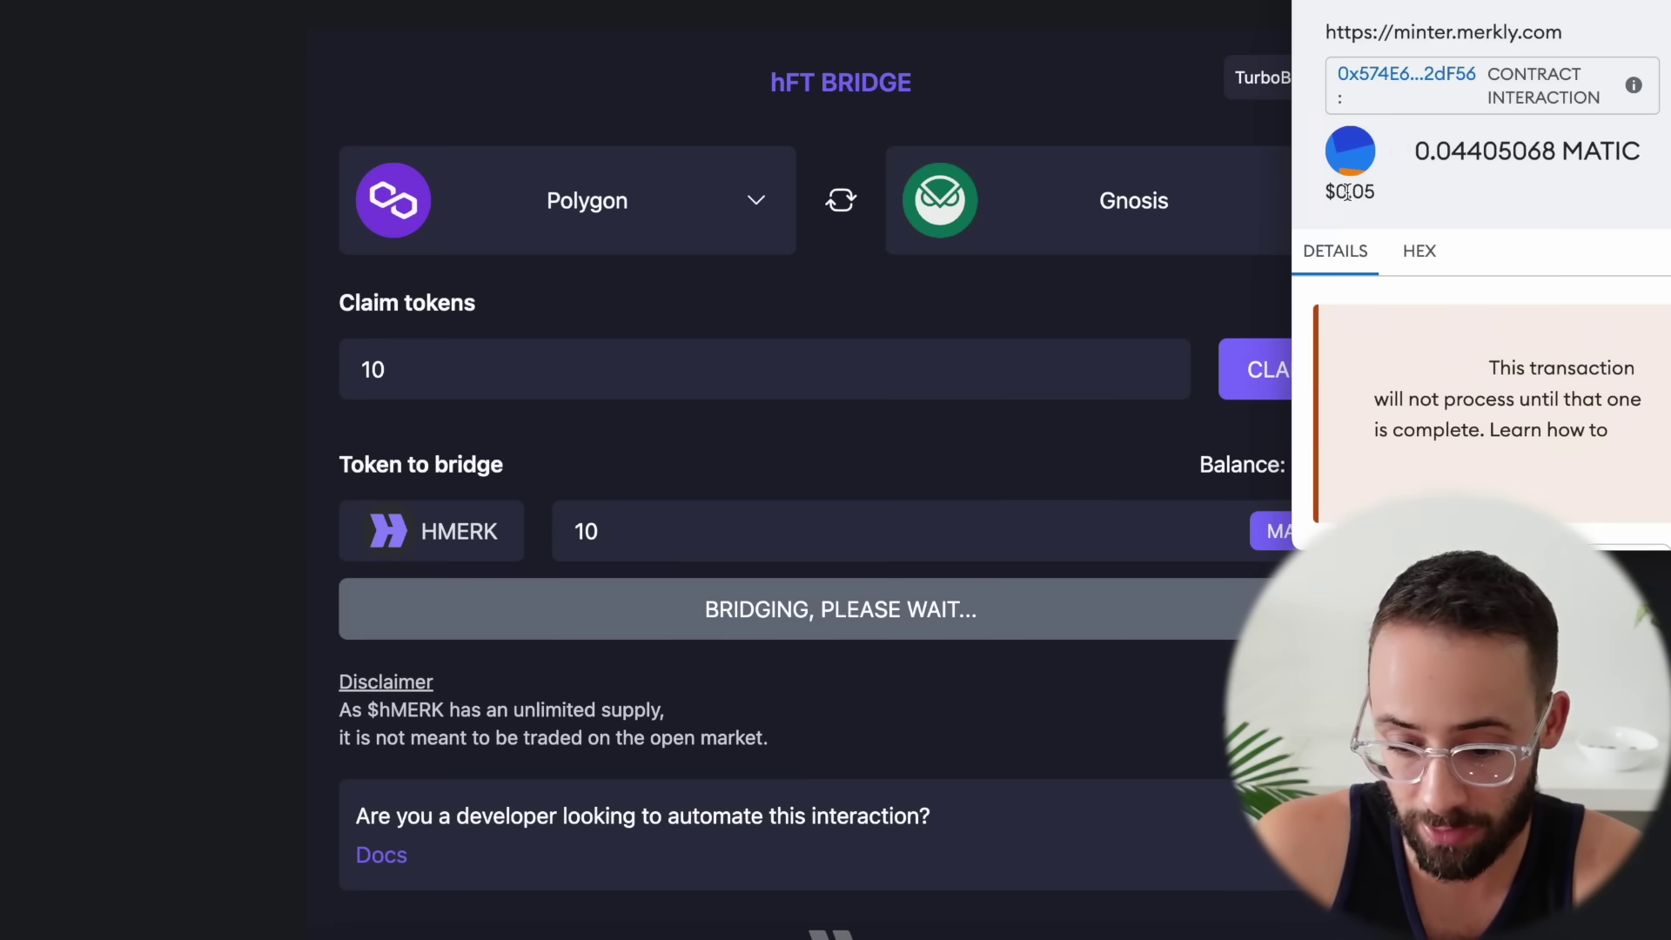
scroll(1512, 287, "down", 5)
scroll(1533, 390, "up", 5)
scroll(1540, 426, "down", 5)
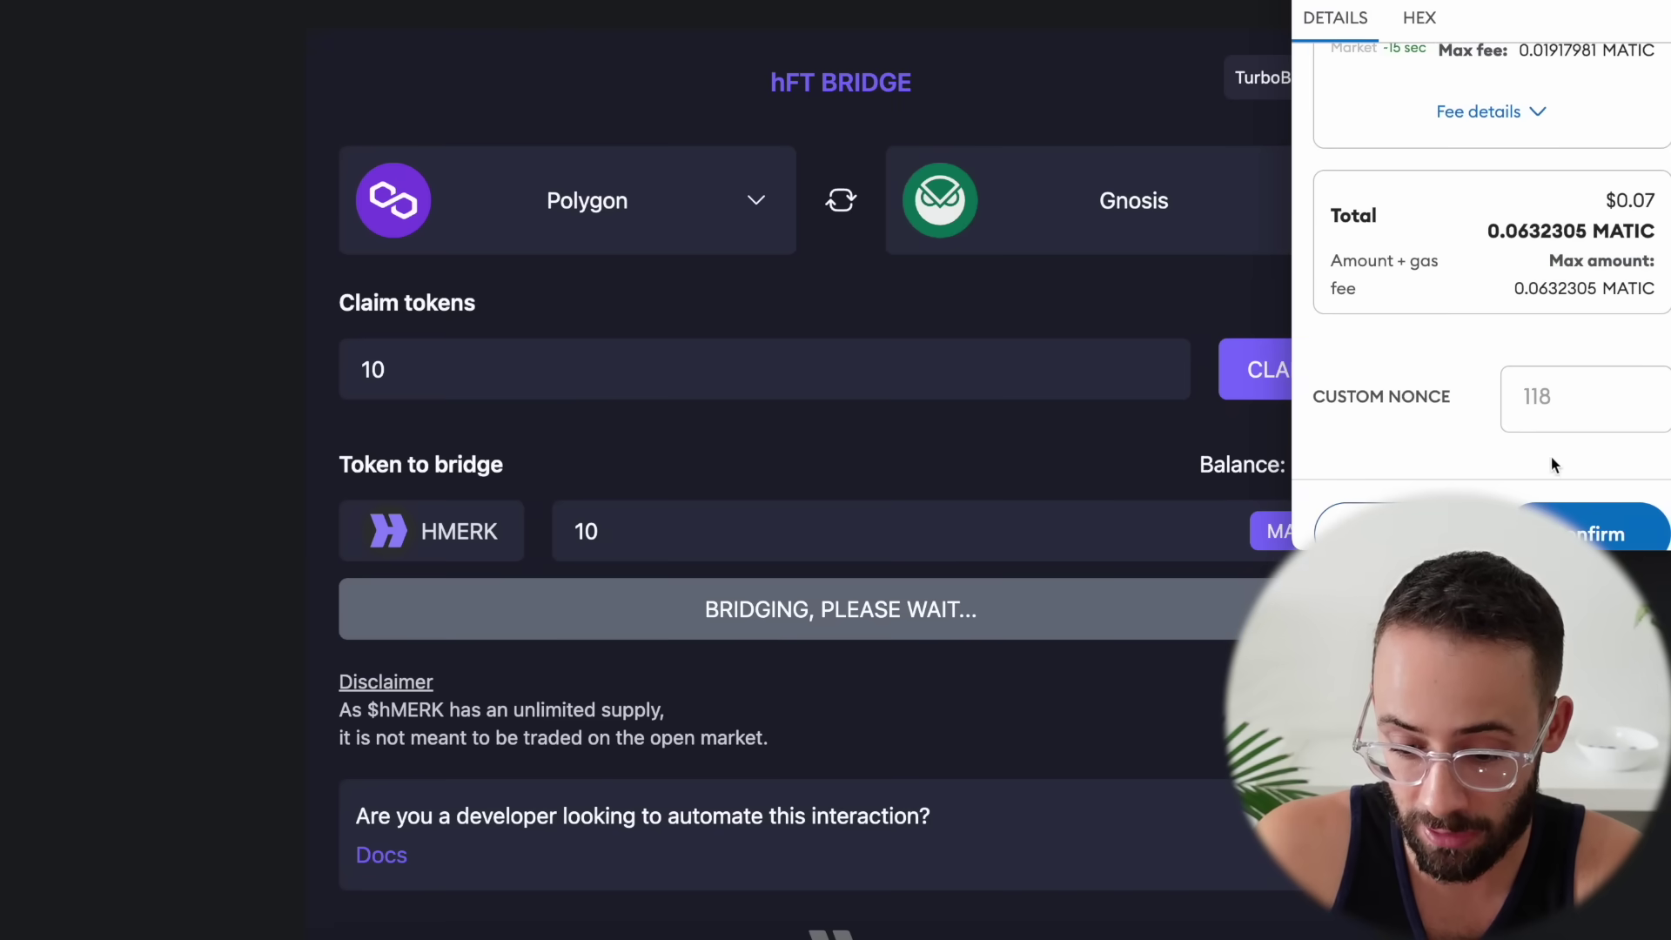
left_click(1601, 535)
scroll(1201, 642, "down", 2)
scroll(1197, 638, "up", 5)
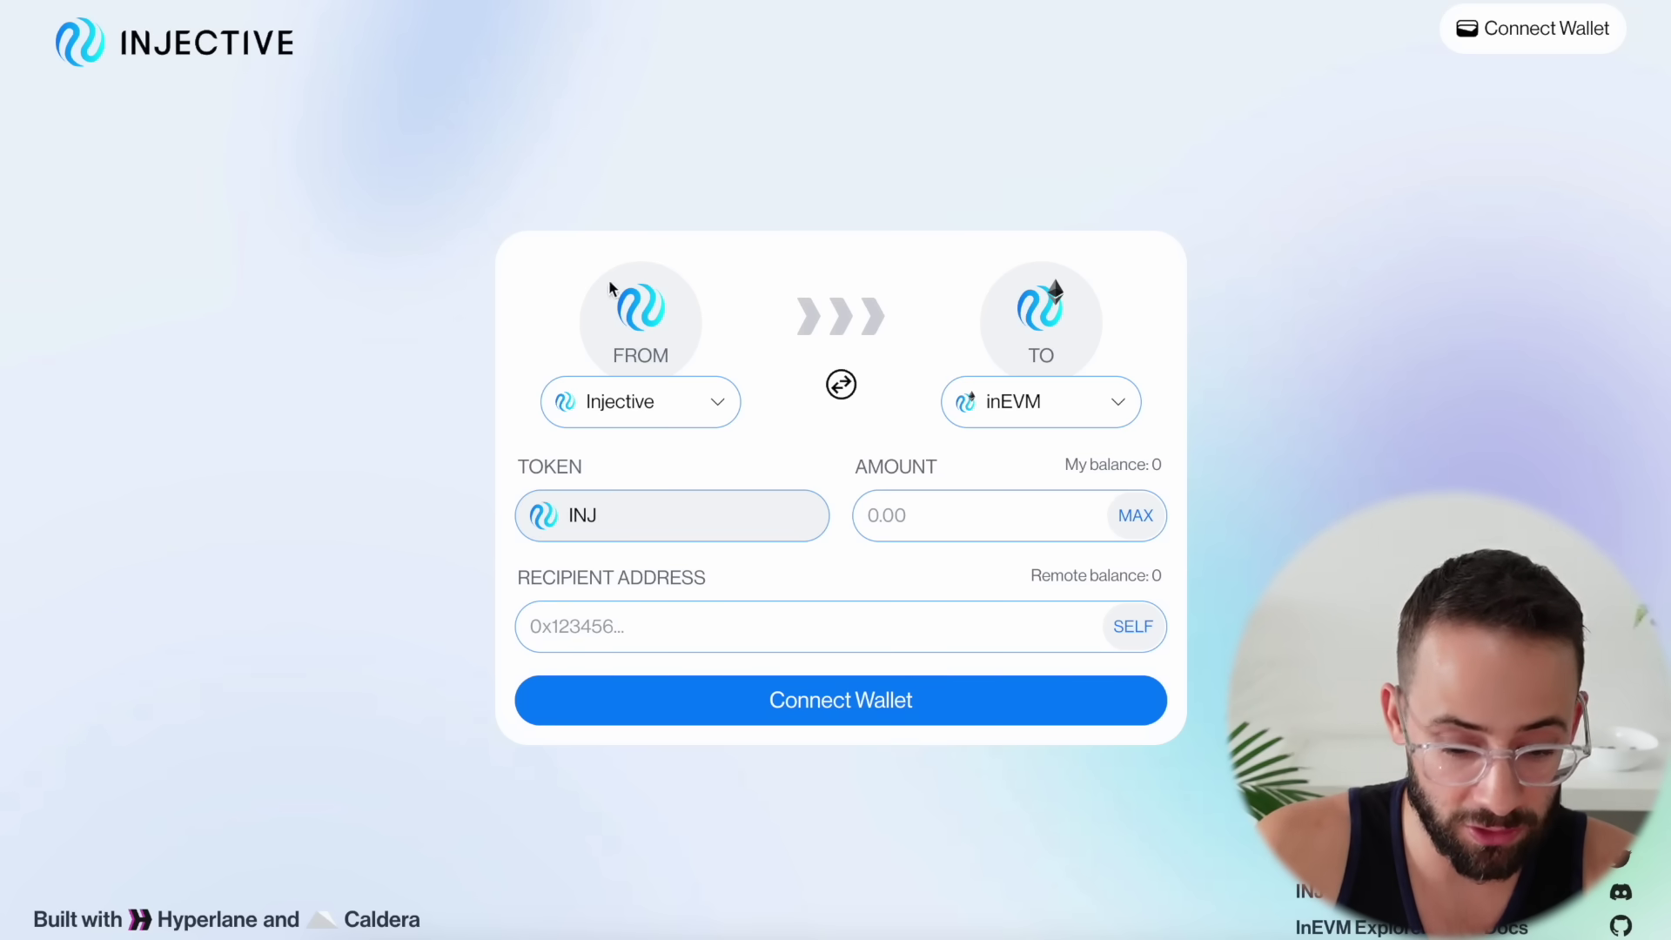
Check the source and destination chains offered by the Injective bridge, and reverse the Injective to inEVM route and restore it
left_click(713, 415)
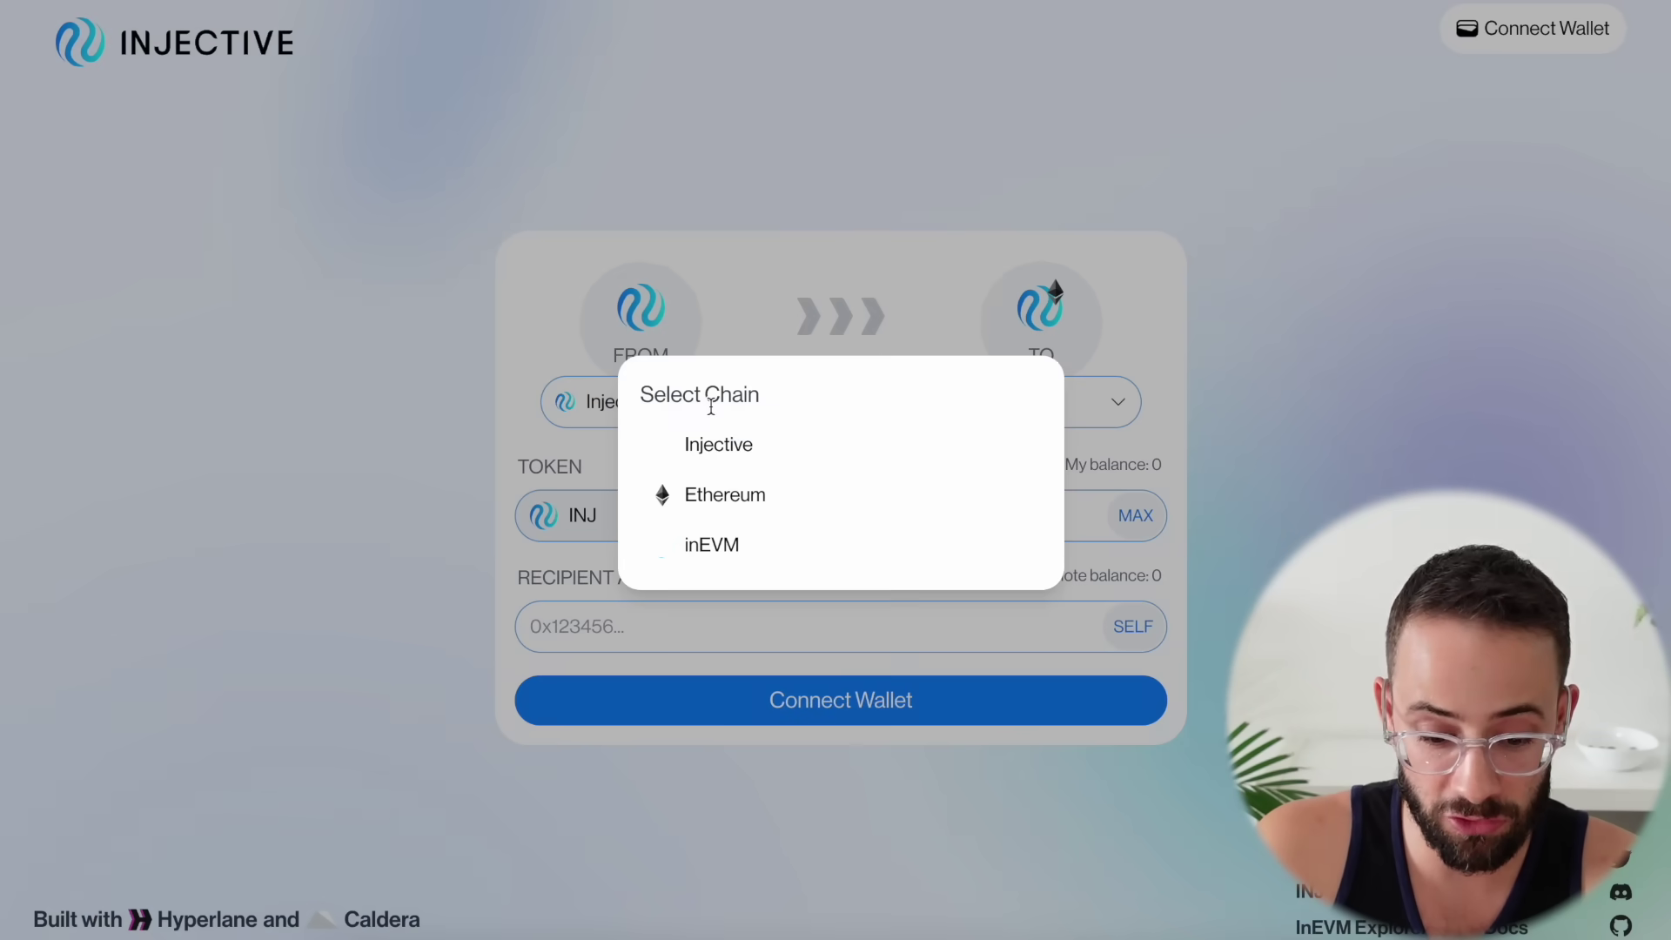
left_click(902, 219)
left_click(1088, 414)
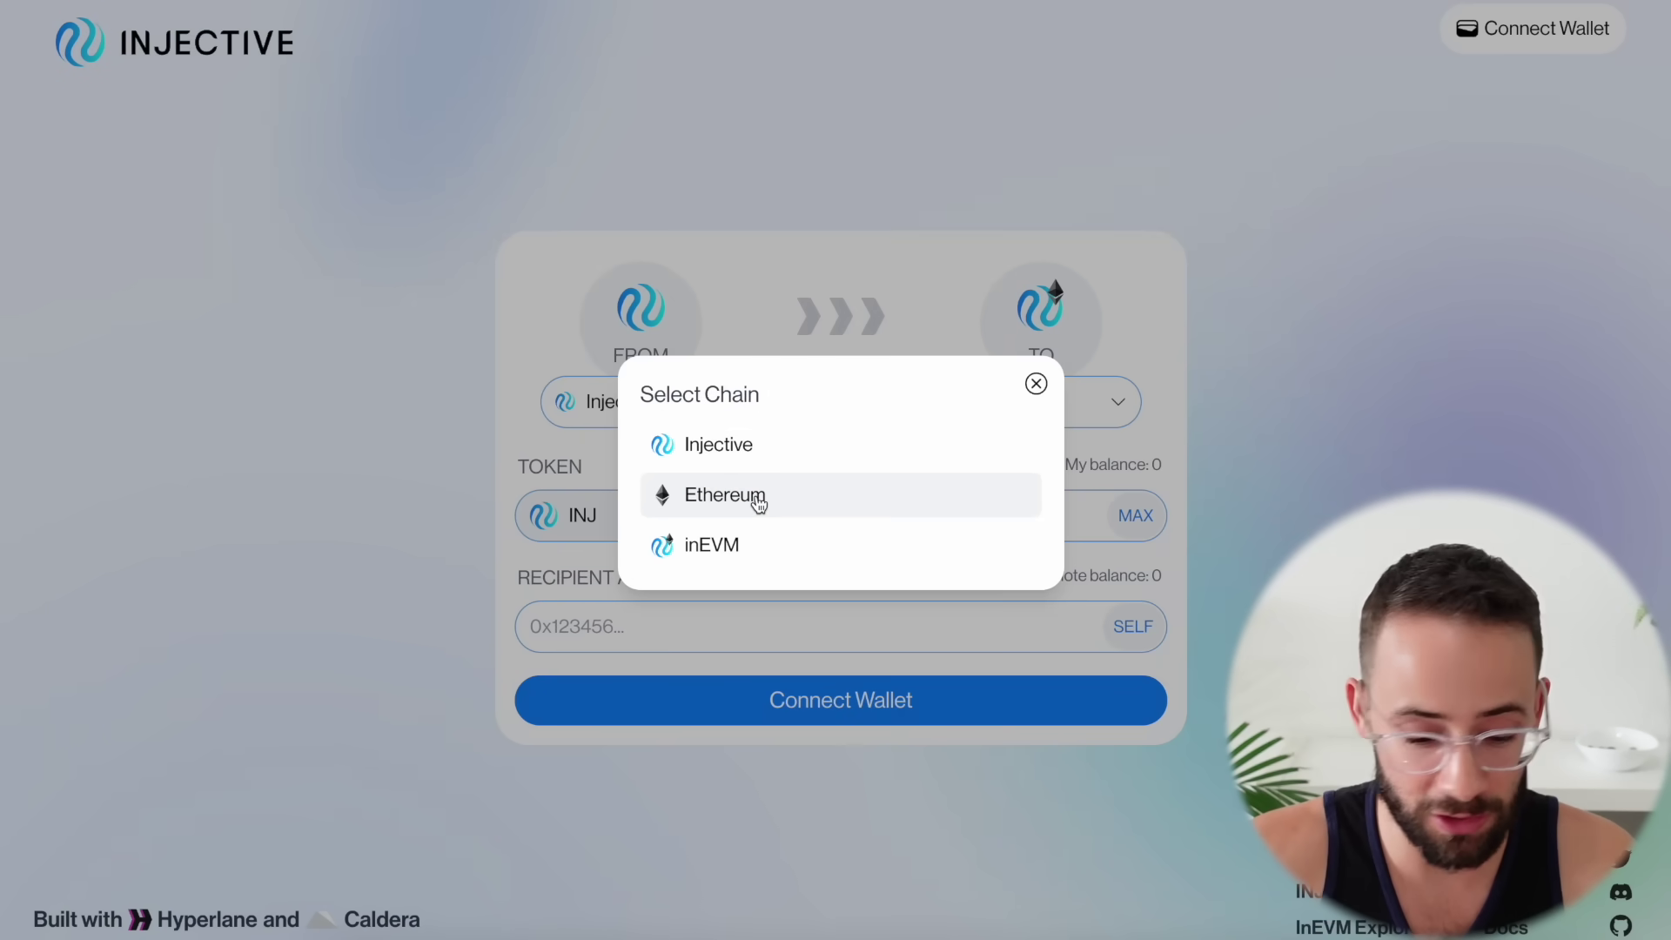
left_click(1412, 456)
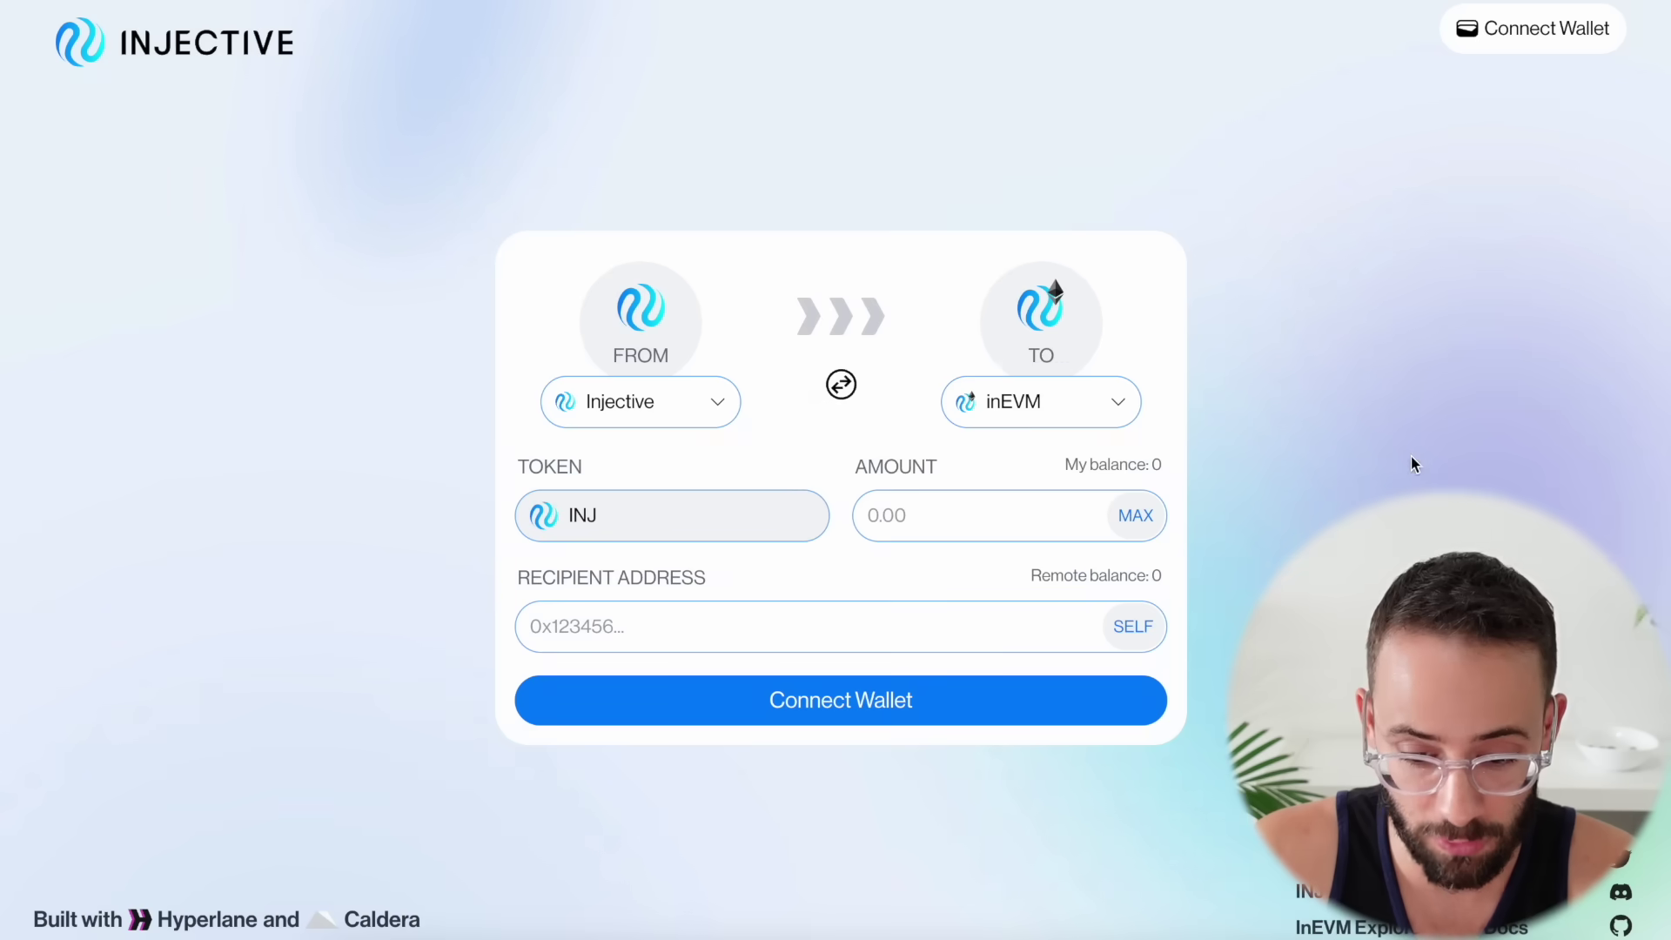
left_click(841, 383)
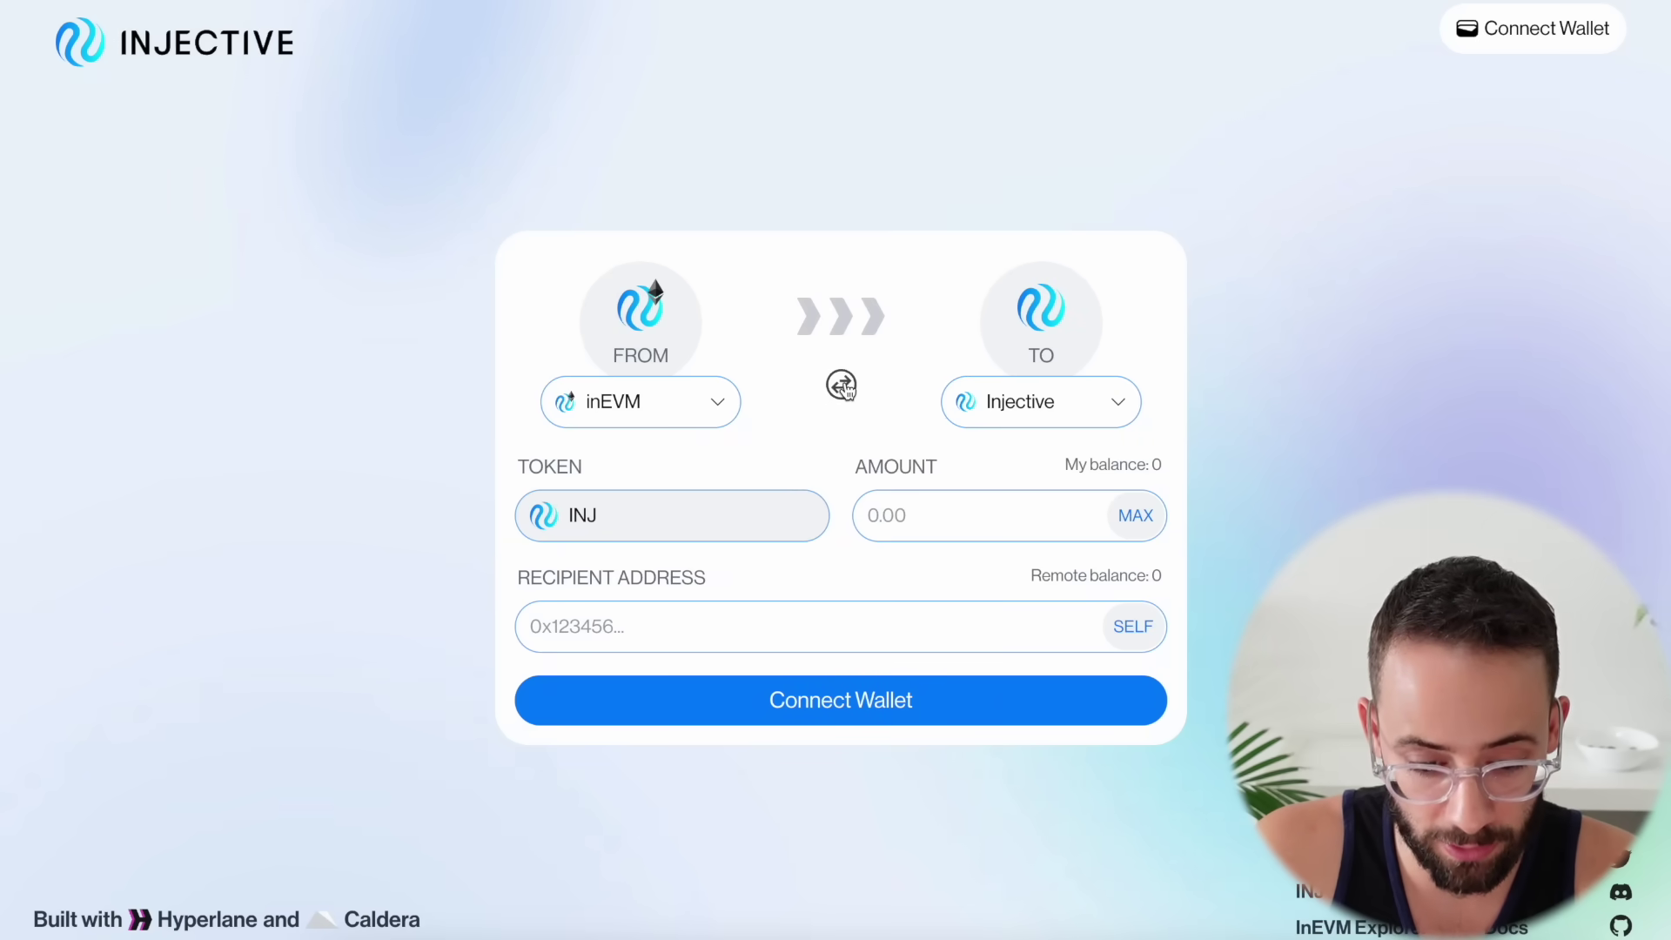
left_click(842, 385)
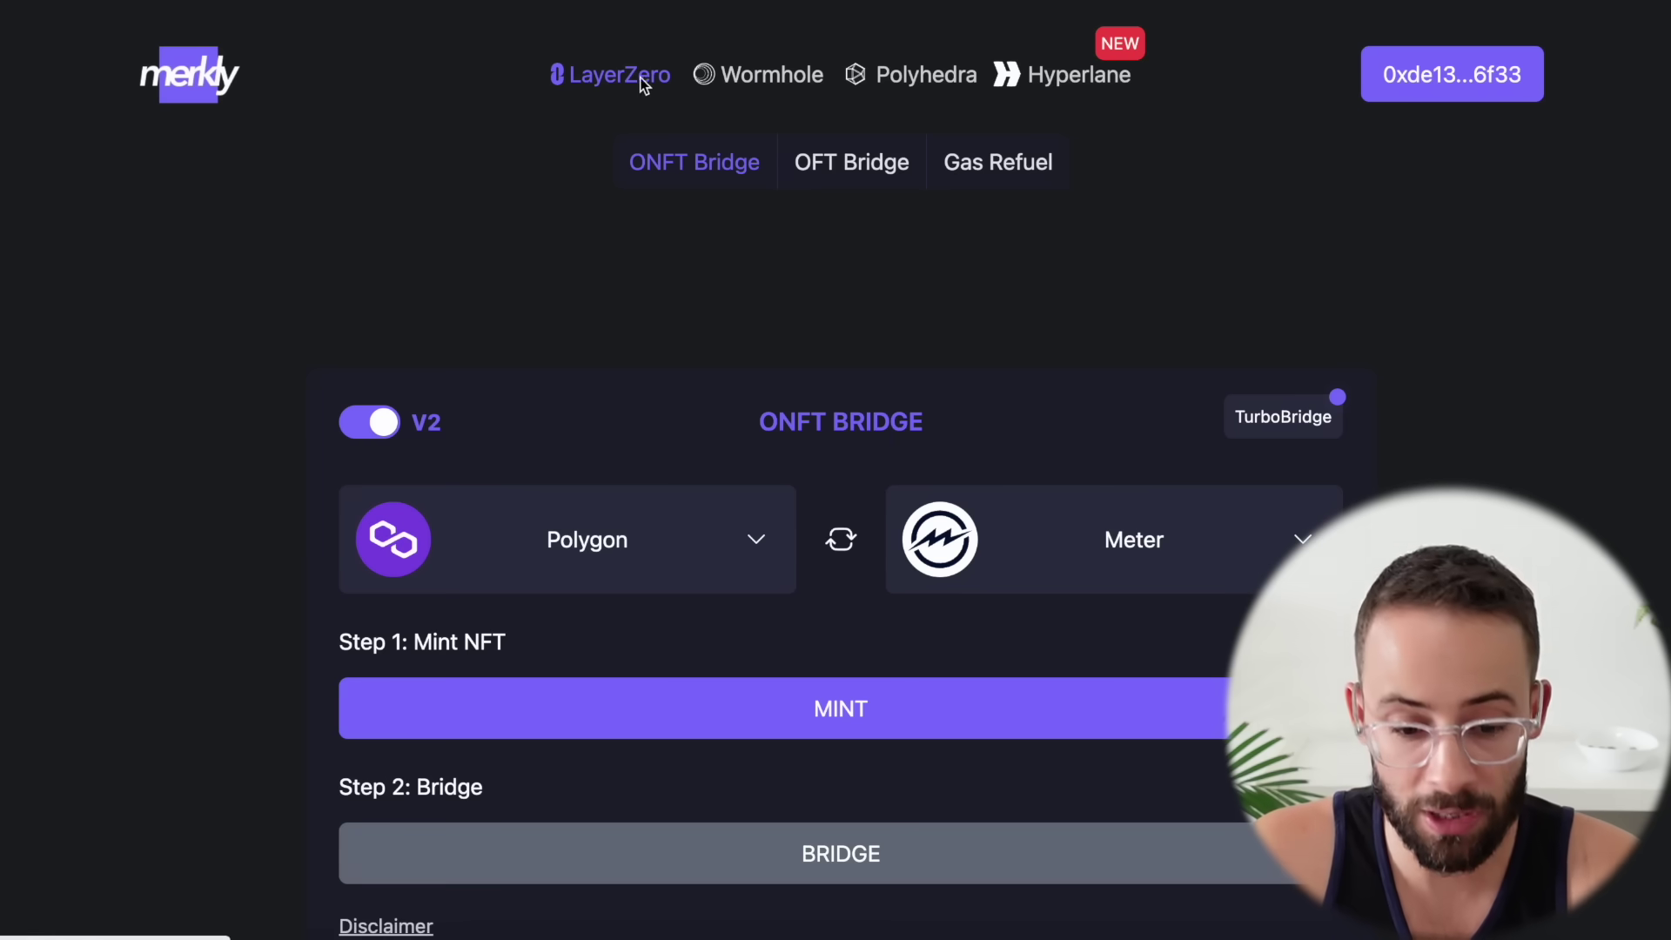
Open Merkly's LayerZero Gas Refuel page to check refueling INJ from Polygon to inEVM
scroll(655, 149, "down", 1)
scroll(661, 231, "up", 1)
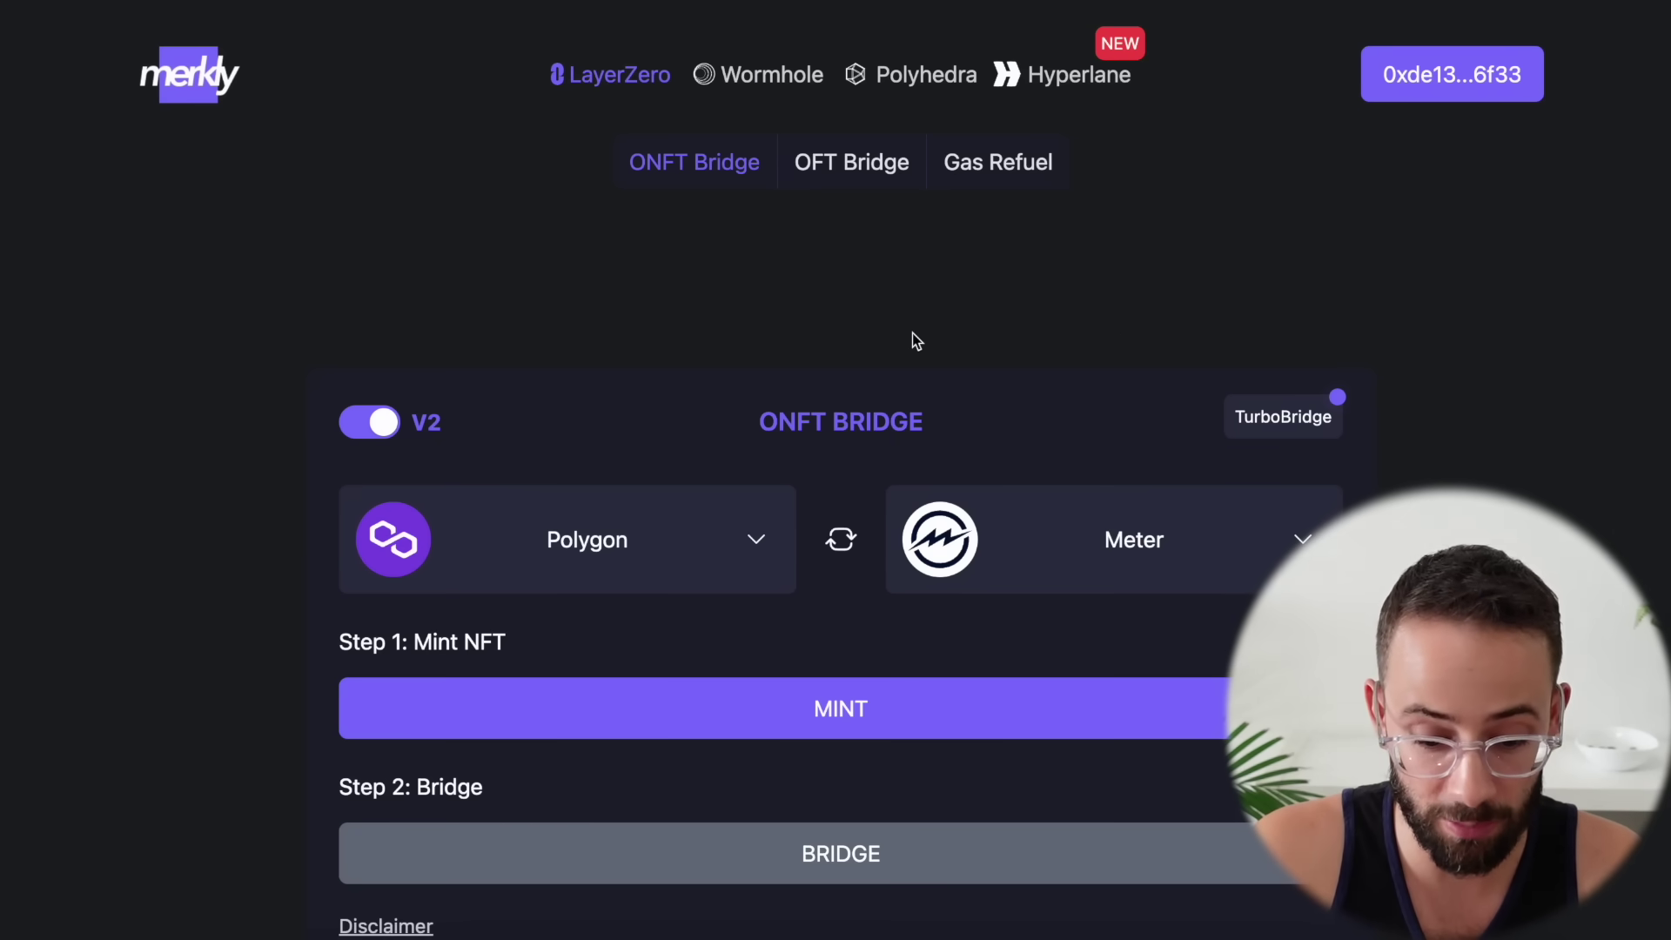
left_click(1001, 165)
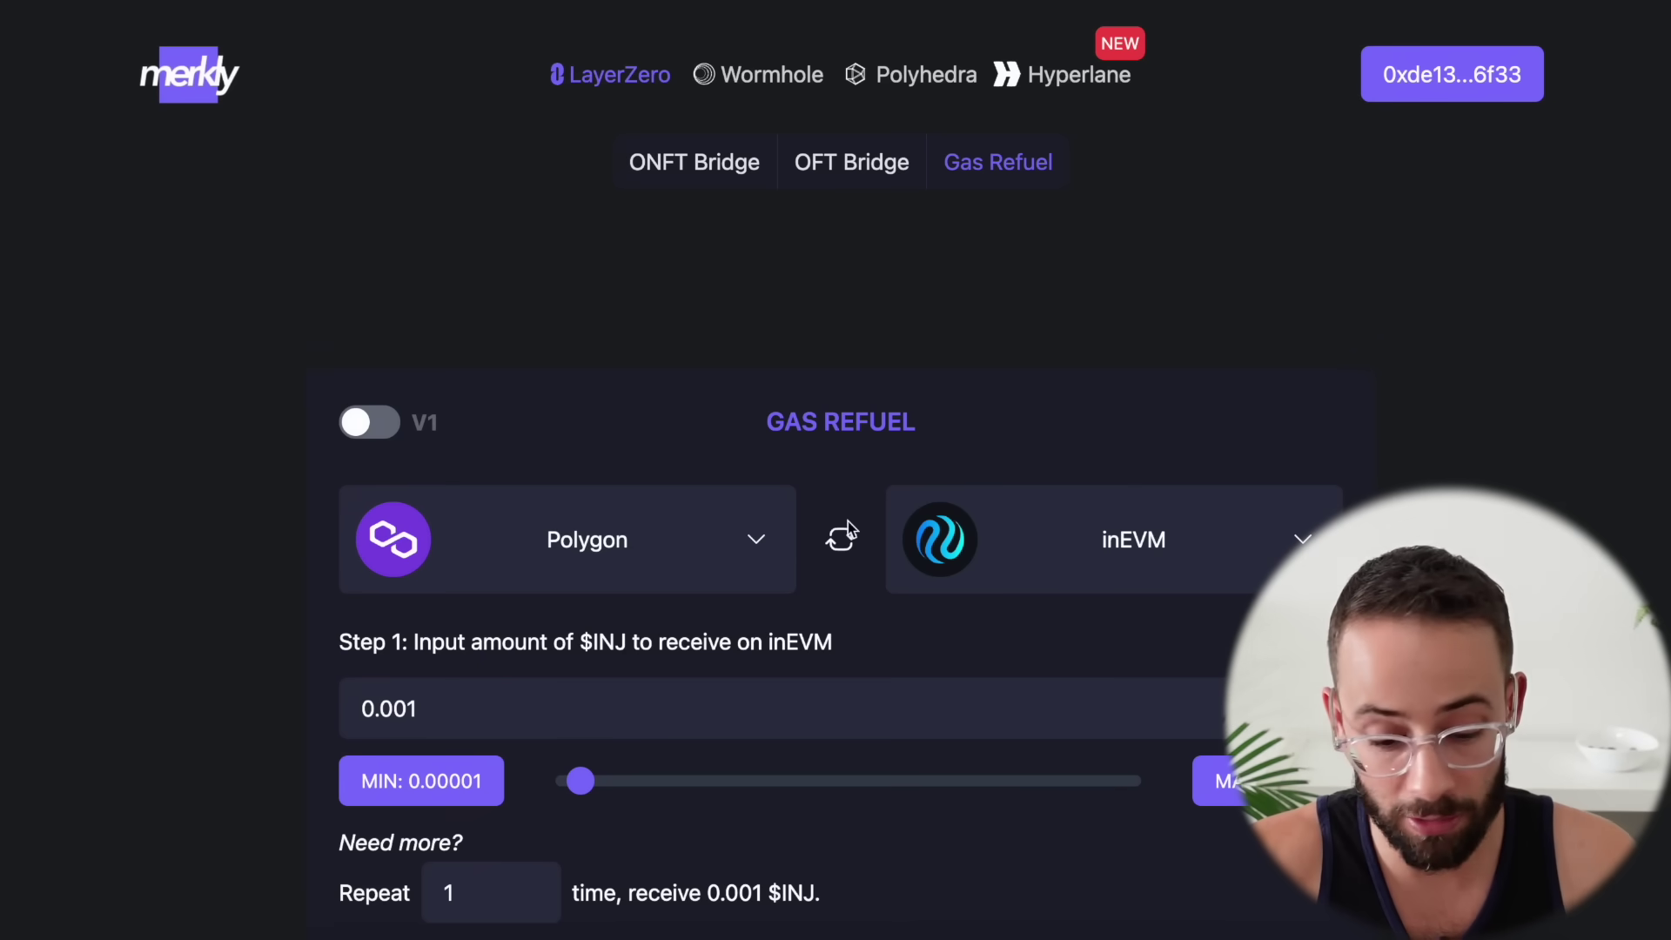
Set the Polygon to inEVM gas refuel amount to 0.01001895 INJ and preview the transaction's cost and expected output
scroll(804, 512, "down", 1)
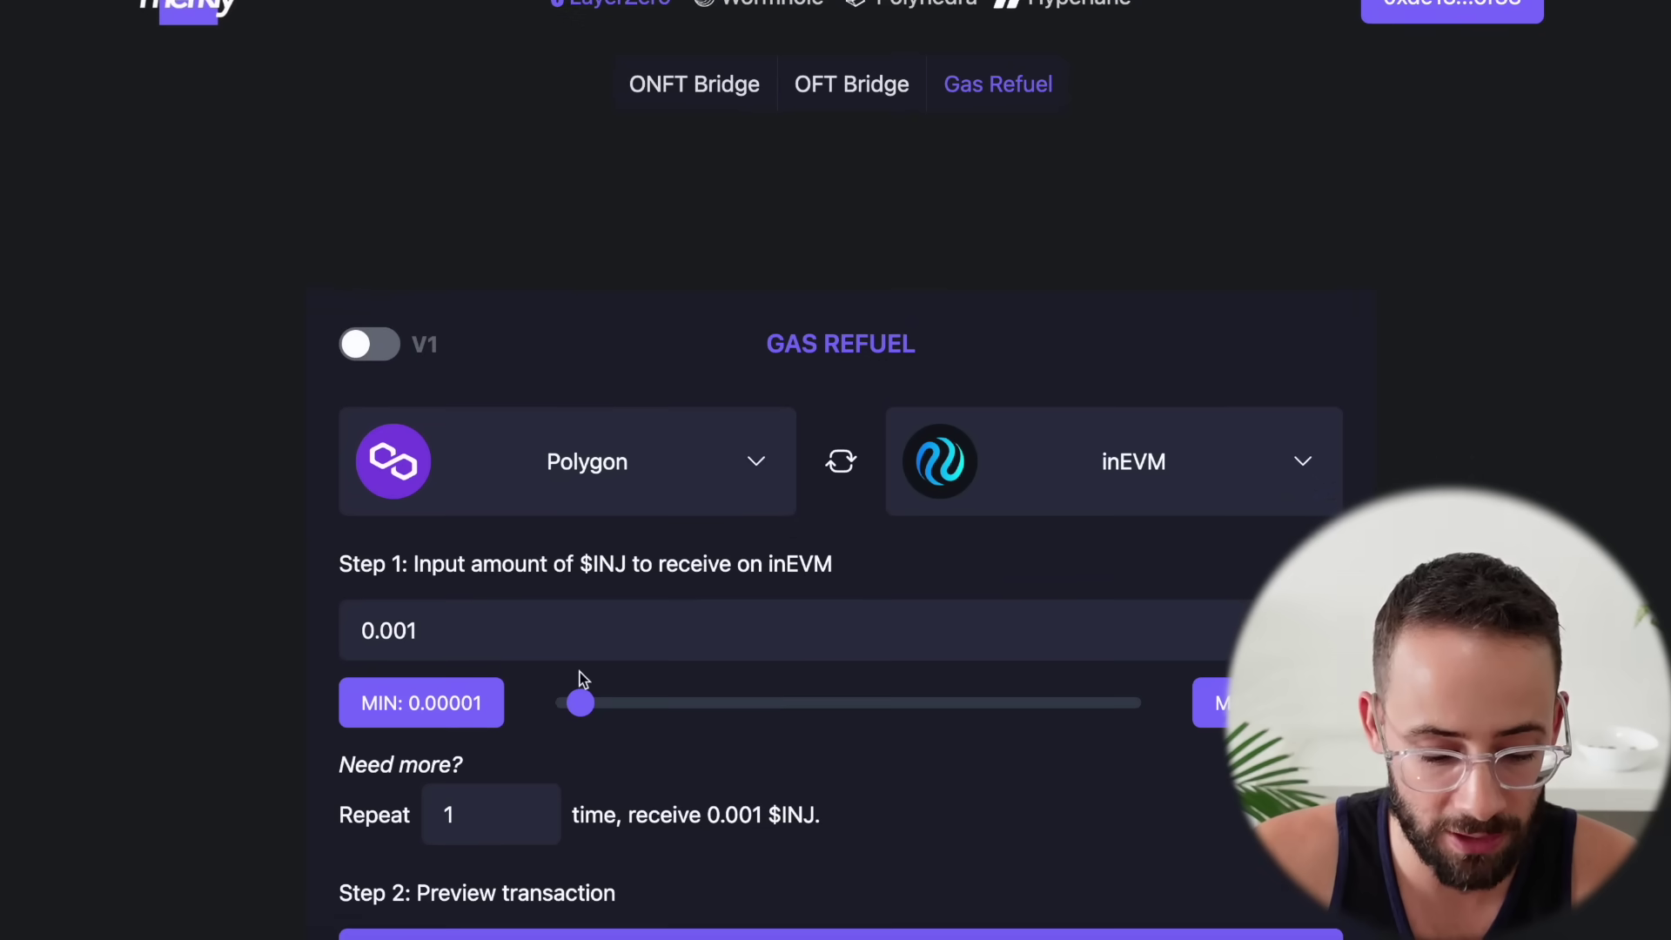
scroll(579, 662, "down", 1)
left_click_drag(580, 607, 682, 617)
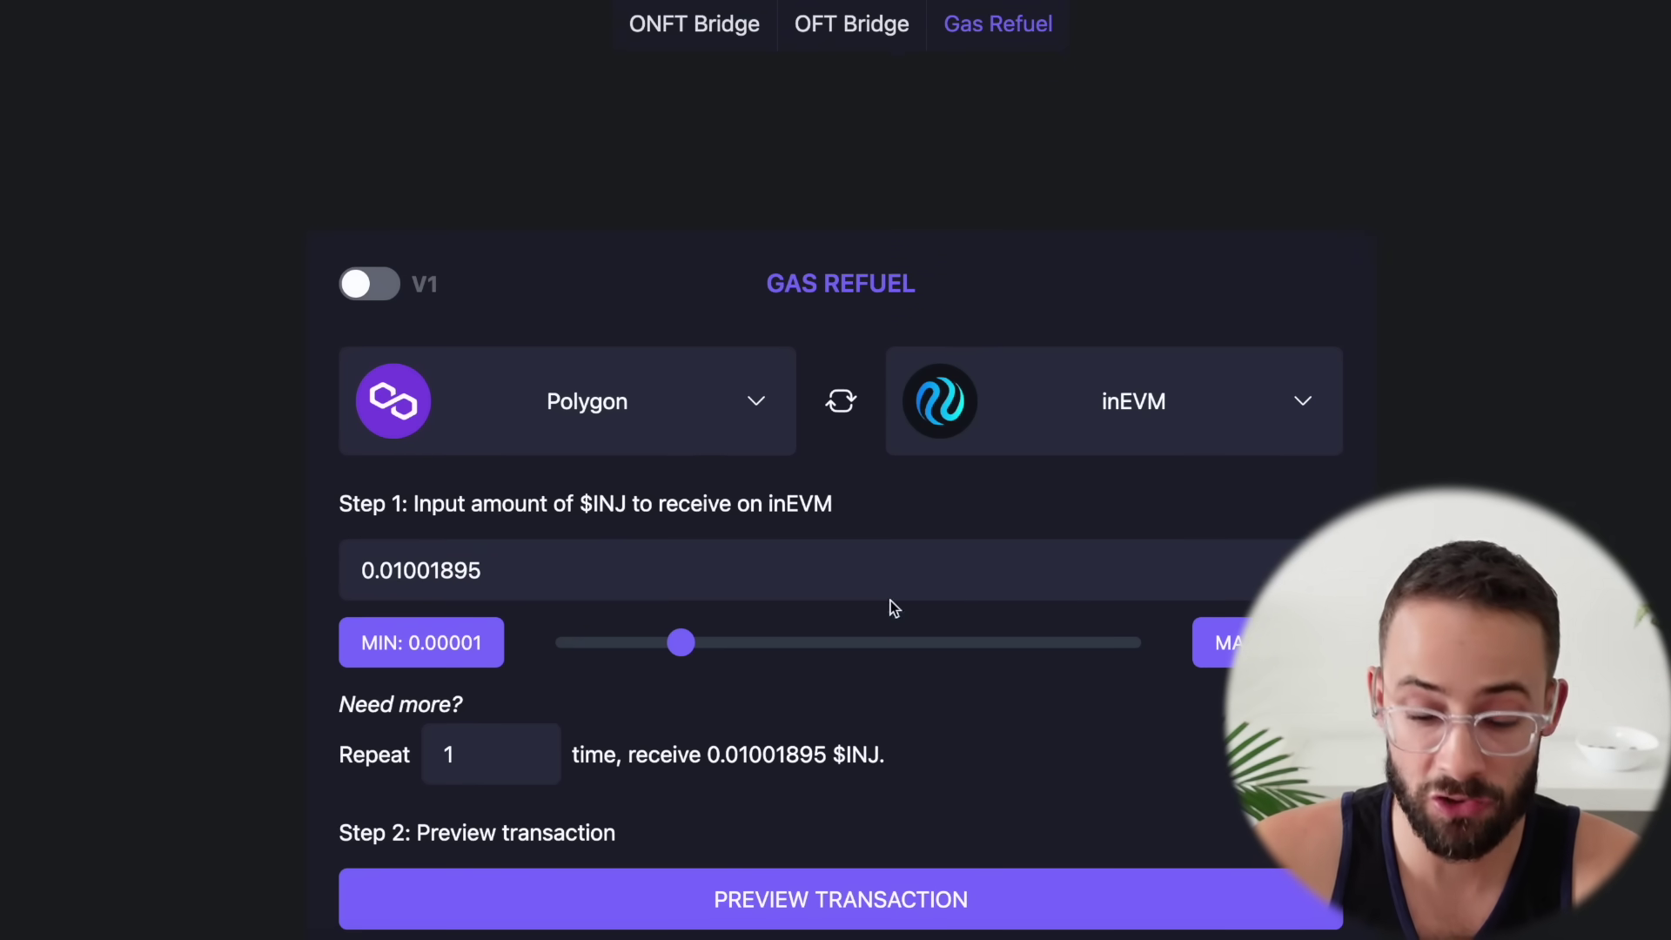
scroll(927, 601, "down", 2)
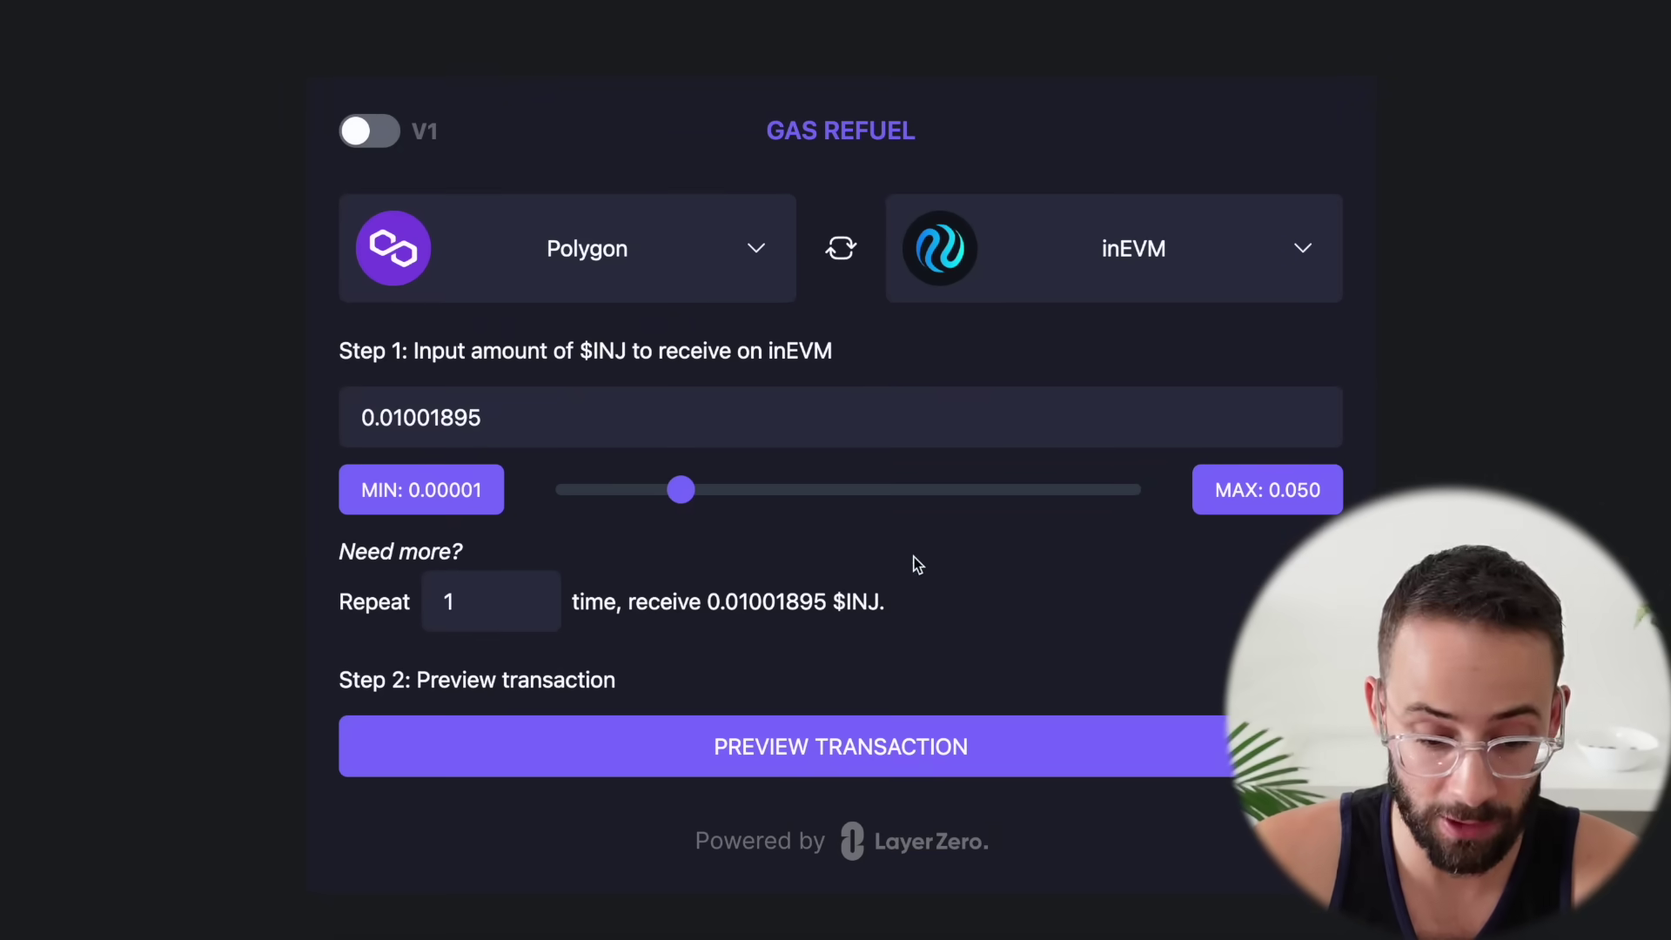
left_click(829, 745)
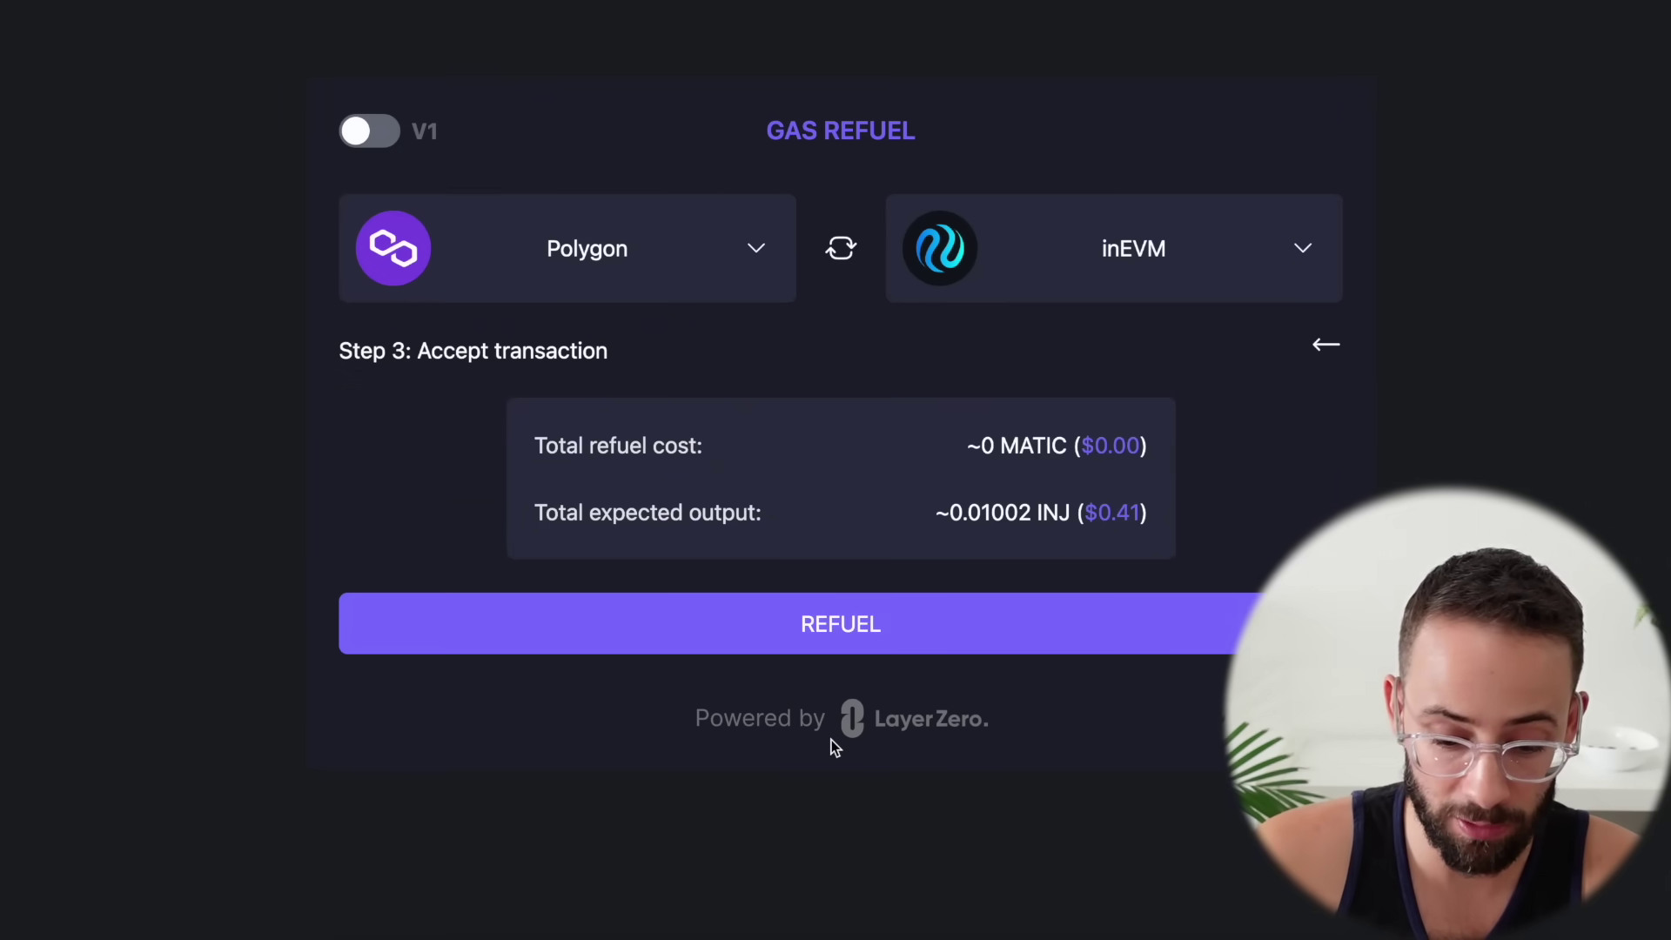
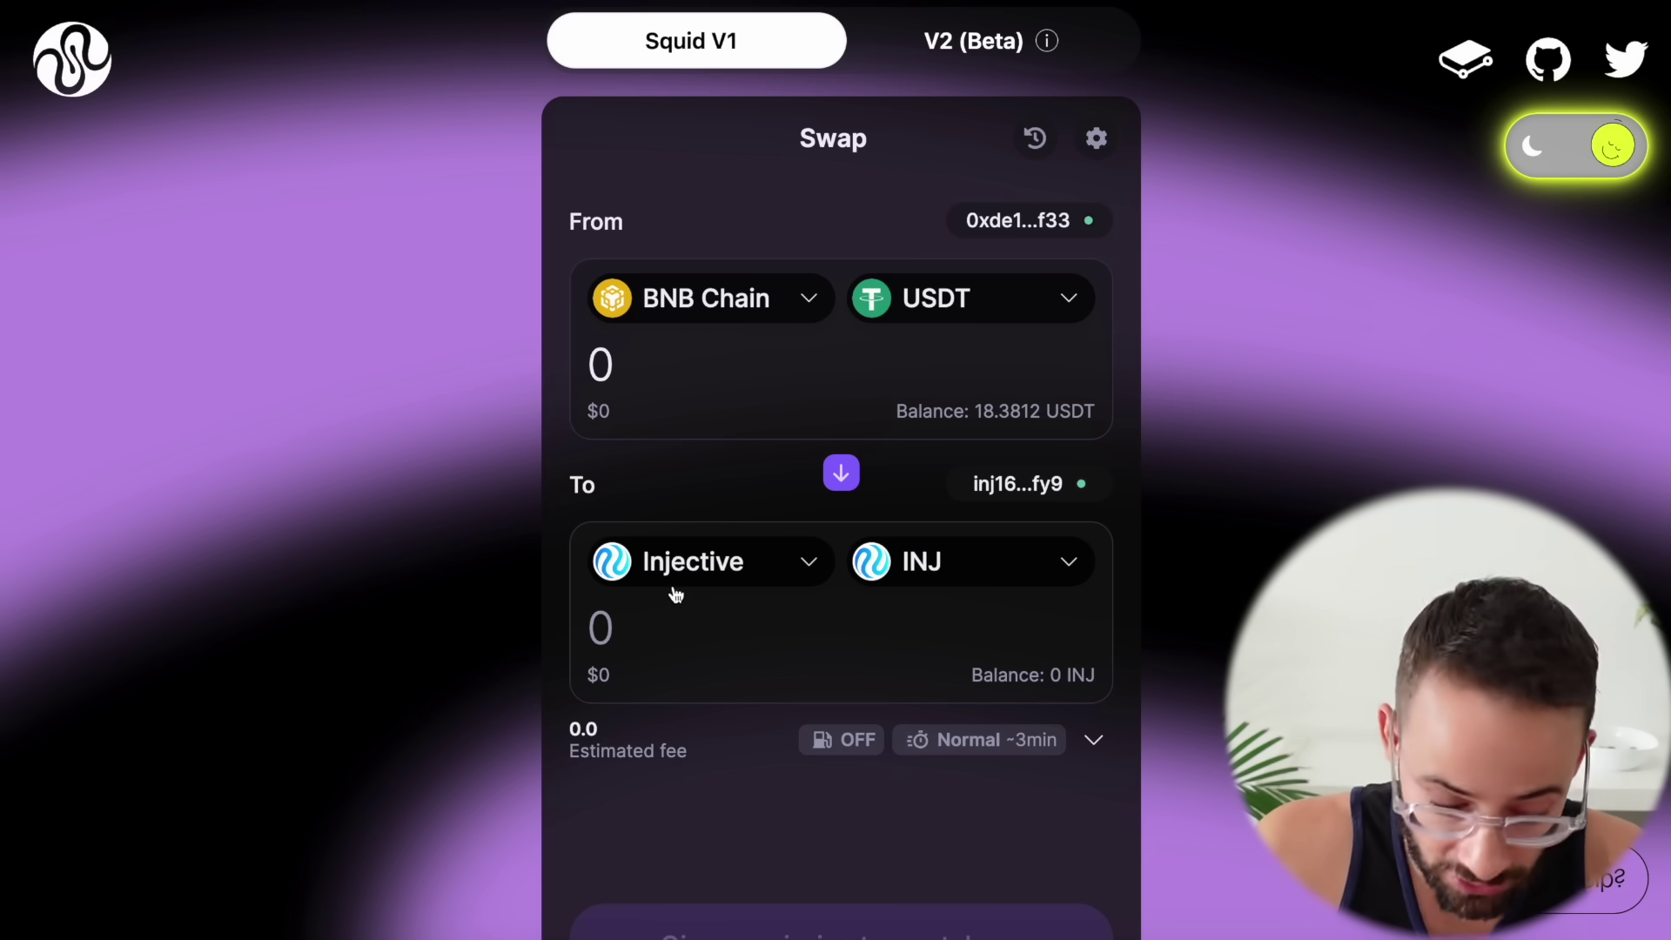
Switch to Squid, enter the full BNB Chain USDT balance for a swap to INJ on Injective, and approve Keplr's Osmosis connection request
left_click(659, 366)
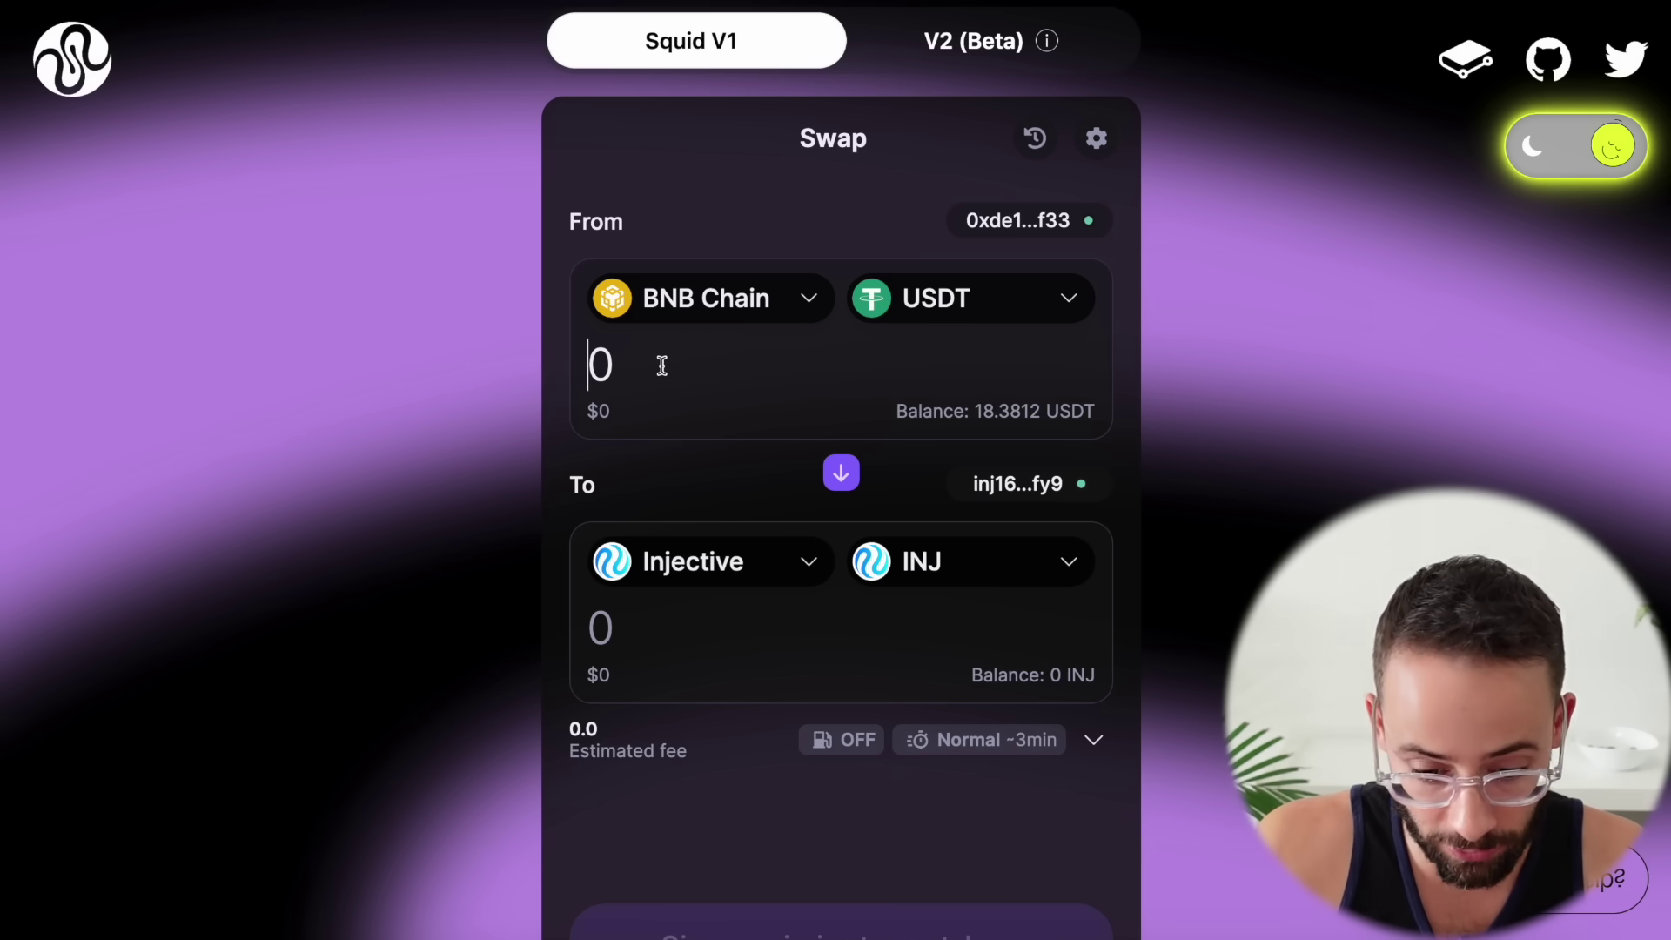
left_click(1047, 412)
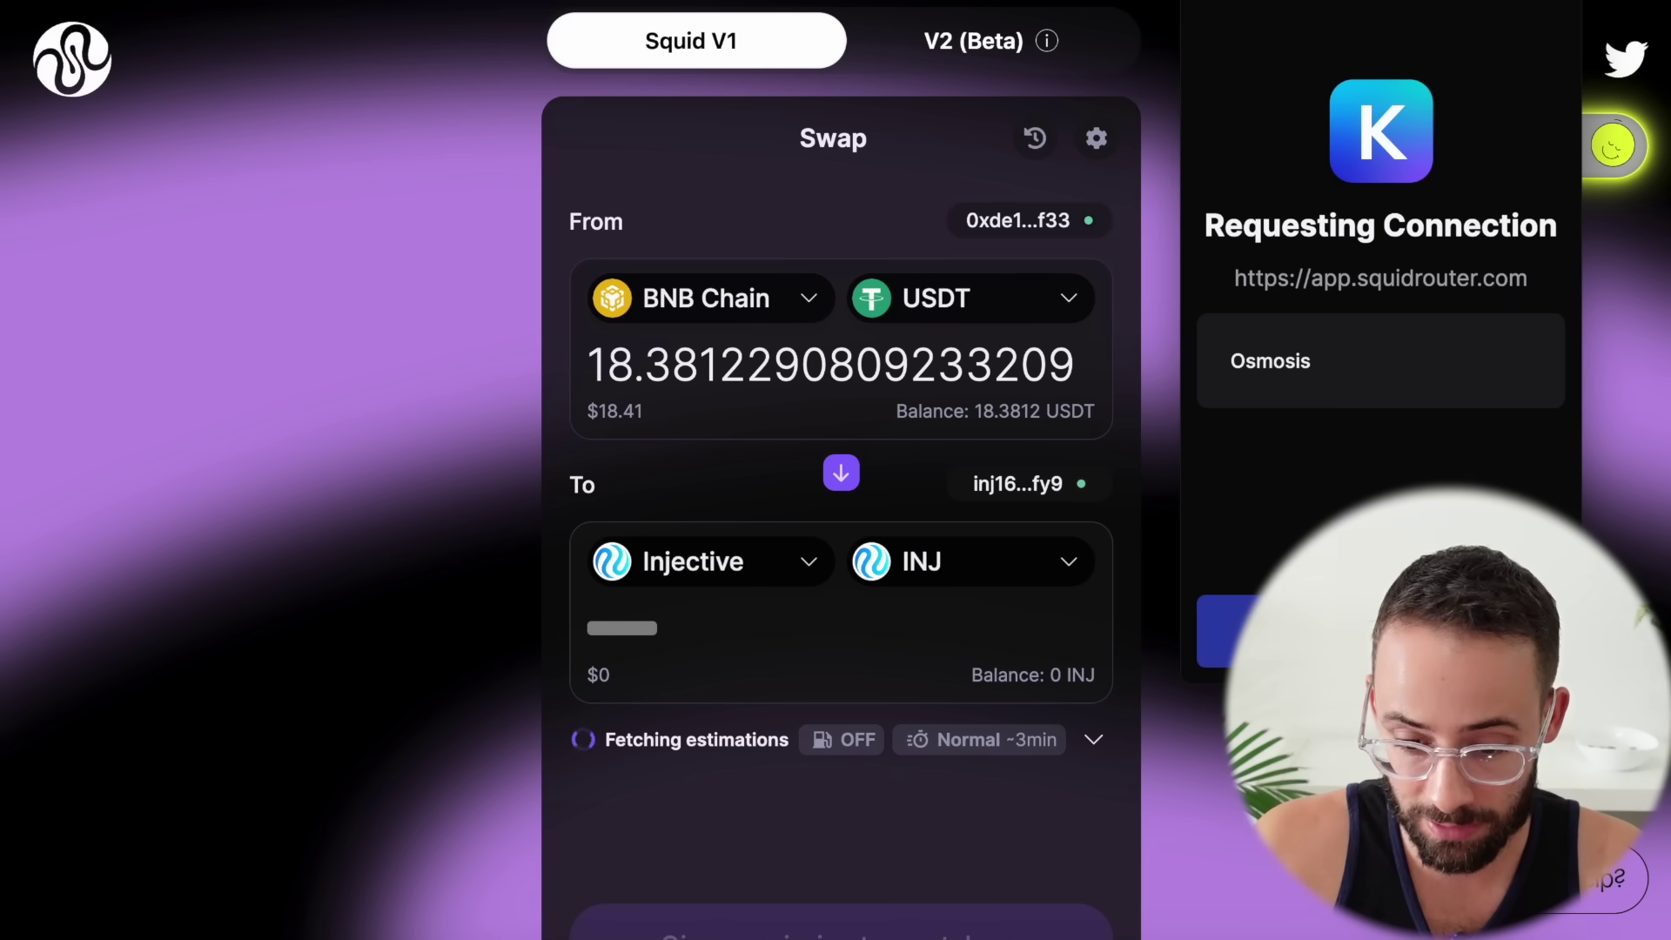
left_click(1380, 631)
scroll(697, 532, "down", 1)
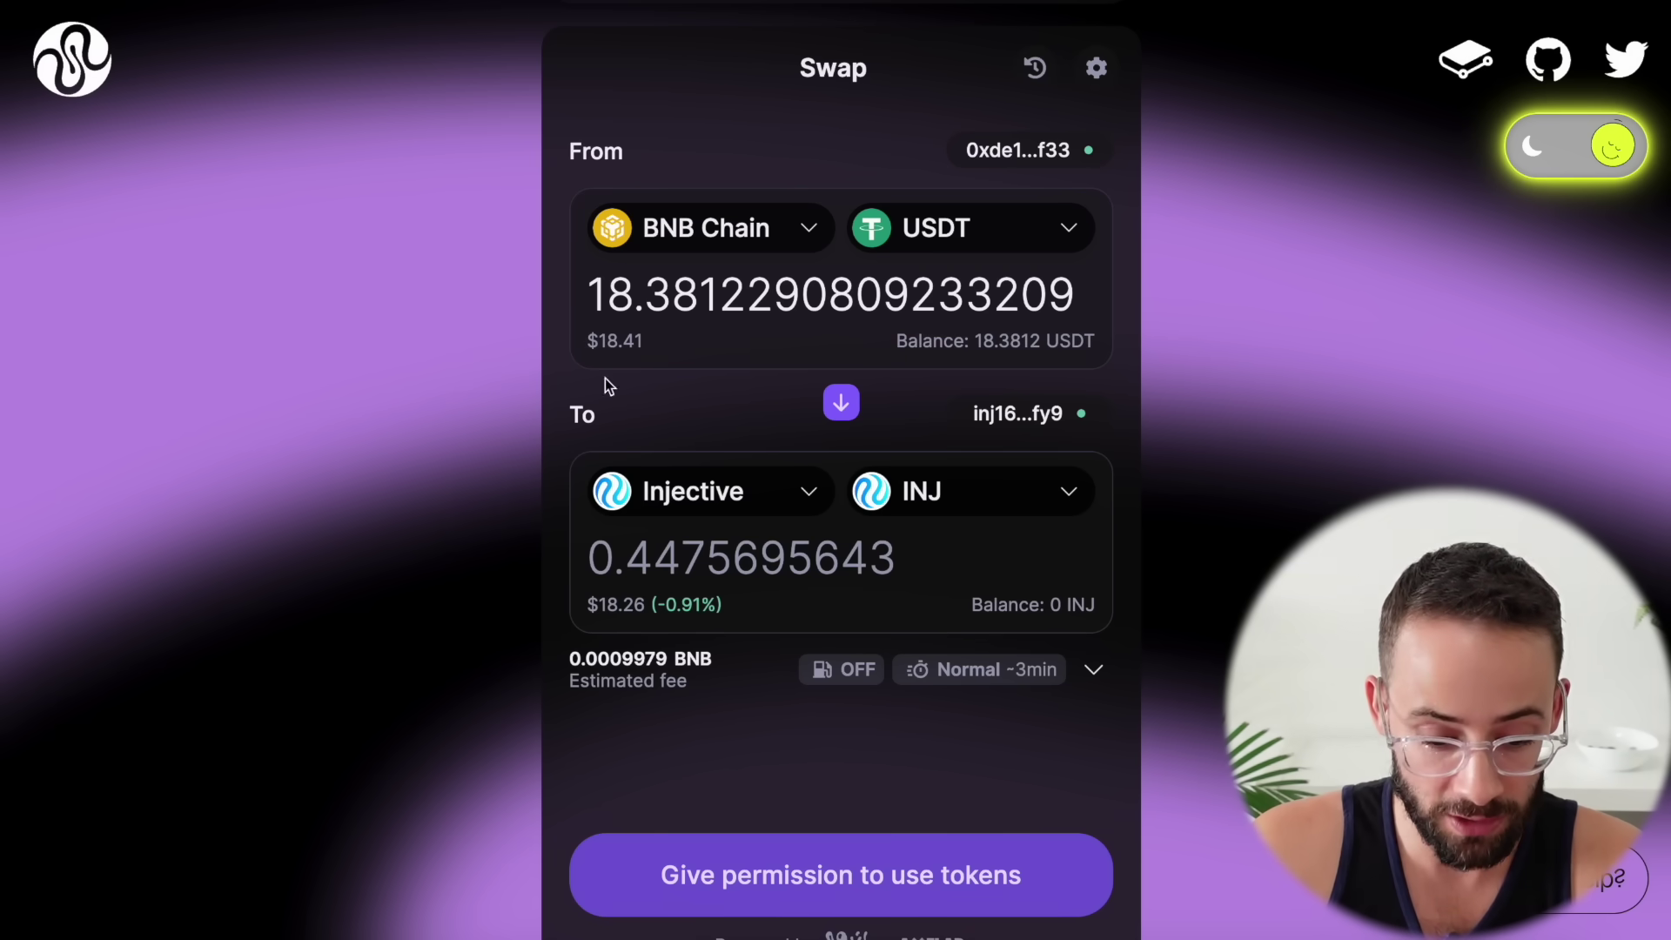
scroll(598, 765, "down", 1)
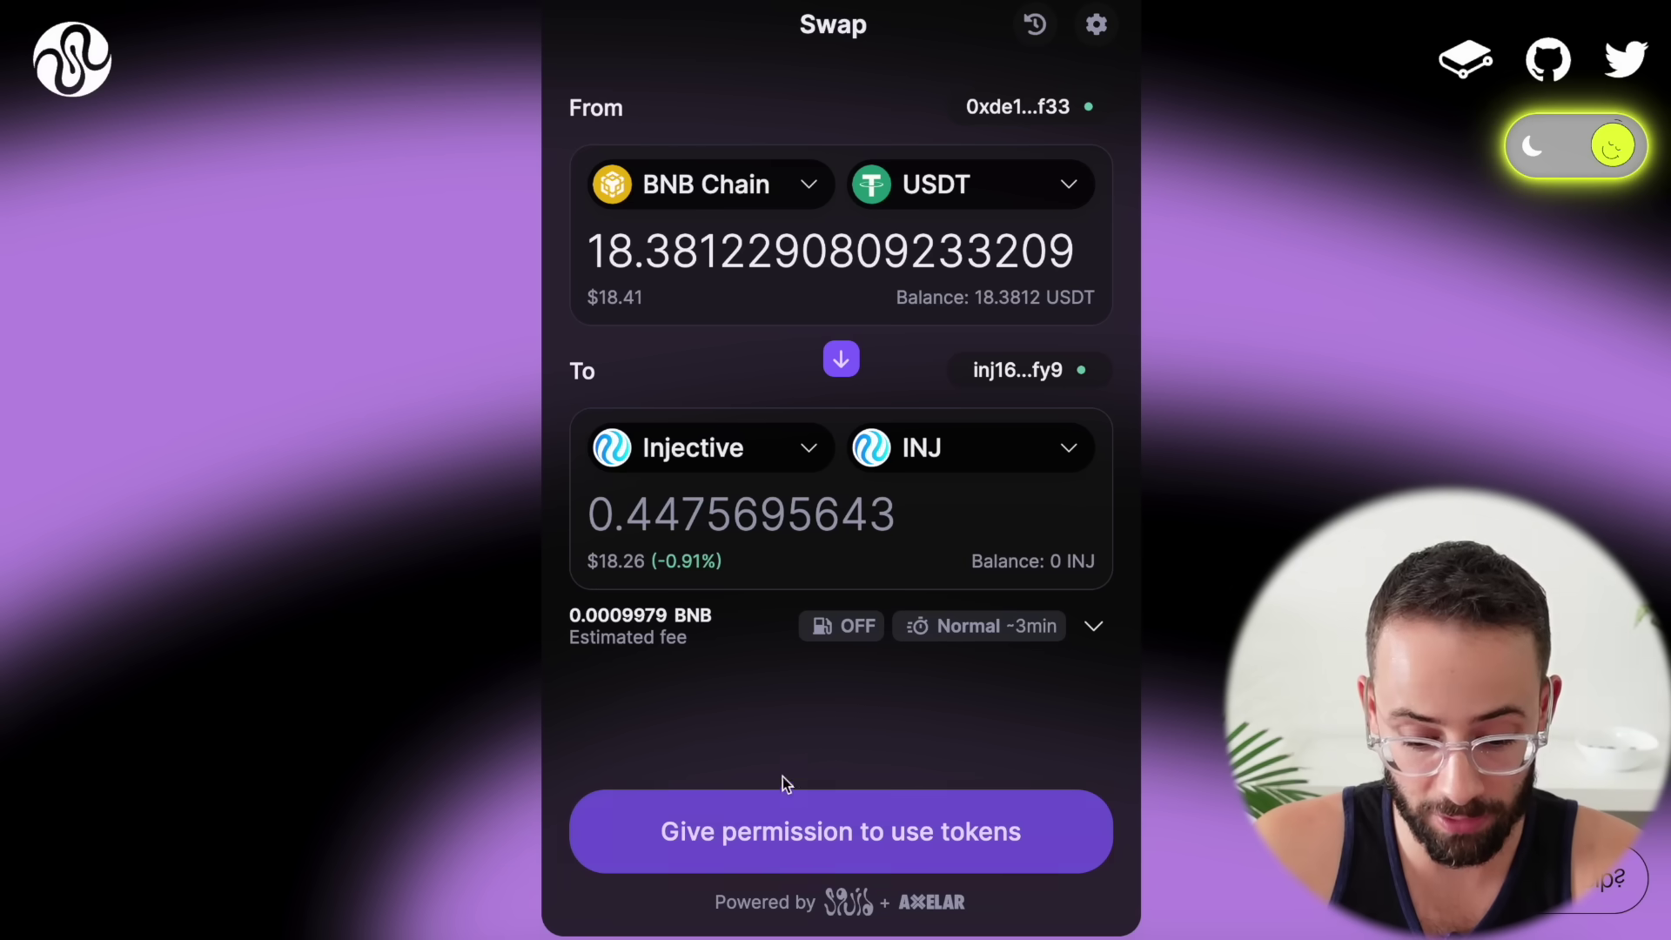
Grant Squid permission to spend the USDT and confirm the BNB Chain to Injective swap in MetaMask
left_click(808, 823)
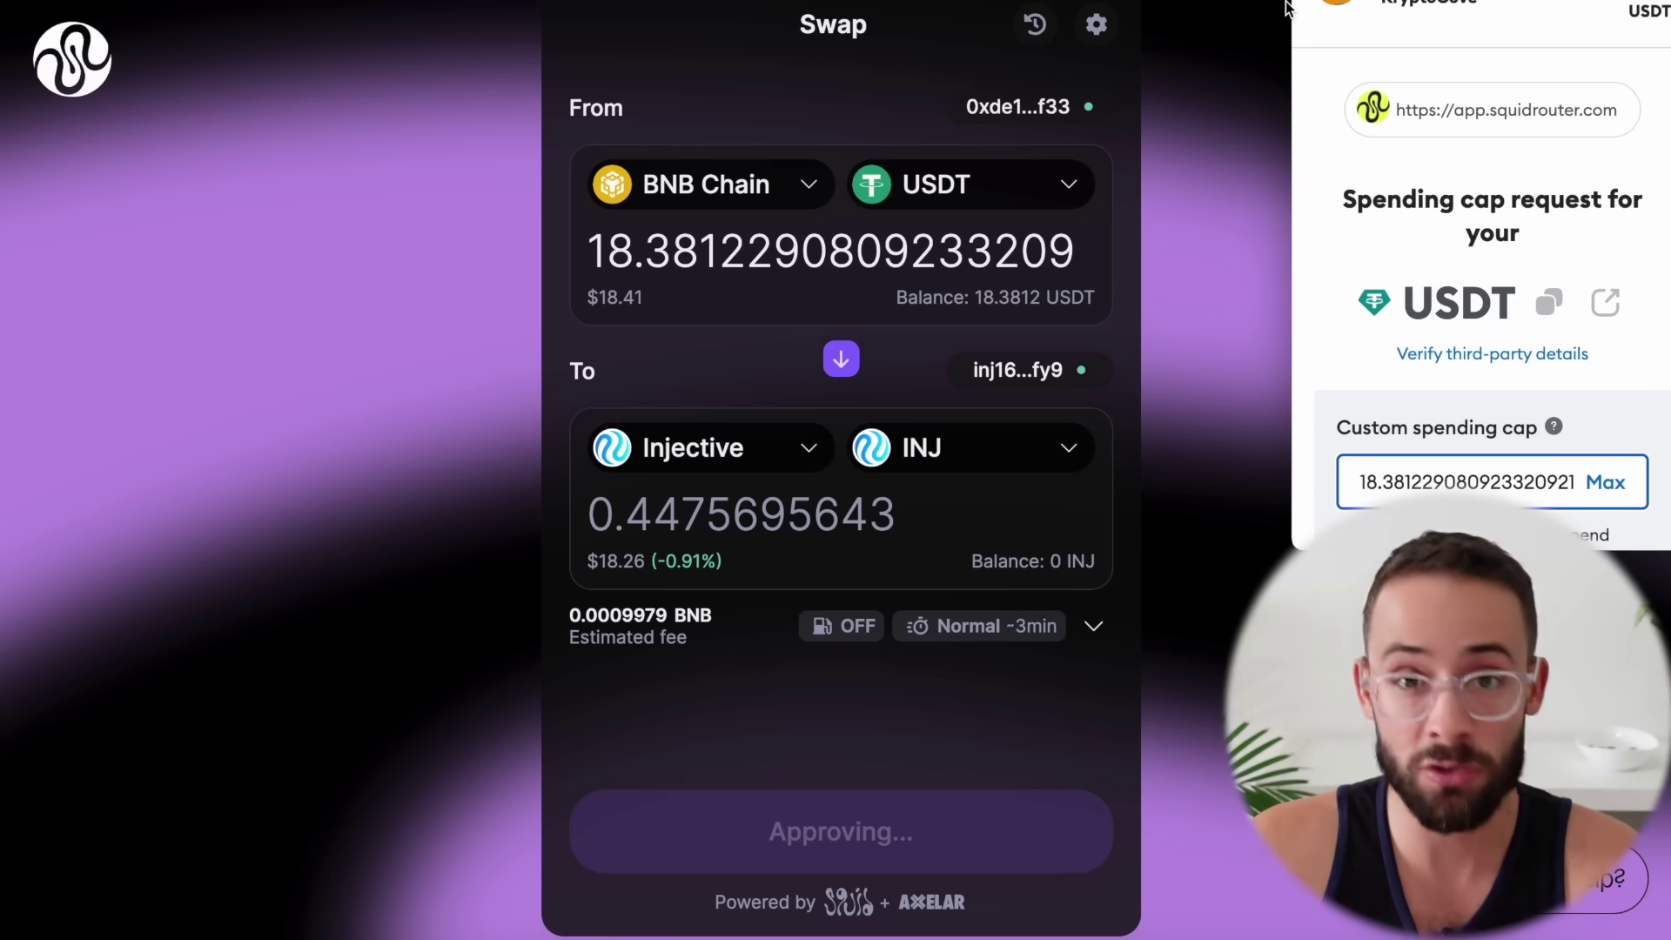
scroll(1444, 228, "down", 1)
scroll(1445, 228, "down", 3)
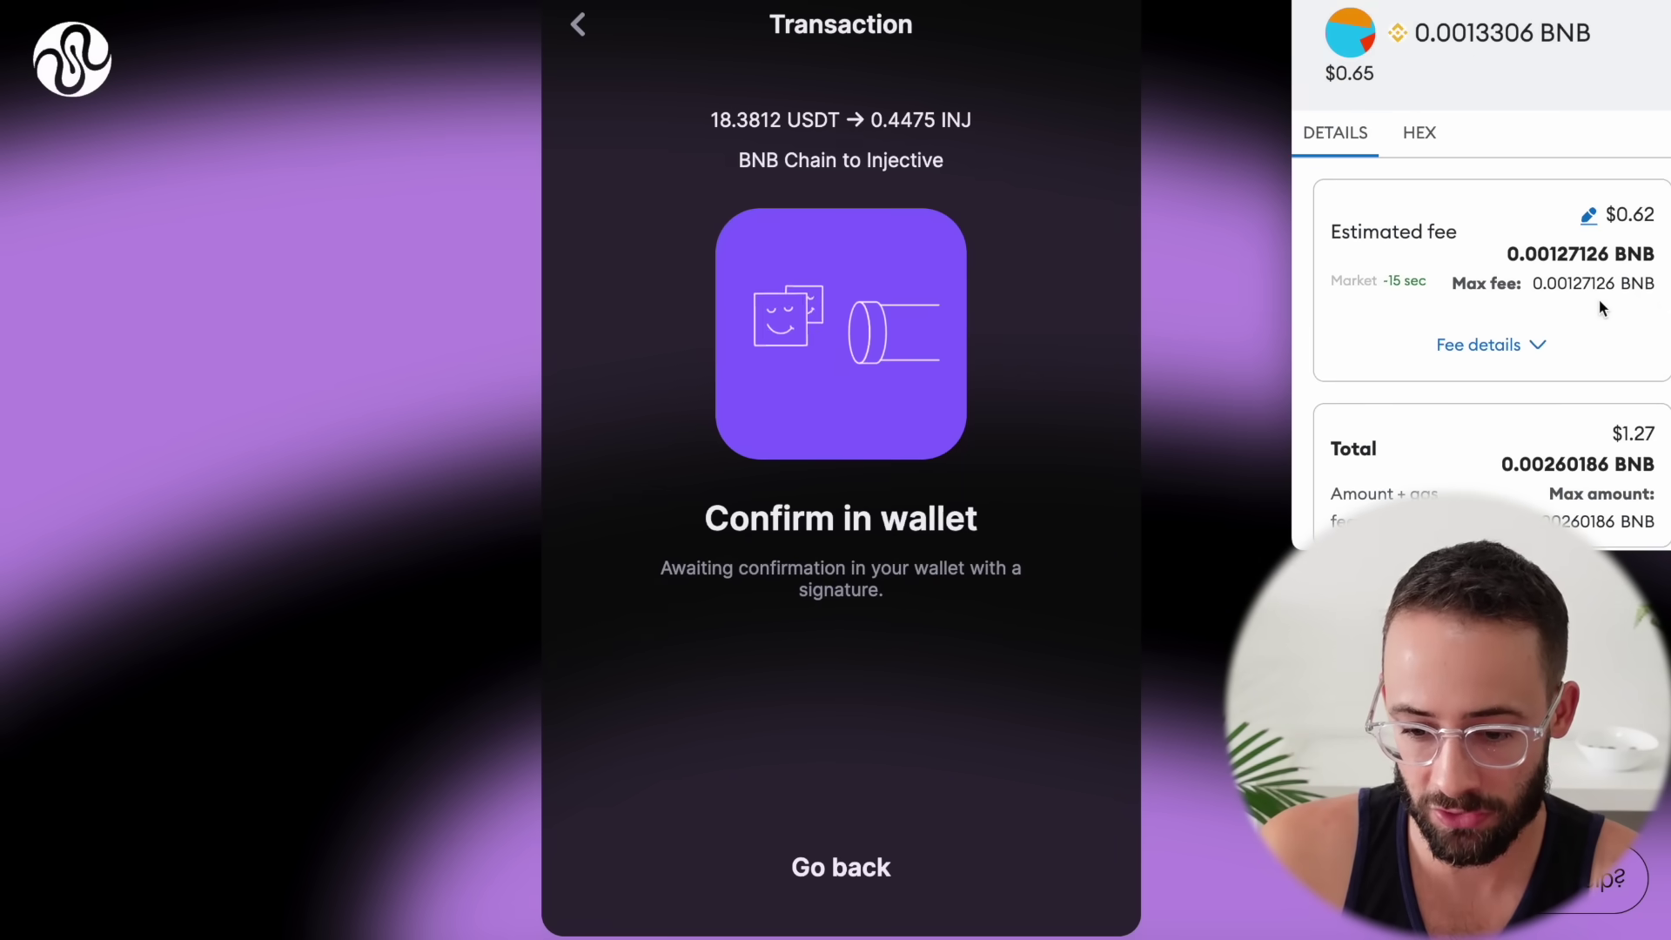
scroll(1558, 314, "down", 3)
left_click(1577, 531)
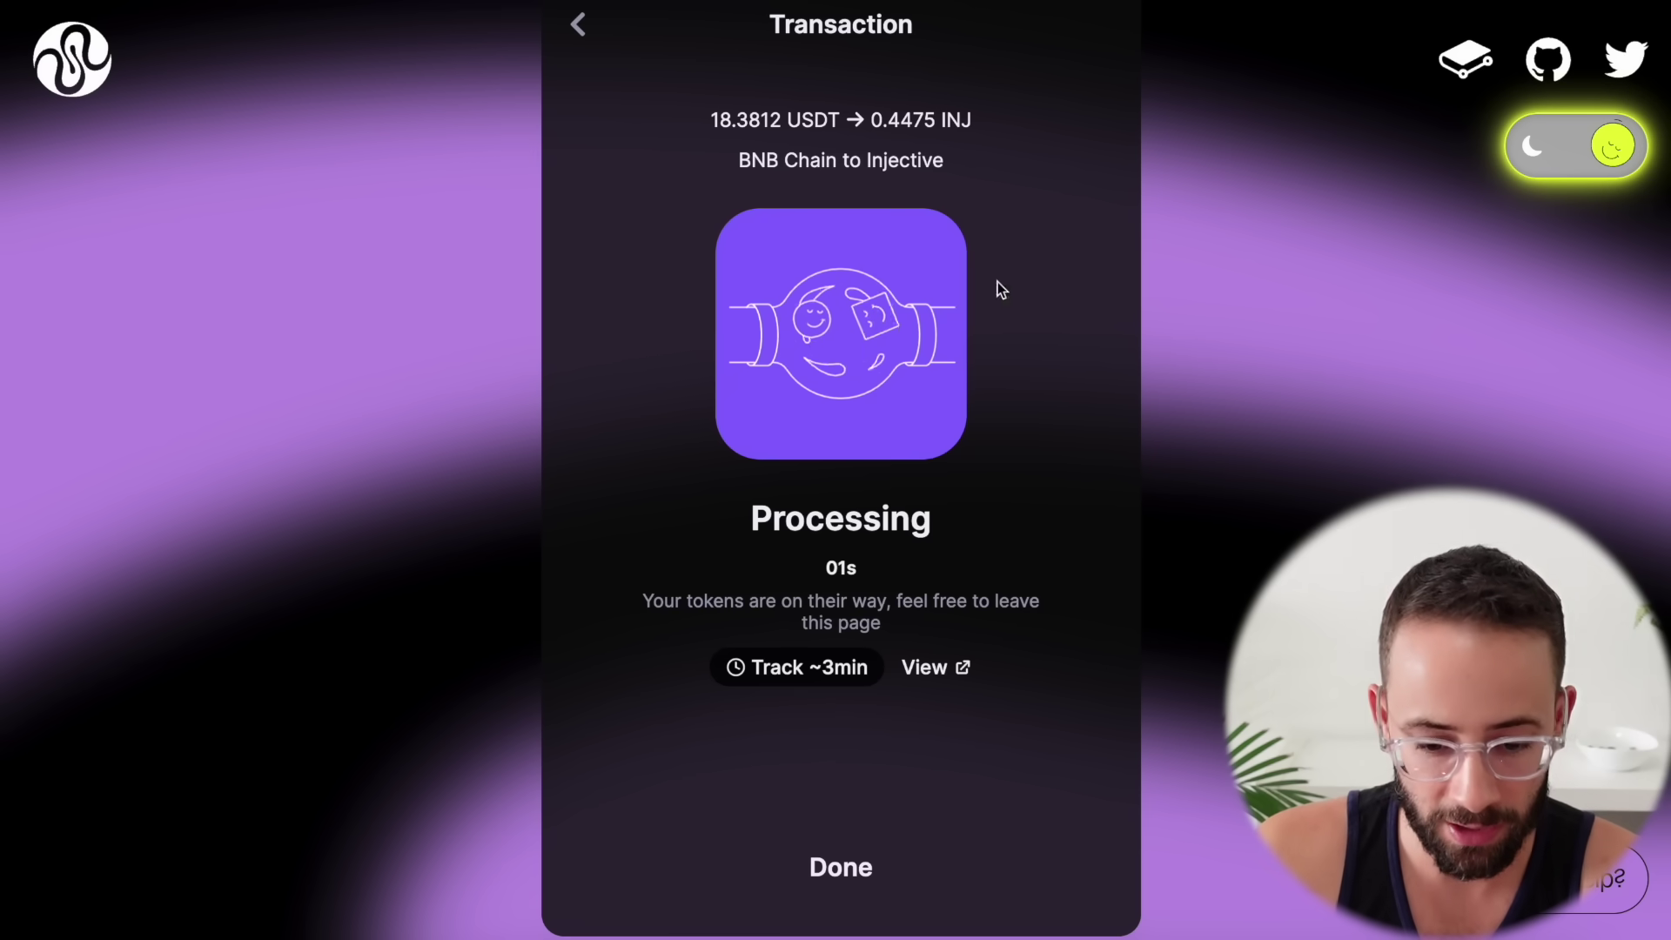
scroll(1038, 359, "up", 1)
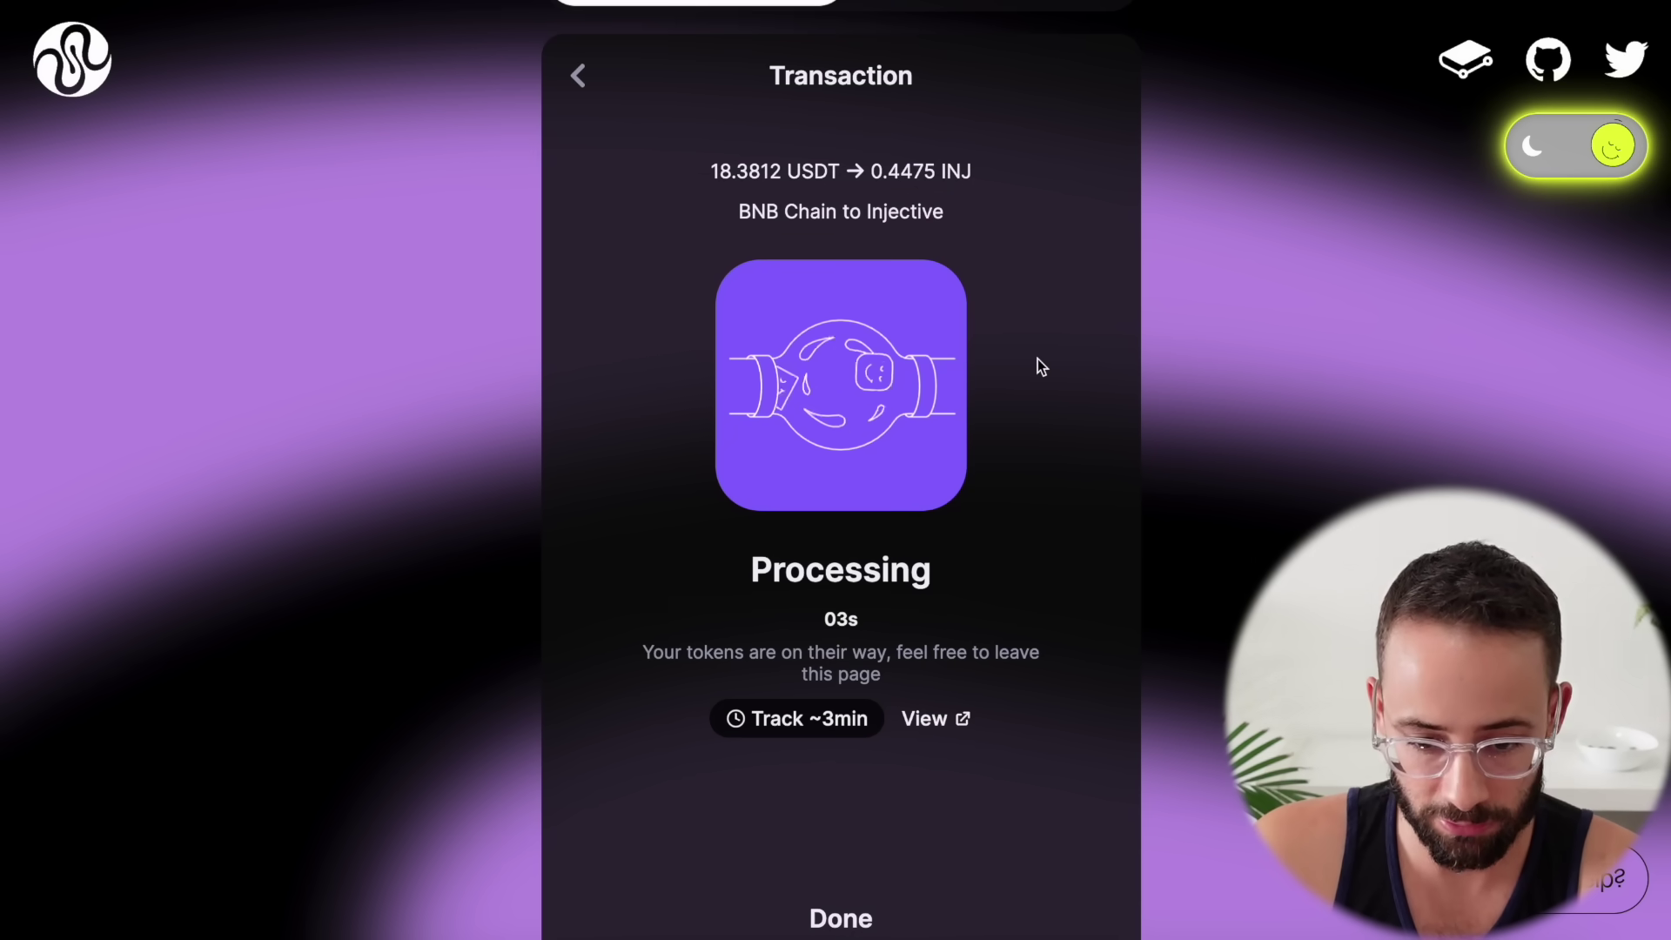
scroll(1038, 359, "up", 2)
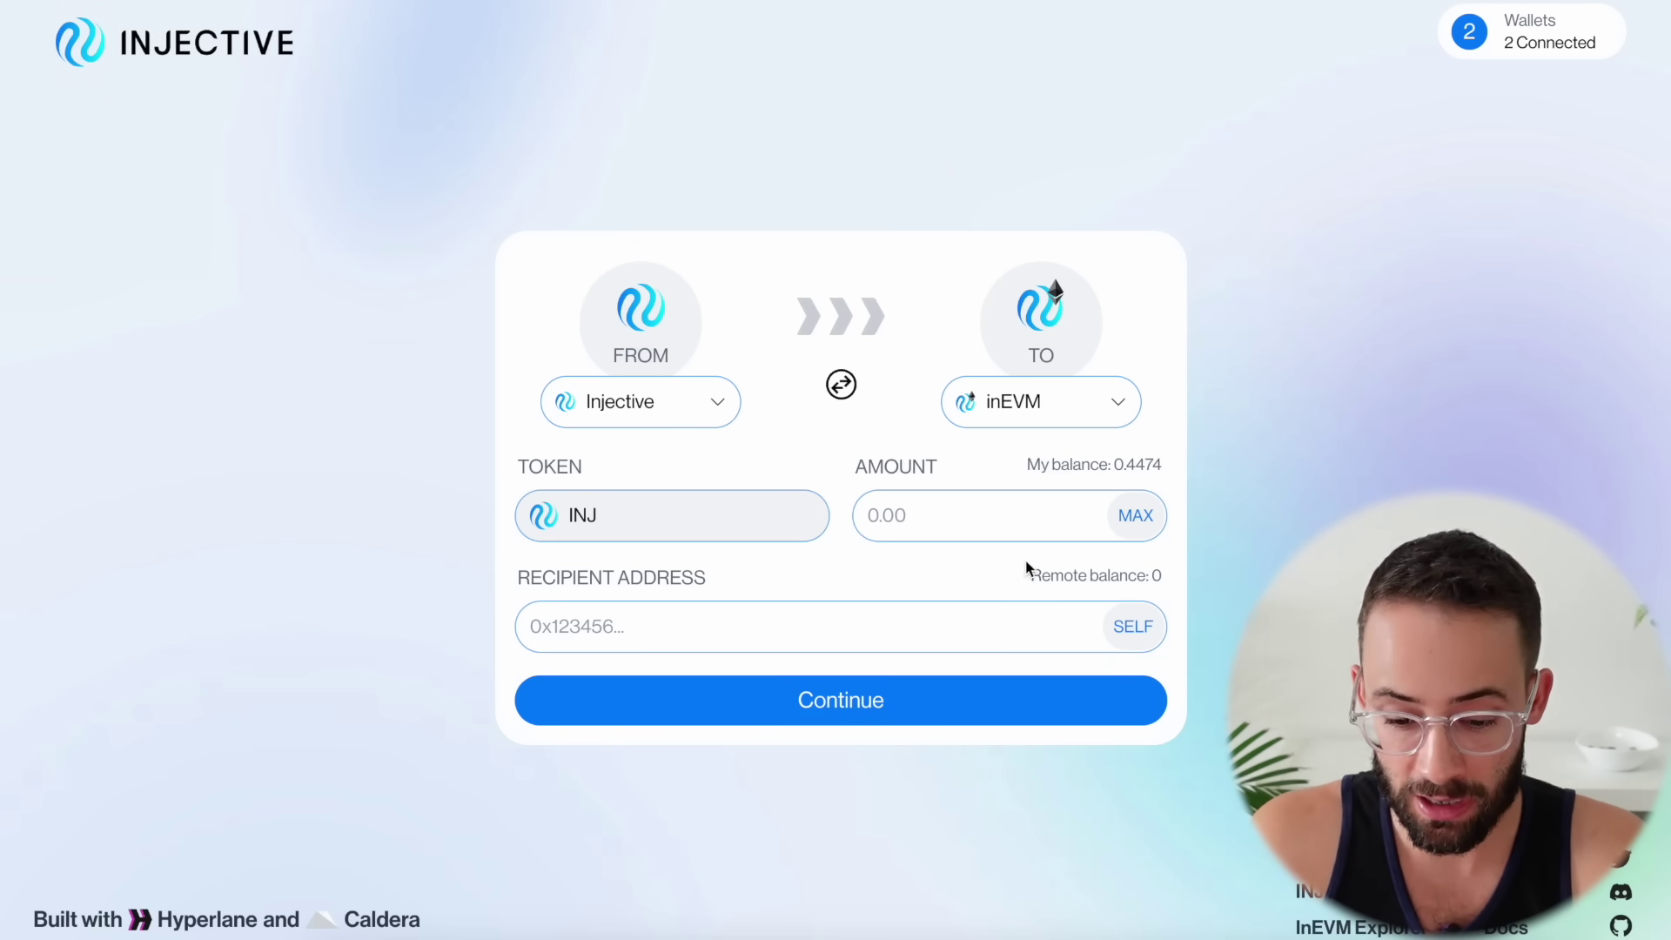
Bridge 0.4 INJ from Injective to inEVM with the own wallet as recipient, and approve the transfer in Keplr
double_click(1129, 467)
left_click(1020, 519)
type("0.4")
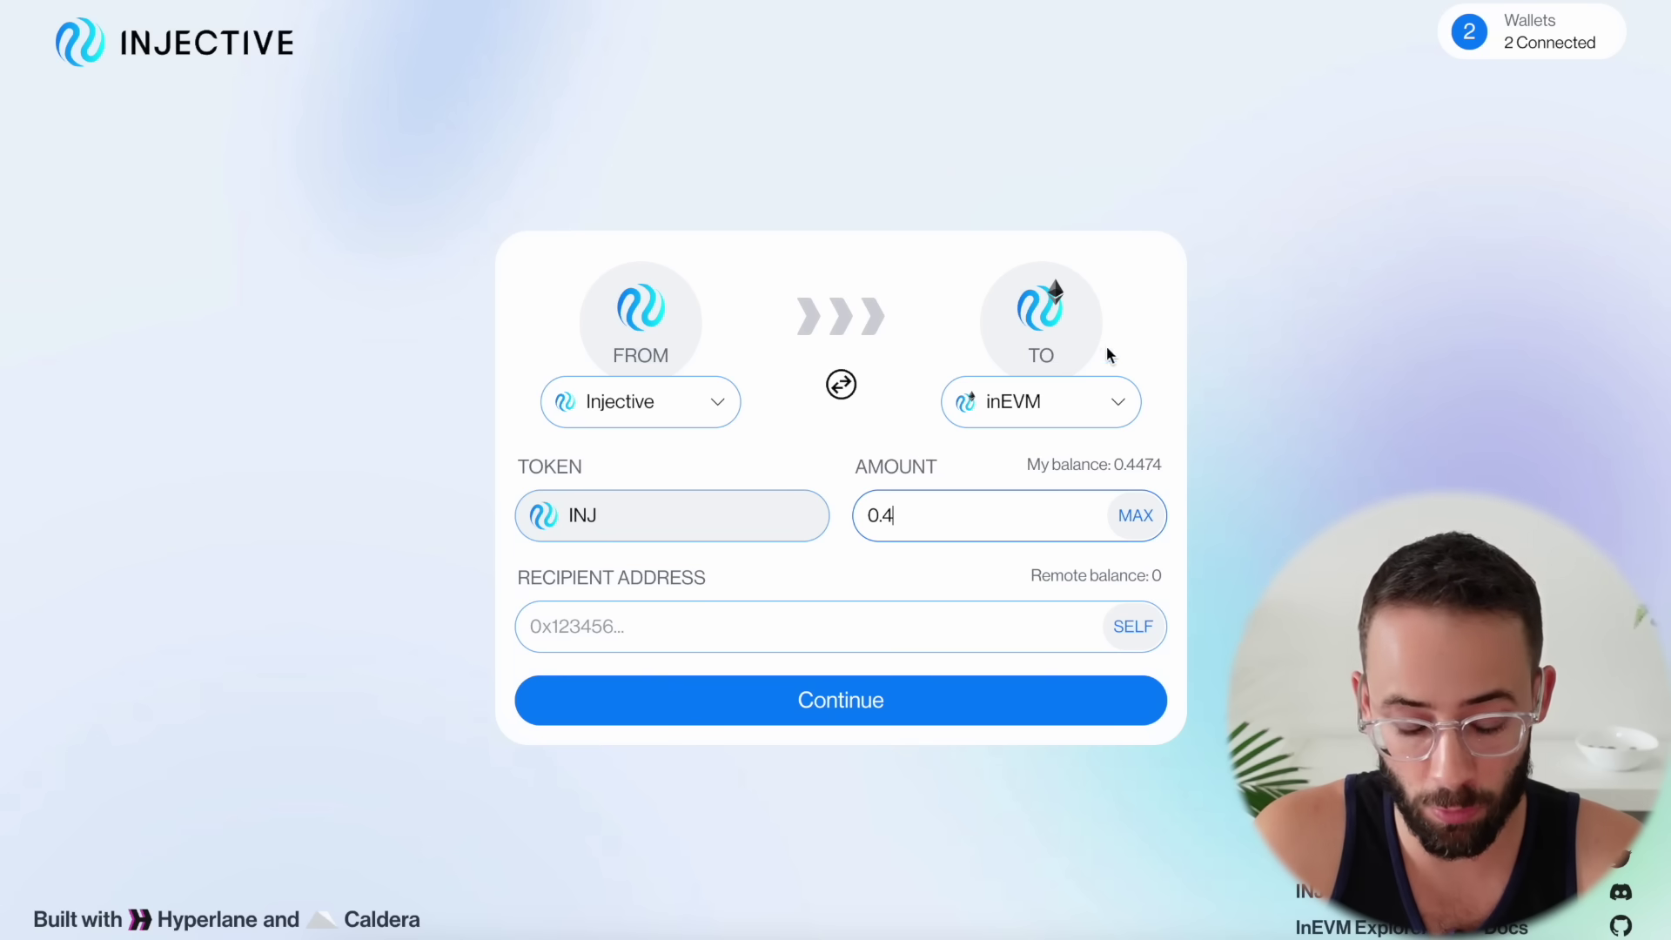
left_click(1130, 633)
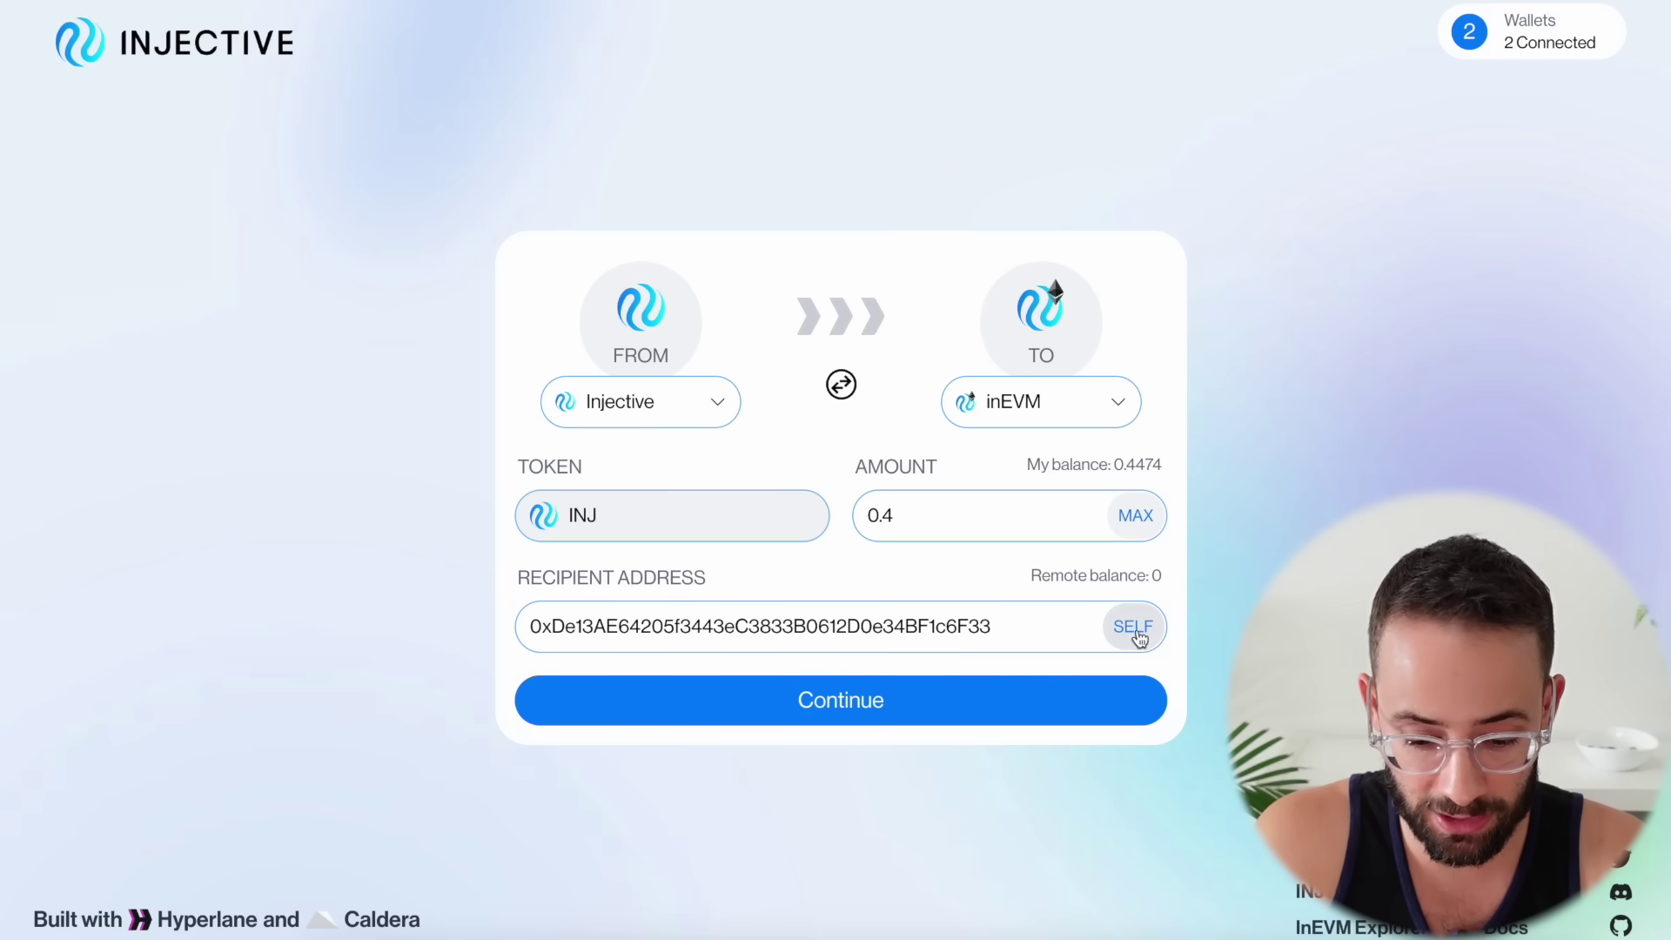
left_click(938, 712)
scroll(992, 749, "down", 1)
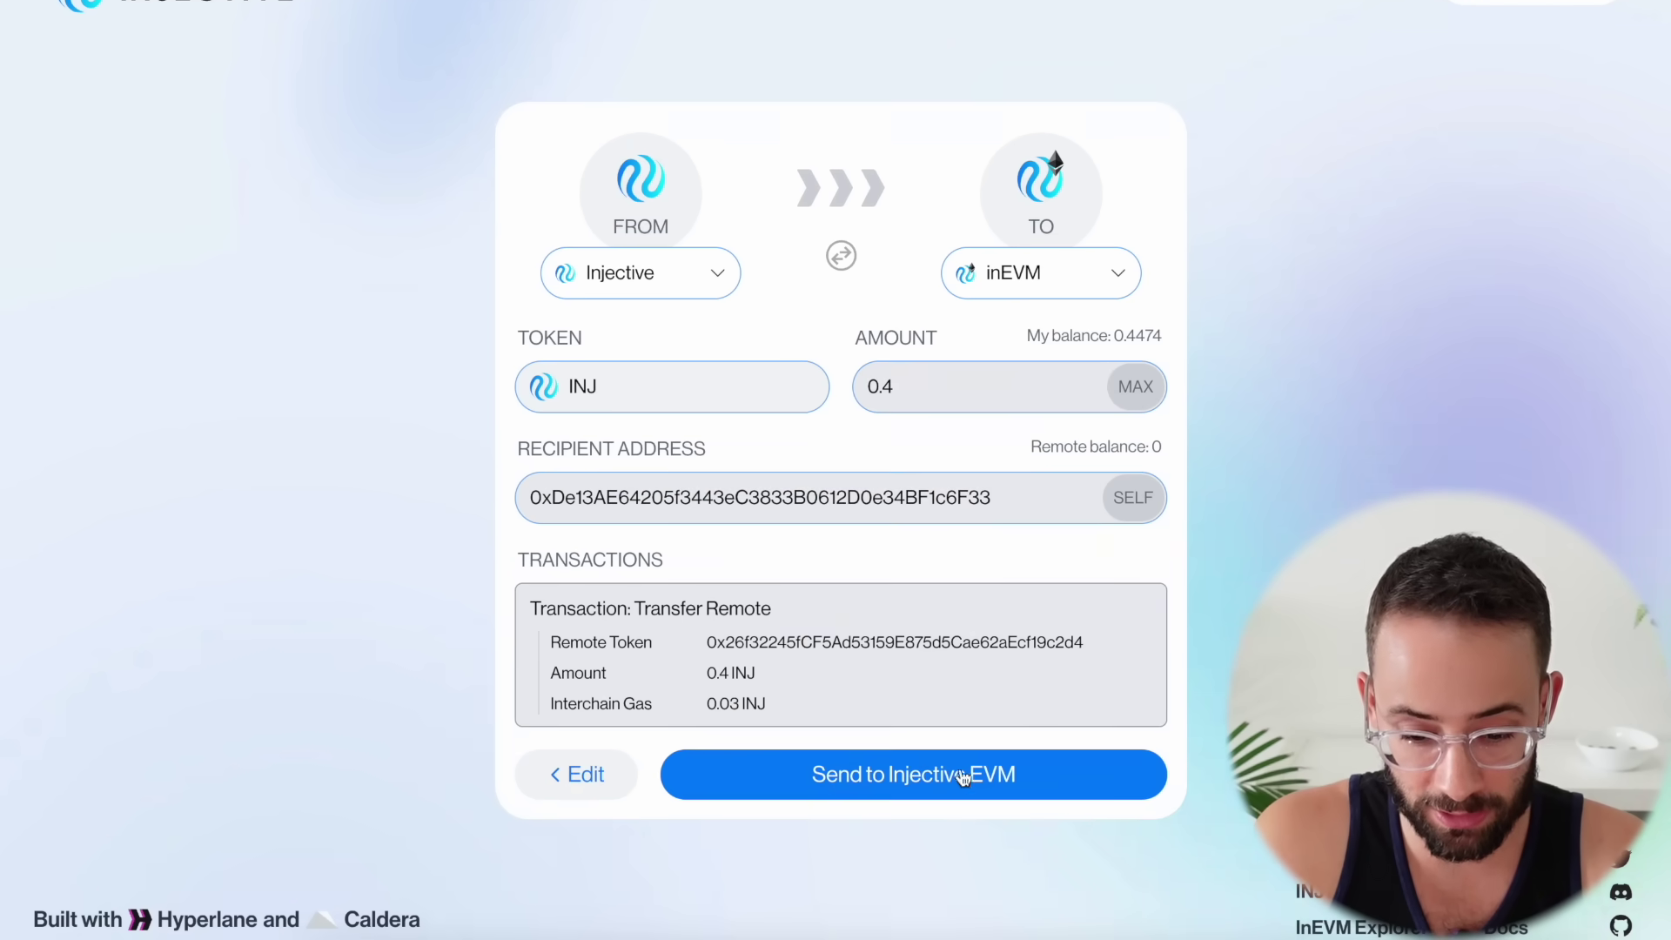
left_click(957, 777)
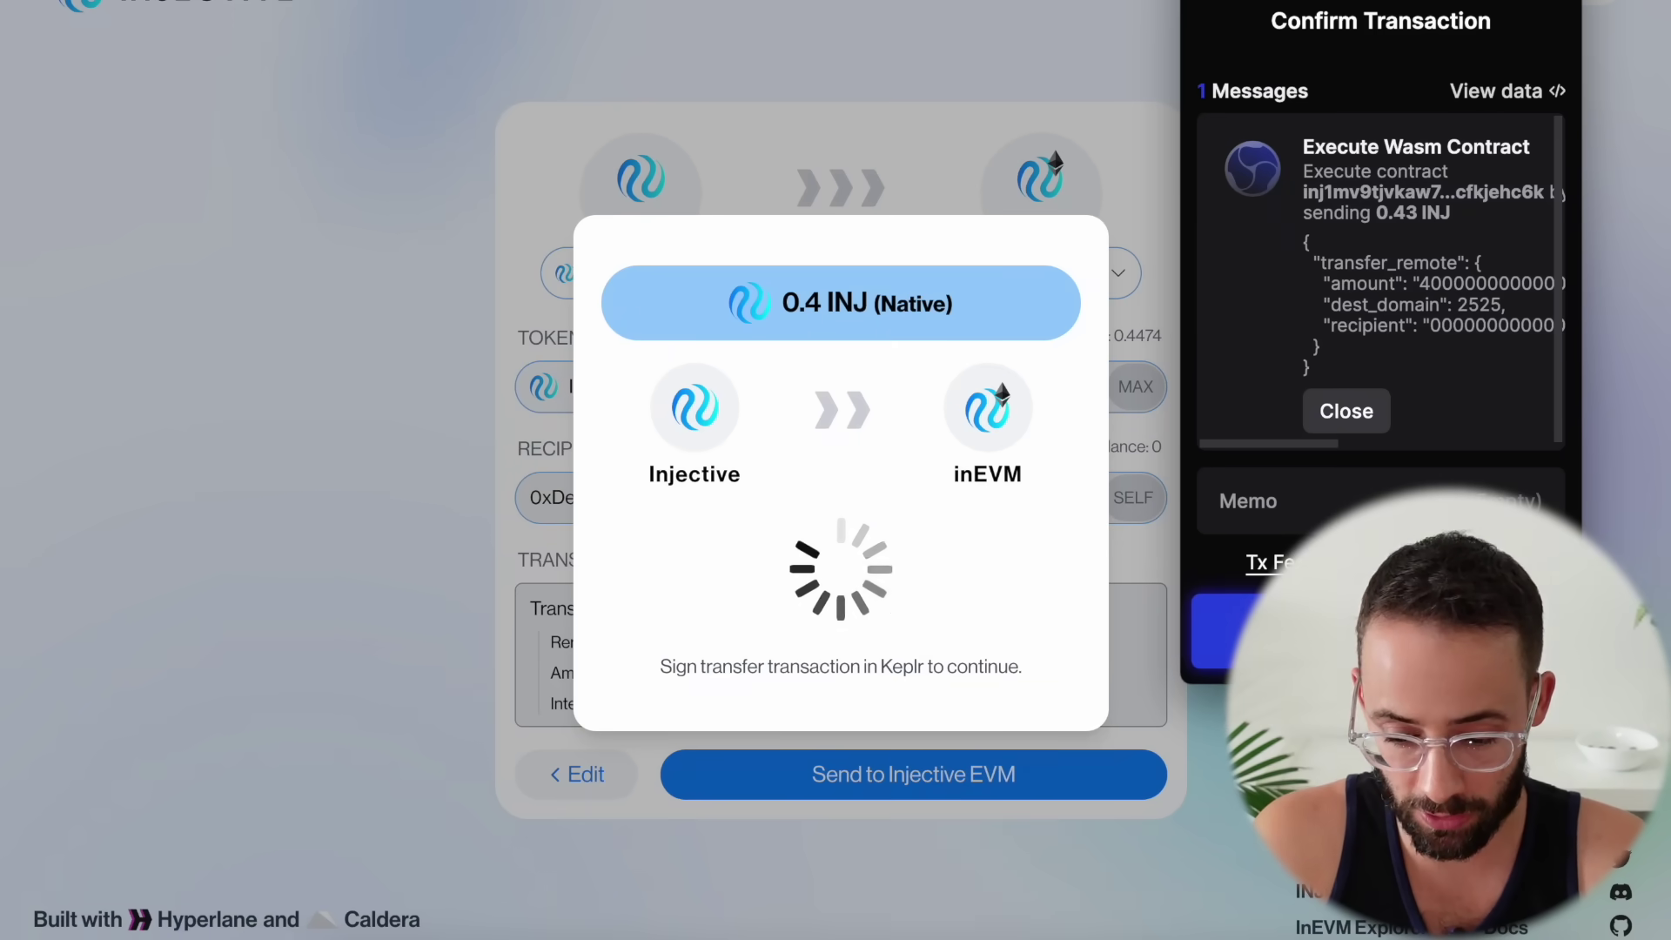
left_click(1223, 631)
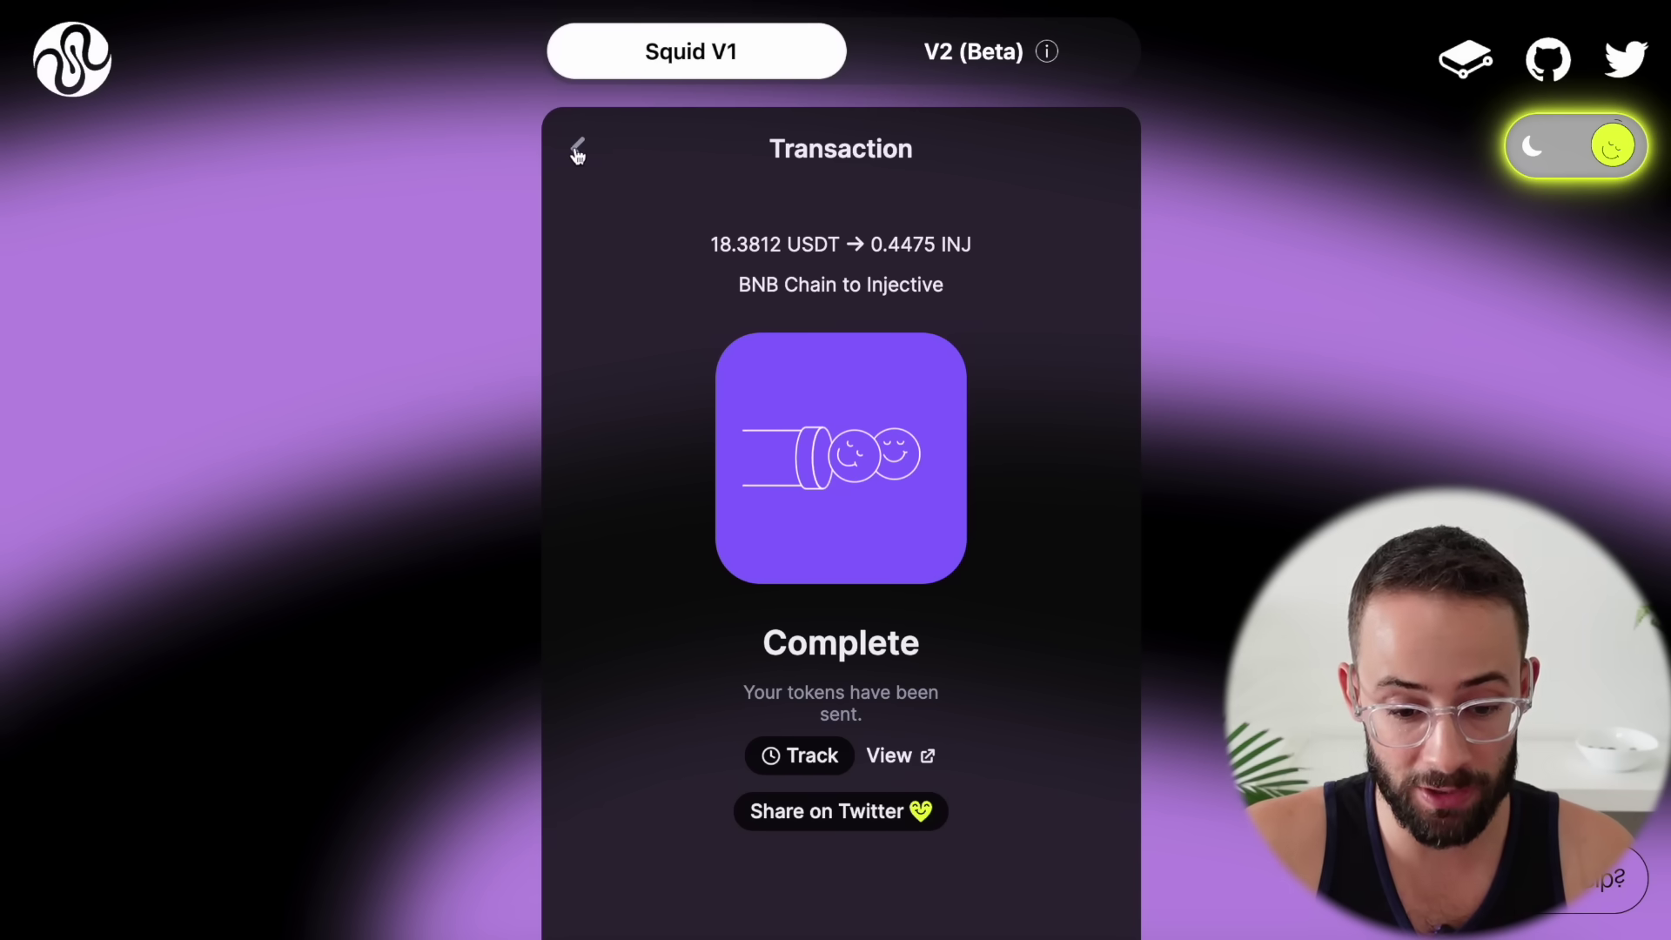
Leave Squid's completed swap view, check the INJ balance on inEVM in MetaMask, and close the Injective bridge's transfer details
left_click(578, 157)
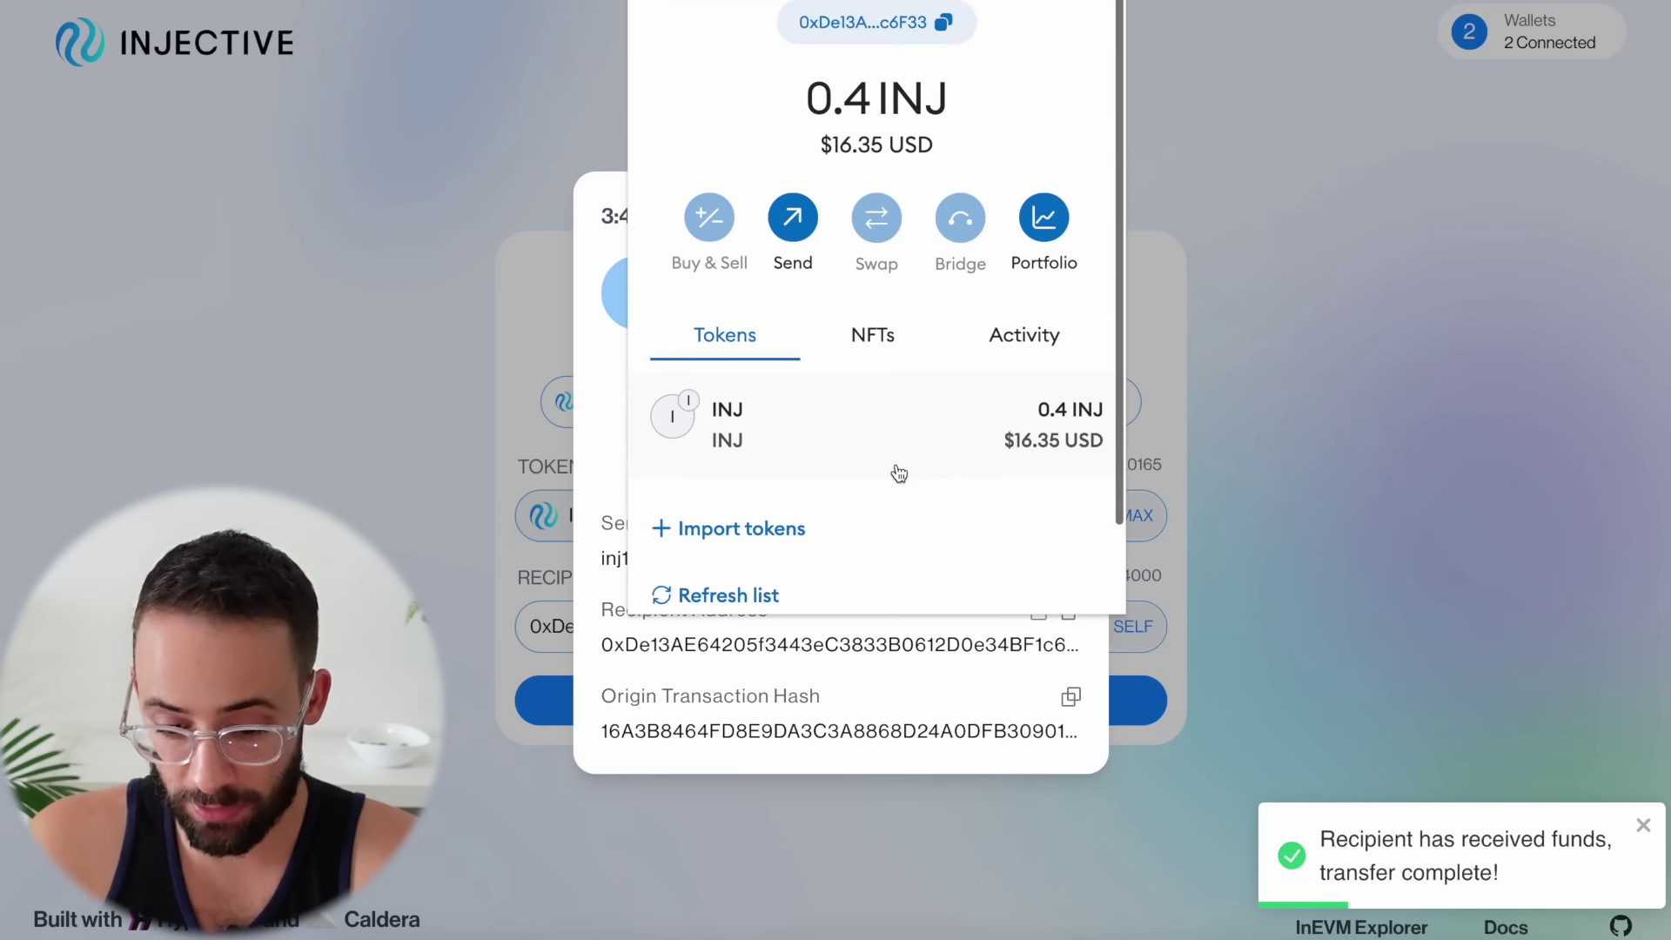
scroll(899, 473, "up", 1)
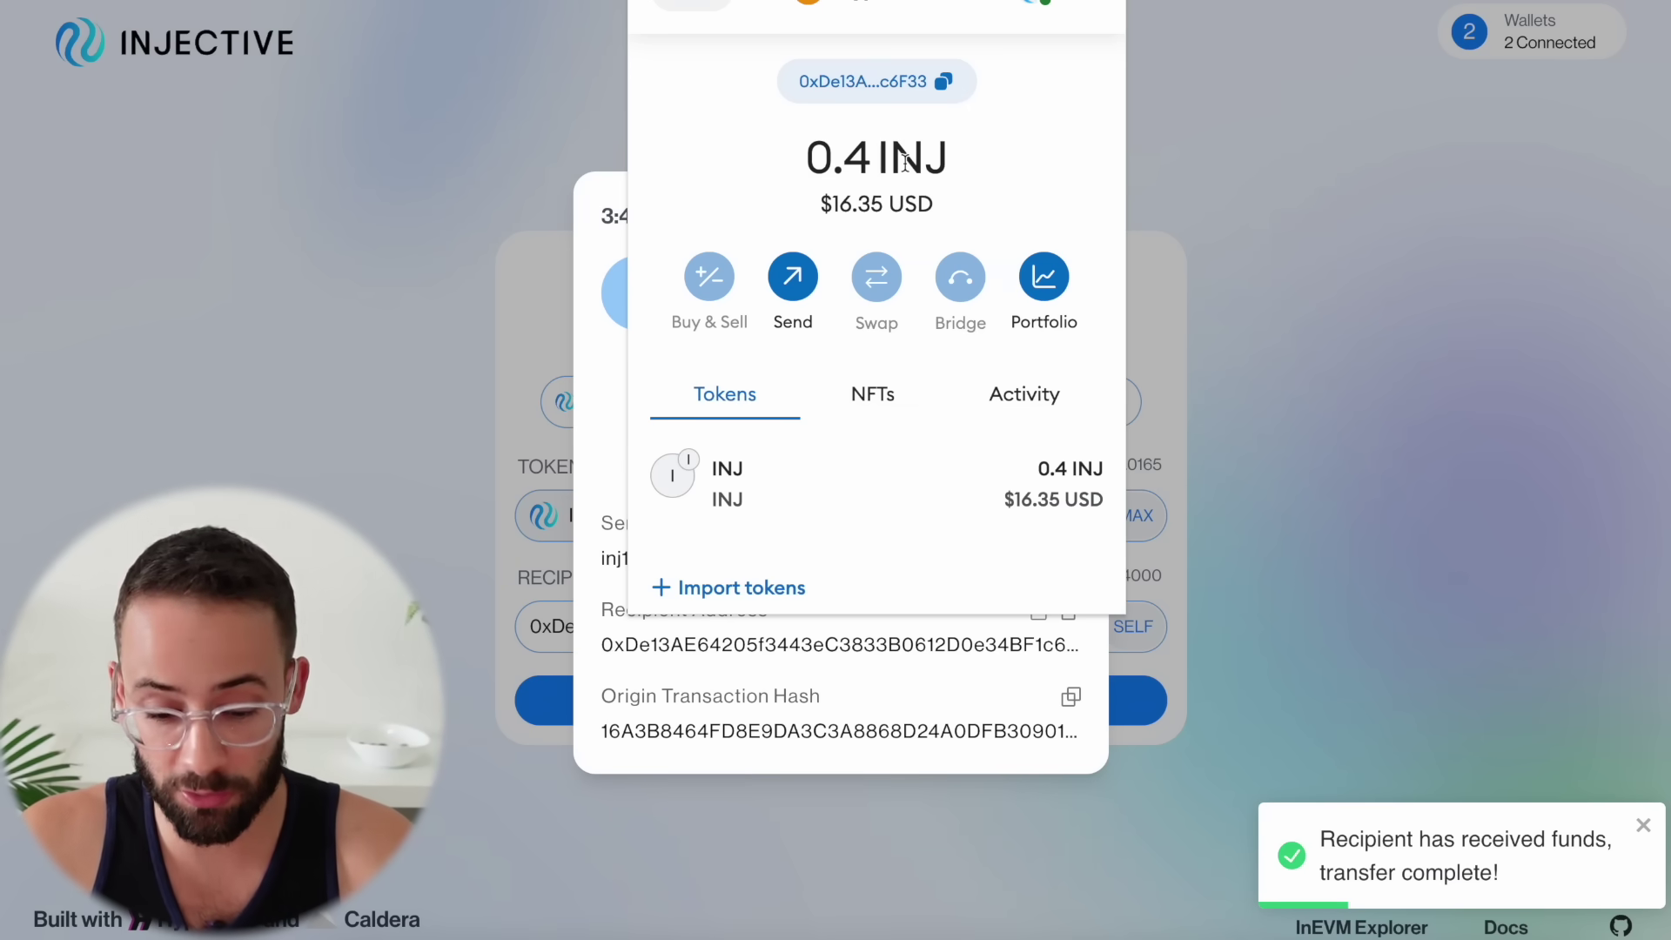
left_click(1228, 184)
left_click(1230, 185)
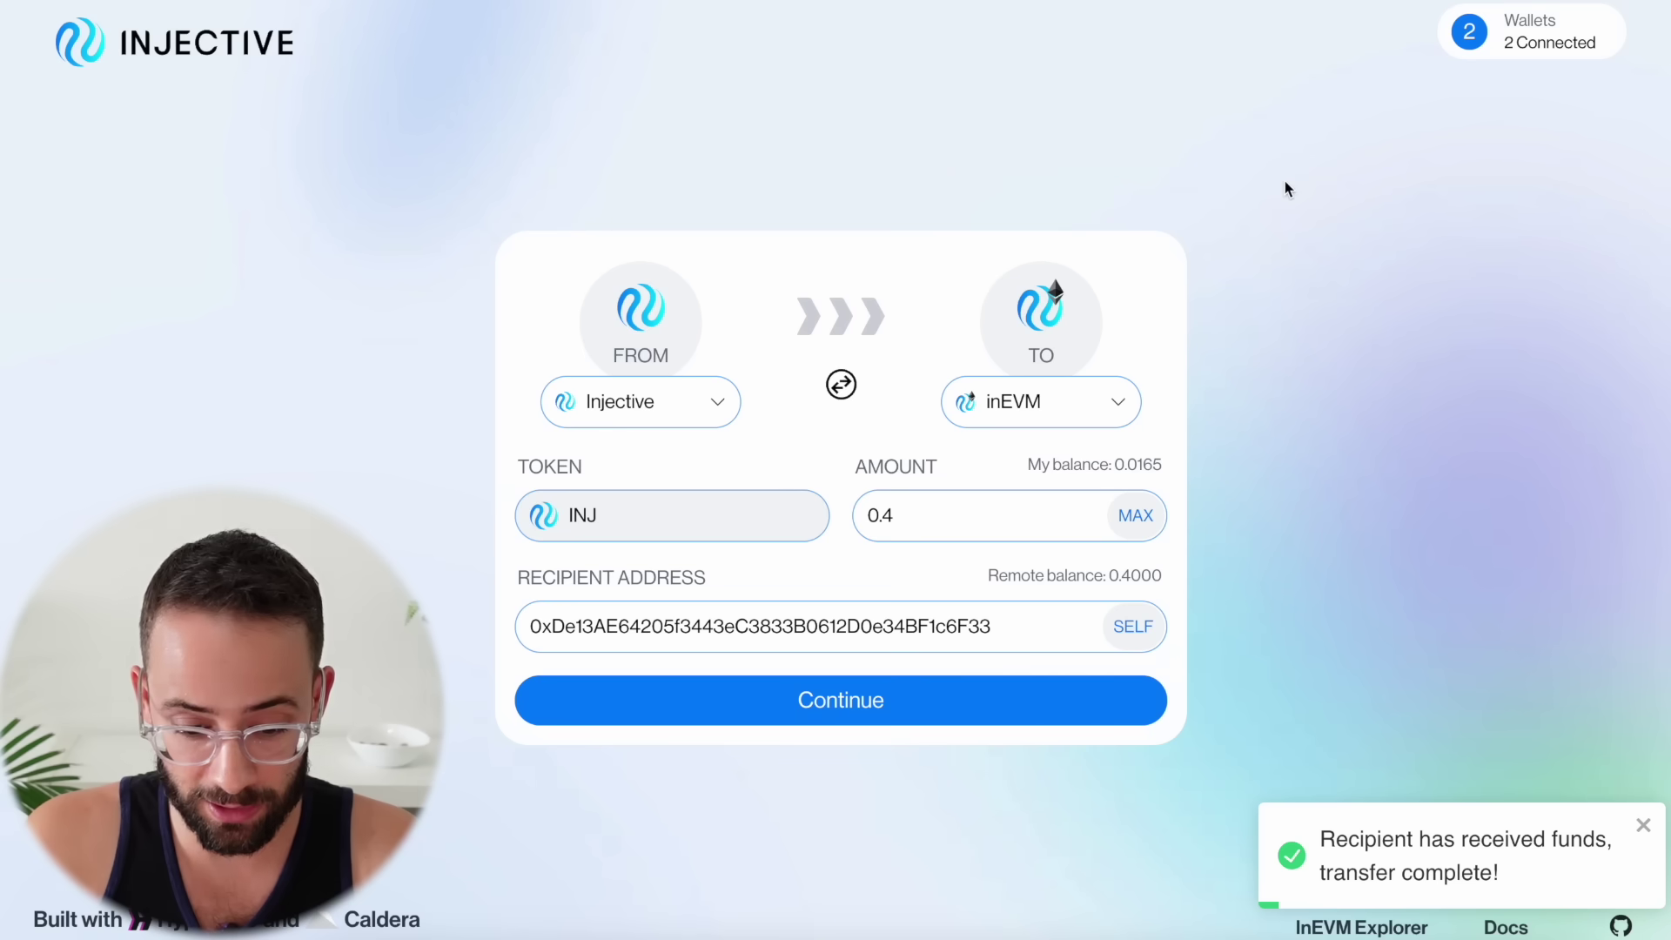
Reverse the Injective bridge route and submit a transfer of 0.2 INJ from inEVM to the own Injective address
left_click(840, 384)
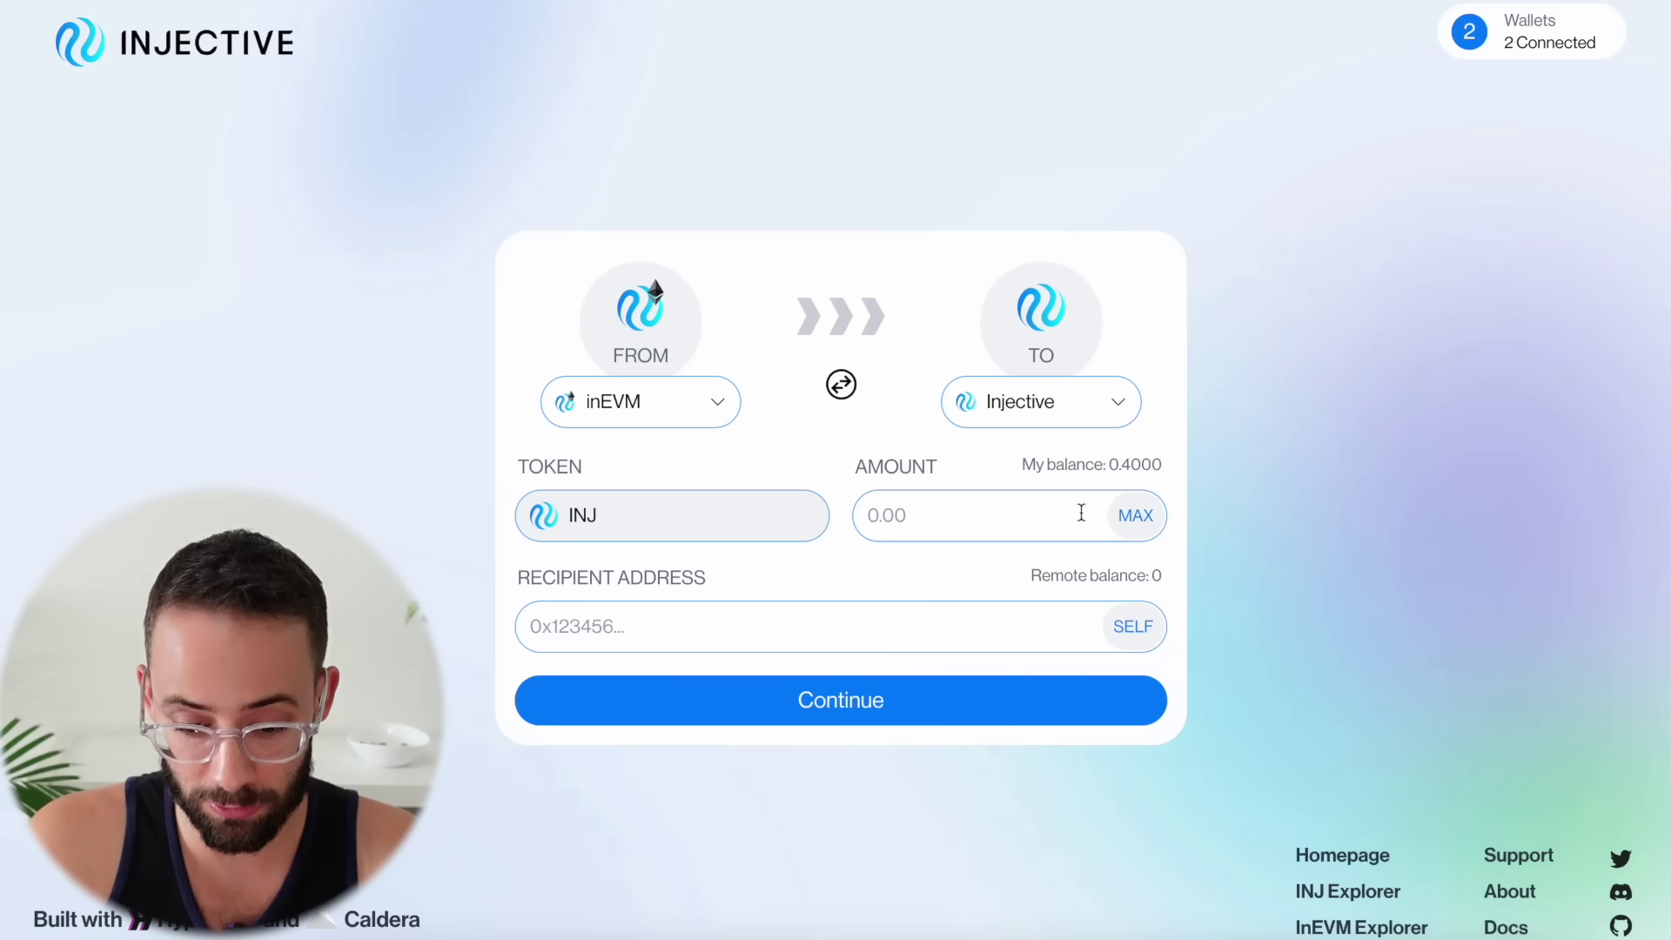
left_click(970, 519)
type("0.2")
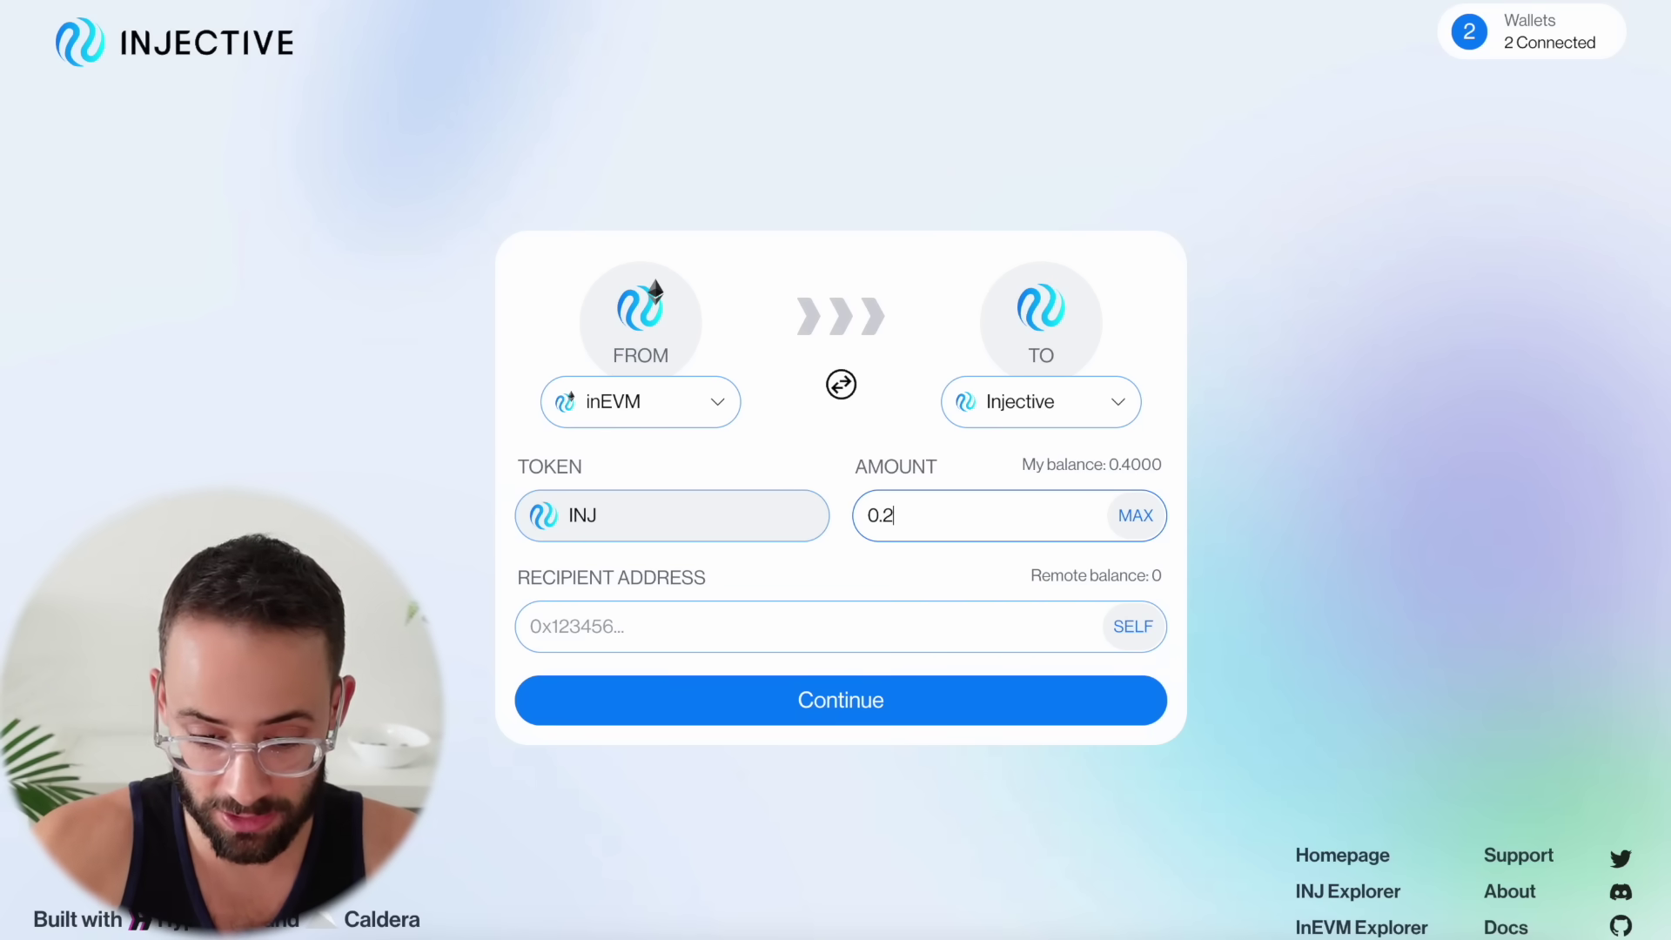
left_click(1134, 634)
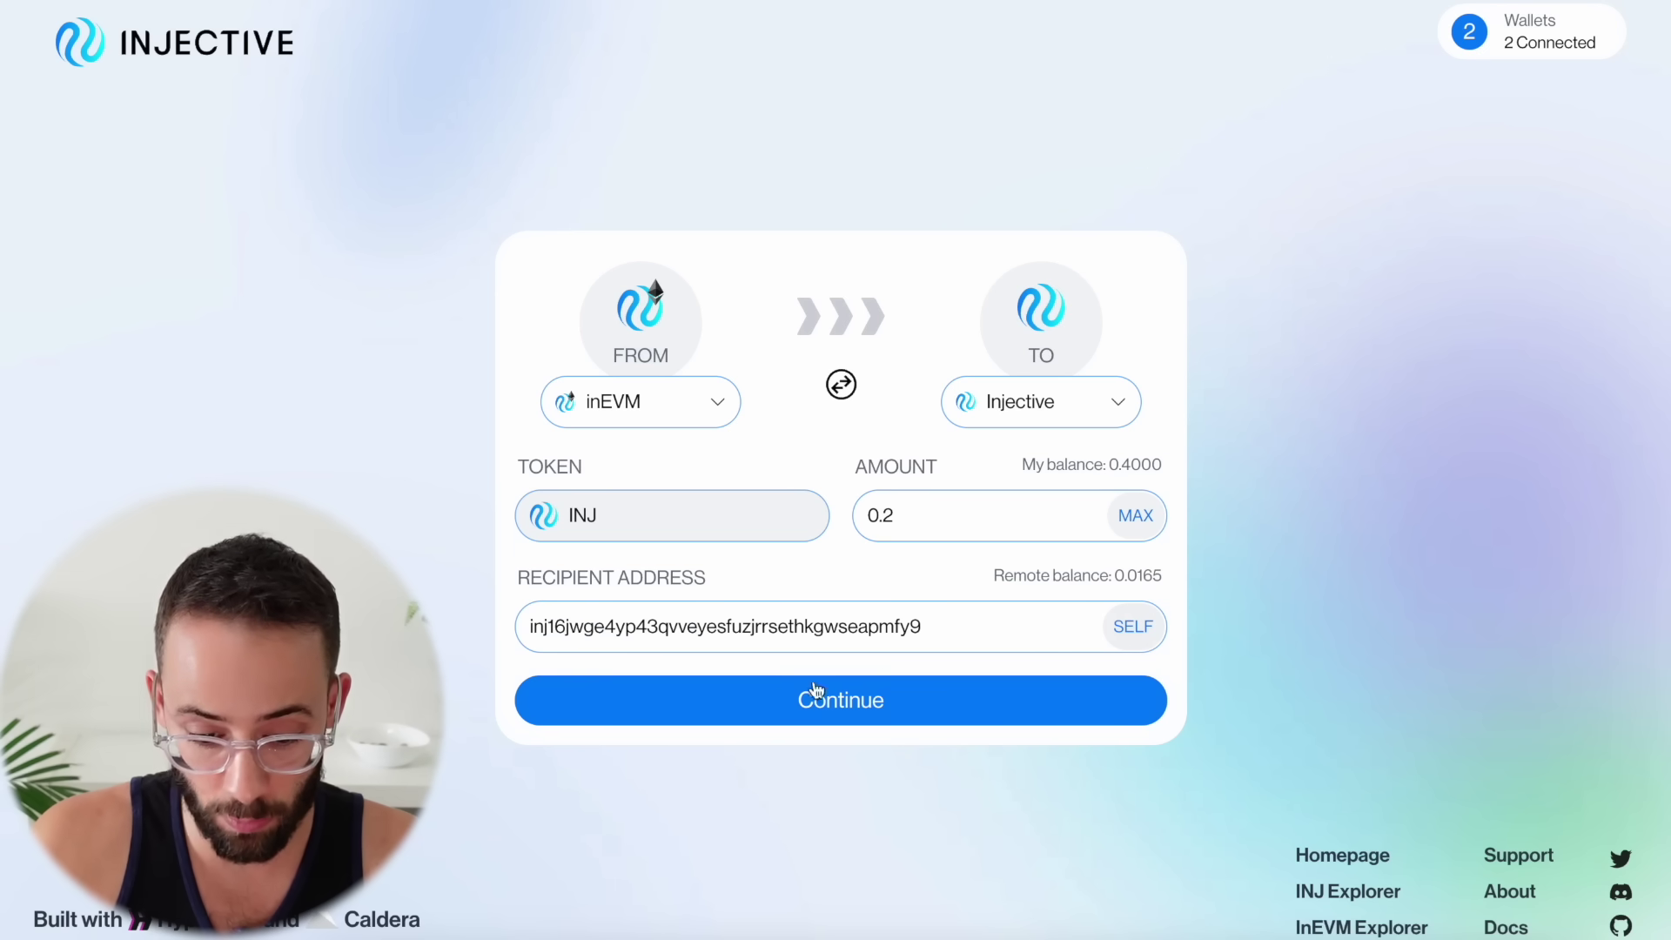
left_click(909, 696)
left_click(953, 828)
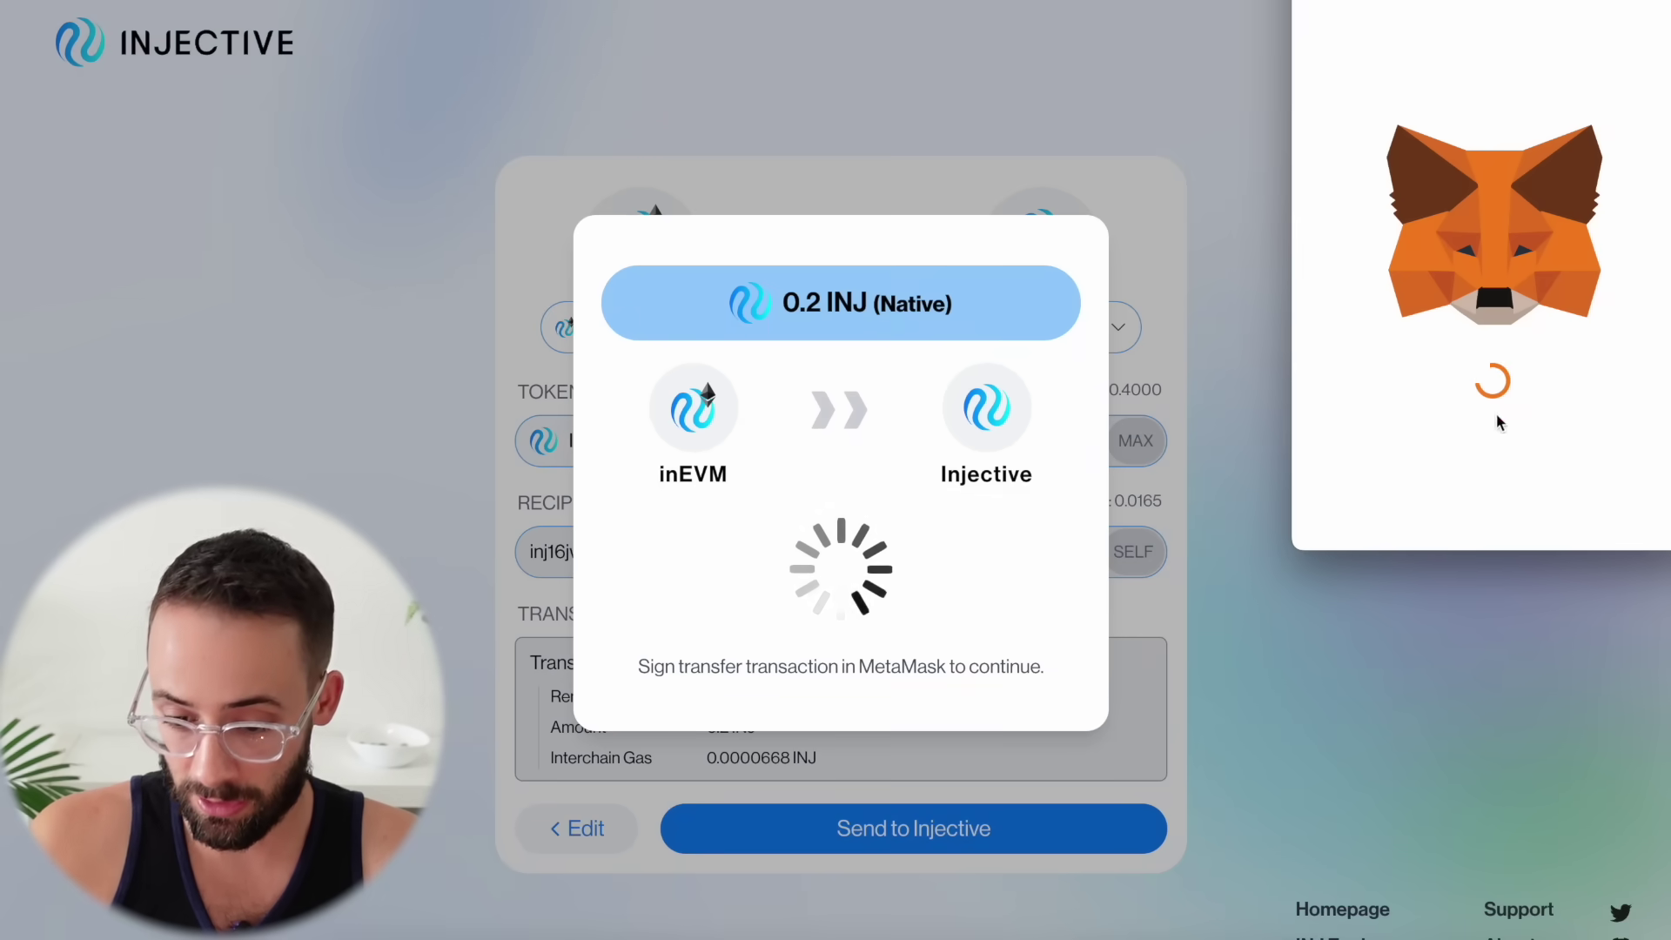
Review the gas fee and total of the inEVM to Injective transfer in MetaMask and confirm it
scroll(1532, 321, "down", 4)
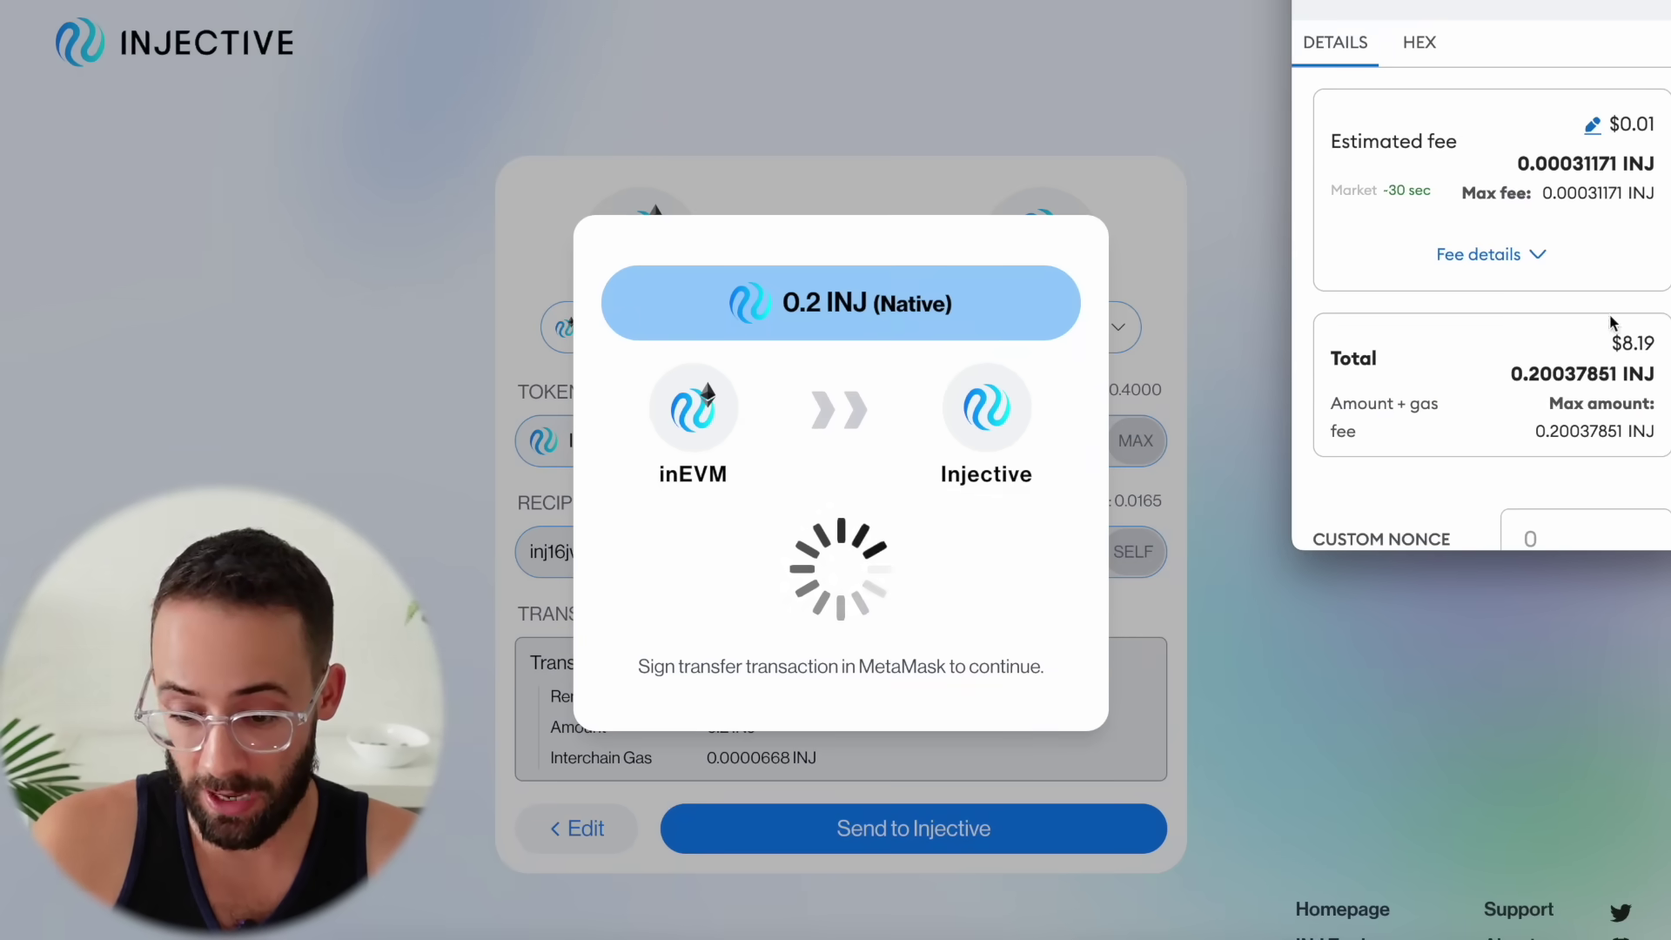
scroll(1532, 409, "up", 3)
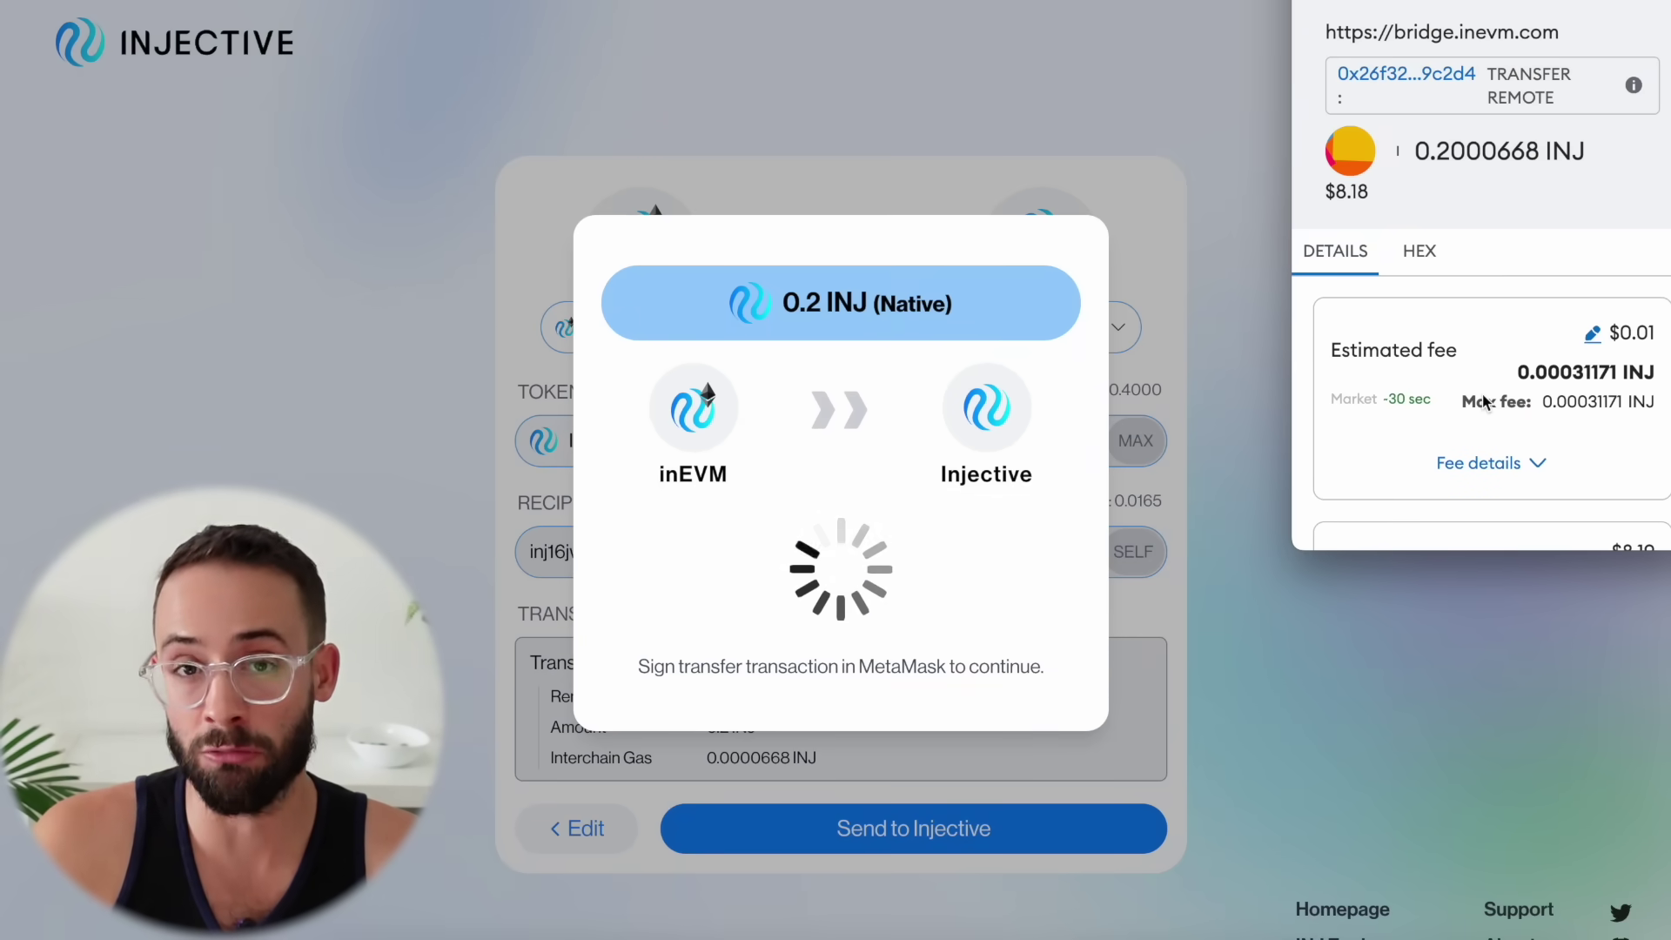
scroll(1483, 395, "down", 1)
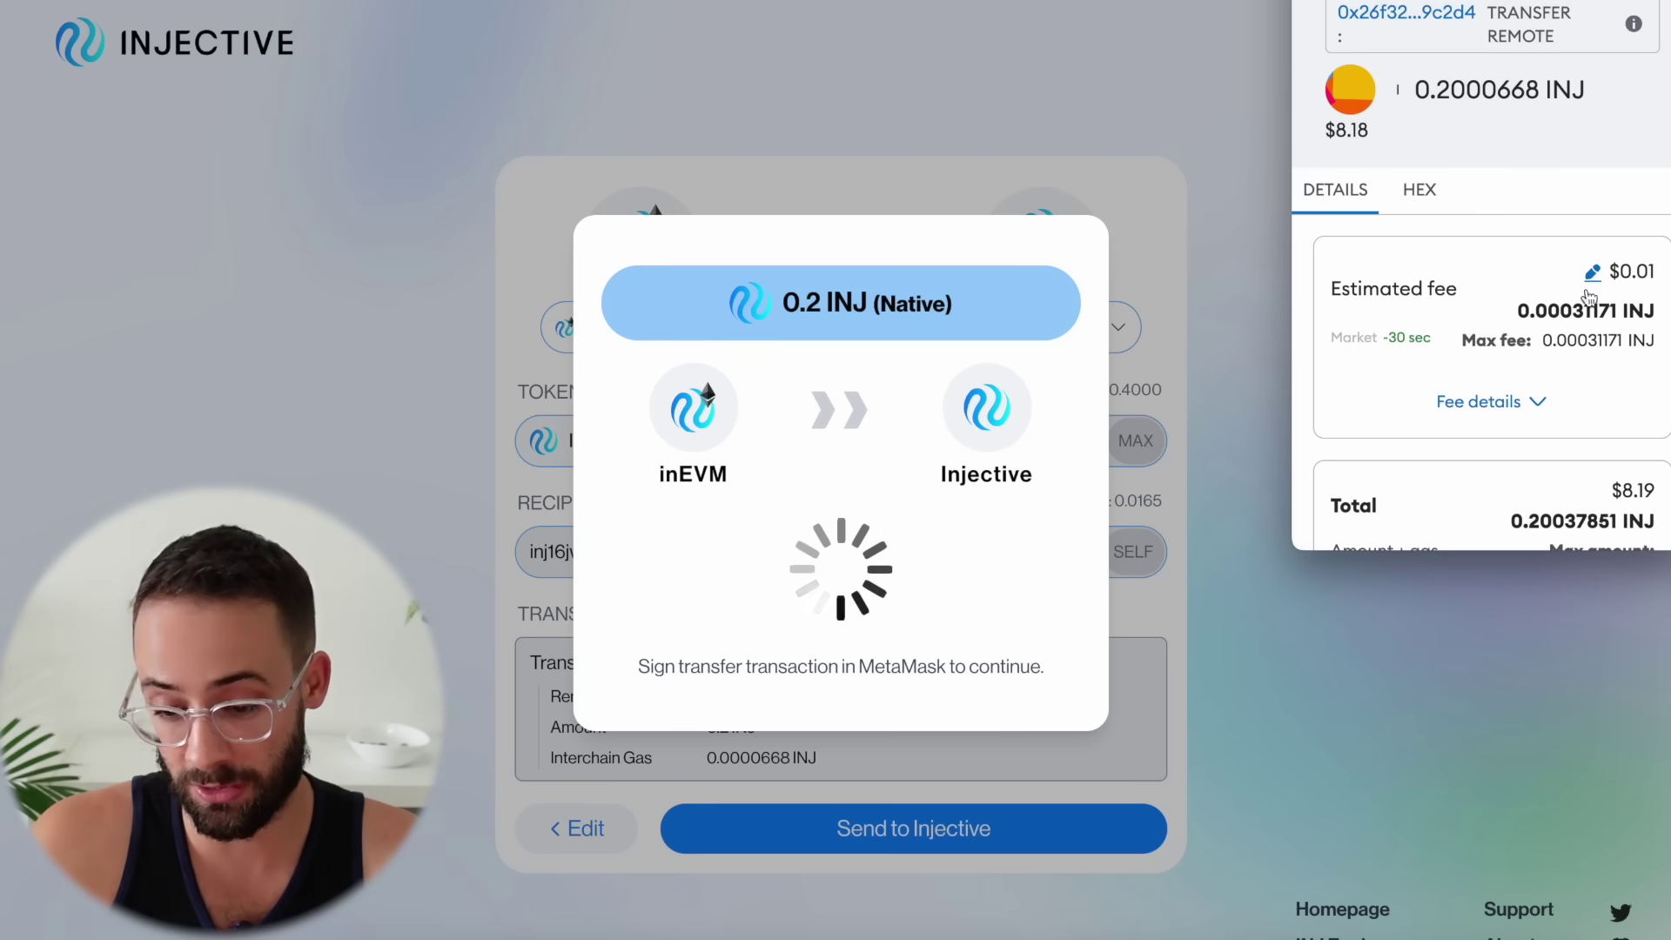
scroll(1607, 321, "down", 4)
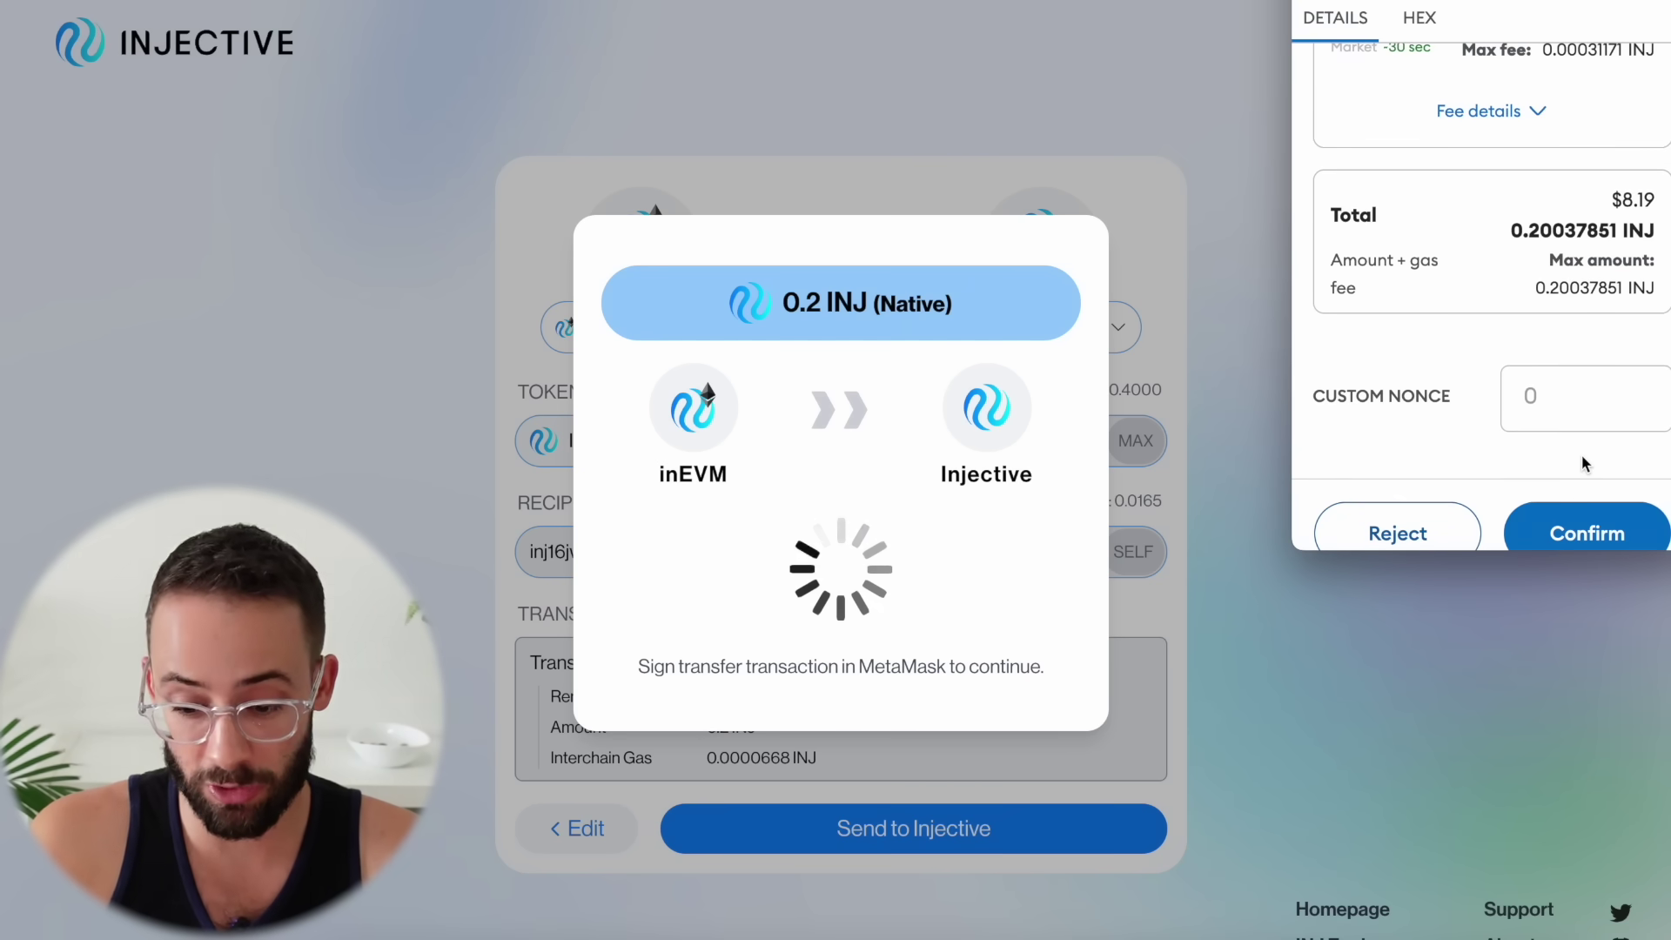
scroll(1586, 529, "down", 1)
left_click(1586, 503)
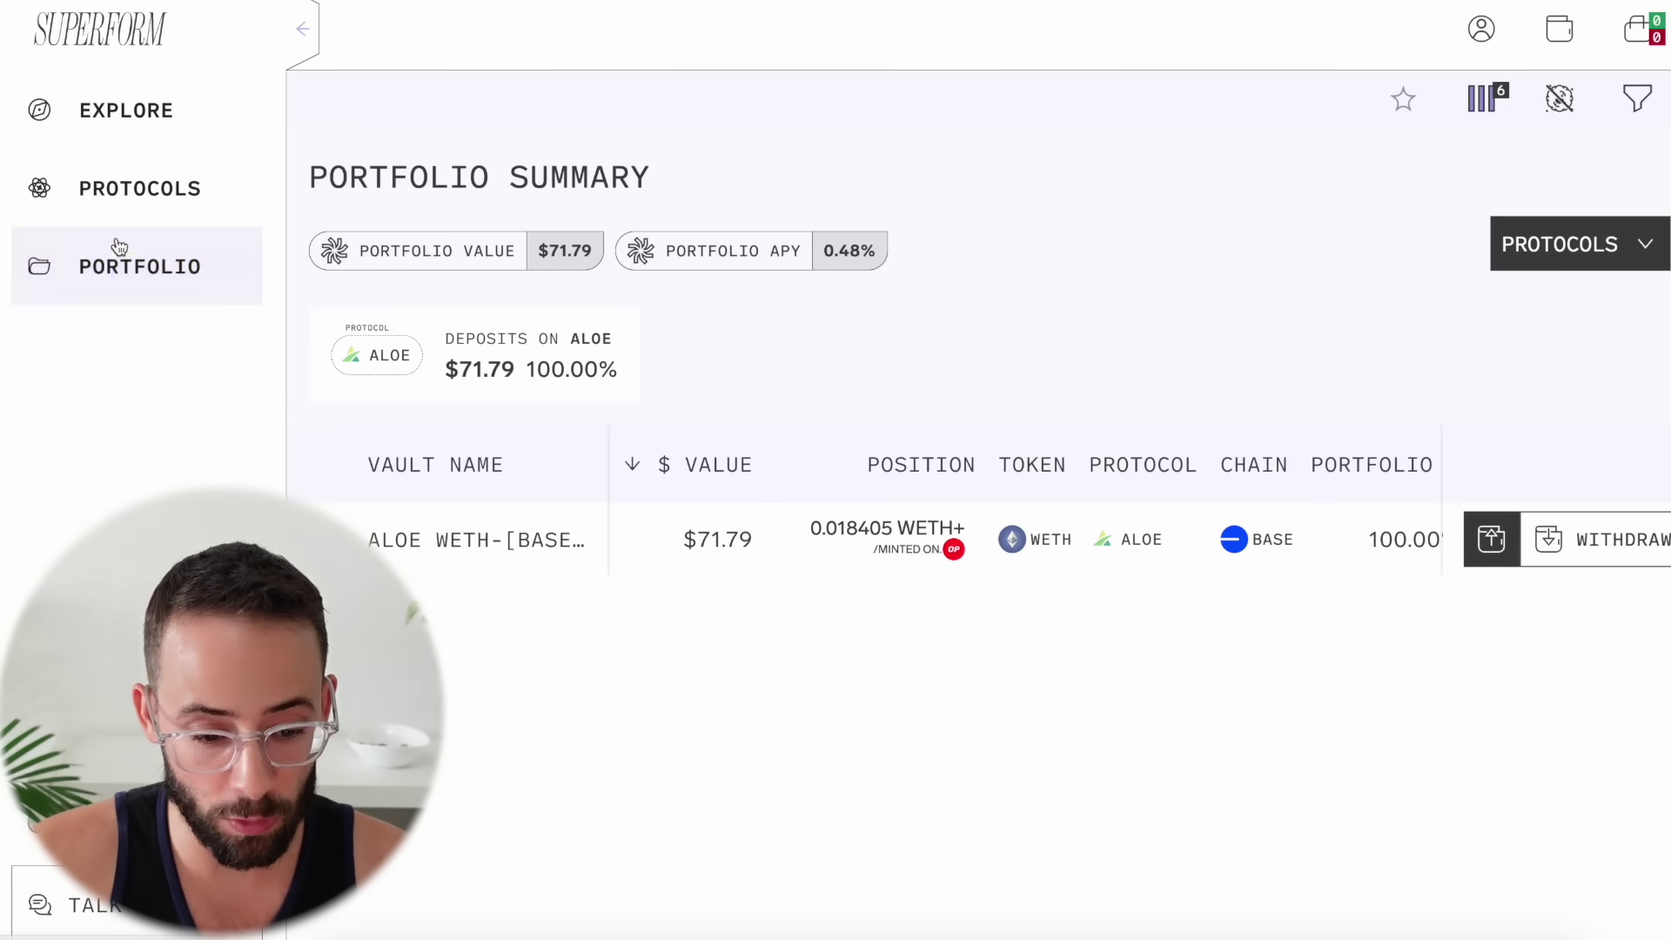
Open Superform's protocol list and examine the listed protocols with their chains, status, TVL and vaults
left_click(166, 189)
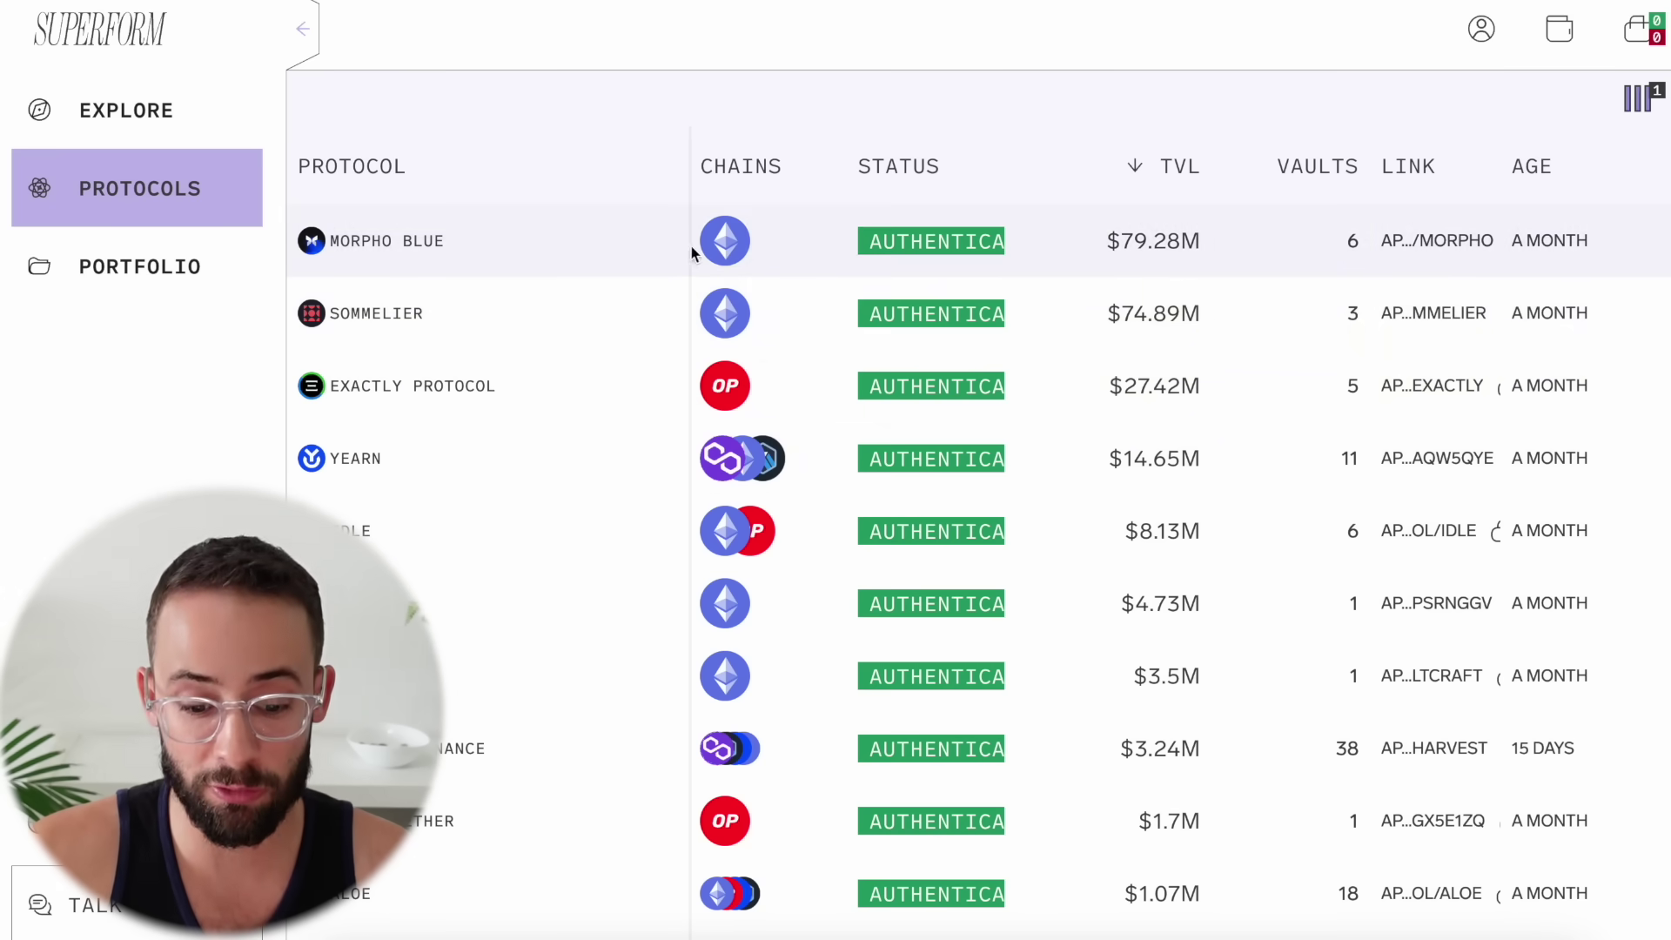
scroll(712, 396, "down", 2)
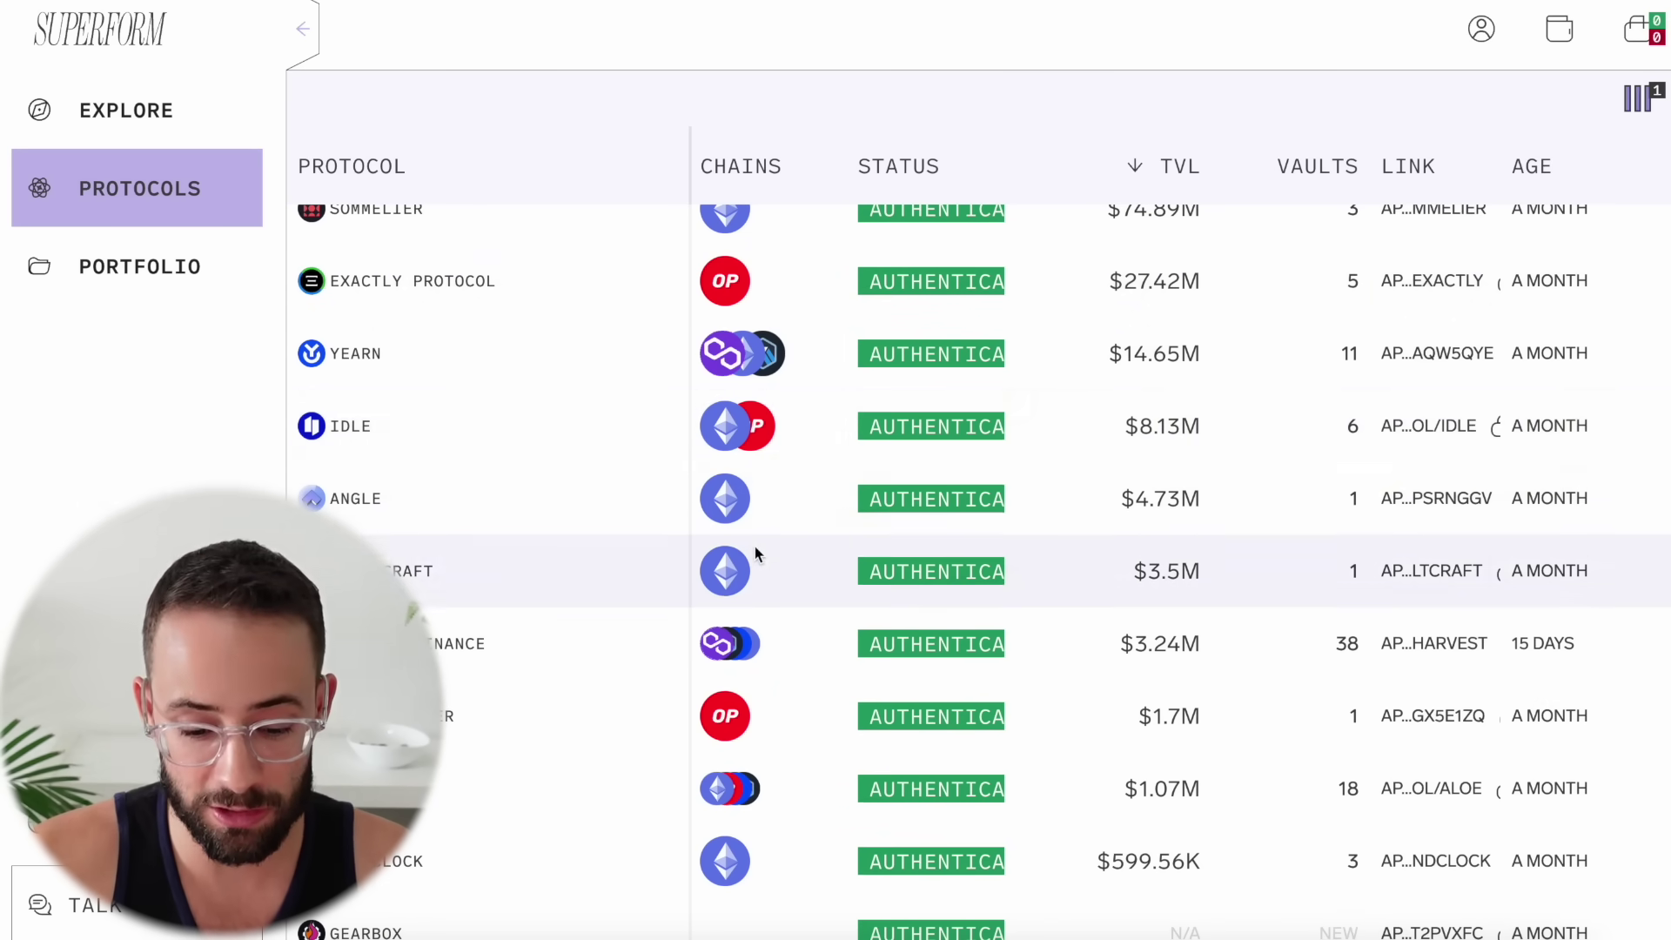
scroll(755, 546, "down", 2)
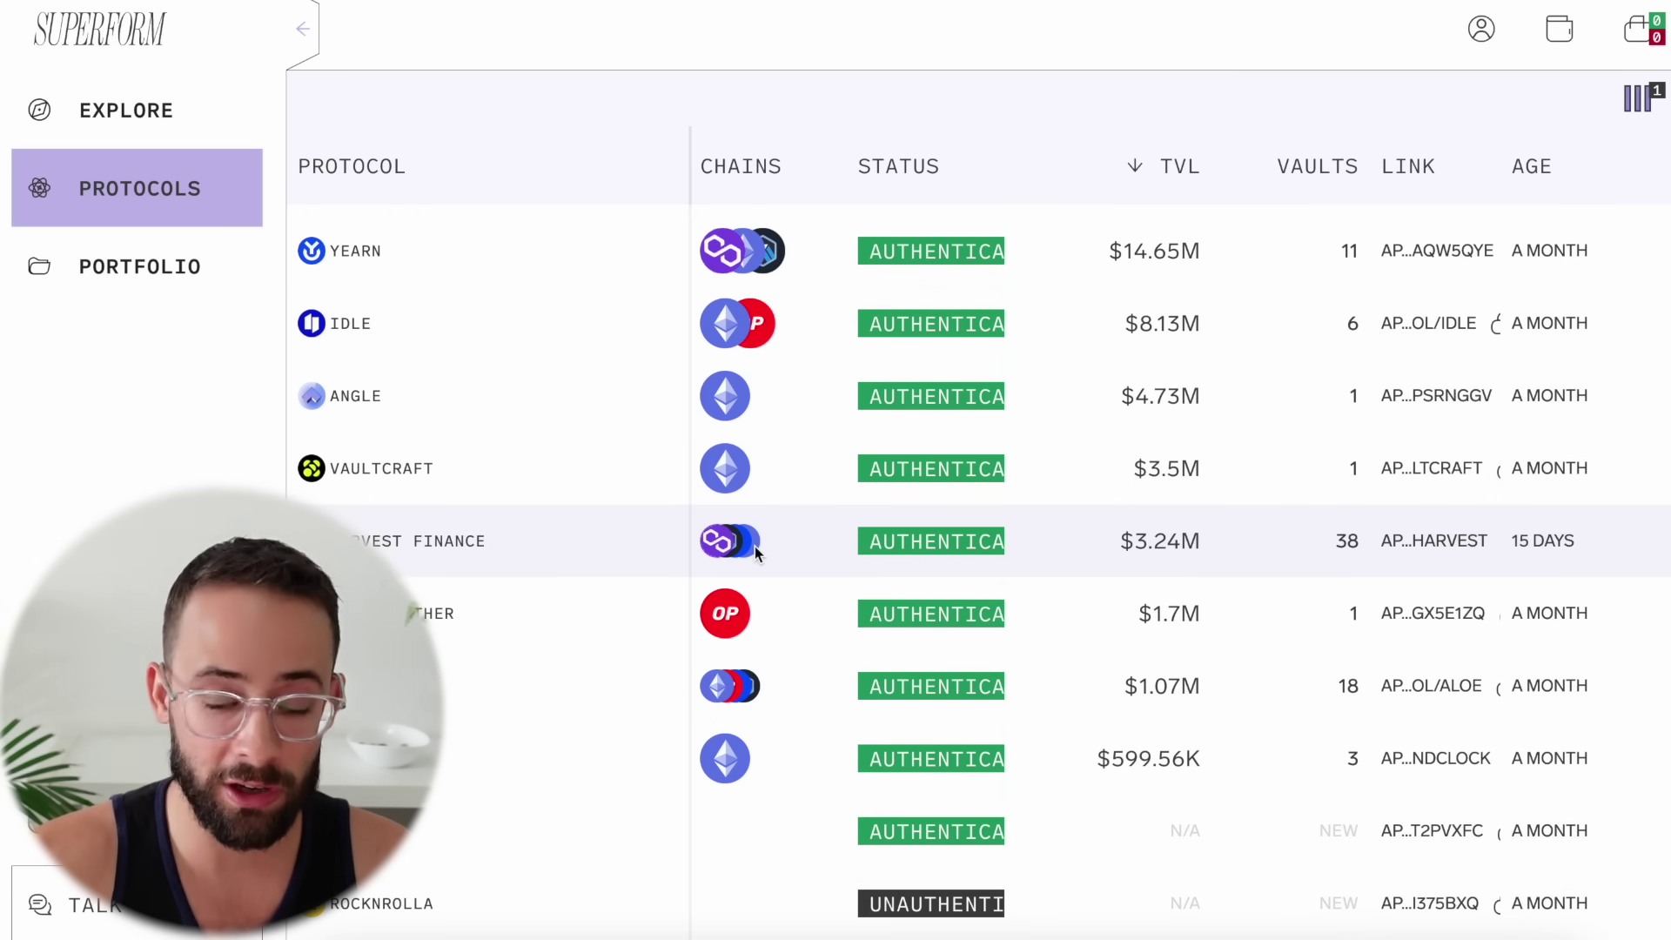
scroll(729, 685, "down", 3)
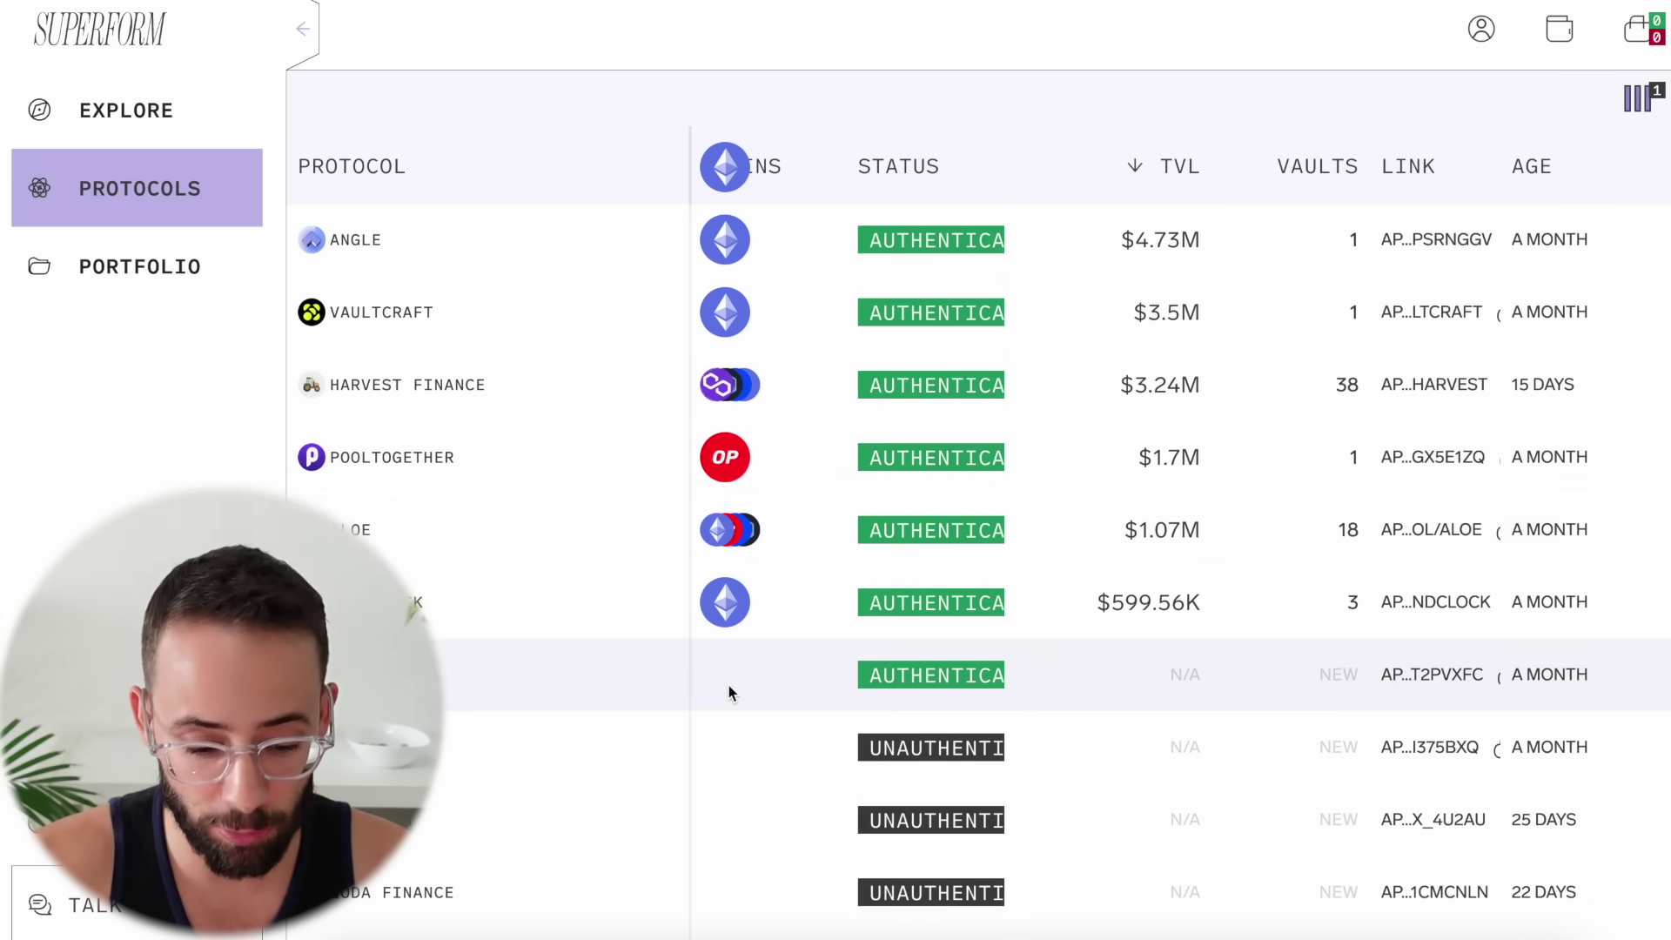
Open the Superform portfolio, add a withdrawal of the Aloe WETH-[BASED] position to the bag, and open the bag
left_click(168, 307)
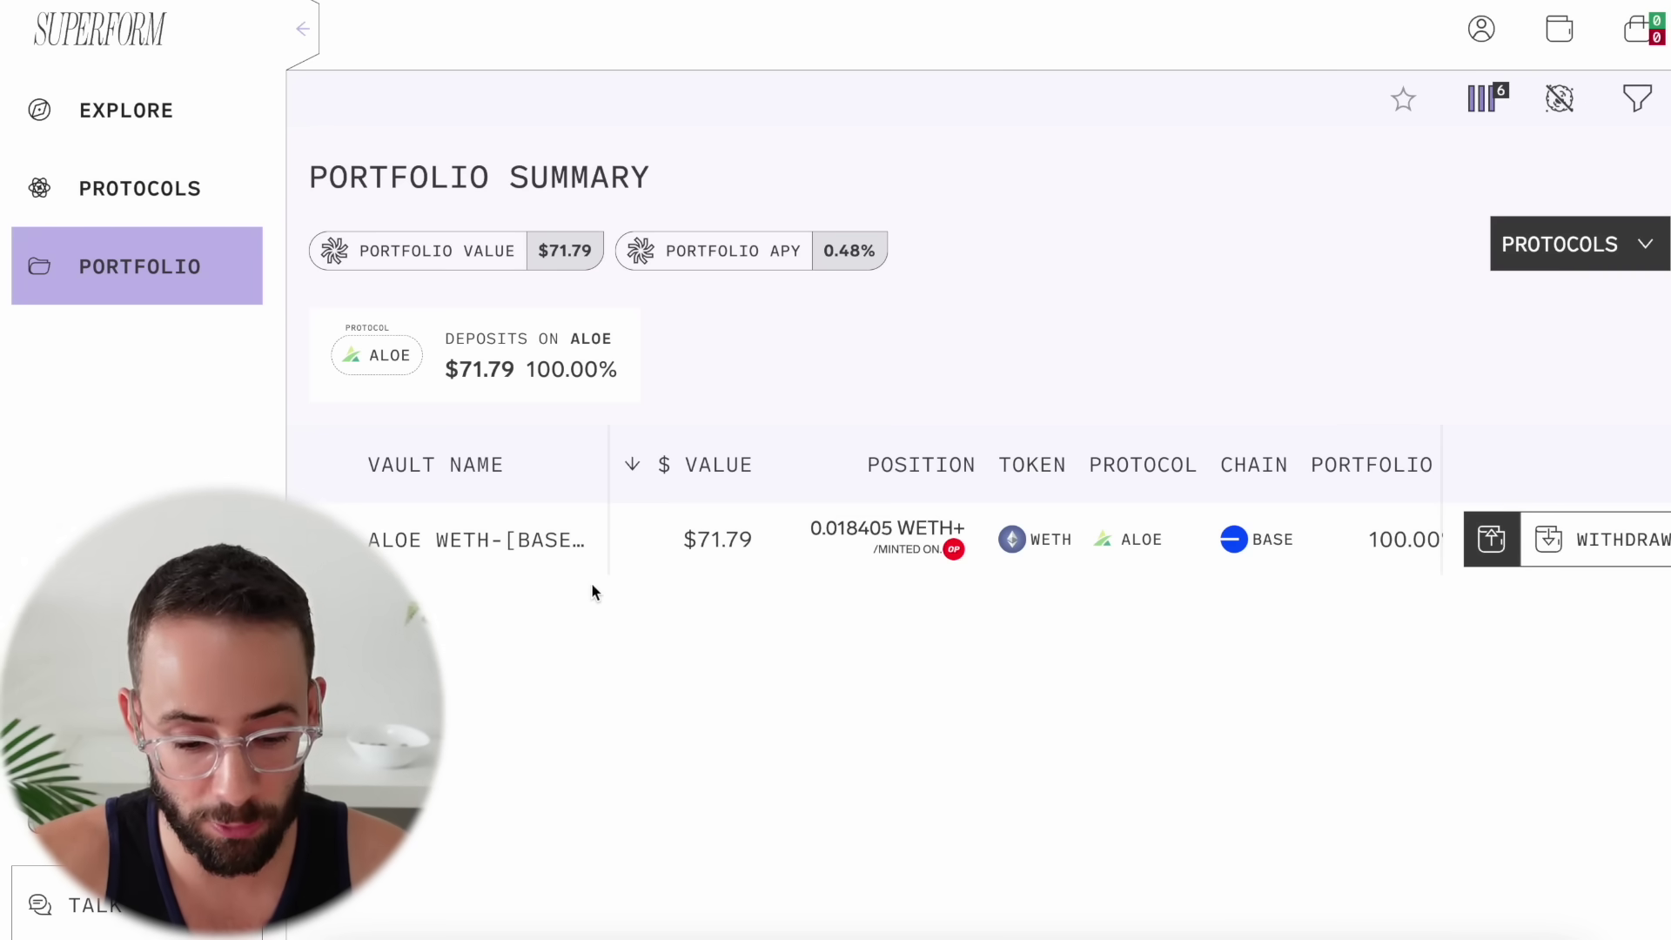
mouse_move(955, 555)
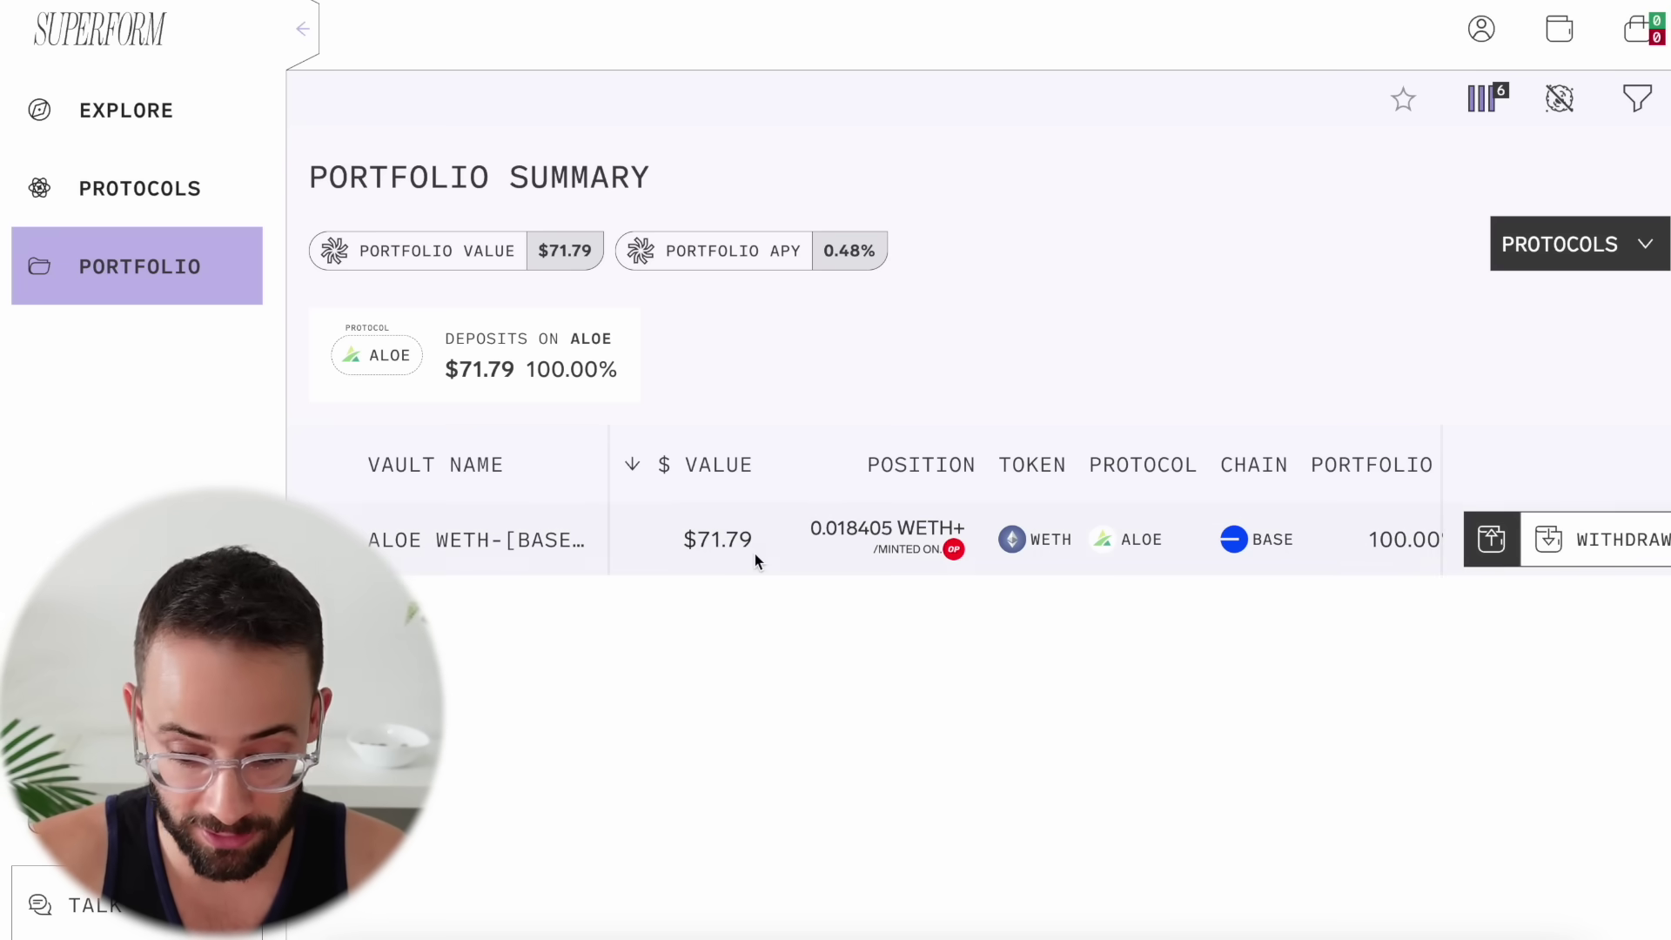
scroll(755, 555, "right", 2)
scroll(755, 554, "right", 3)
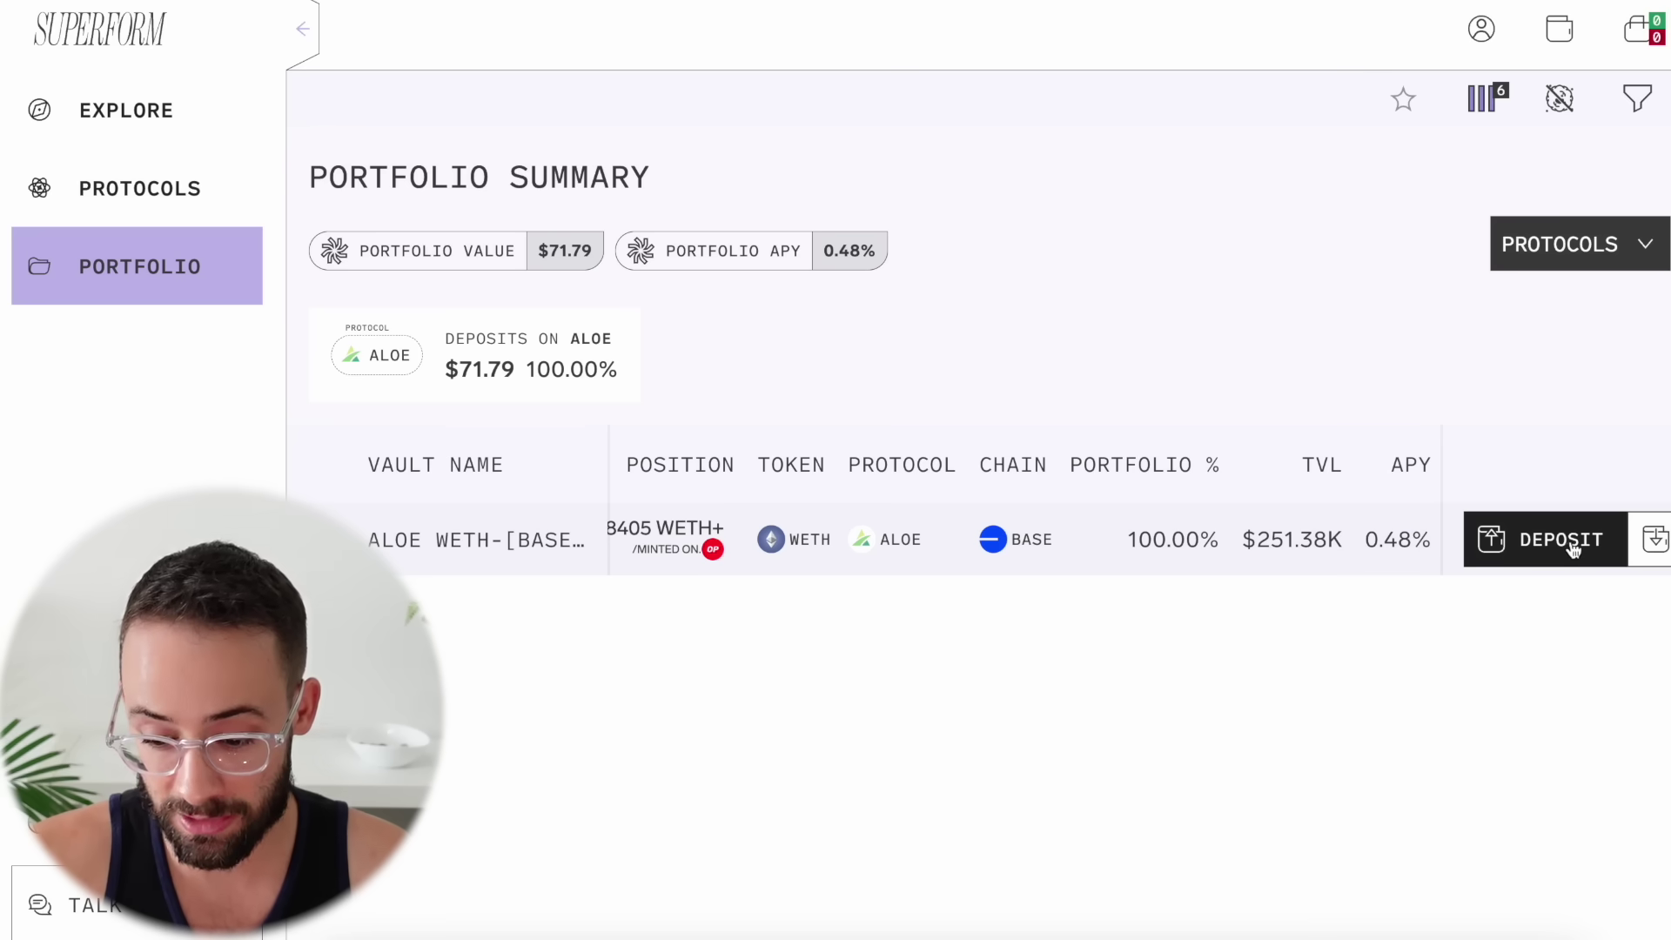
left_click(1651, 550)
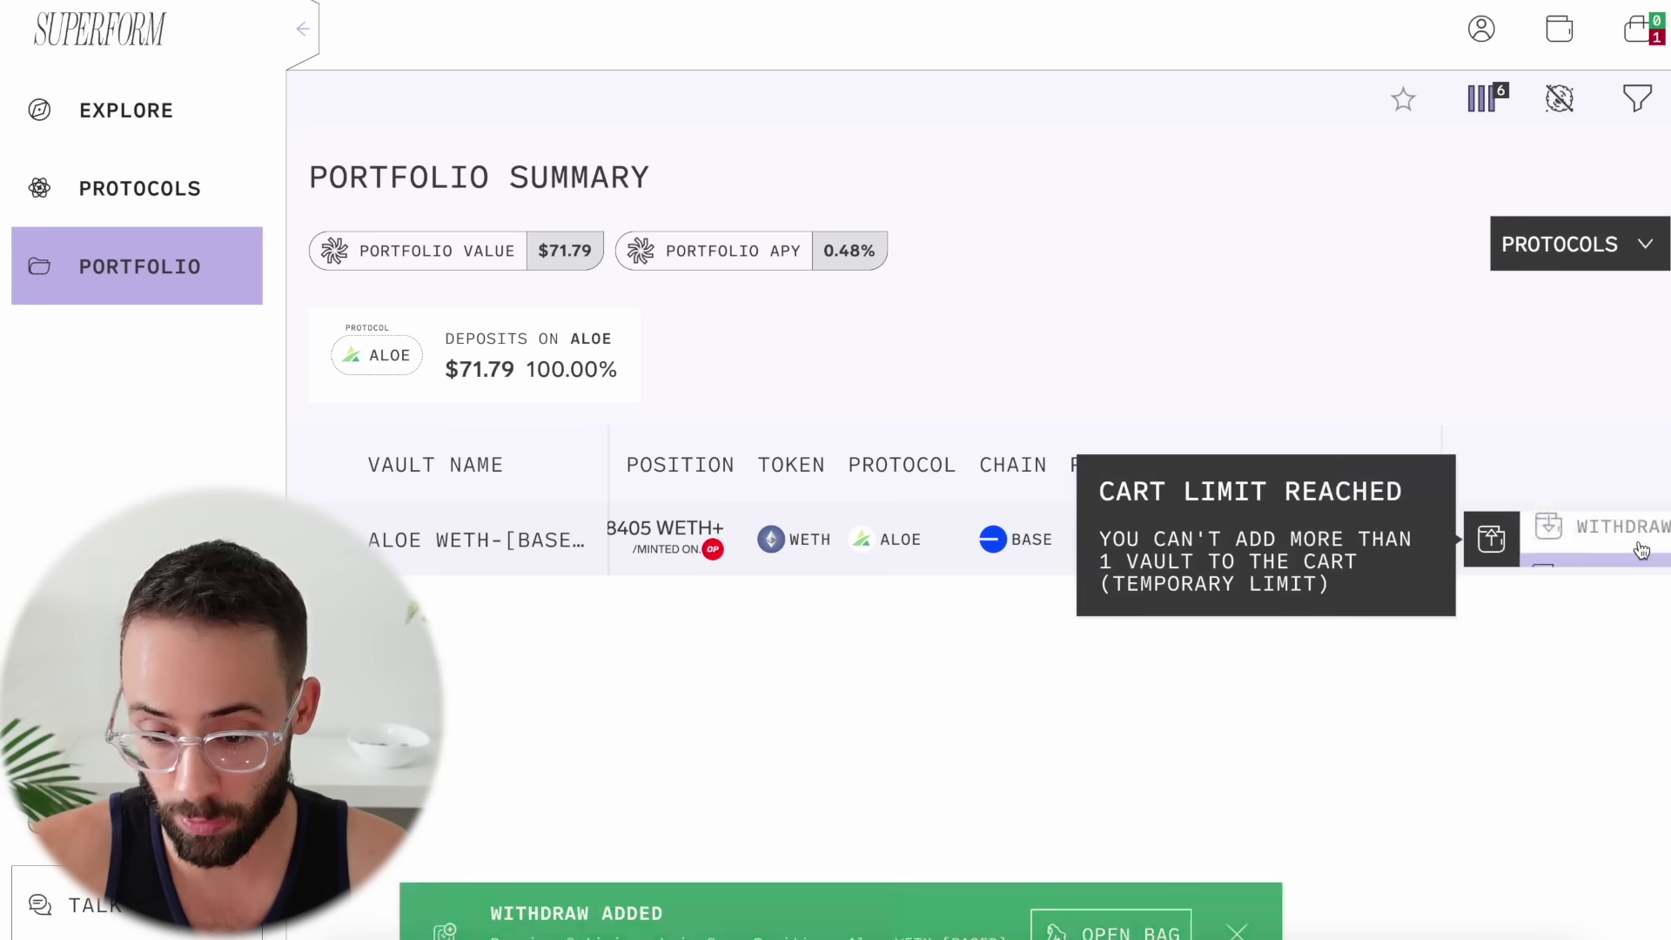
left_click(1640, 35)
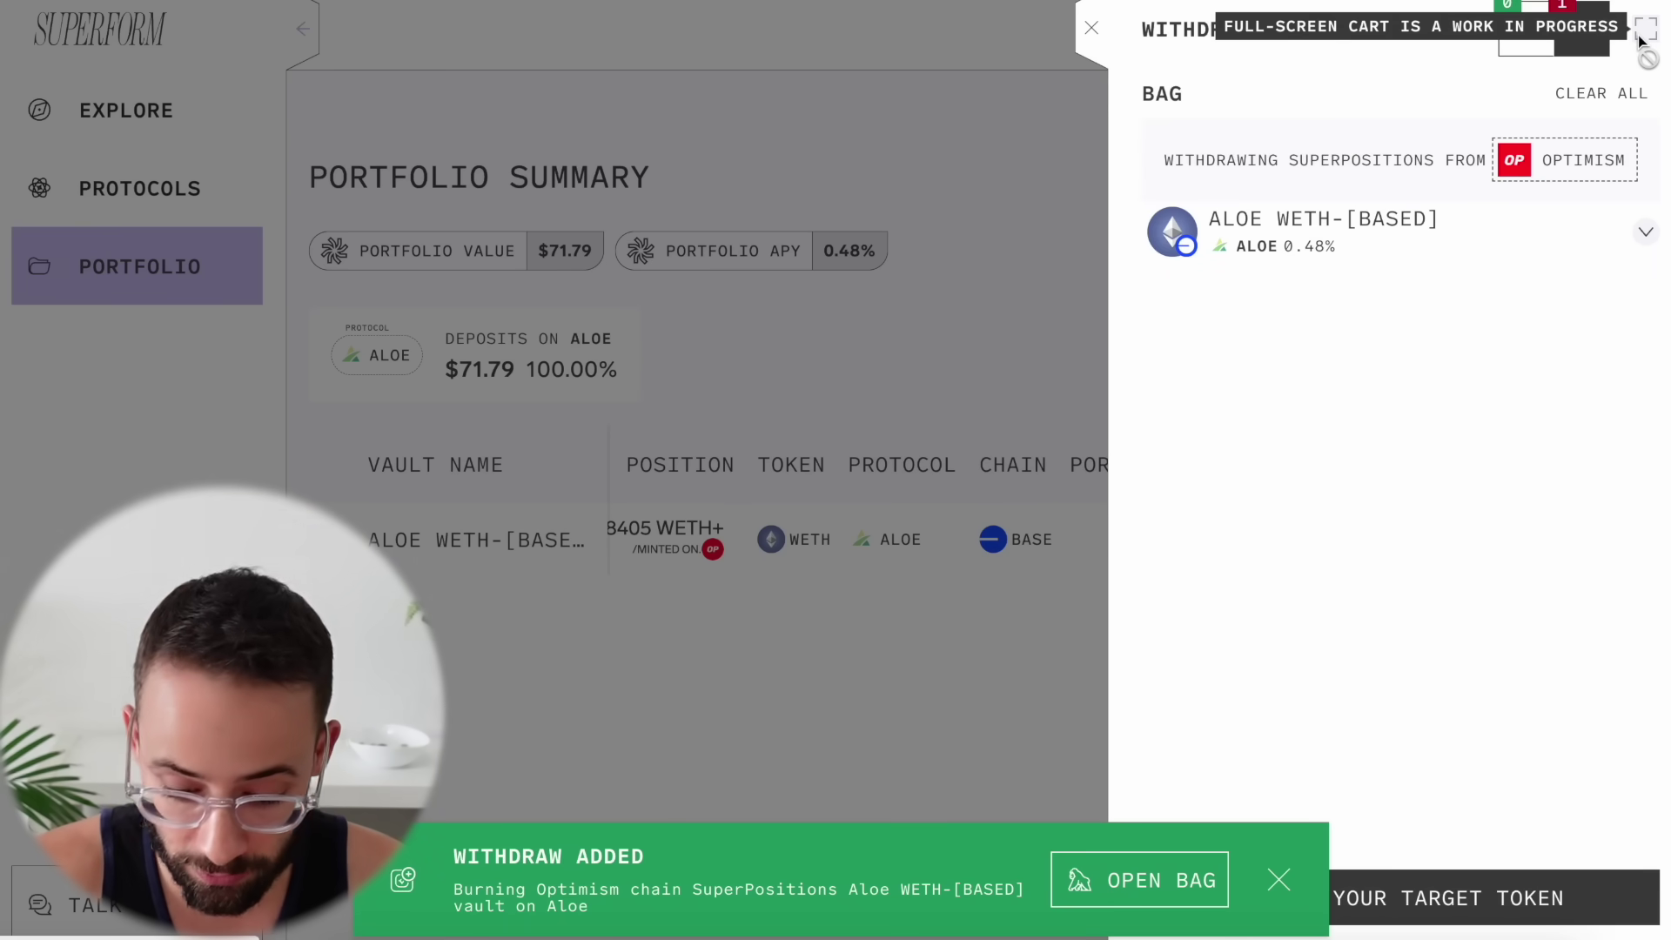
left_click(1279, 876)
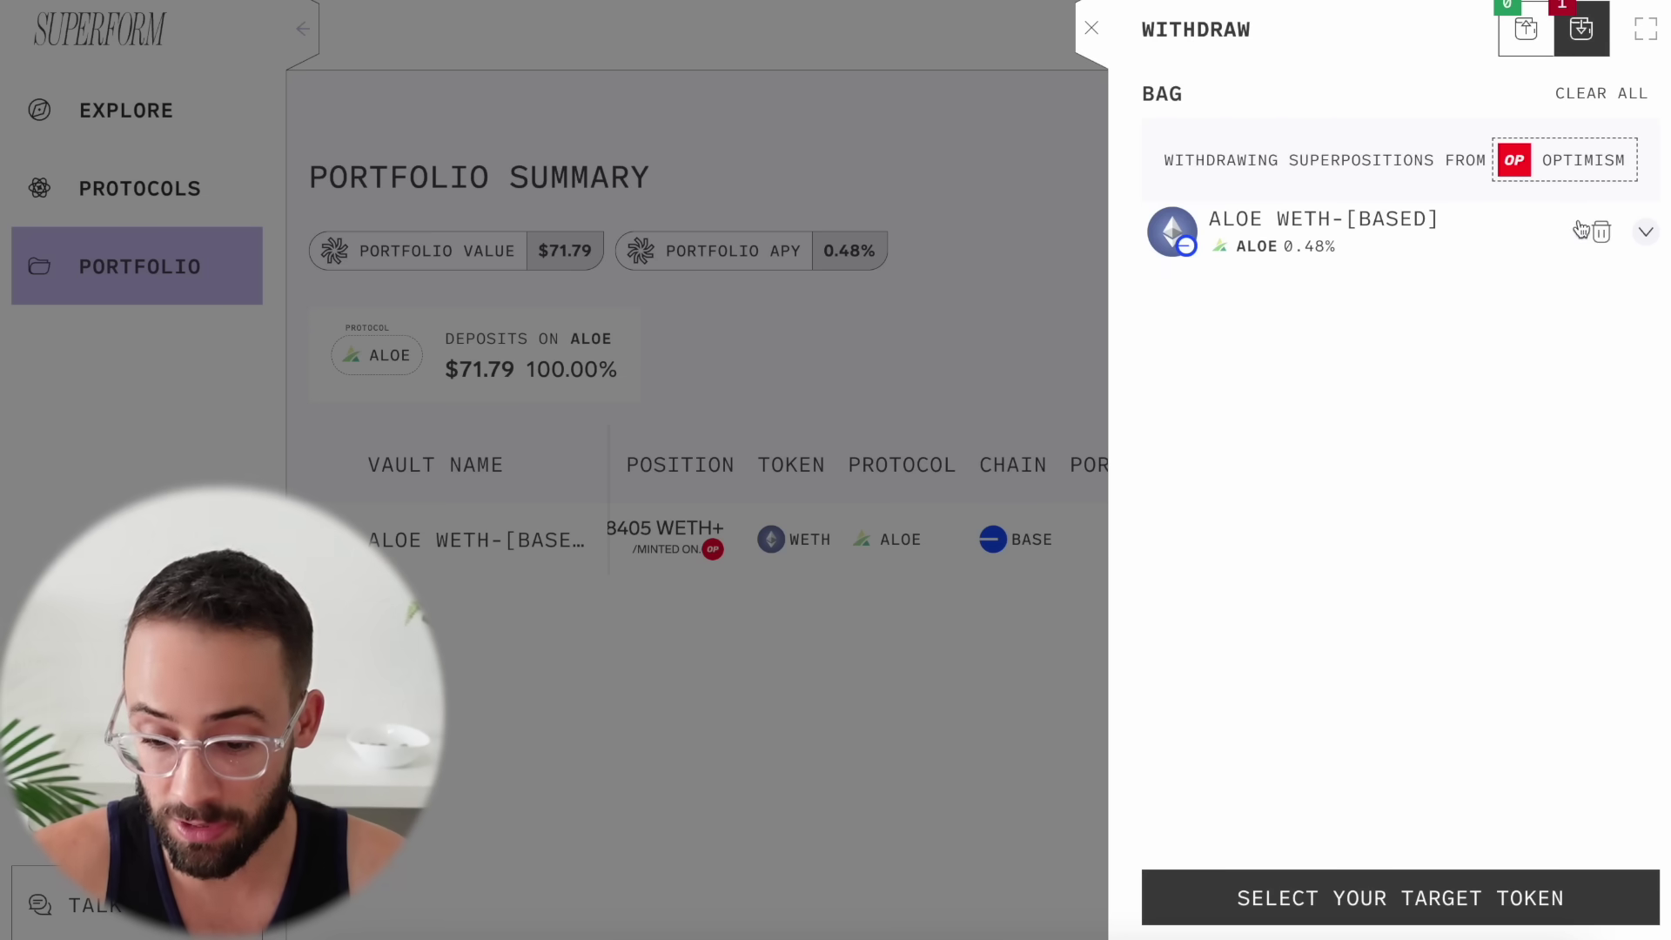
Choose USDC on Polygon as the target token for the Aloe vault withdrawal
left_click(1439, 898)
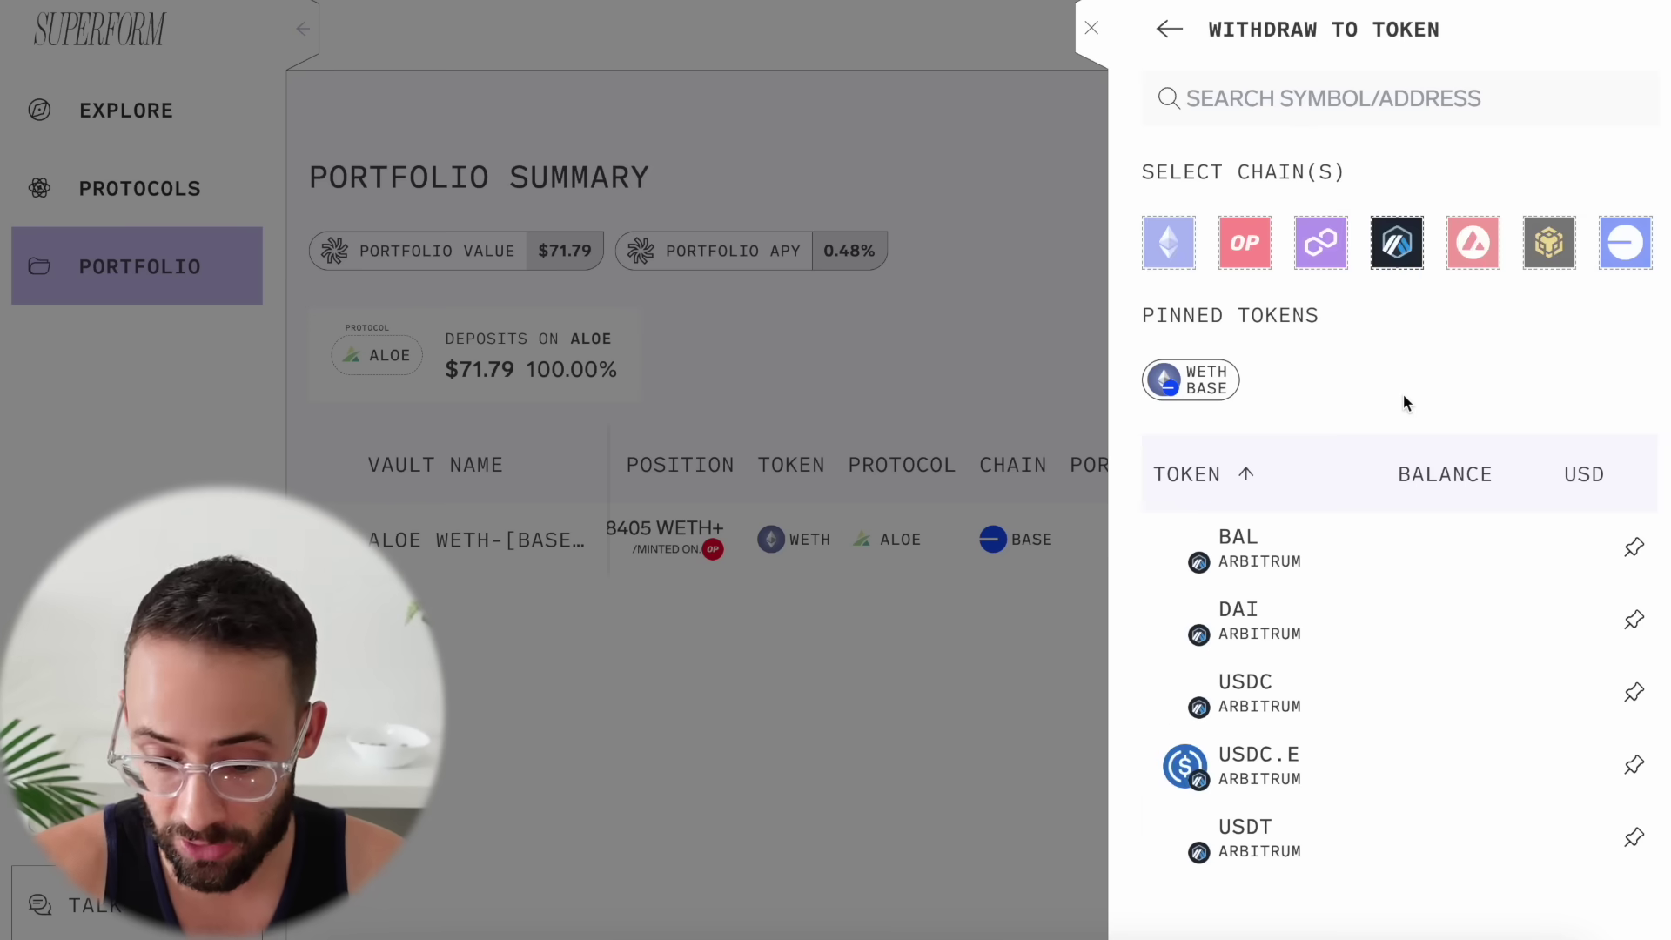
left_click(1402, 398)
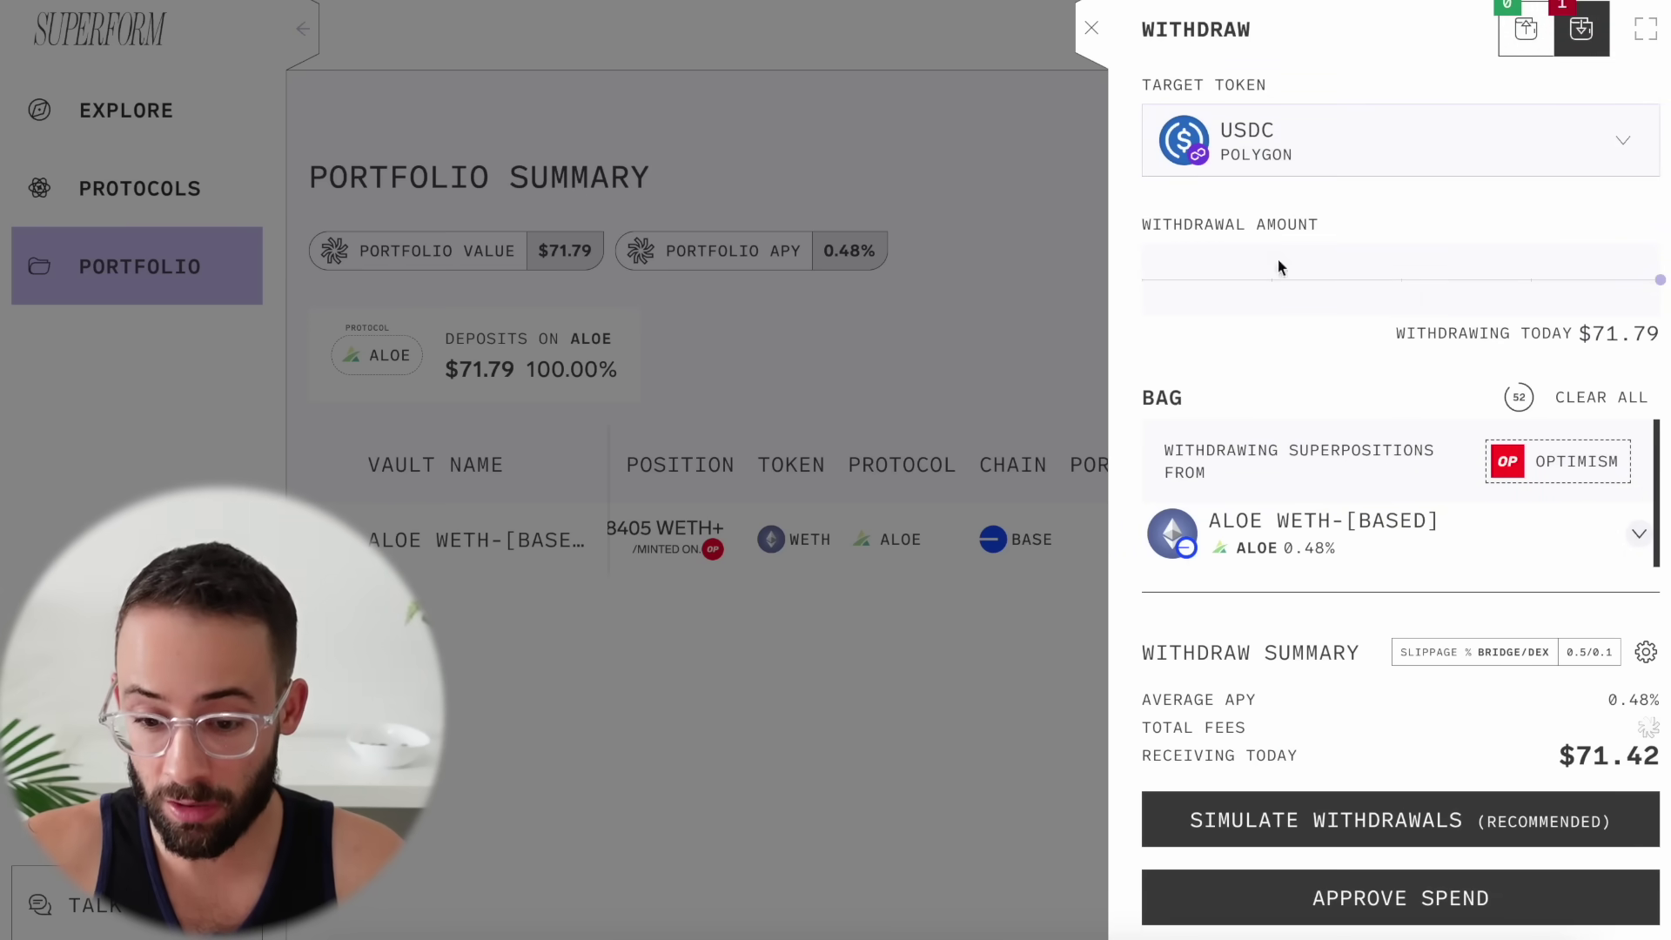
left_click(1280, 158)
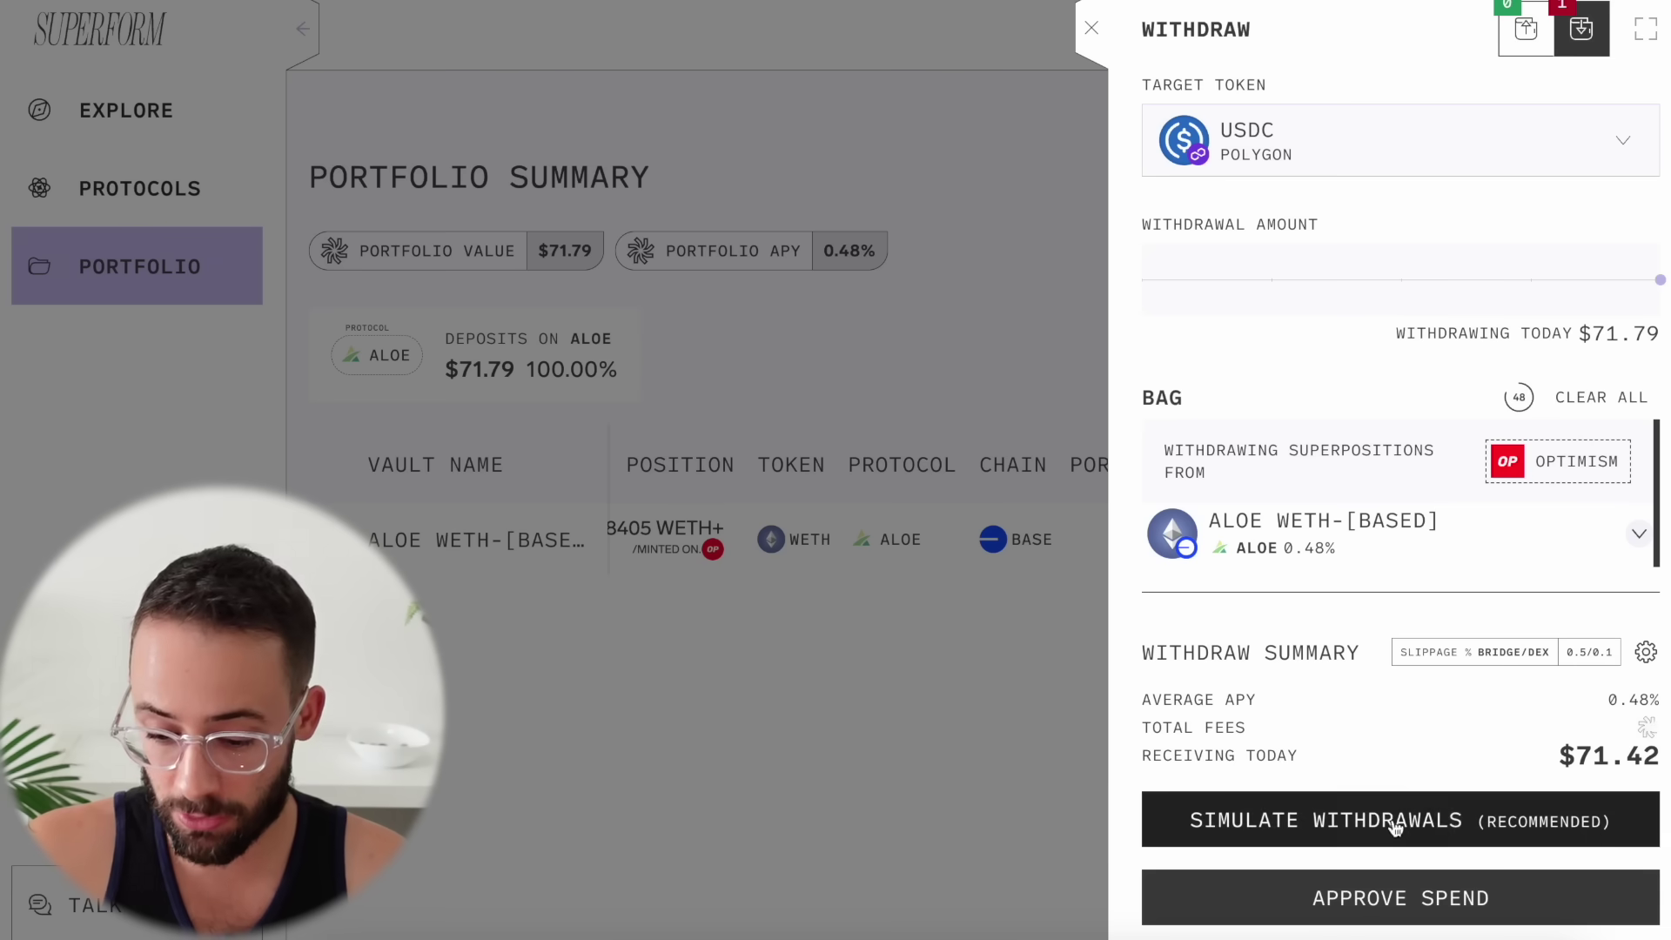
Simulate the withdrawal, approve the spend, confirm the transaction in MetaMask and check it in the wallet's activity
left_click(1440, 822)
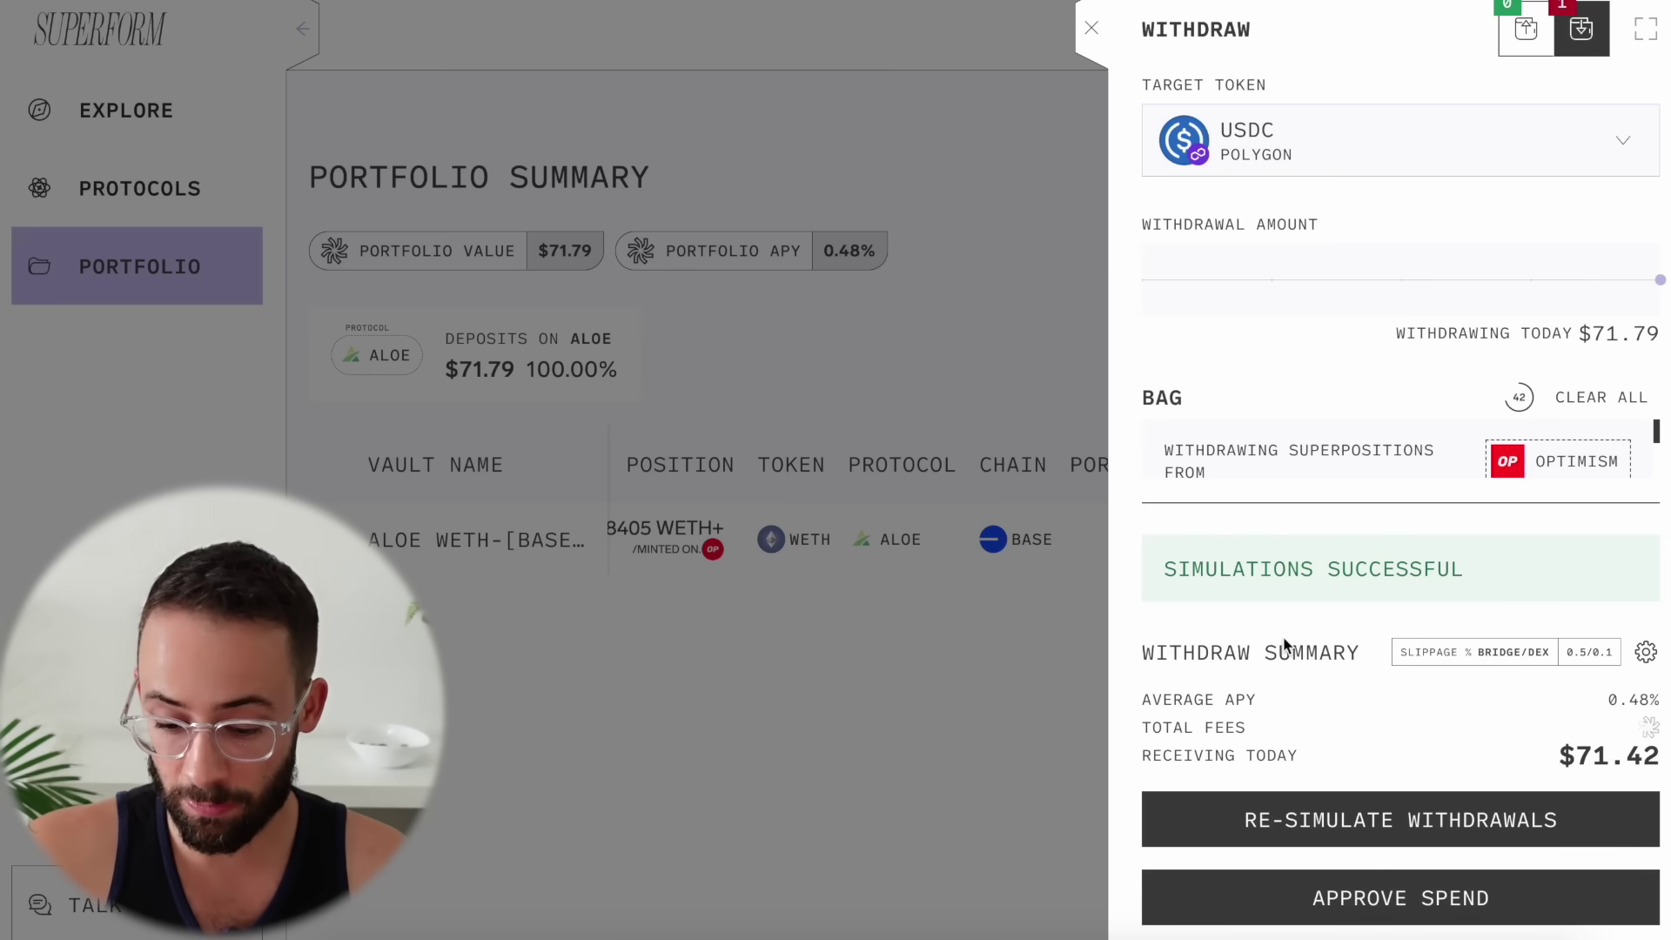
left_click(1427, 895)
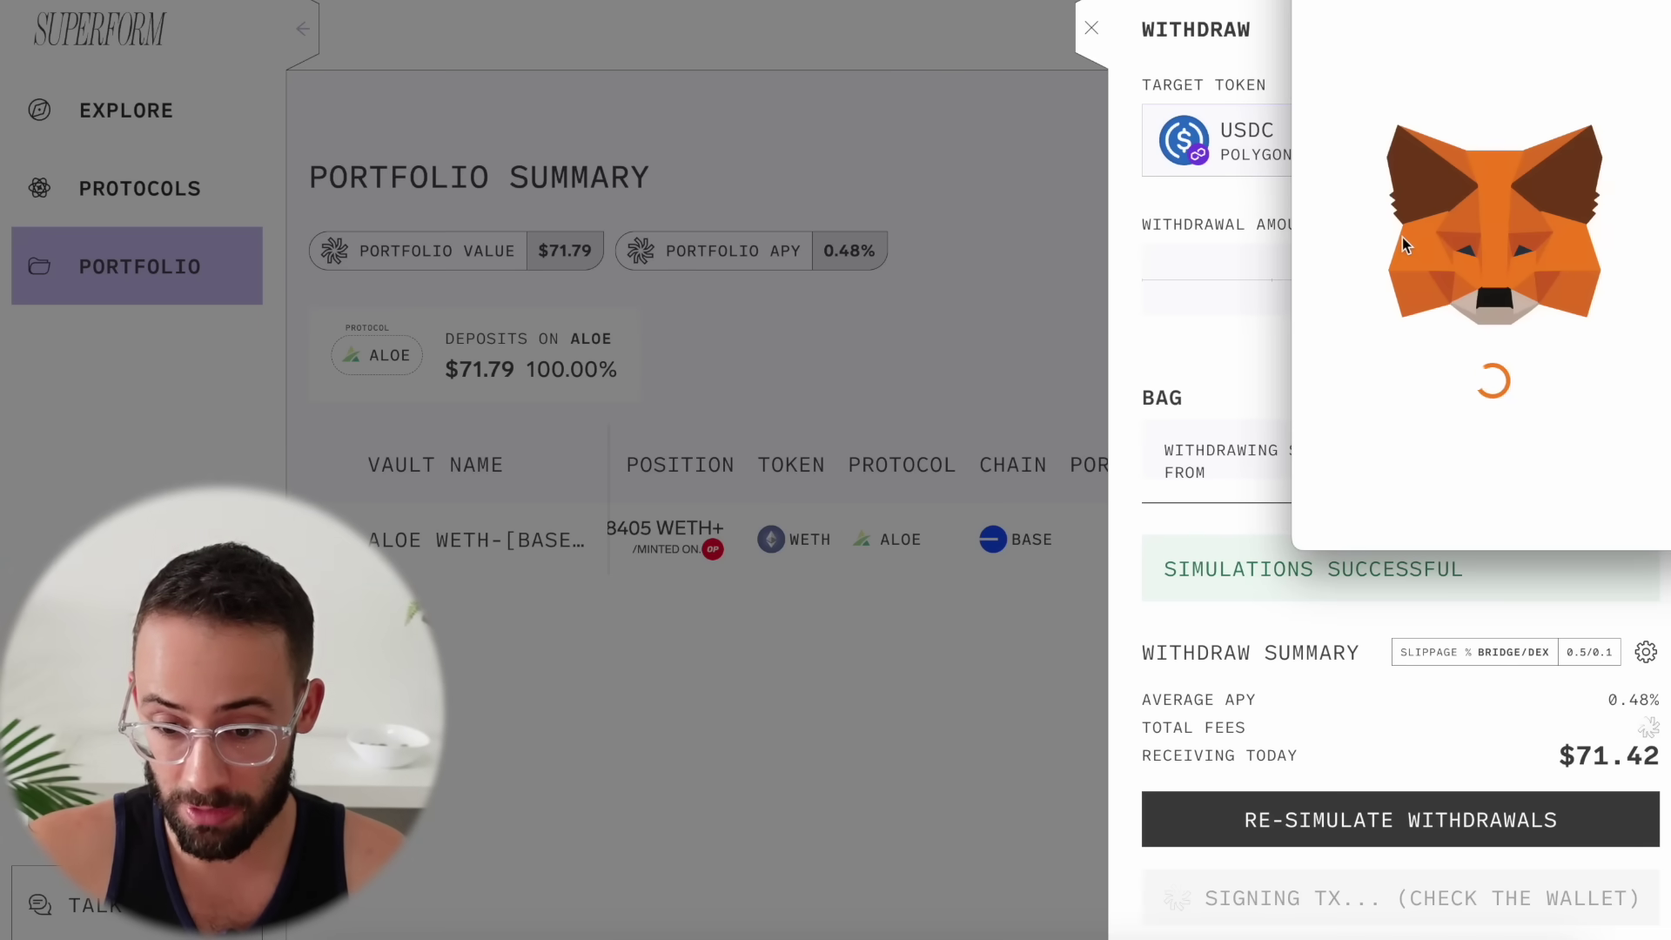
left_click(1567, 524)
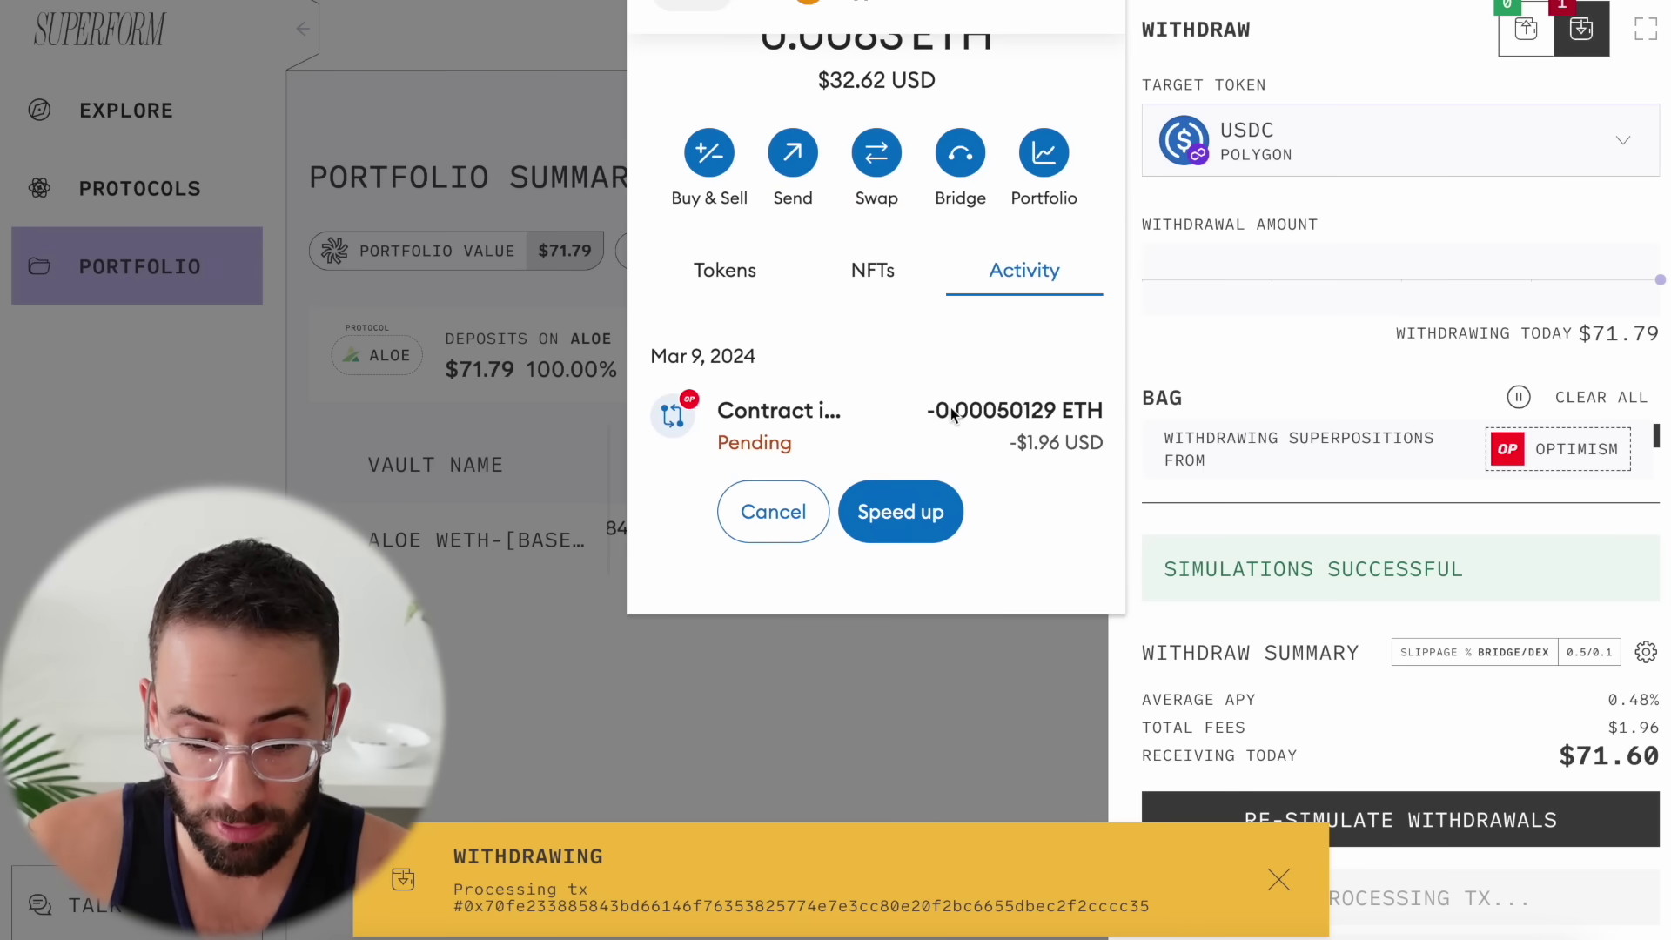
scroll(897, 439, "up", 2)
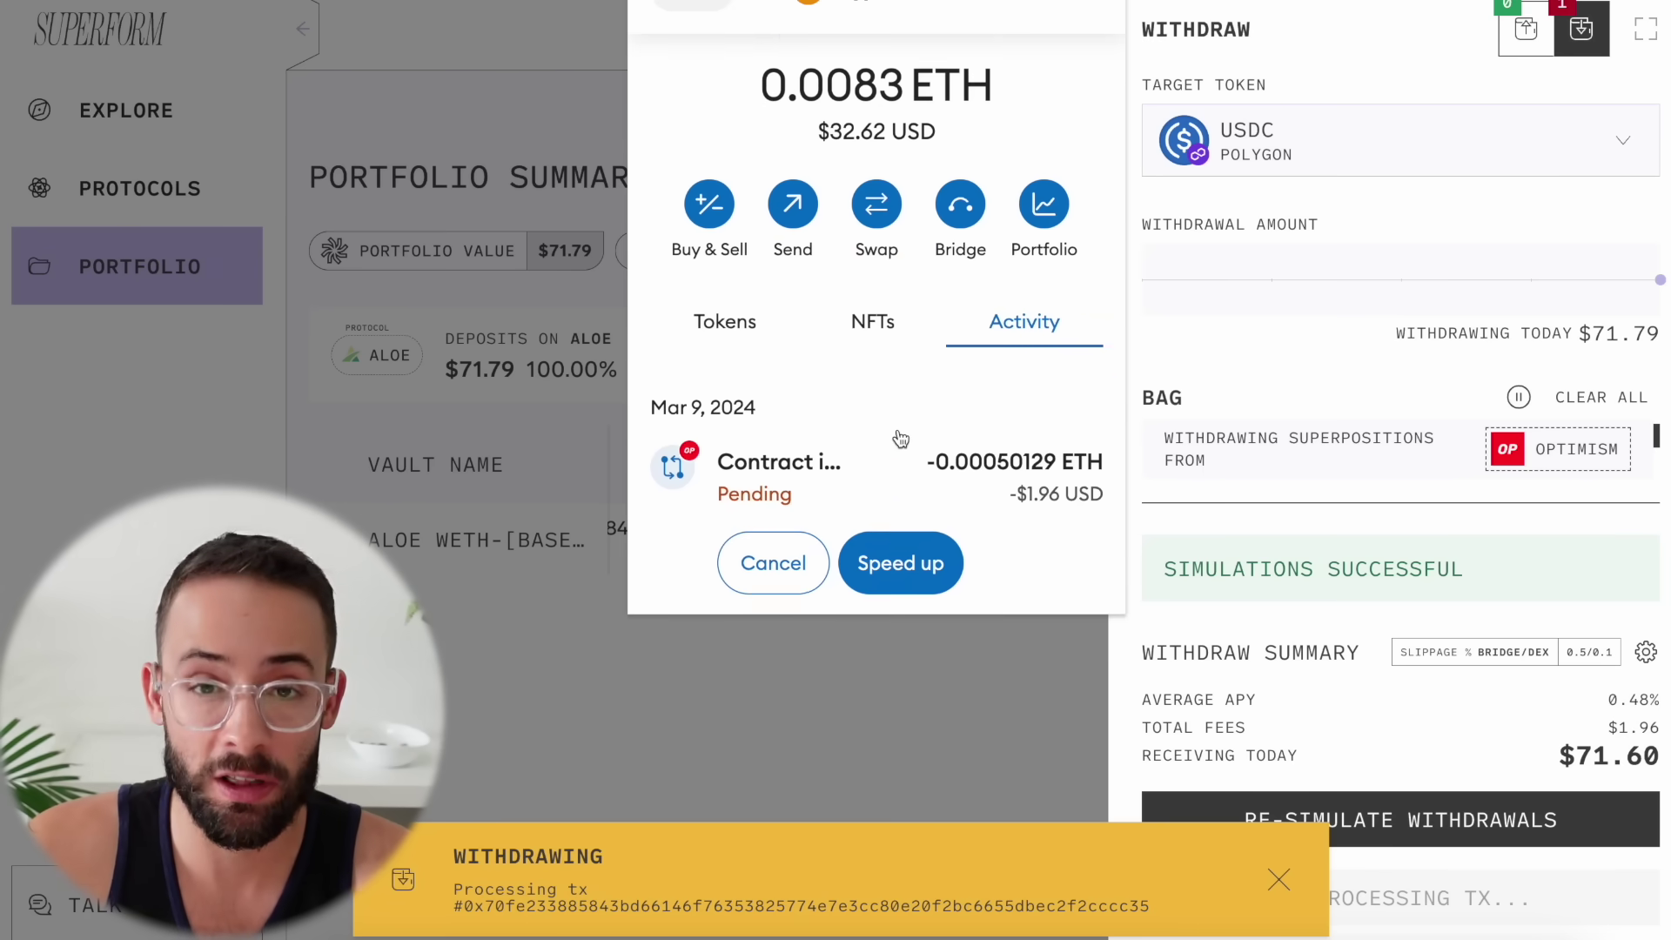